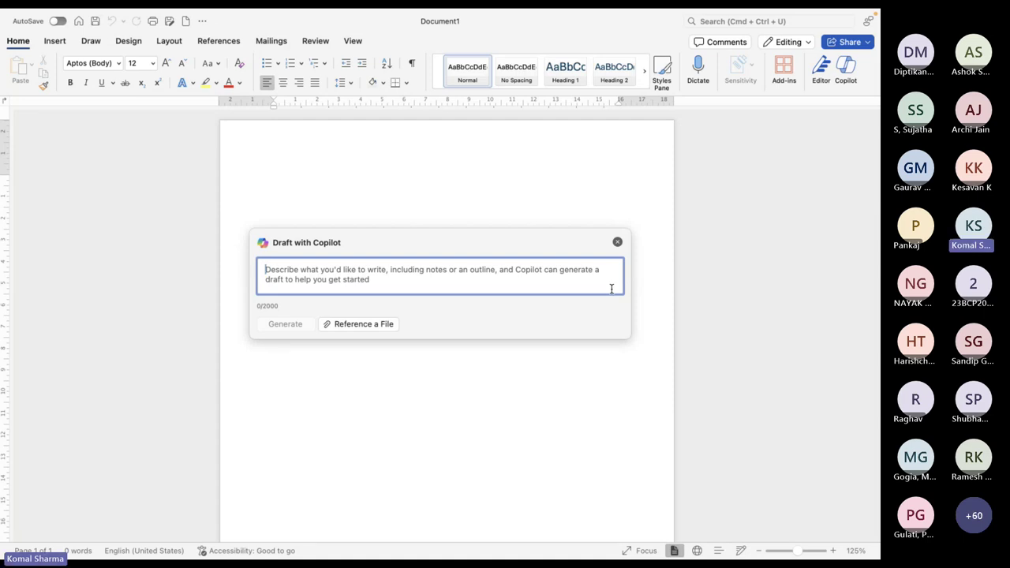
{"action": "key", "text": "ctrl+Up"}
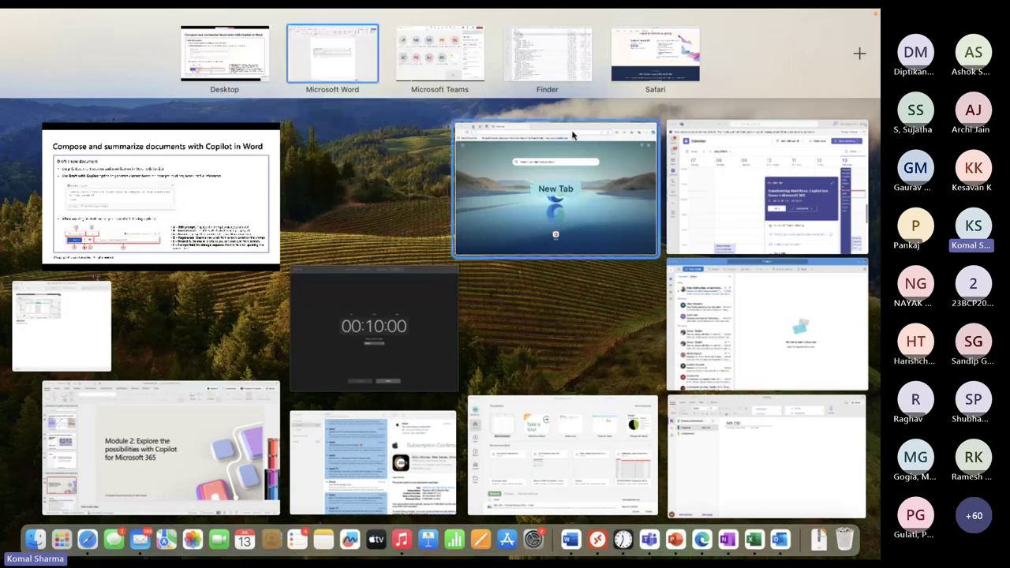
{"action": "left_click", "coordinate": [213, 165]}
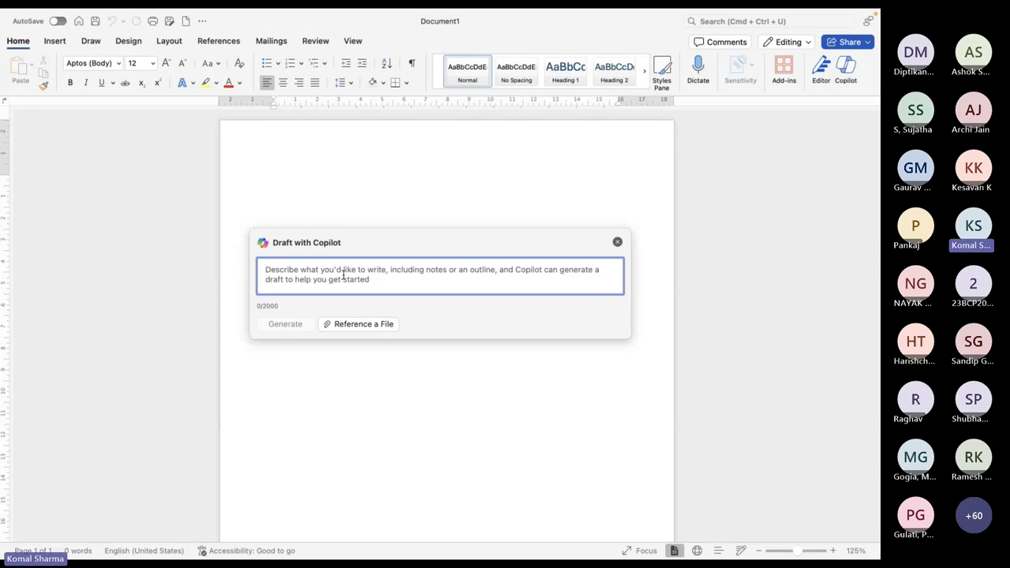
Try to generate a Copilot draft from "Create a report for me" with Fabrikam Q1 marketing campaign data.docx referenced, then close the draft box
{"action": "type", "text": "Crea"}
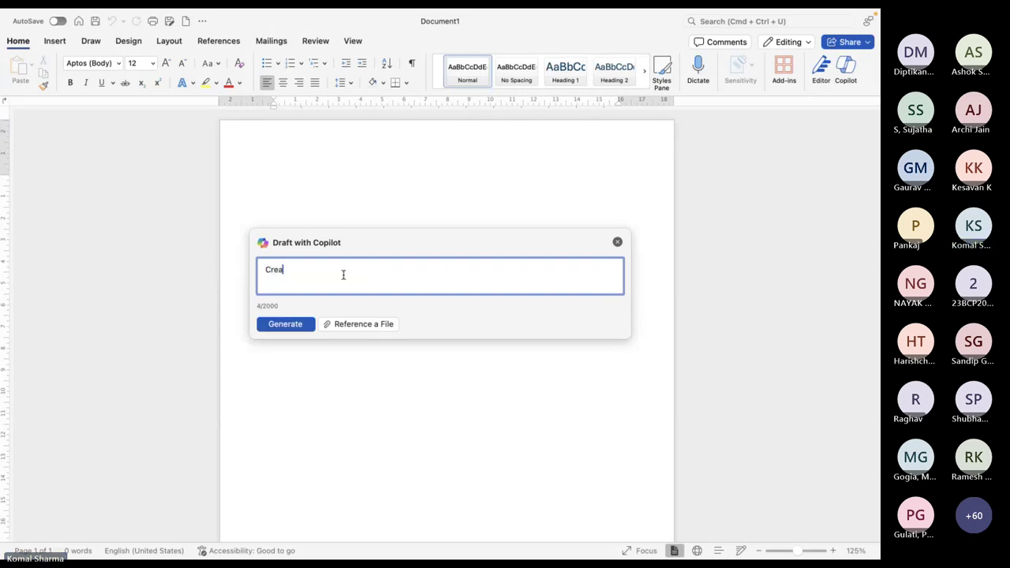
{"action": "type", "text": "te a "}
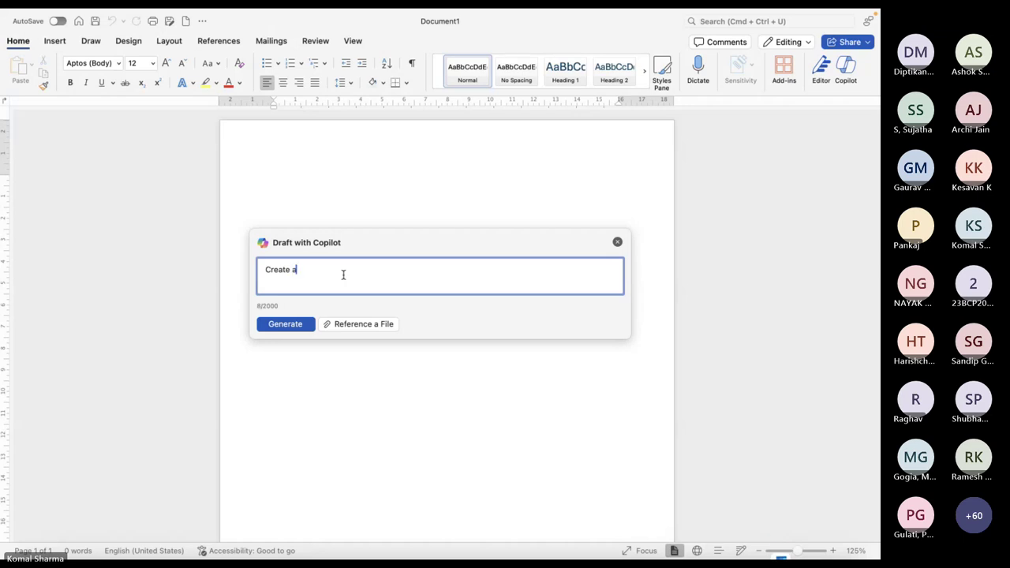
{"action": "type", "text": "report "}
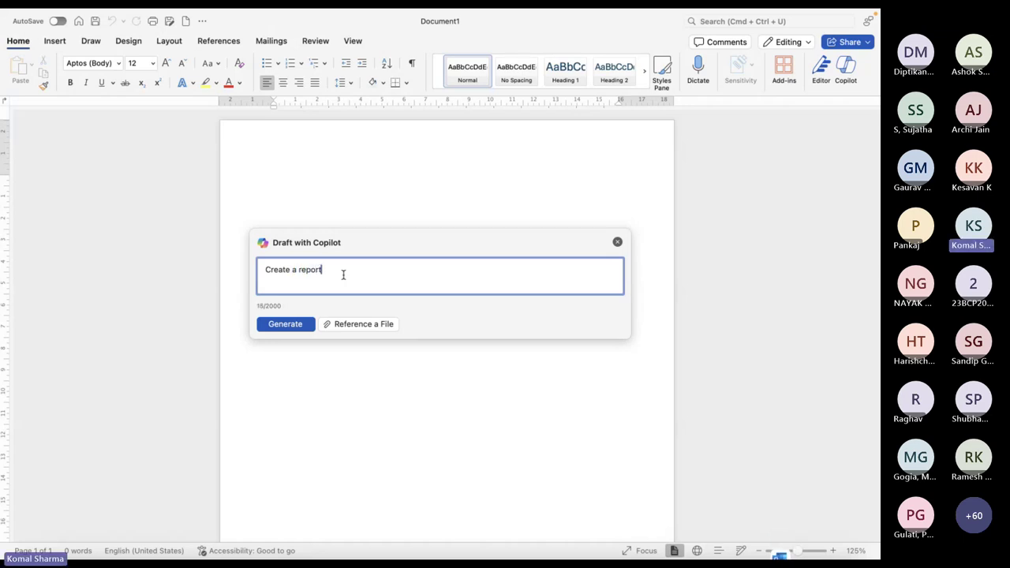
{"action": "type", "text": "for "}
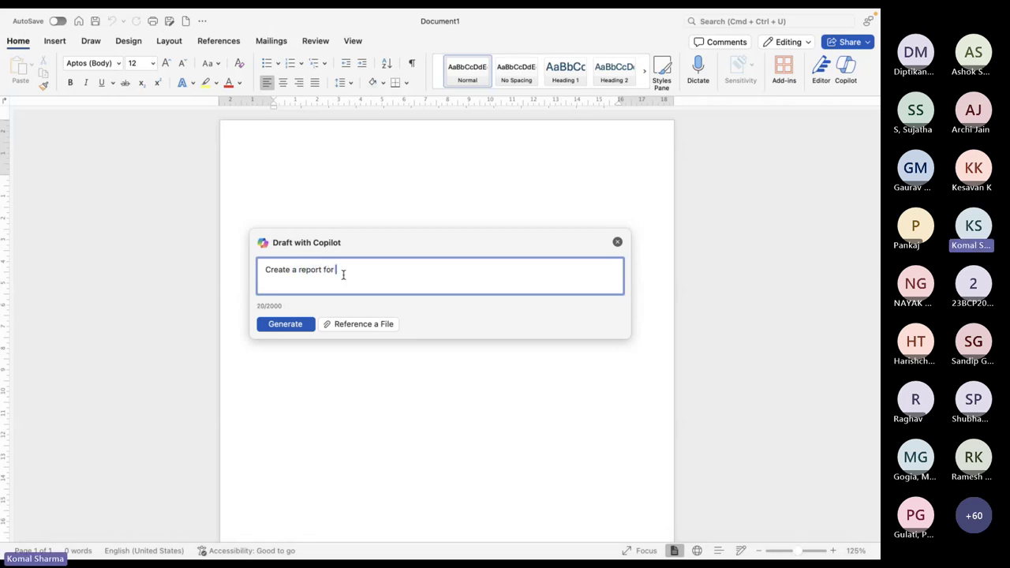
{"action": "type", "text": "me "}
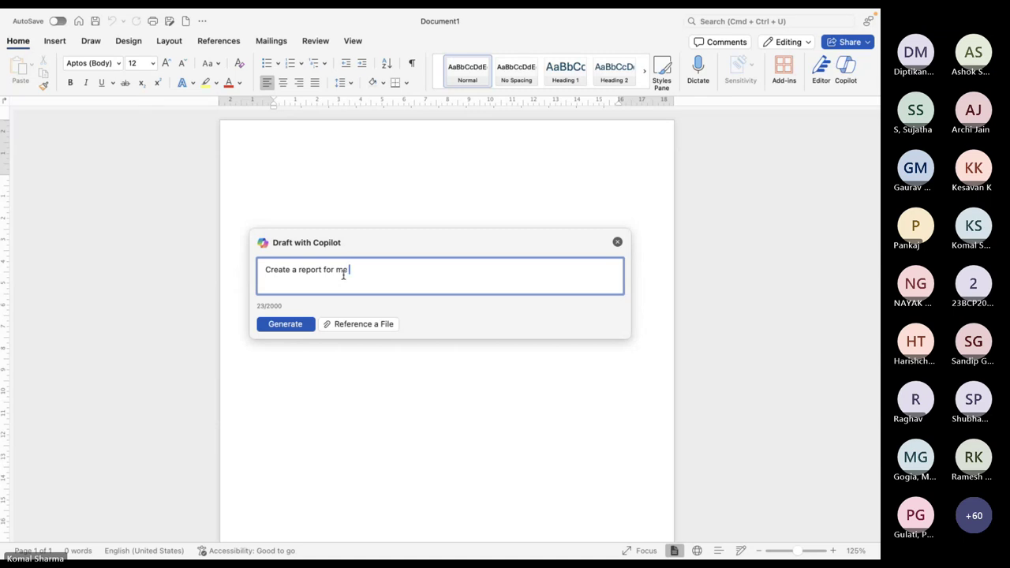
{"action": "type", "text": "/"}
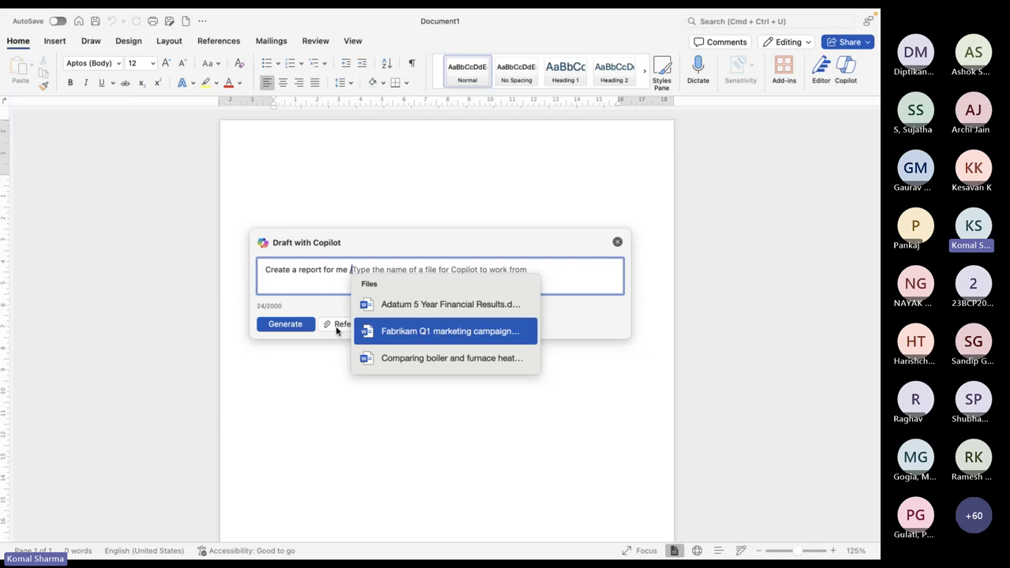
{"action": "left_click", "coordinate": [325, 391]}
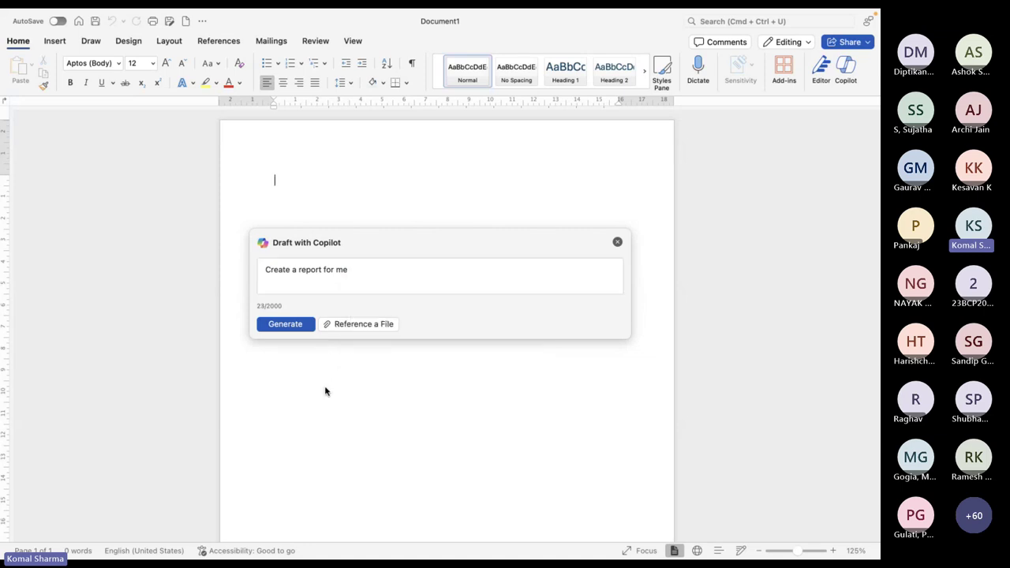
{"action": "left_click", "coordinate": [366, 271]}
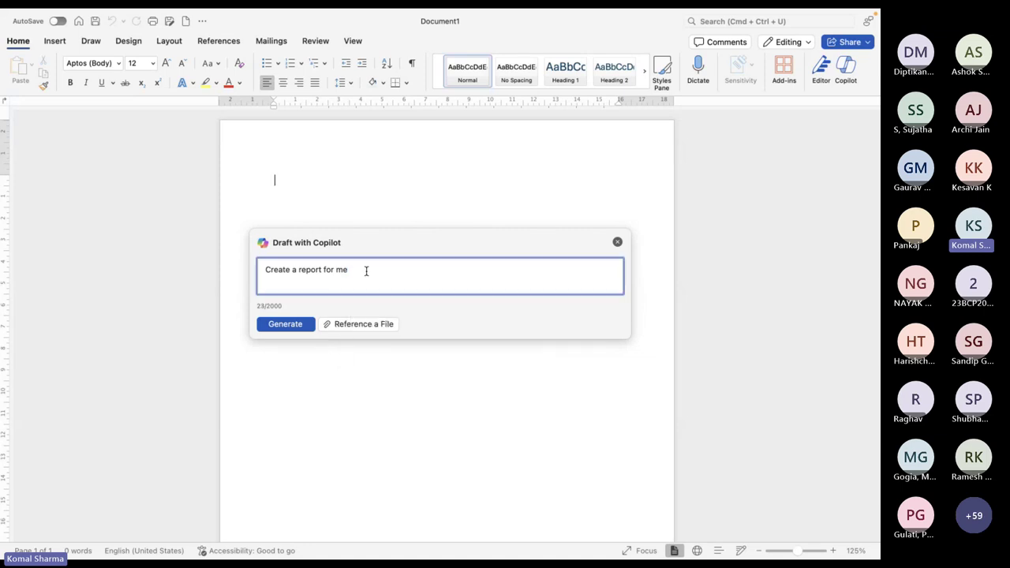
{"action": "type", "text": "/"}
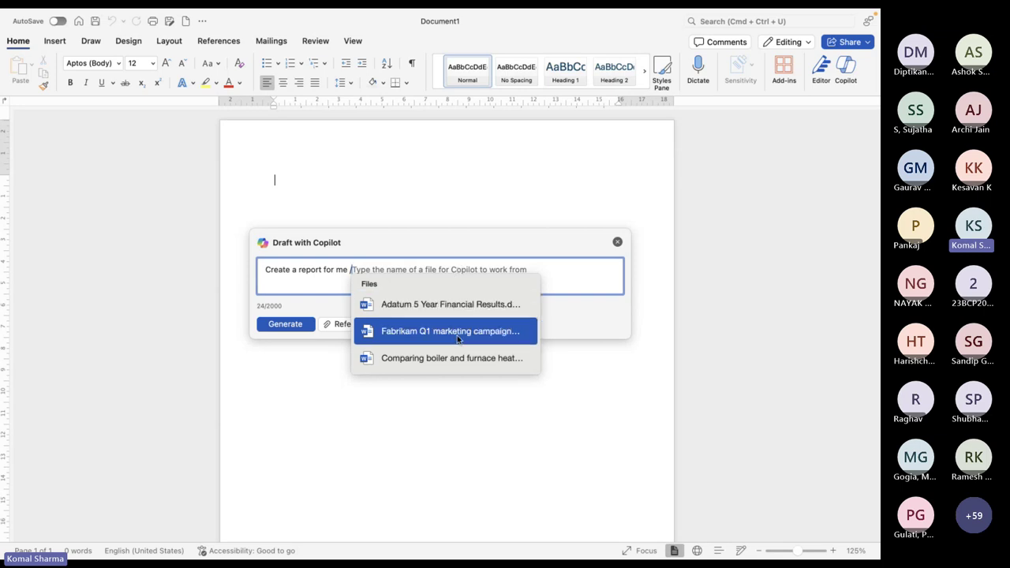
{"action": "left_click", "coordinate": [394, 334]}
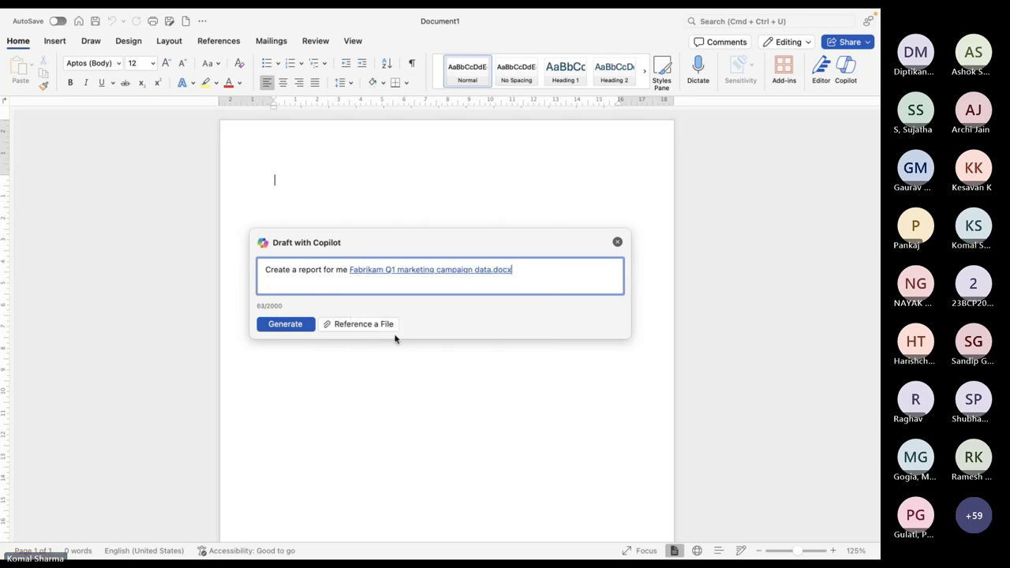
{"action": "left_click", "coordinate": [285, 325]}
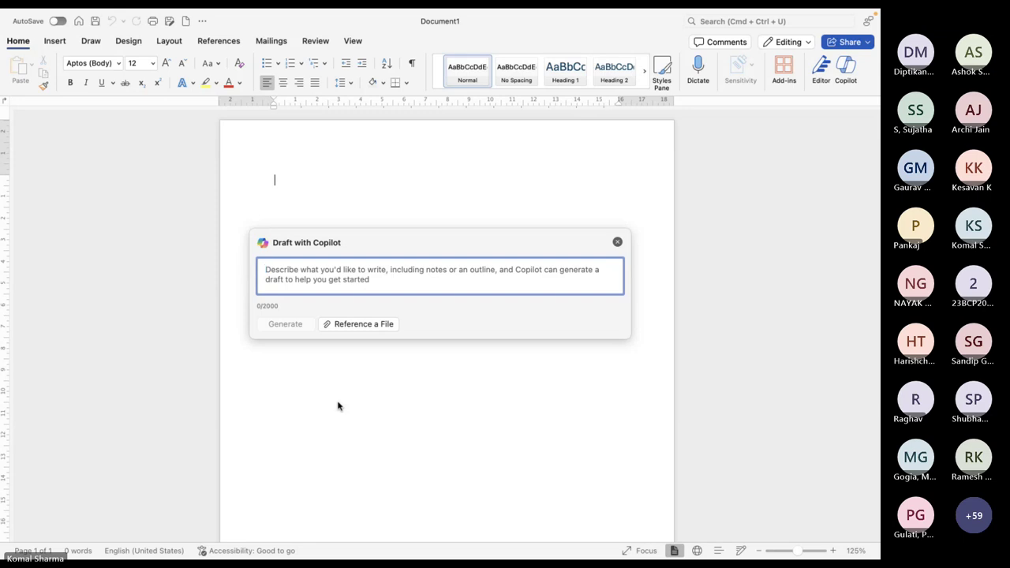
{"action": "left_click", "coordinate": [617, 242]}
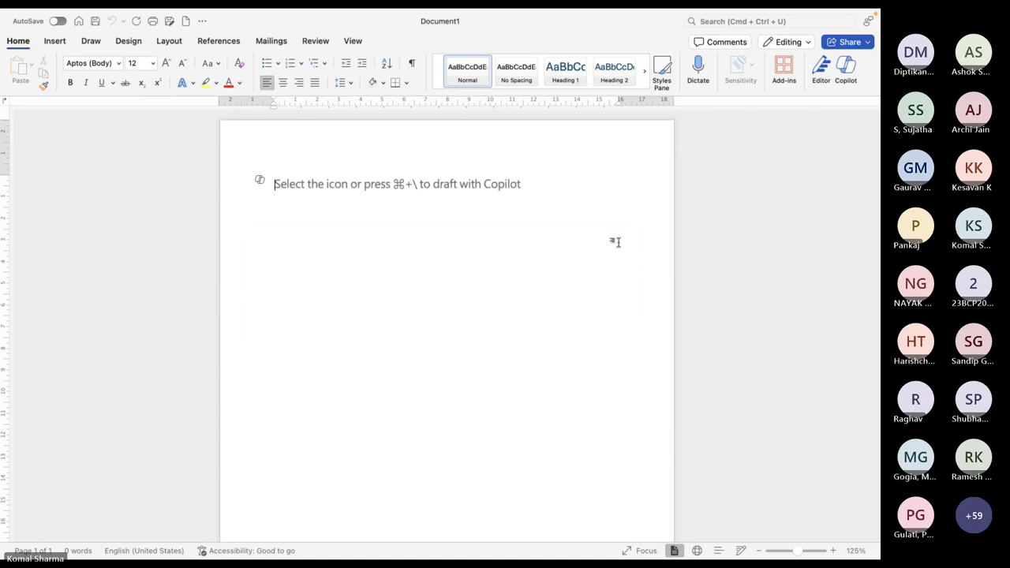
Generate a Copilot draft with the prompt "create a report from the document", referencing Fabrikam Q1 marketing campaign data.docx
{"action": "left_click", "coordinate": [261, 181]}
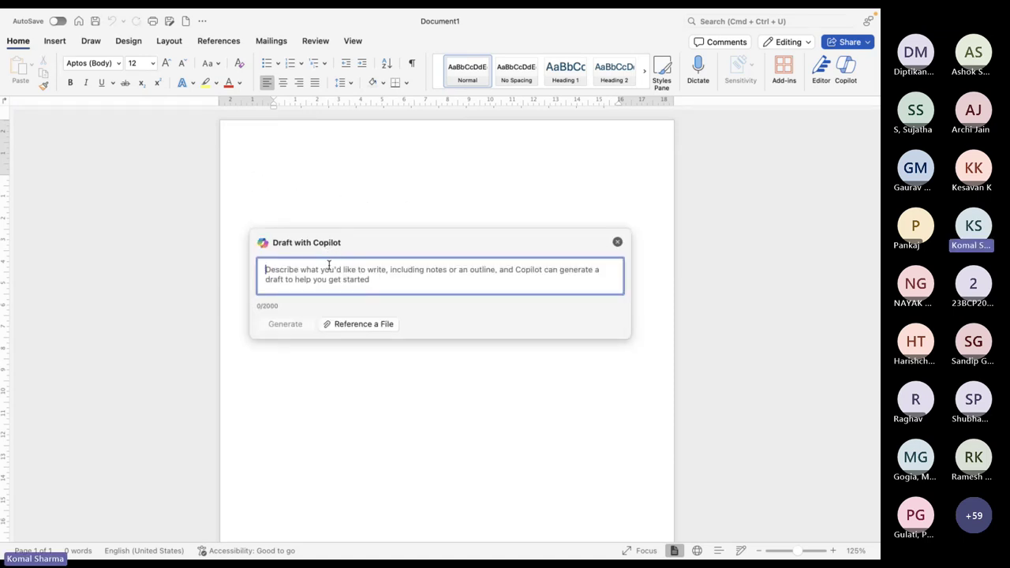
{"action": "type", "text": "create "}
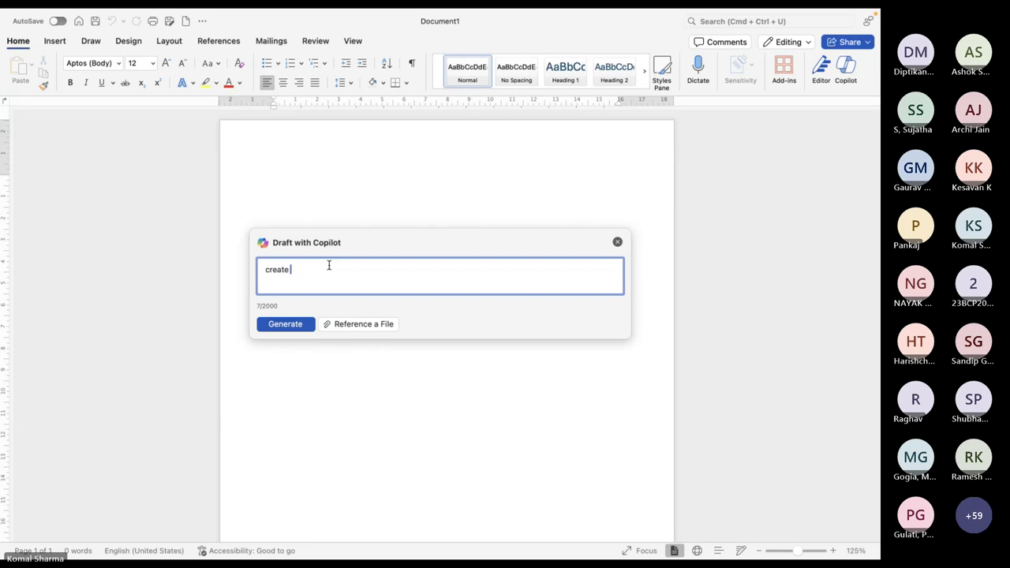
{"action": "type", "text": "a report from the document /"}
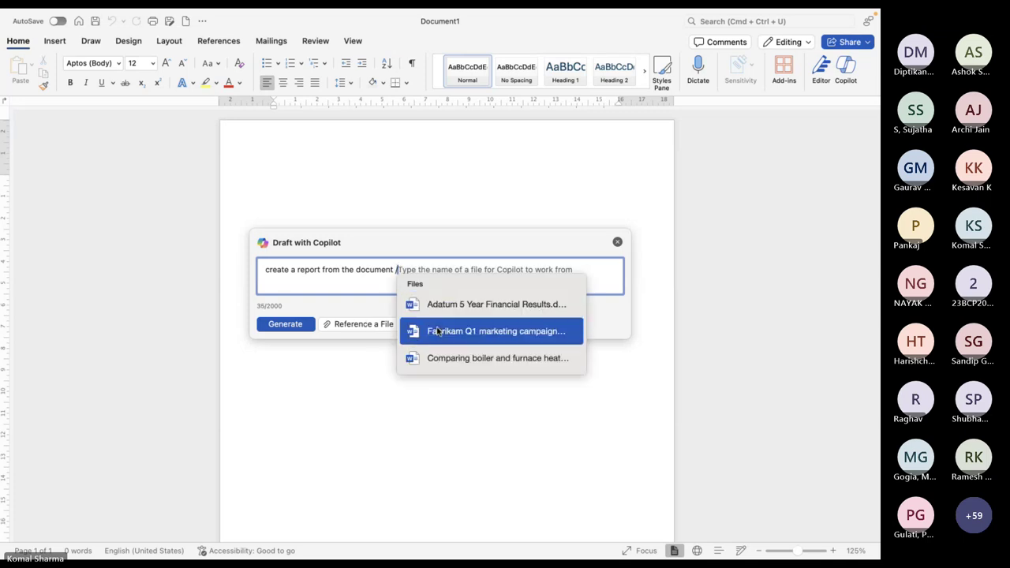
{"action": "left_click", "coordinate": [437, 331]}
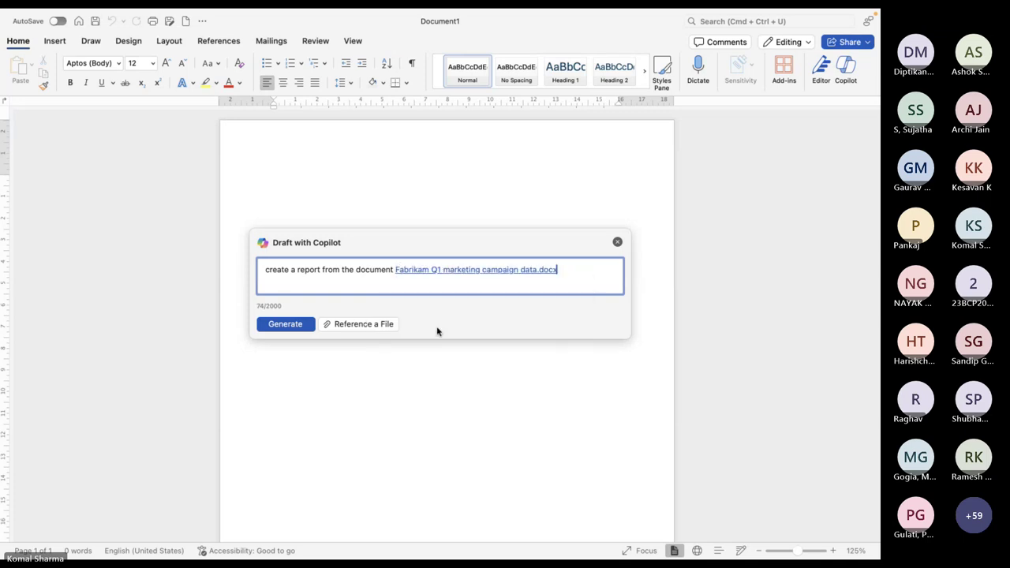
{"action": "left_click", "coordinate": [286, 323]}
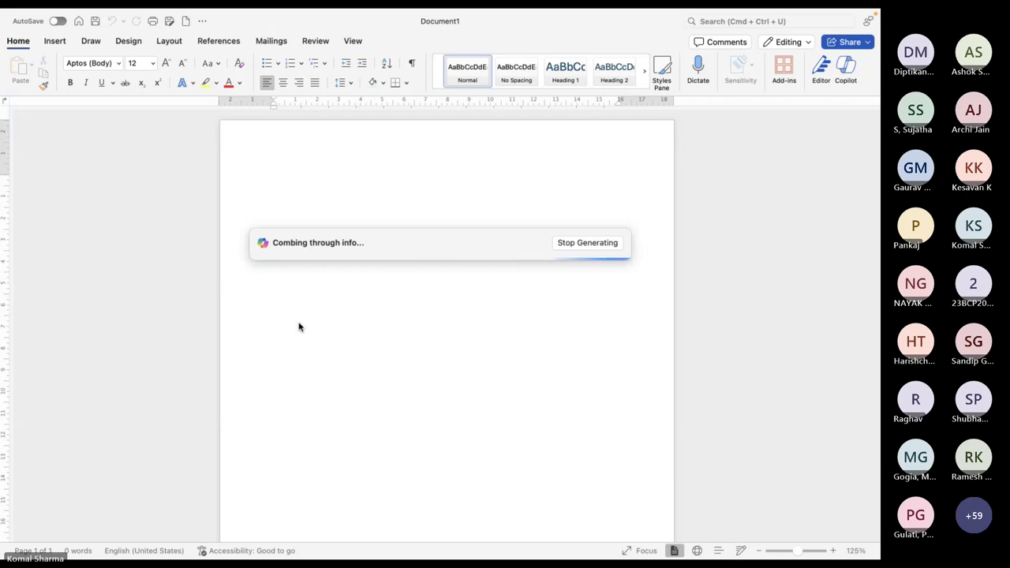
Switch to Microsoft Edge and open office.com
{"action": "key", "text": "ctrl+Up"}
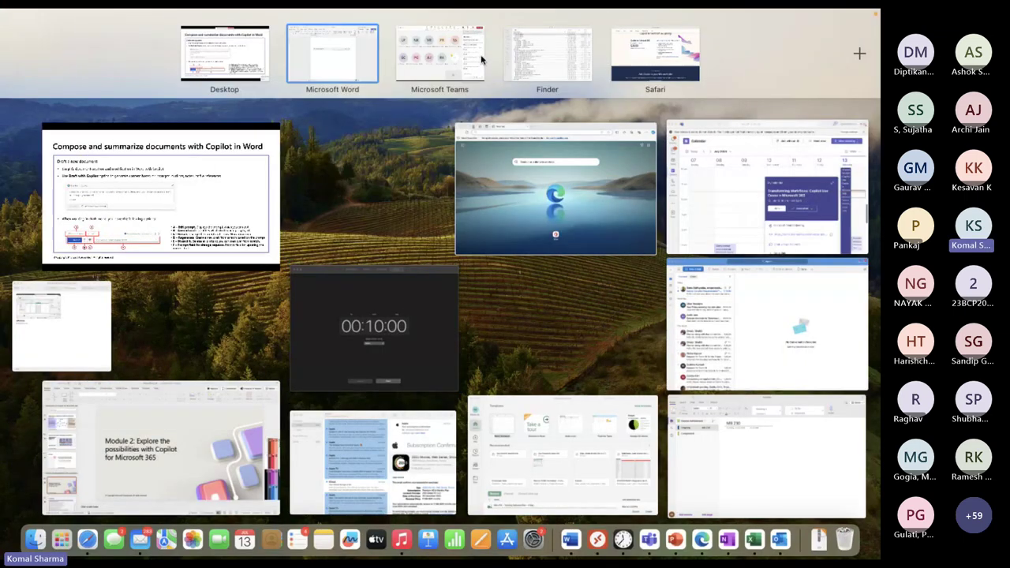
{"action": "left_click", "coordinate": [702, 540]}
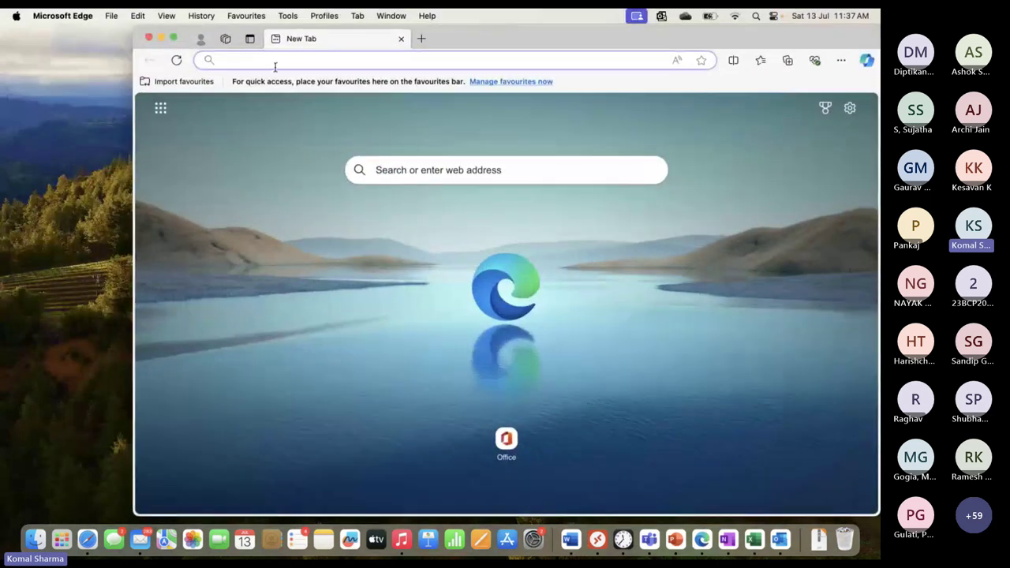
{"action": "type", "text": "ofi"}
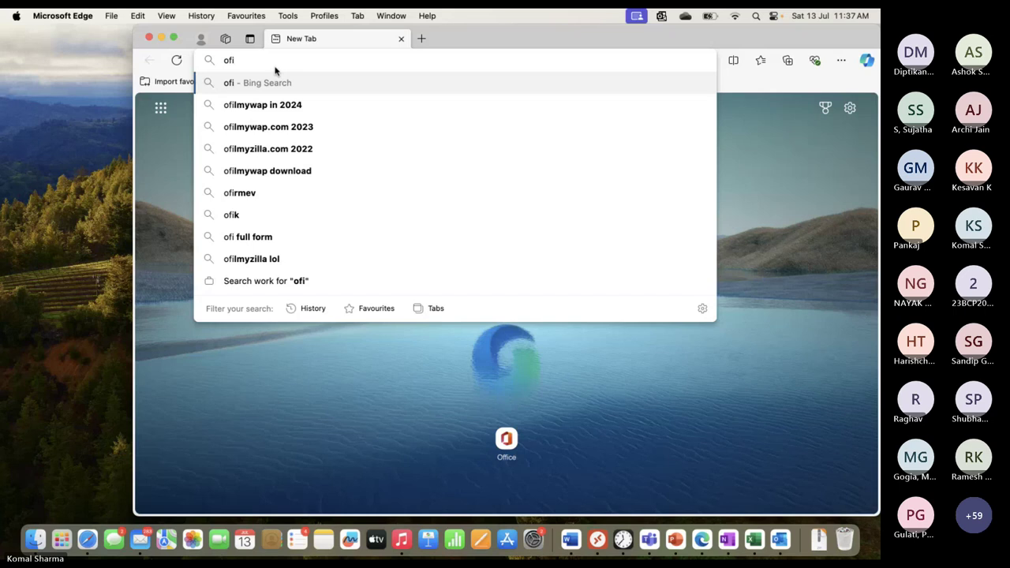
{"action": "key", "text": "BackSpace"}
{"action": "type", "text": "fice"}
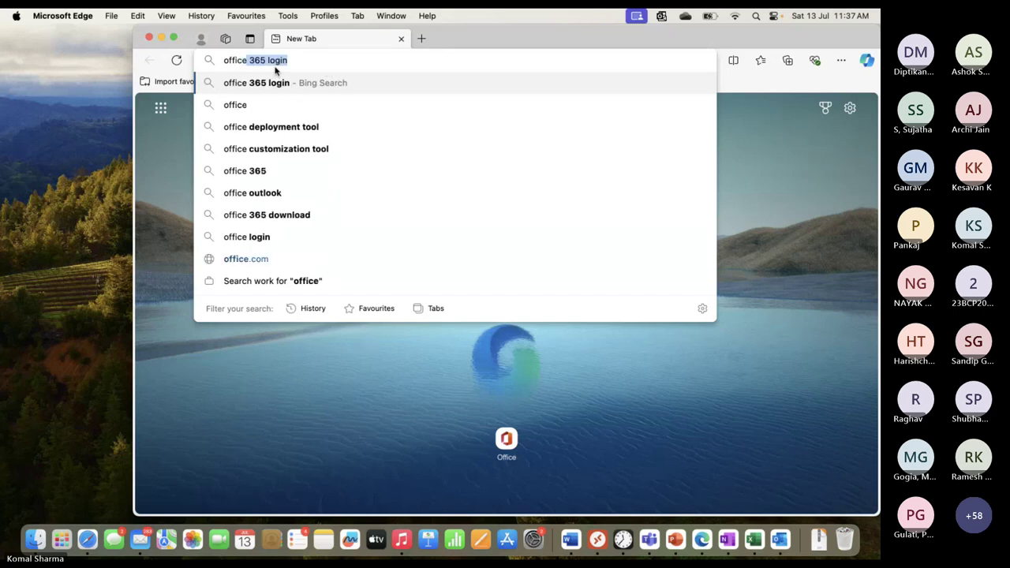
{"action": "type", "text": ".com"}
{"action": "key", "text": "Return"}
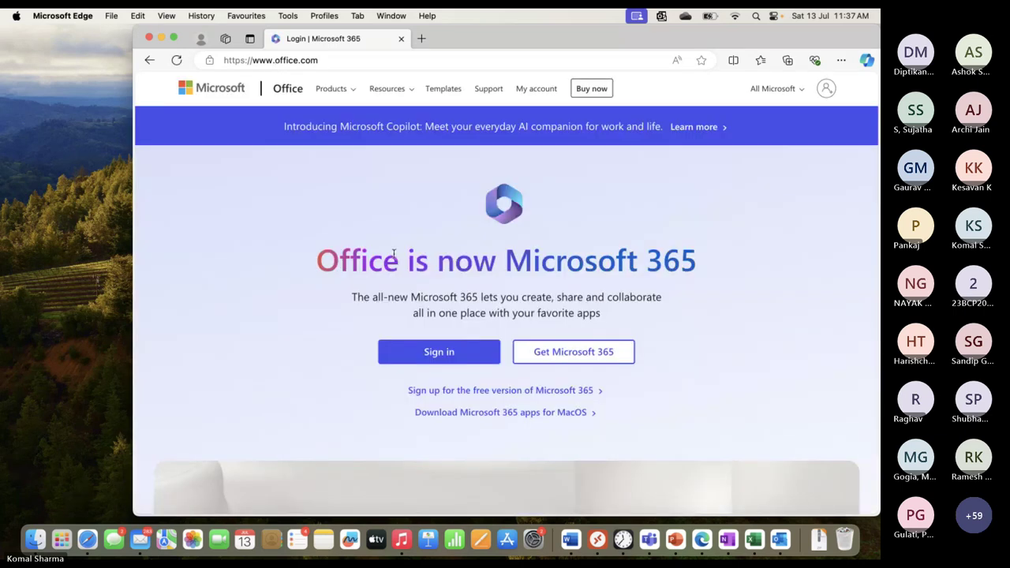
Sign in to Microsoft 365 with the prefilled account e-mail and the account password, and choose to stay signed in
{"action": "left_click", "coordinate": [446, 356]}
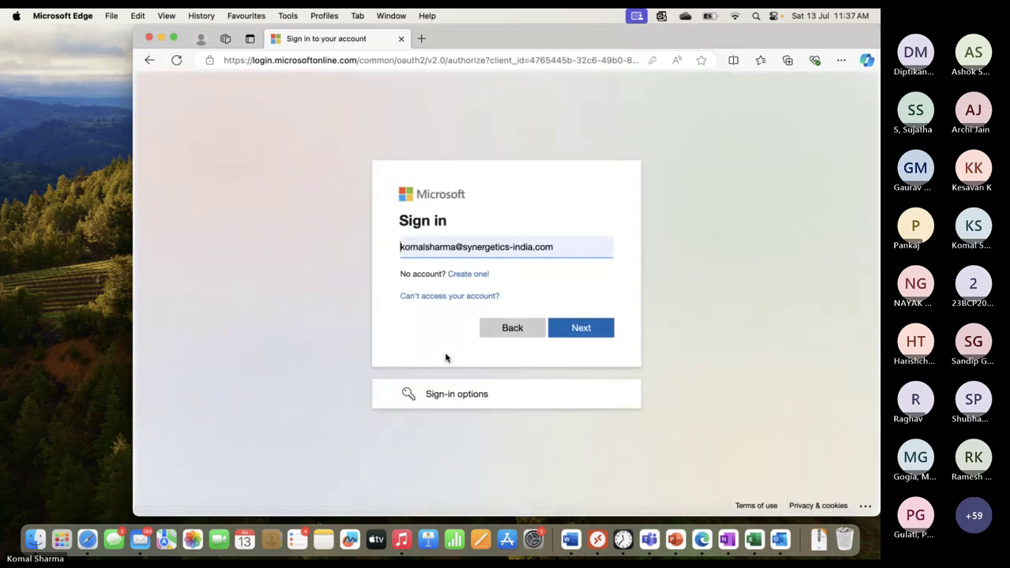
{"action": "left_click", "coordinate": [581, 328]}
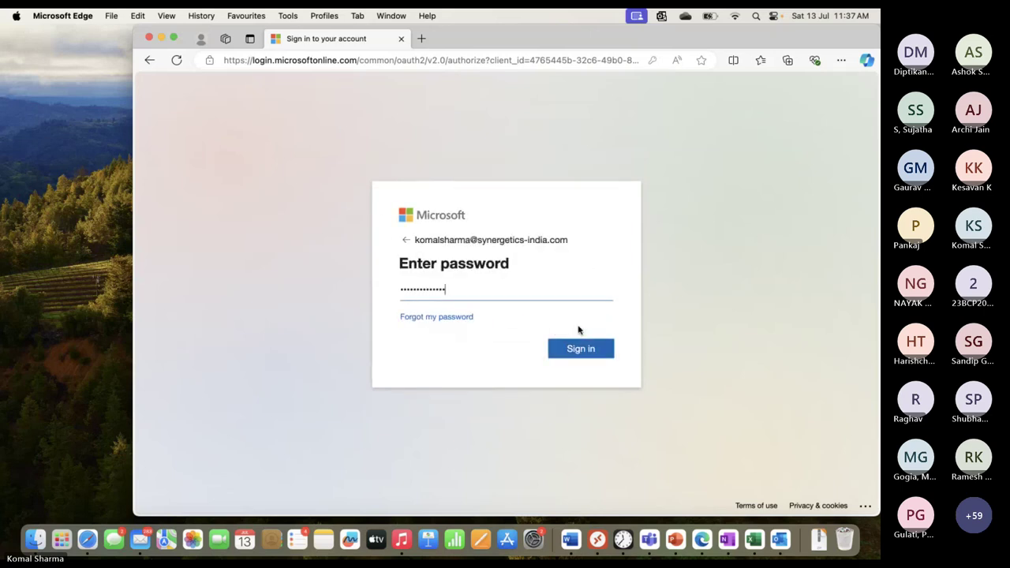
{"action": "left_click", "coordinate": [580, 348]}
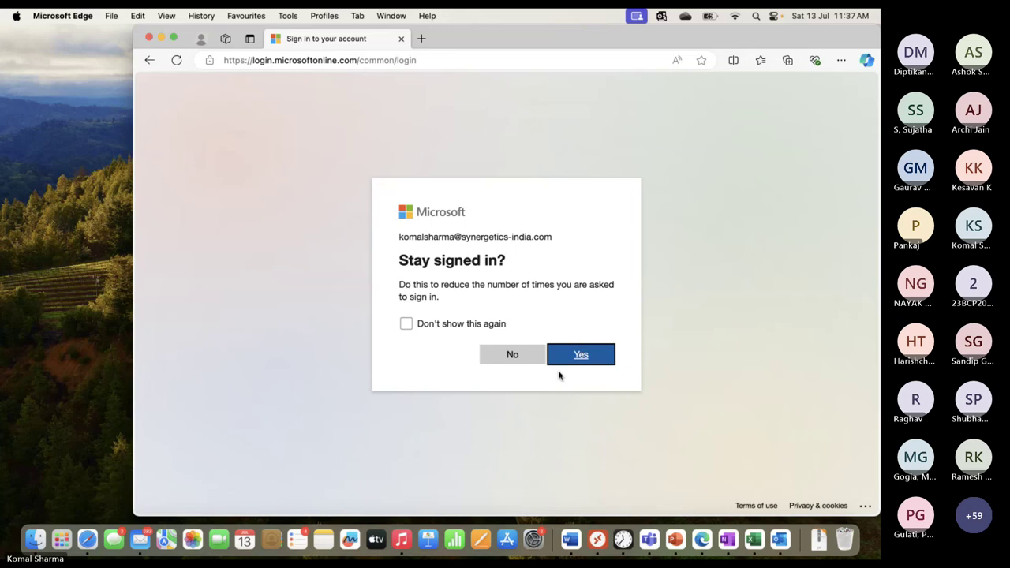
{"action": "left_click", "coordinate": [585, 359]}
{"action": "left_click", "coordinate": [582, 356]}
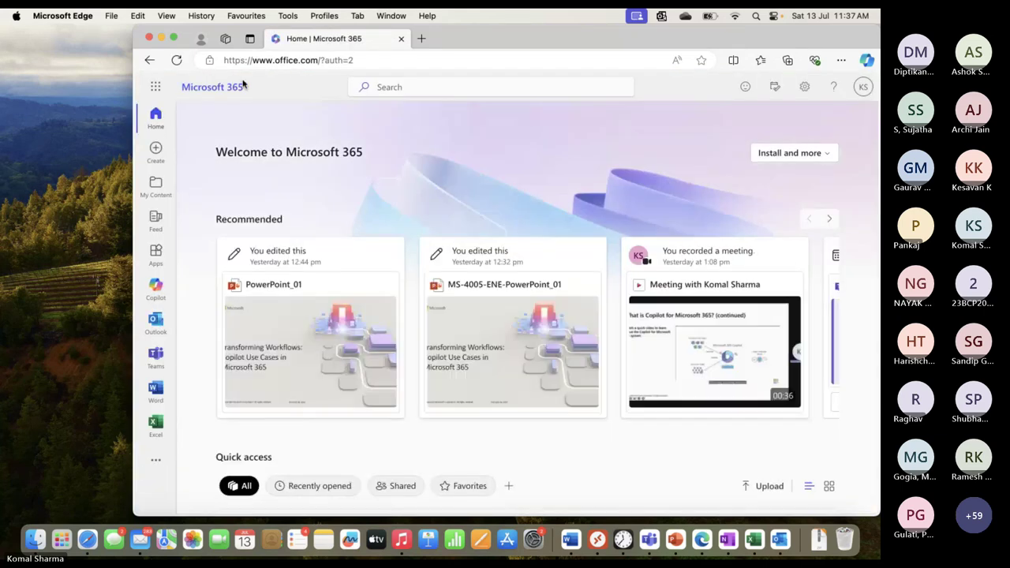
Expand the browser window to full screen and check the details of the signed-in account
{"action": "left_click", "coordinate": [175, 38]}
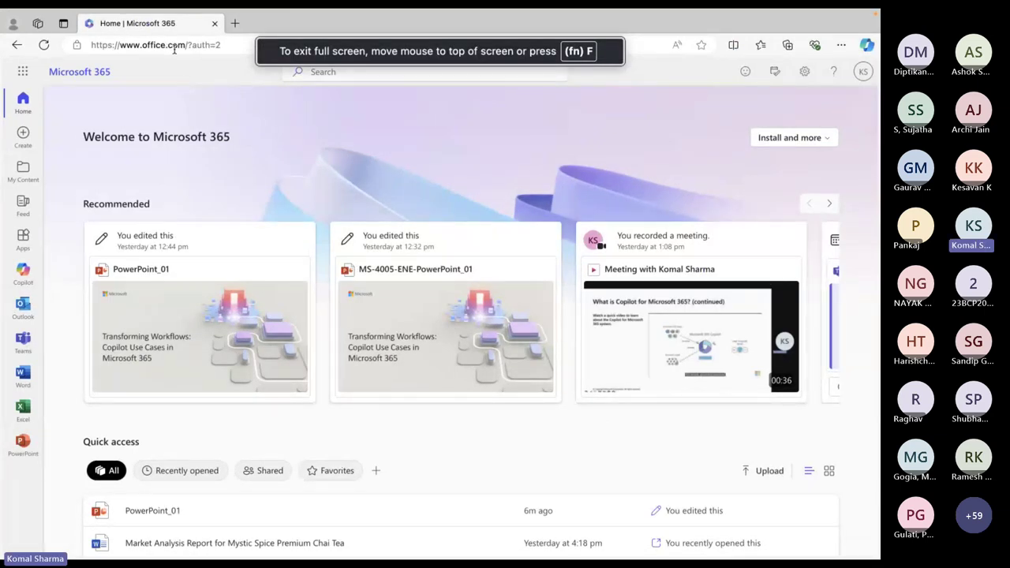
{"action": "left_click", "coordinate": [863, 81]}
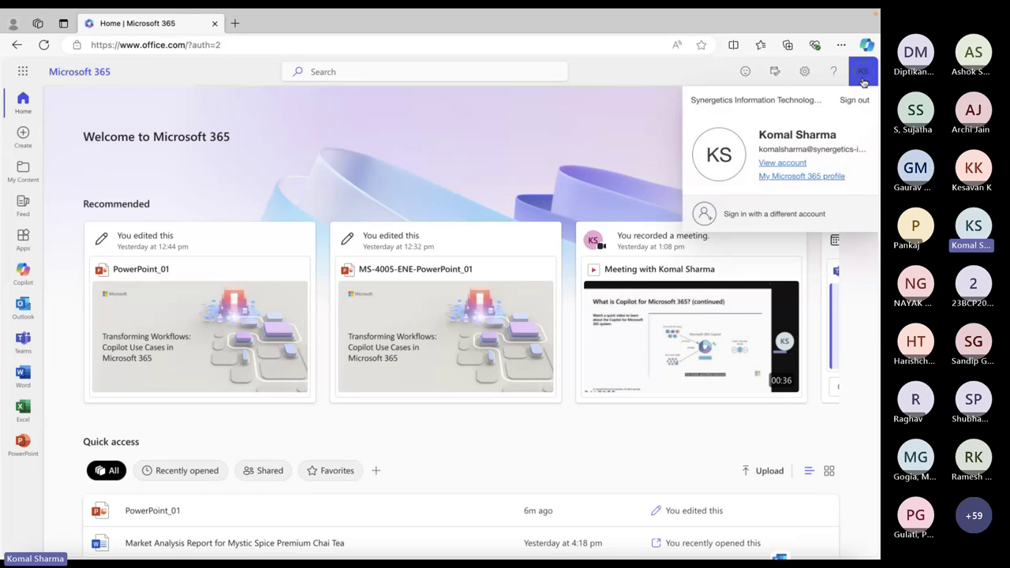
{"action": "left_click", "coordinate": [629, 103]}
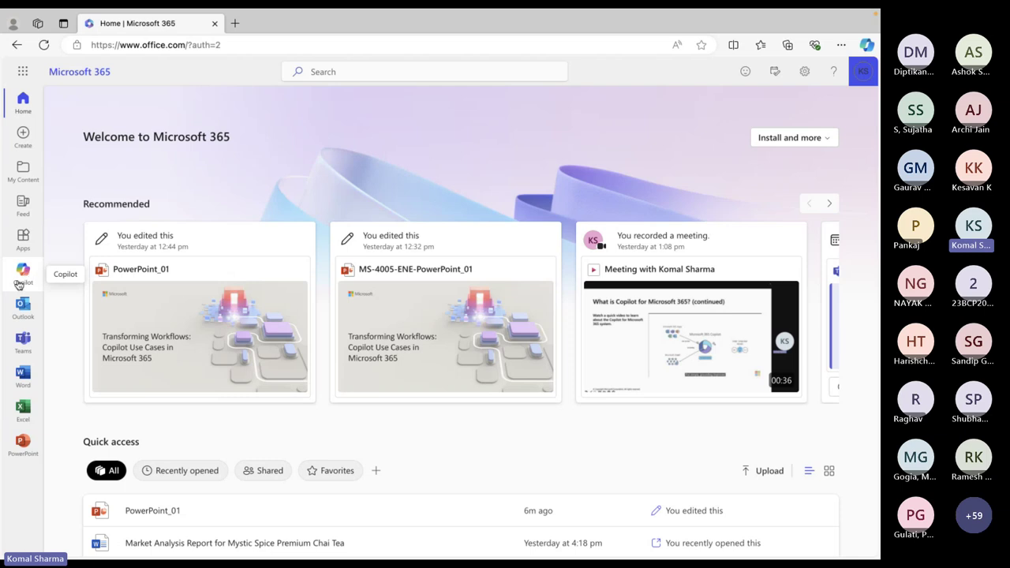
Open the Copilot chat and start the "Prep for that meeting" suggested prompt with its reference picker
{"action": "left_click", "coordinate": [23, 273]}
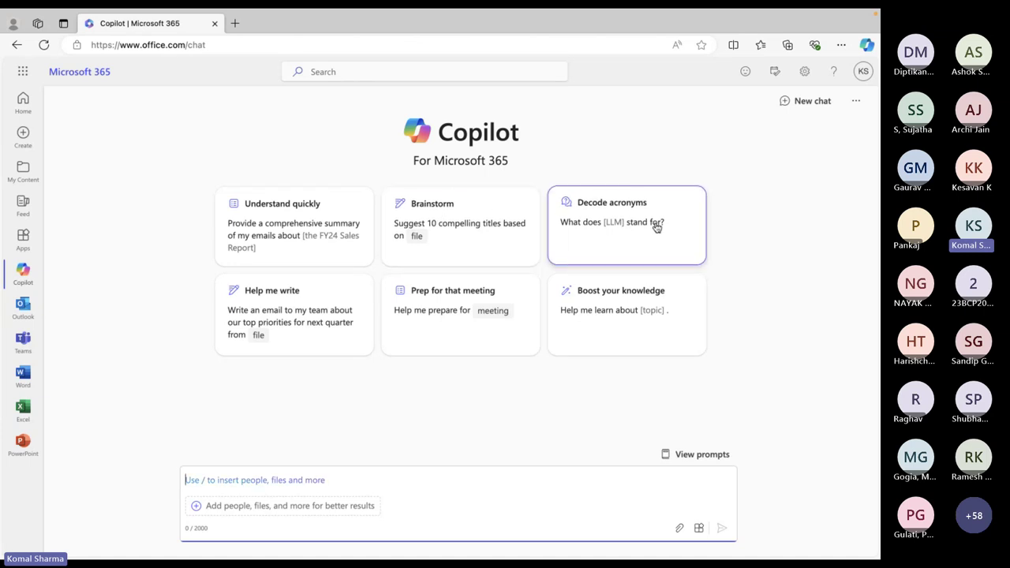
{"action": "left_click", "coordinate": [450, 315]}
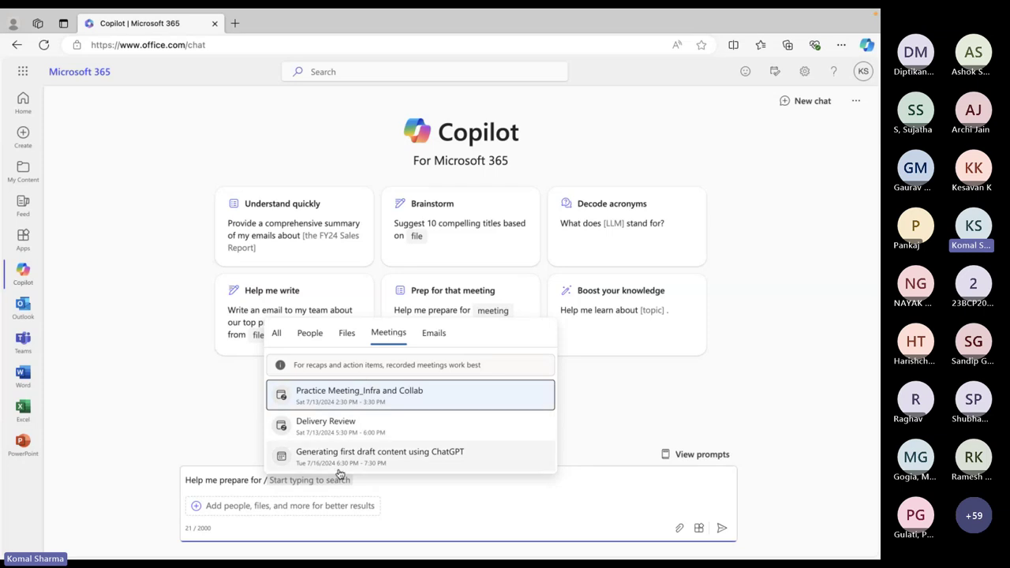
{"action": "left_click", "coordinate": [197, 507]}
{"action": "left_click", "coordinate": [247, 505]}
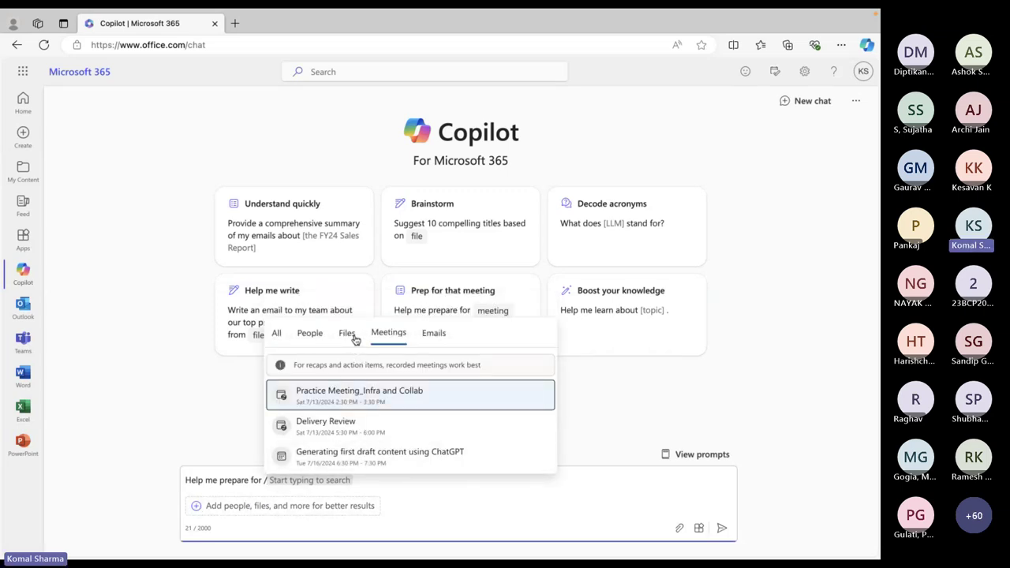
Look through the emails, meetings, files, people and combined suggestions that can be referenced in the Copilot prompt
{"action": "left_click", "coordinate": [433, 337]}
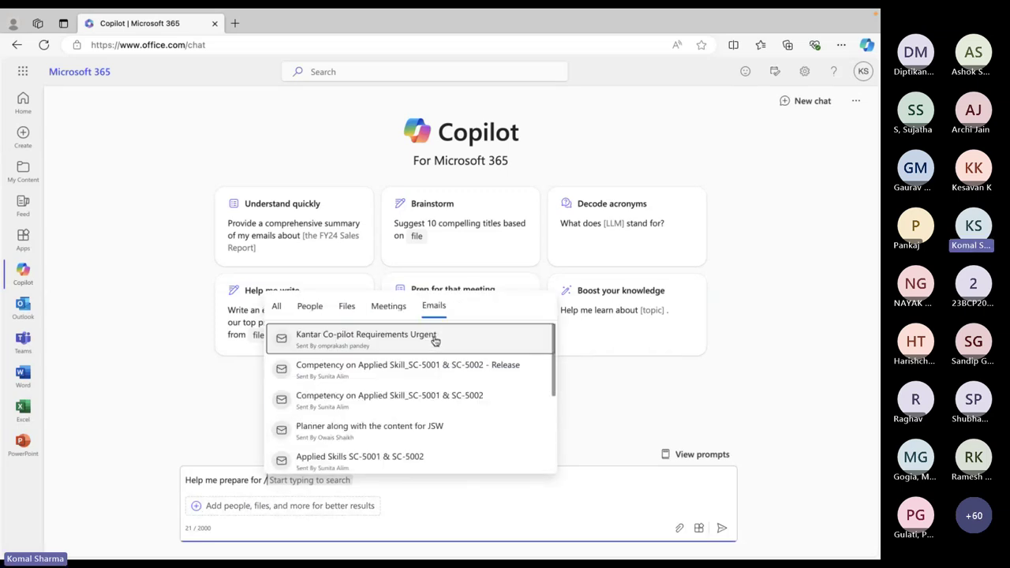
{"action": "left_click", "coordinate": [392, 308]}
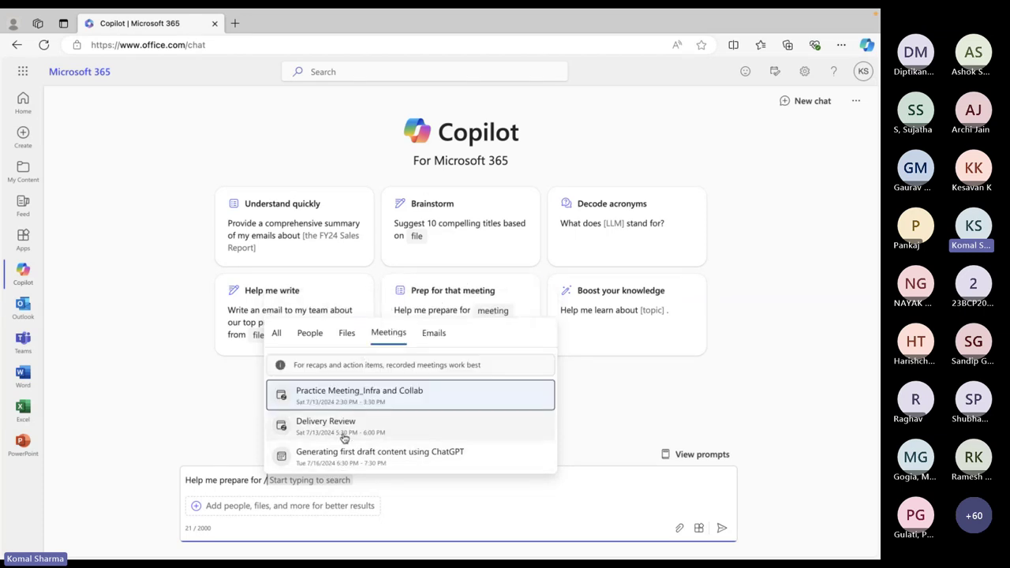
{"action": "left_click", "coordinate": [346, 334]}
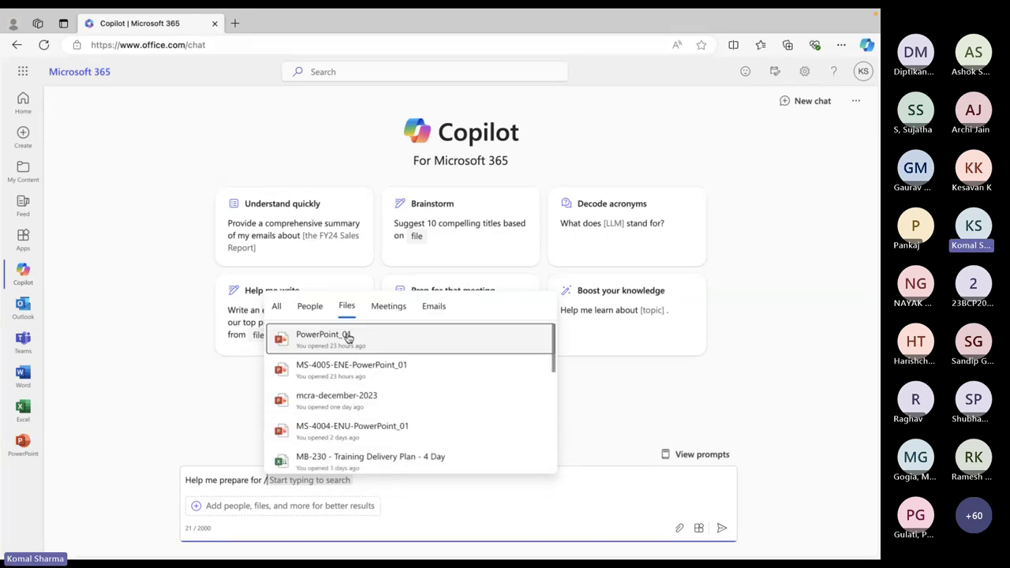
{"action": "left_click", "coordinate": [311, 309]}
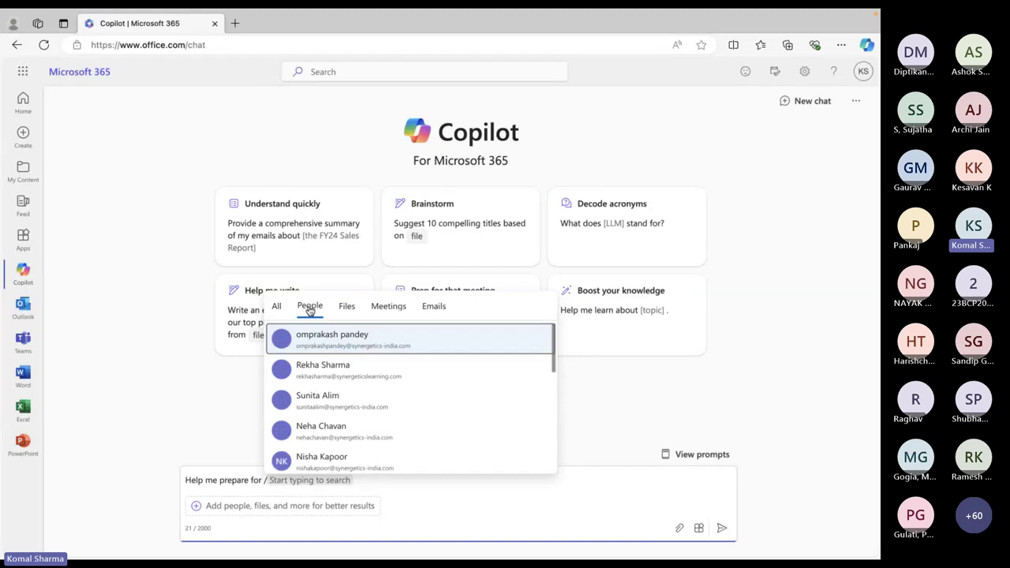
{"action": "left_click", "coordinate": [277, 308]}
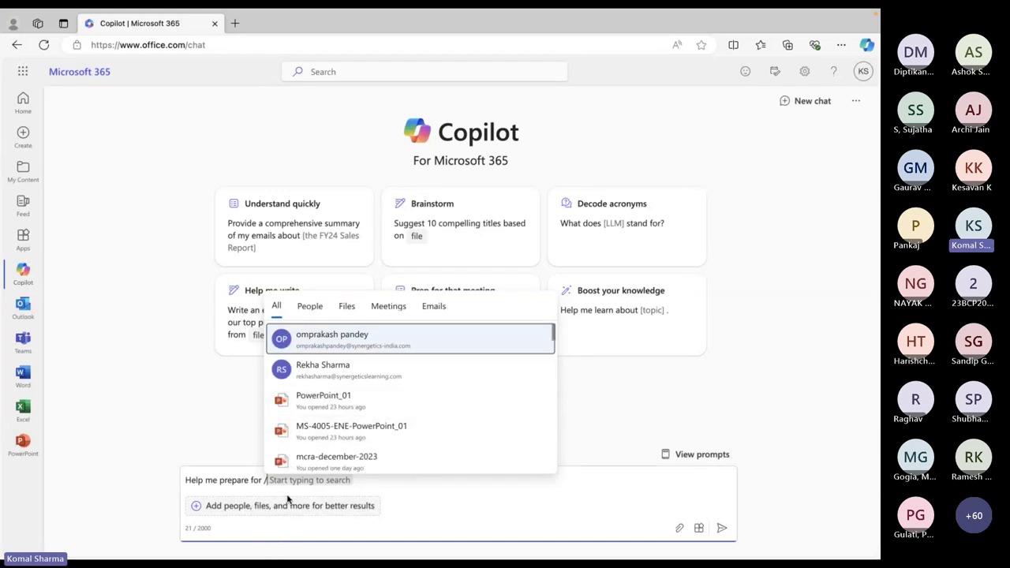
Complete the prompt as "Help me prepare for meeting" referencing MS-4005-ENE-PowerPoint_01.pptx and send it to Copilot
{"action": "key", "text": "BackSpace"}
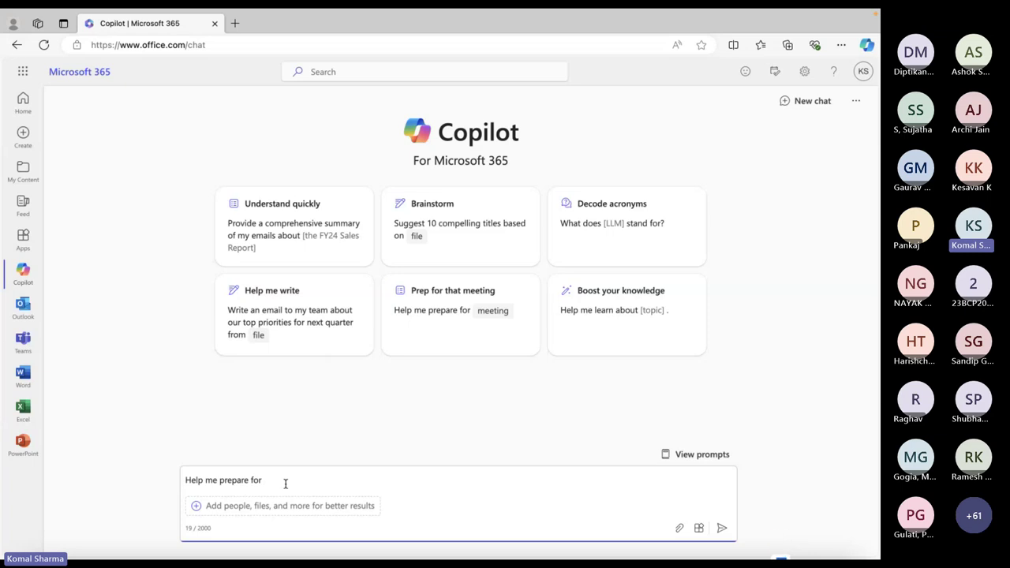
{"action": "type", "text": "meeting /"}
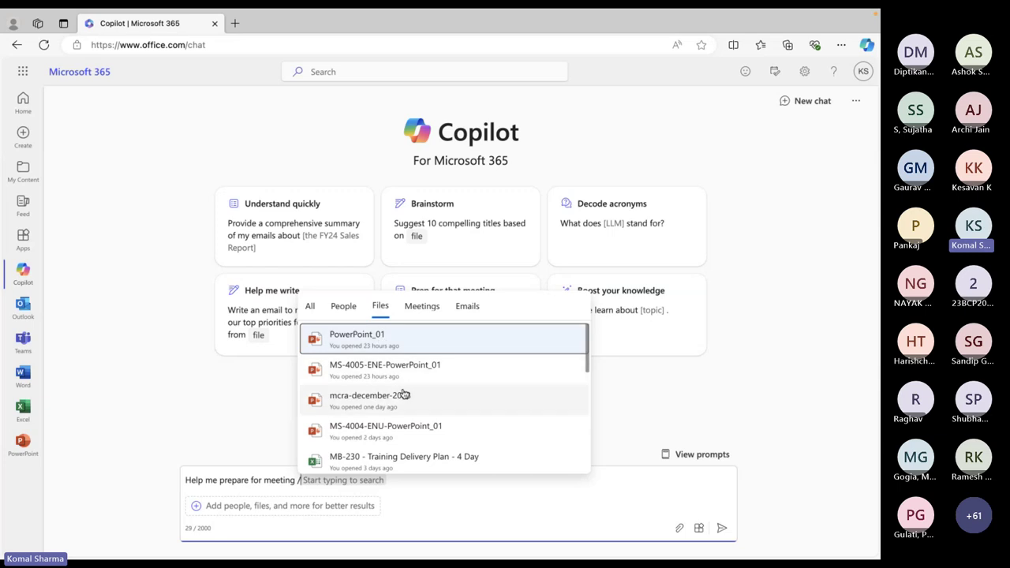
{"action": "left_click", "coordinate": [376, 371]}
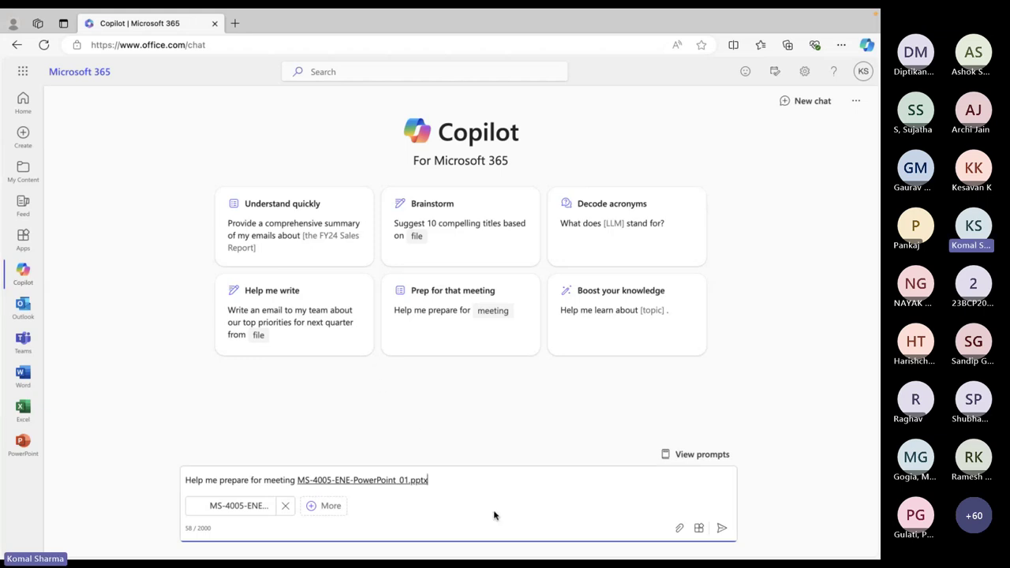
{"action": "left_click", "coordinate": [722, 527]}
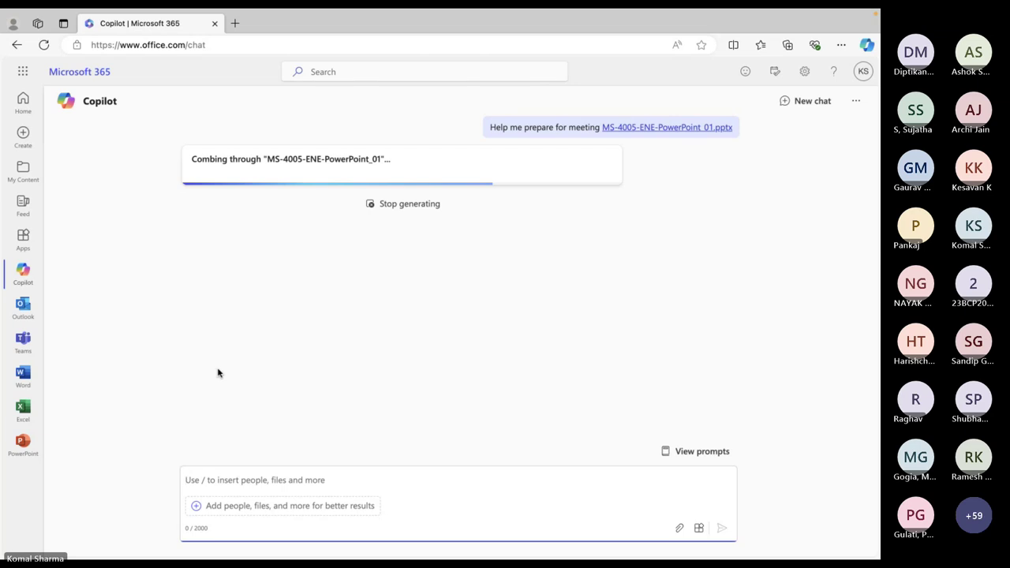
Switch to the blank document in Microsoft Word and dismiss the Draft with Copilot box
{"action": "key", "text": "ctrl+Up"}
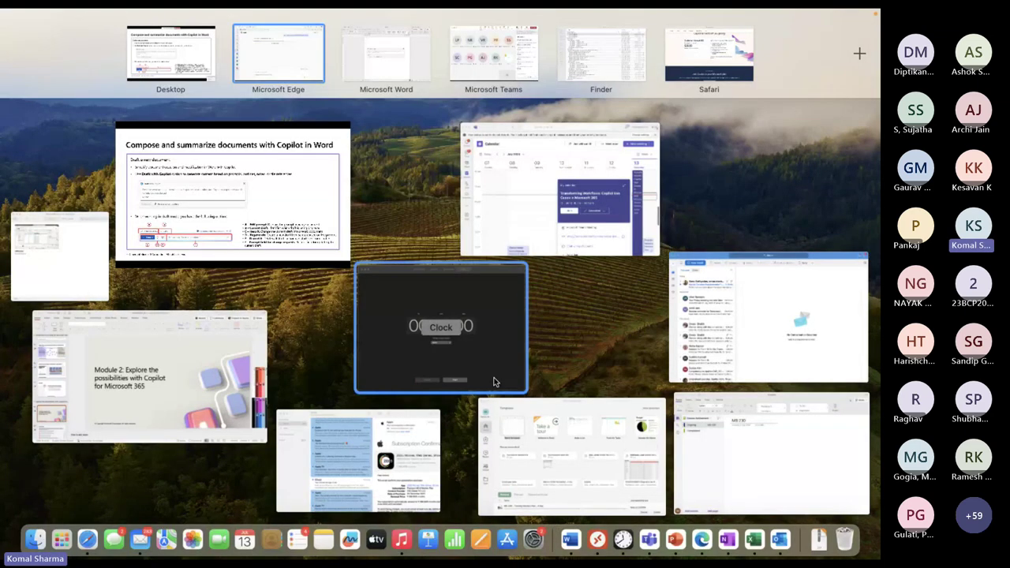
{"action": "left_click", "coordinate": [400, 72]}
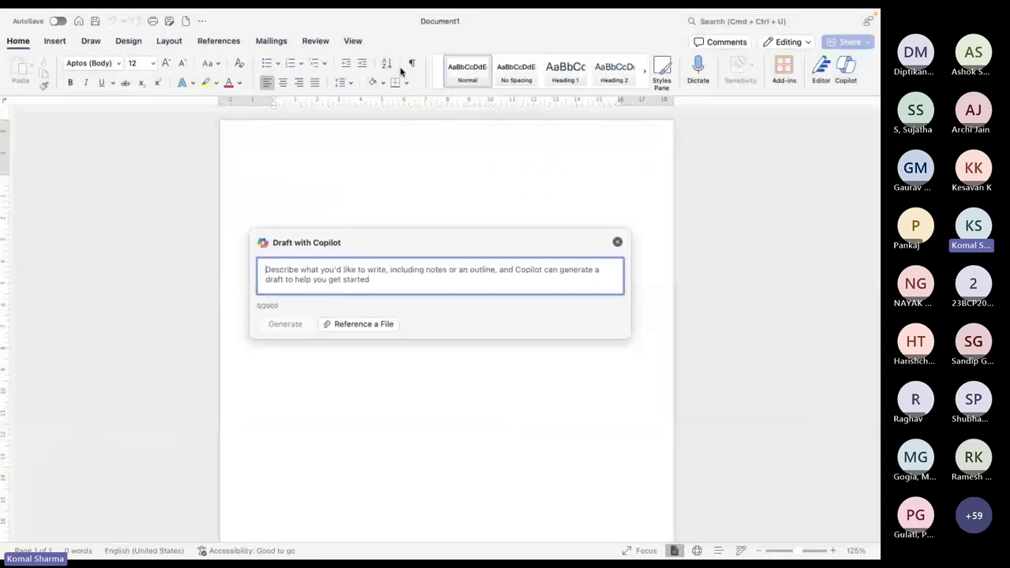
{"action": "left_click", "coordinate": [617, 242]}
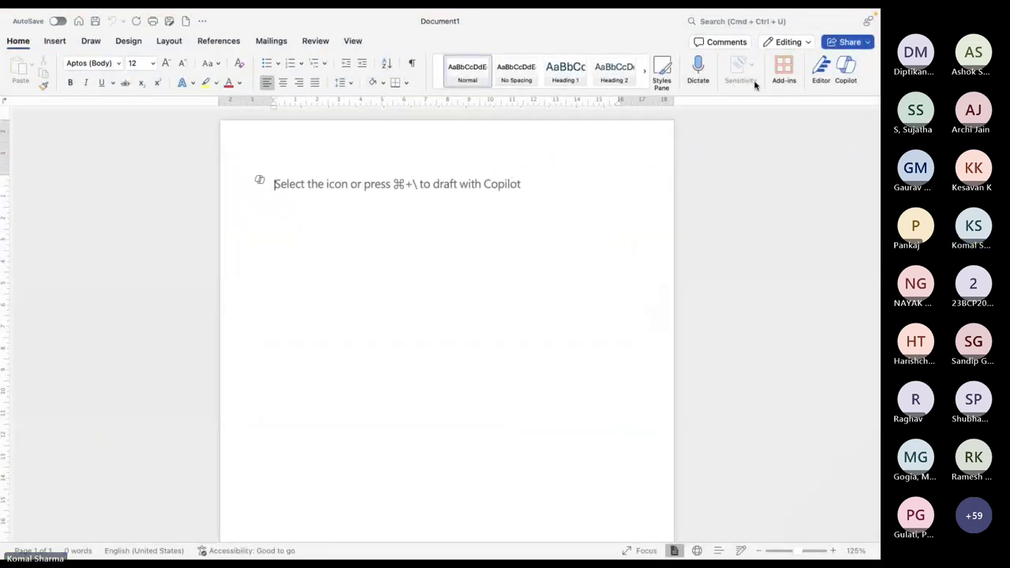
Save the blank document as Demos in Word Document (.docx) format in the Copilot folder inside OneDrive's Synergetics folder
{"action": "mouse_move", "coordinate": [841, 13]}
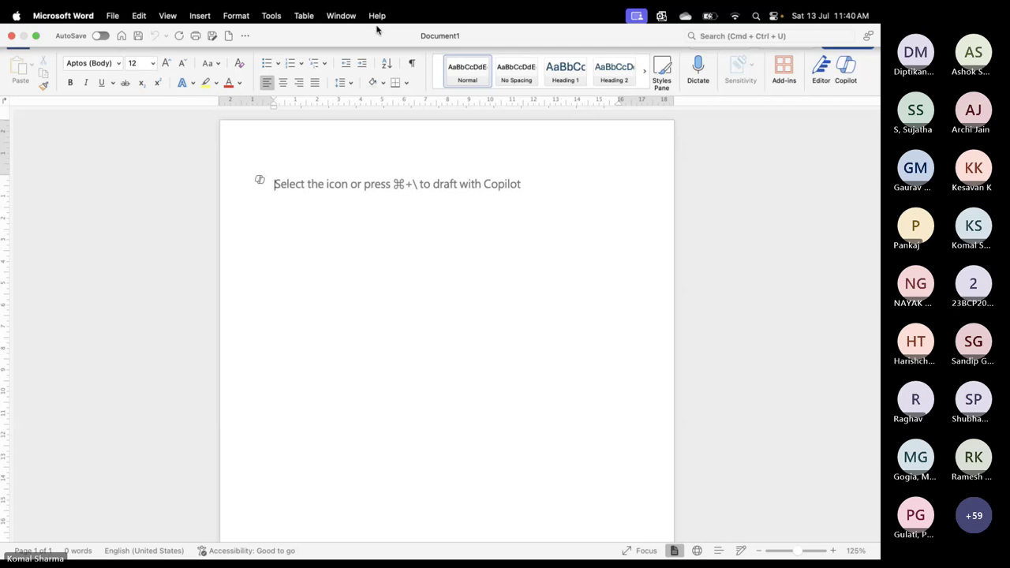
{"action": "left_click", "coordinate": [169, 22]}
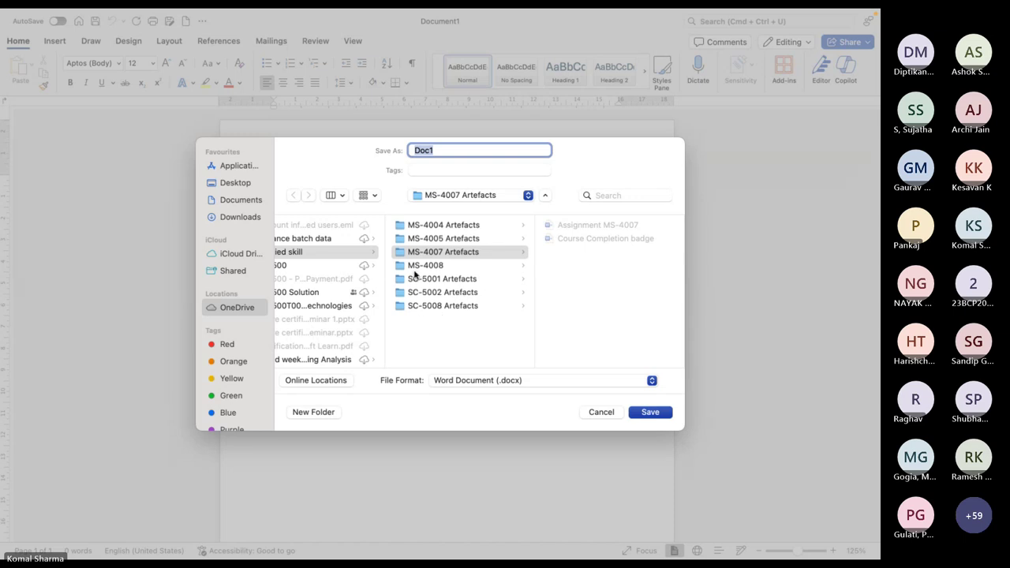
{"action": "scroll", "coordinate": [351, 280], "scroll_direction": "left", "scroll_amount": 3}
{"action": "left_click", "coordinate": [338, 239]}
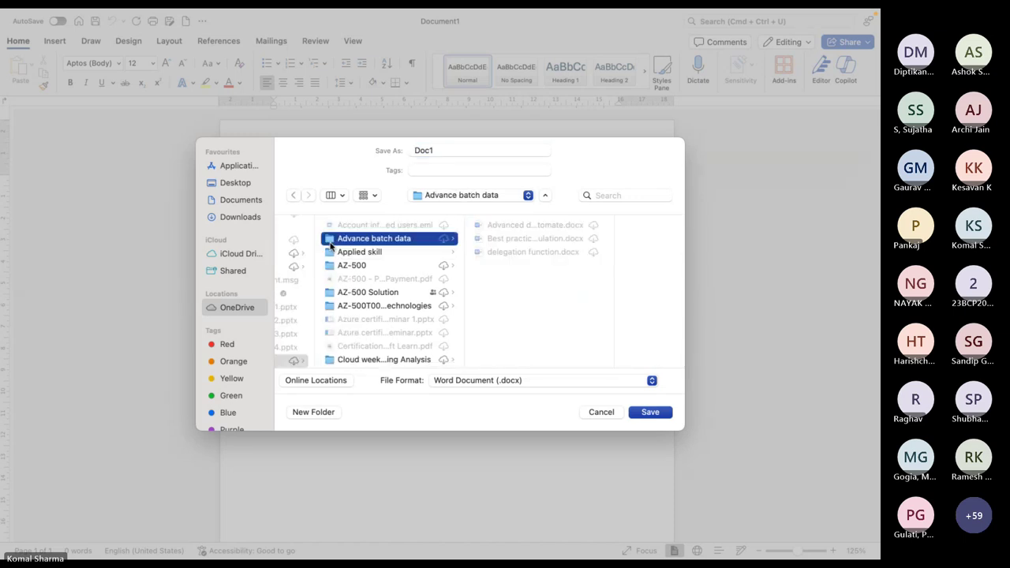
{"action": "scroll", "coordinate": [316, 316], "scroll_direction": "left", "scroll_amount": 3}
{"action": "scroll", "coordinate": [297, 347], "scroll_direction": "left", "scroll_amount": 2}
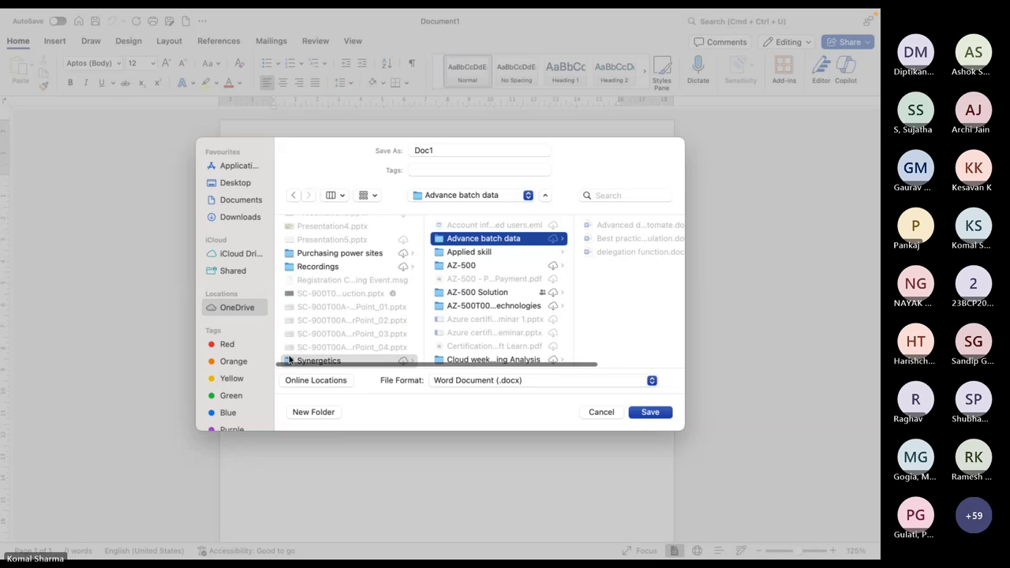
{"action": "scroll", "coordinate": [473, 343], "scroll_direction": "down", "scroll_amount": 5}
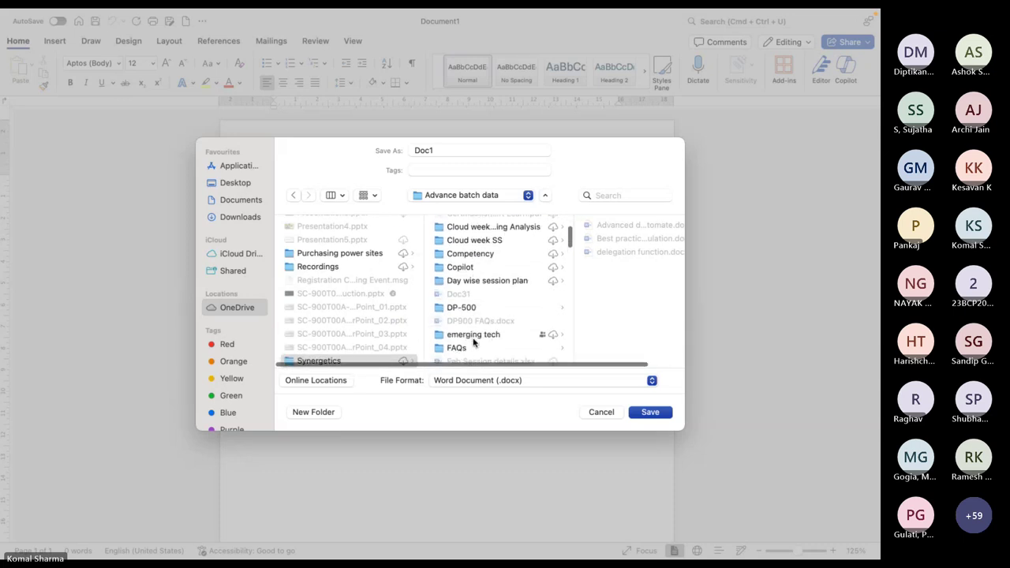
{"action": "left_click", "coordinate": [440, 268]}
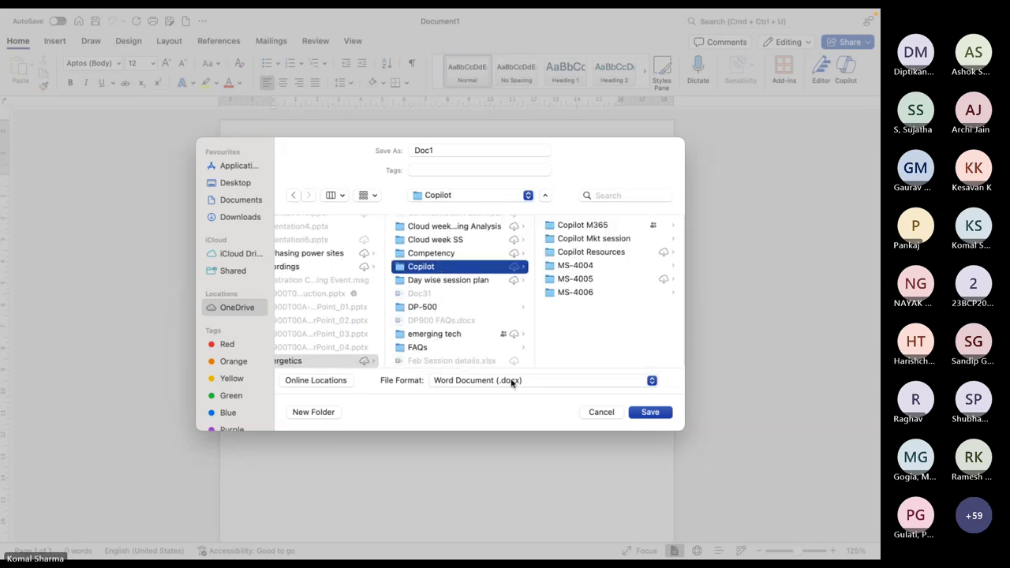
{"action": "left_click", "coordinate": [437, 382]}
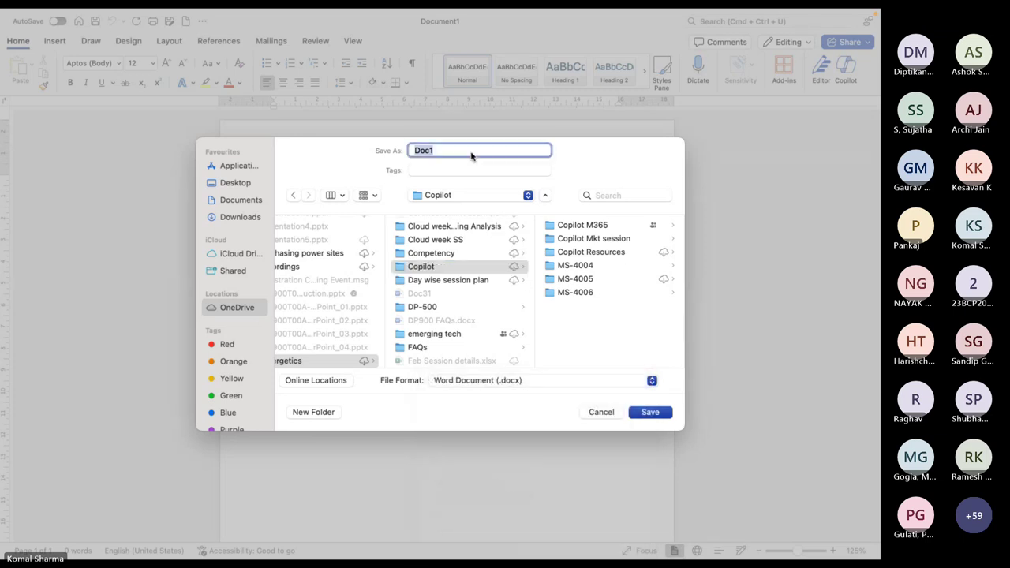
{"action": "type", "text": "Demos"}
{"action": "left_click", "coordinate": [651, 412]}
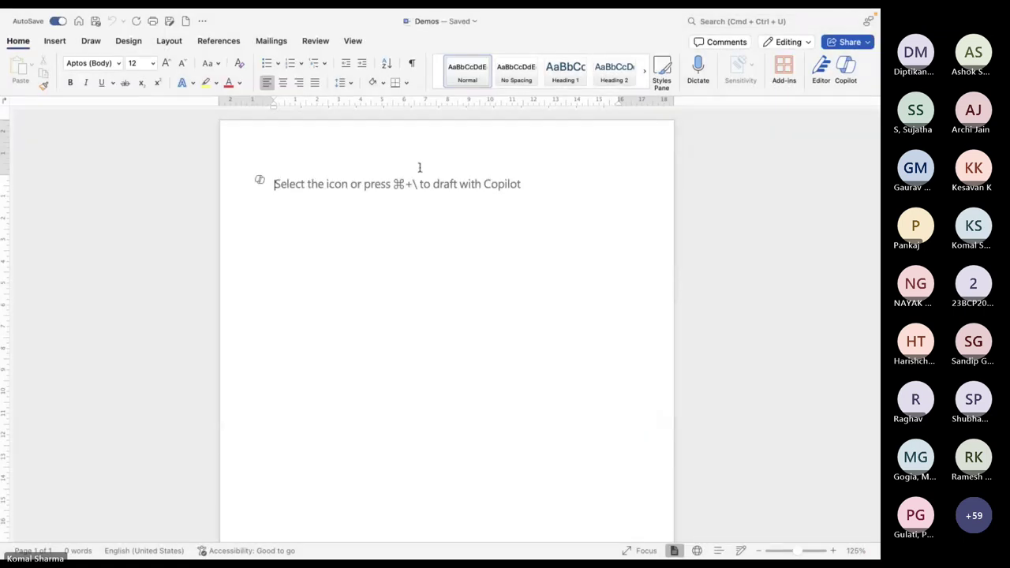
Generate a Copilot draft with the prompt "Create an application for me to request for a travel leave for my upcoming training assignment"
{"action": "left_click", "coordinate": [260, 181]}
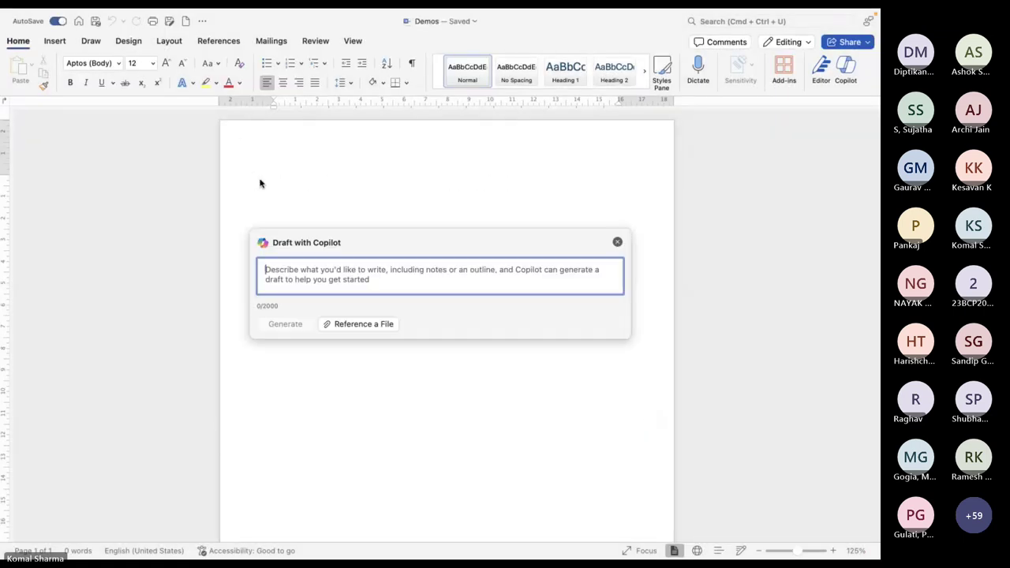
{"action": "type", "text": "Crea"}
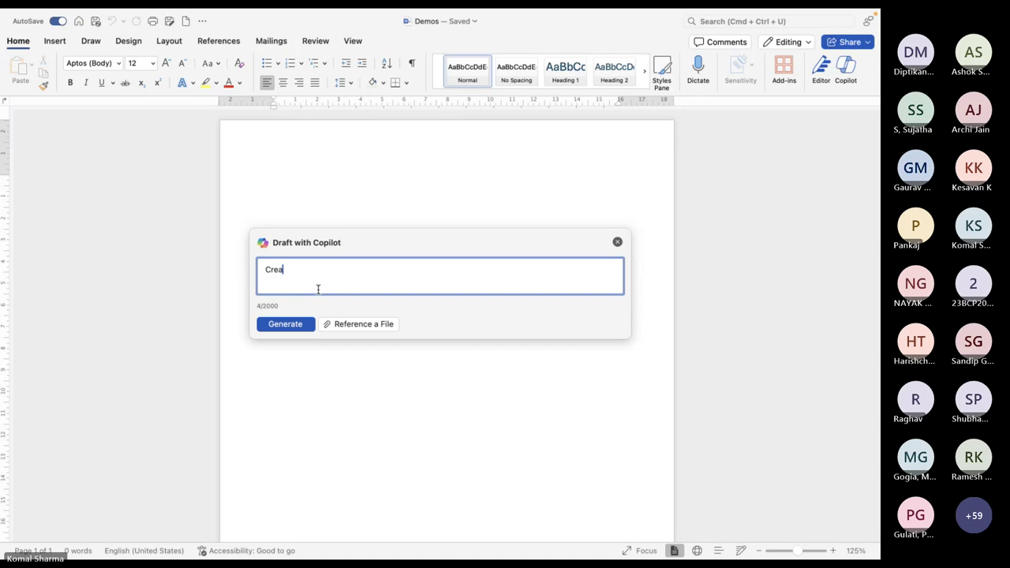
{"action": "type", "text": "te an application "}
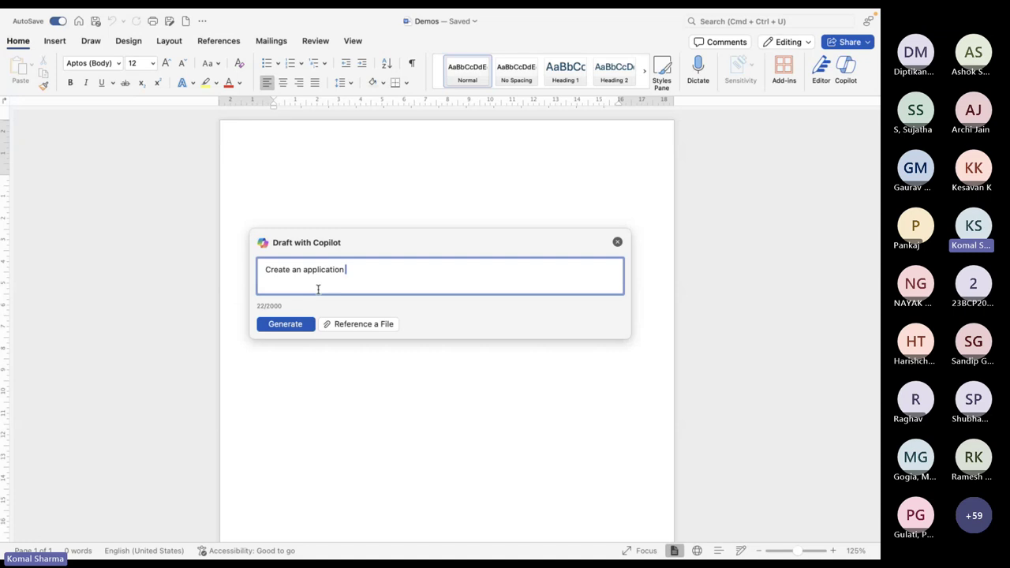
{"action": "type", "text": "for "}
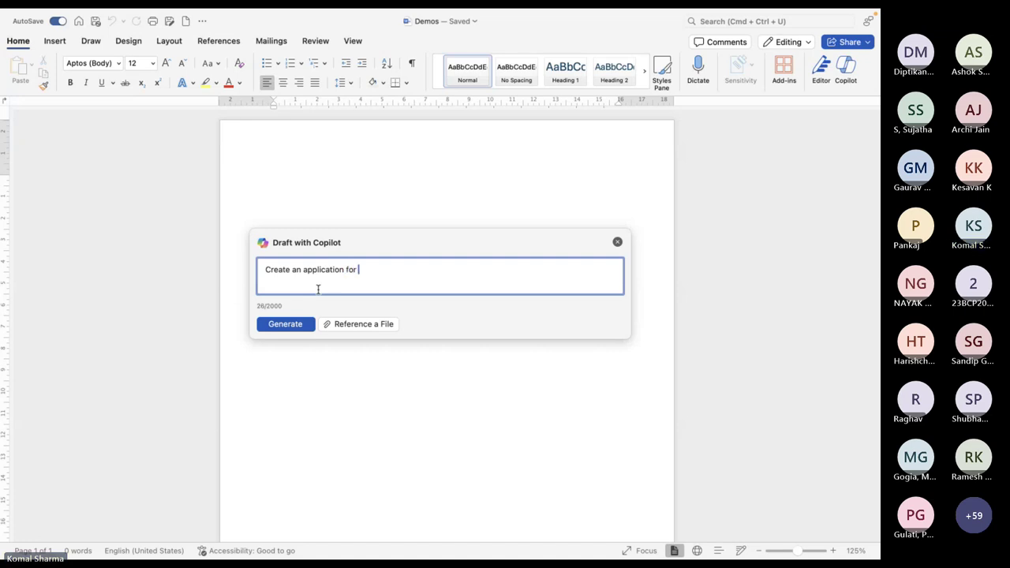
{"action": "type", "text": "me "}
{"action": "type", "text": "to req"}
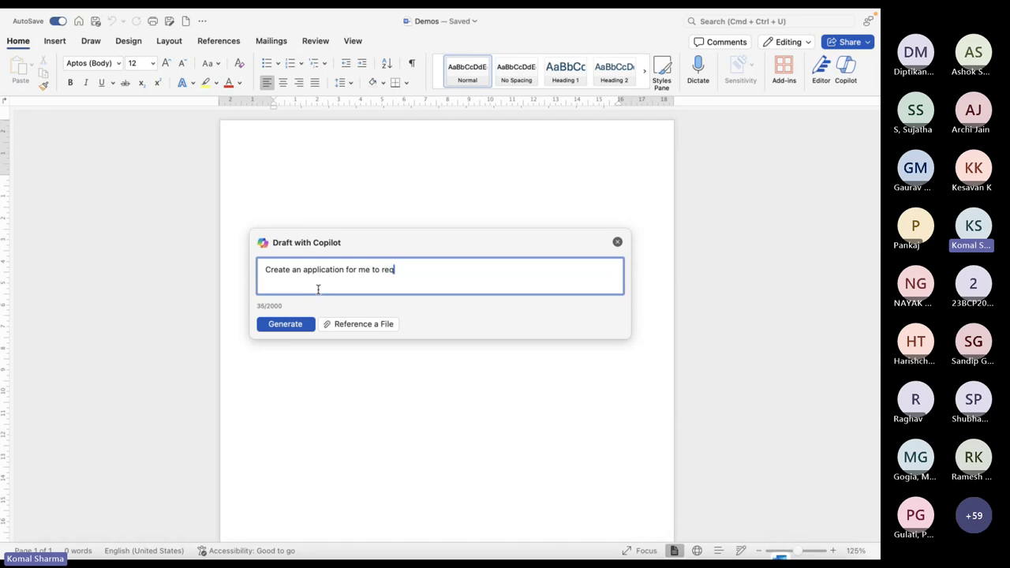
{"action": "type", "text": "uest for a leave"}
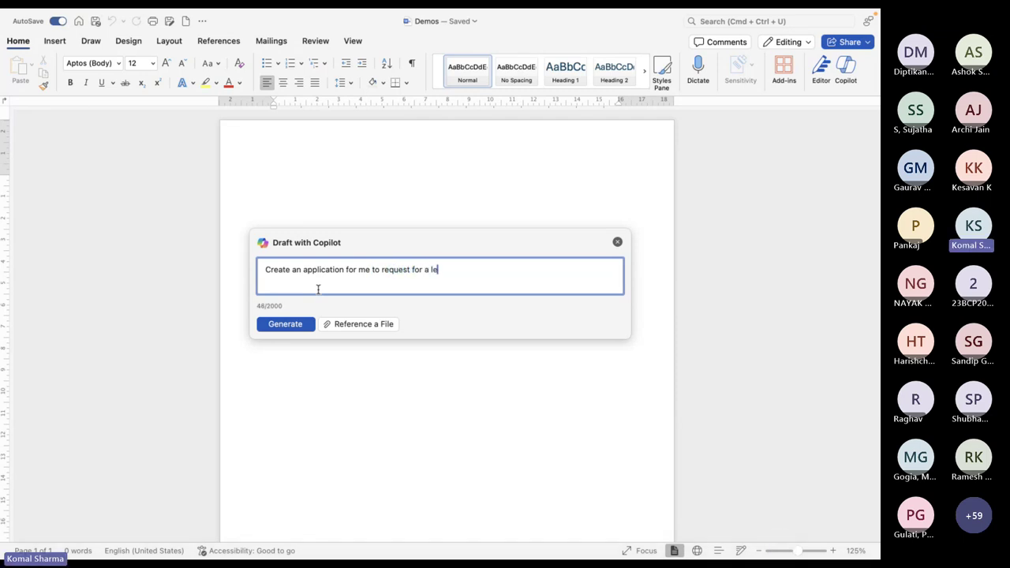
{"action": "key", "text": "BackSpace"}
{"action": "key", "text": "BackSpace"}
{"action": "key", "text": "BackSpace"}
{"action": "key", "text": "BackSpace"}
{"action": "key", "text": "BackSpace"}
{"action": "key", "text": "BackSpace"}
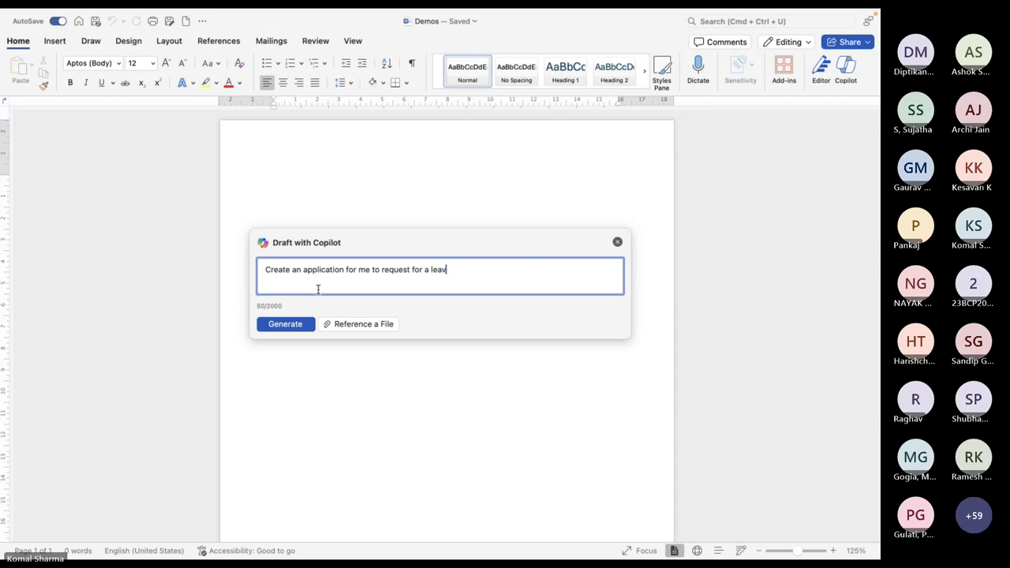
{"action": "type", "text": "travel leave for my "}
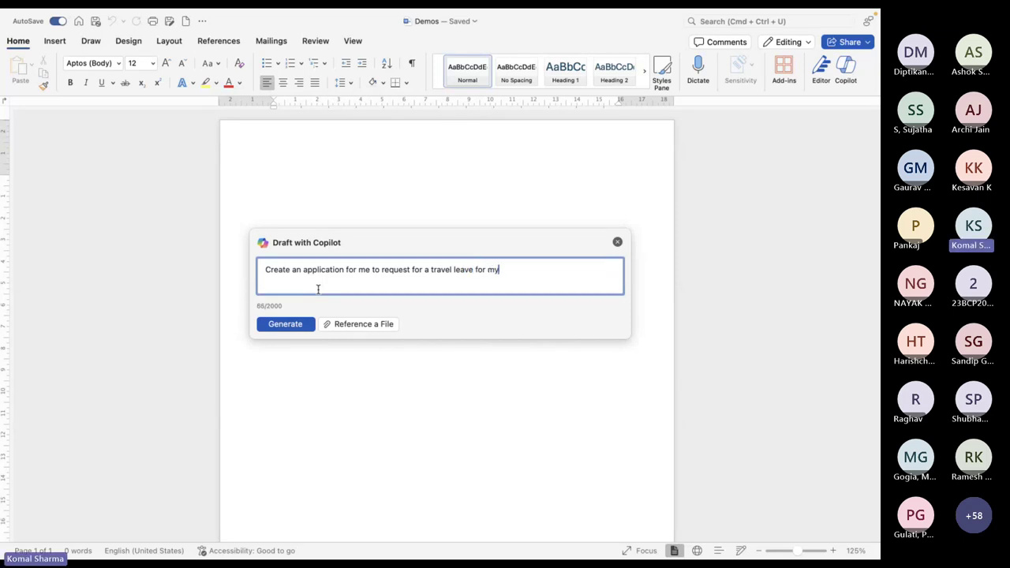
{"action": "type", "text": "upcomi"}
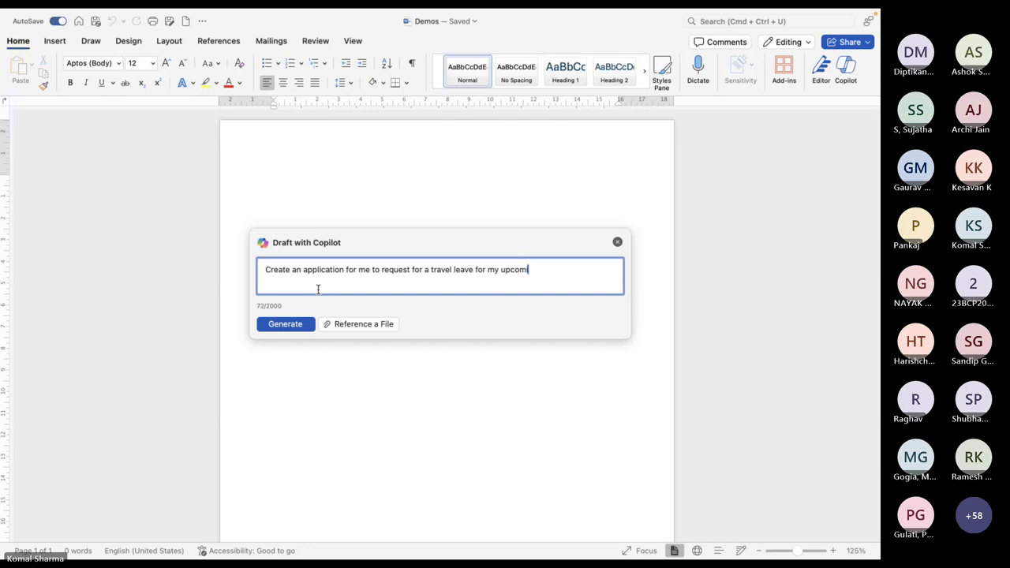
{"action": "type", "text": "ng train ign"}
{"action": "key", "text": "BackSpace"}
{"action": "key", "text": "BackSpace"}
{"action": "key", "text": "BackSpace"}
{"action": "key", "text": "BackSpace"}
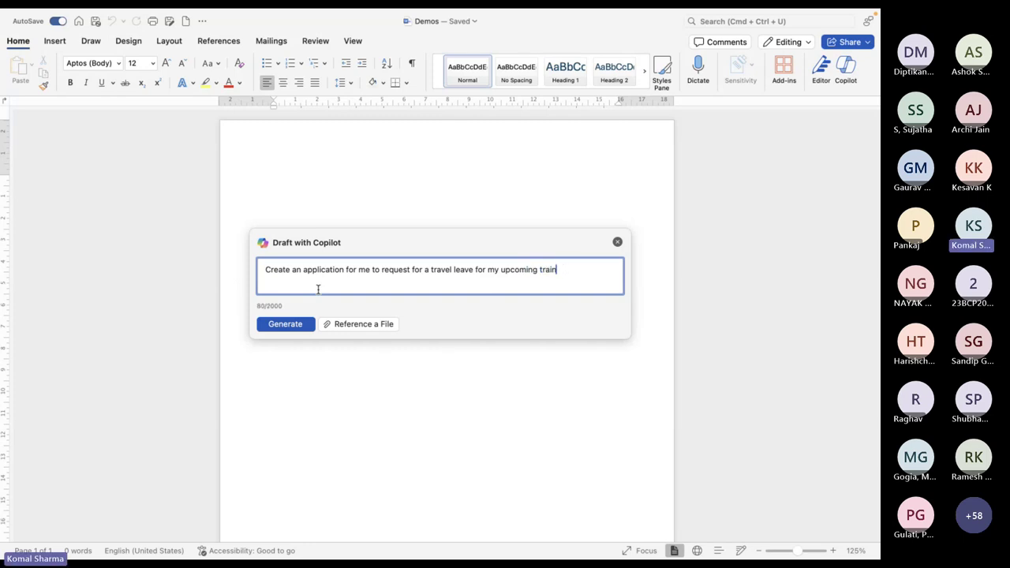
{"action": "type", "text": "ing assig"}
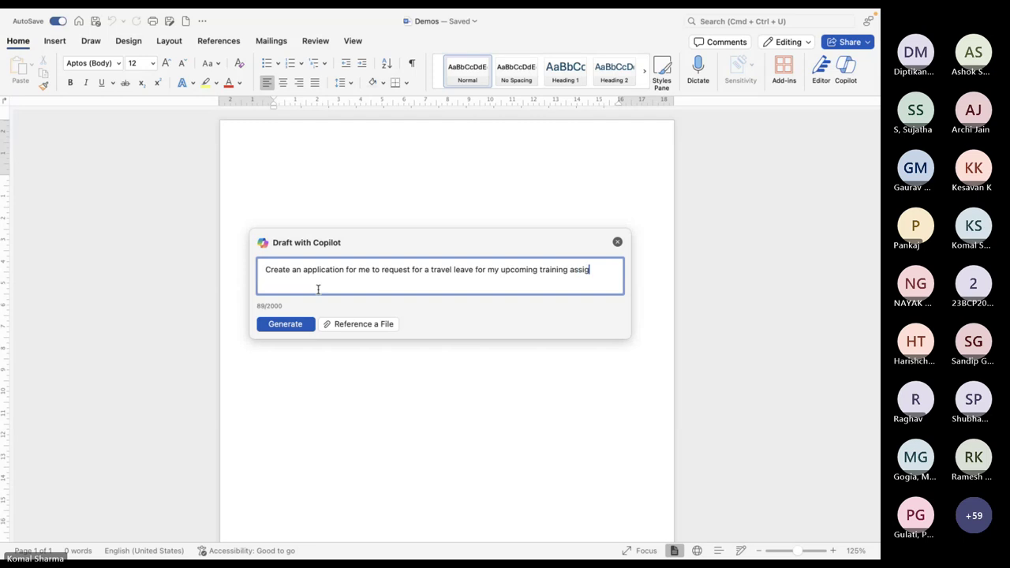
{"action": "type", "text": "nment"}
{"action": "left_click", "coordinate": [280, 324]}
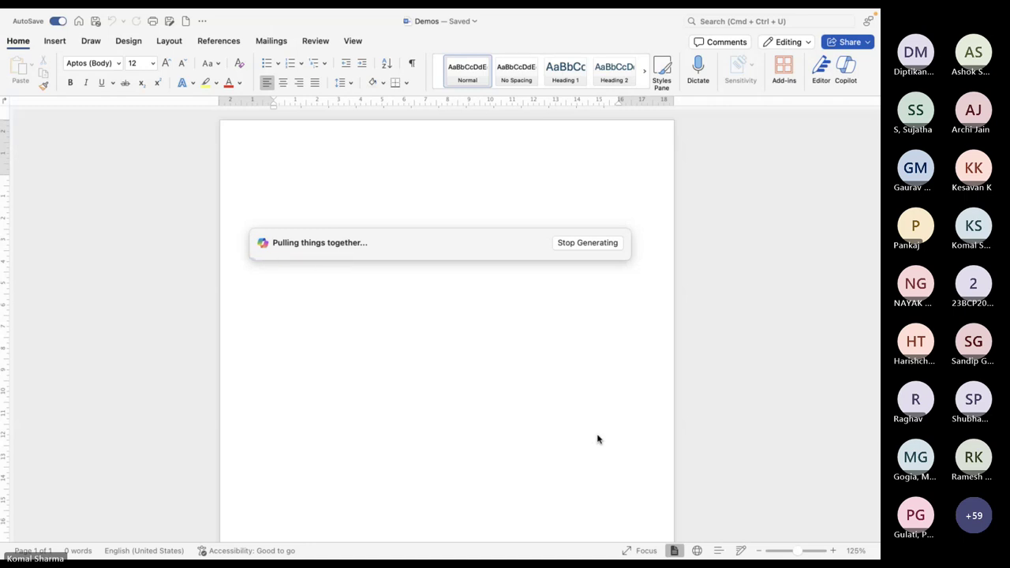
Switch to Microsoft Edge and review Copilot's meeting preparation response based on MS-4005-ENE-PowerPoint_01.pptx, from its key points to the source file reference
{"action": "key", "text": "ctrl+Up"}
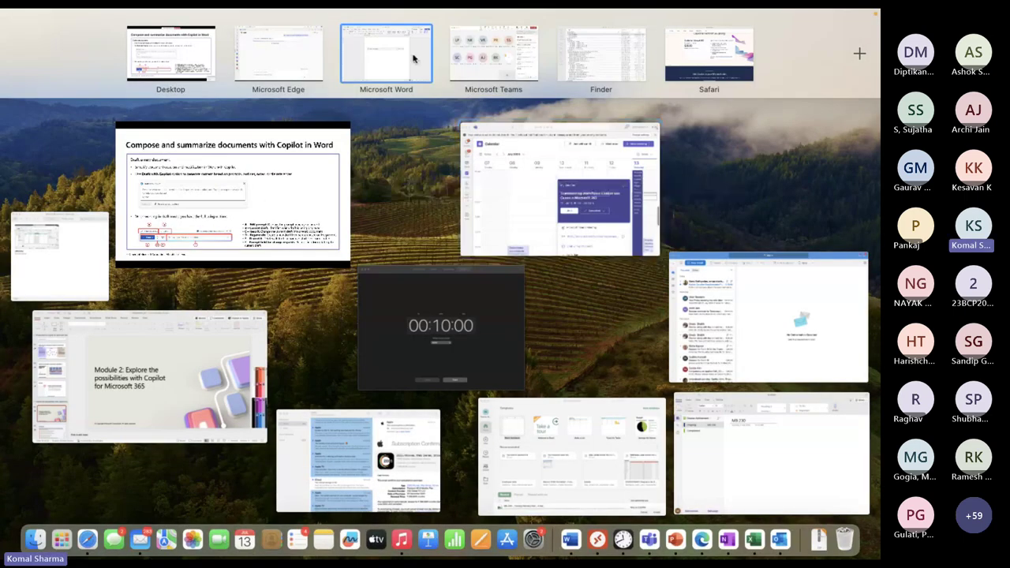
{"action": "left_click", "coordinate": [298, 70]}
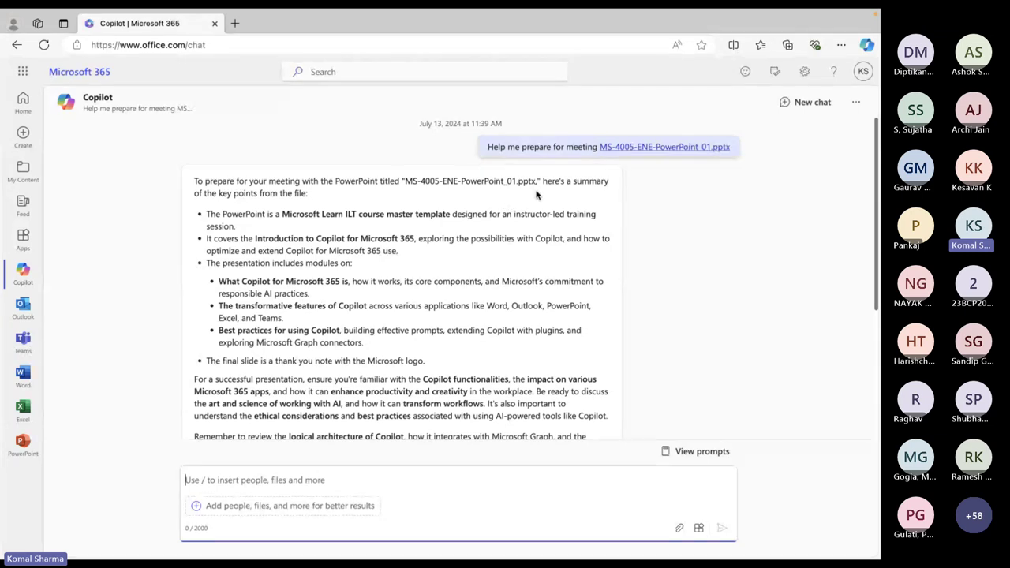
{"action": "scroll", "coordinate": [323, 325], "scroll_direction": "down", "scroll_amount": 1}
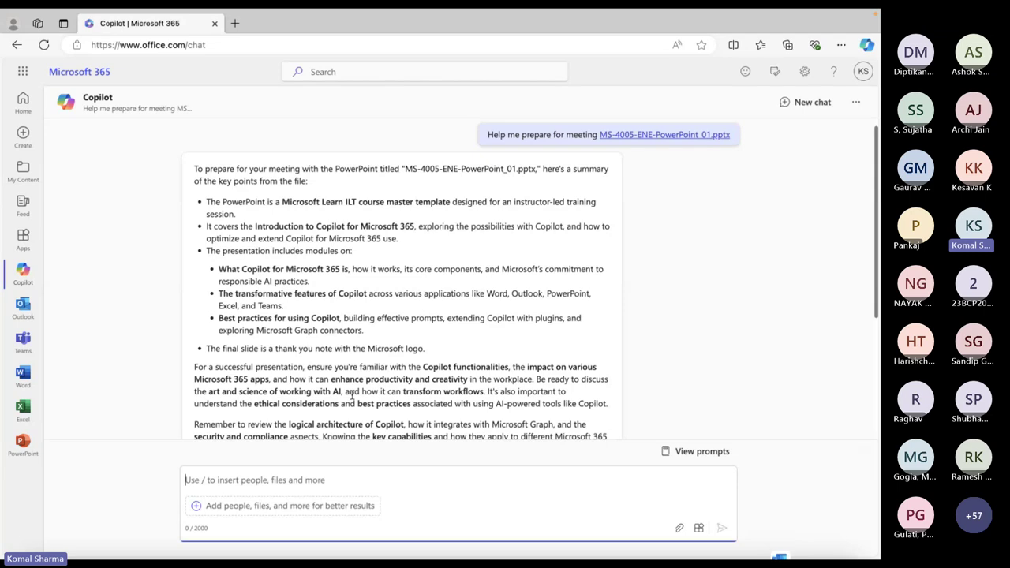
{"action": "scroll", "coordinate": [386, 357], "scroll_direction": "down", "scroll_amount": 2}
{"action": "scroll", "coordinate": [387, 353], "scroll_direction": "up", "scroll_amount": 3}
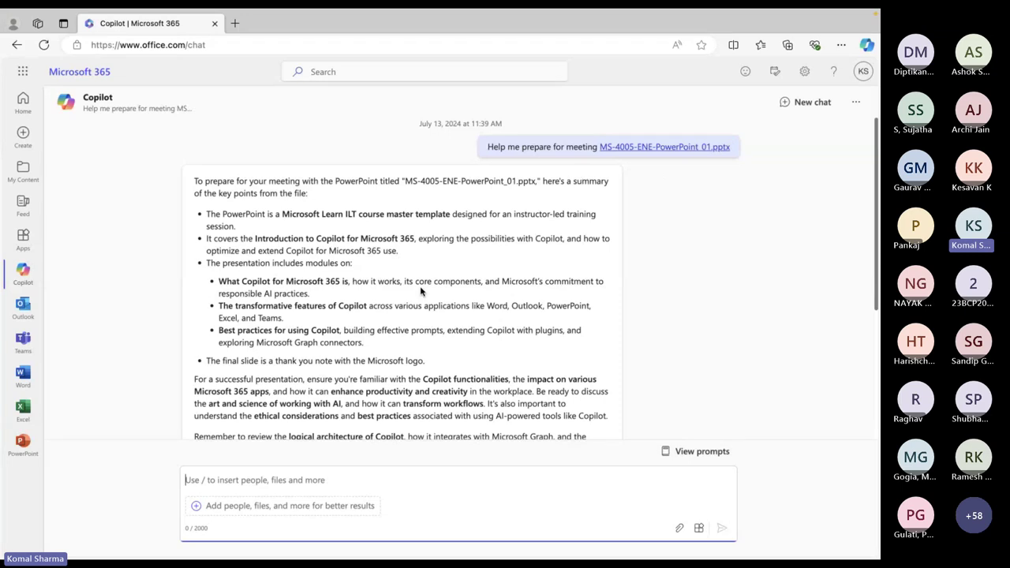
{"action": "scroll", "coordinate": [421, 291], "scroll_direction": "down", "scroll_amount": 1}
{"action": "scroll", "coordinate": [421, 291], "scroll_direction": "up", "scroll_amount": 1}
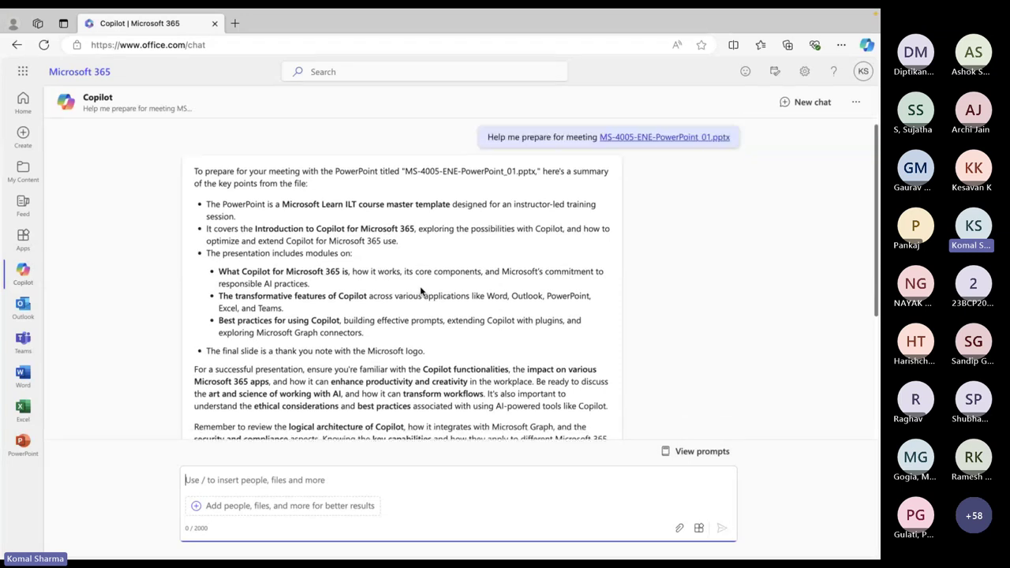
{"action": "scroll", "coordinate": [422, 291], "scroll_direction": "down", "scroll_amount": 2}
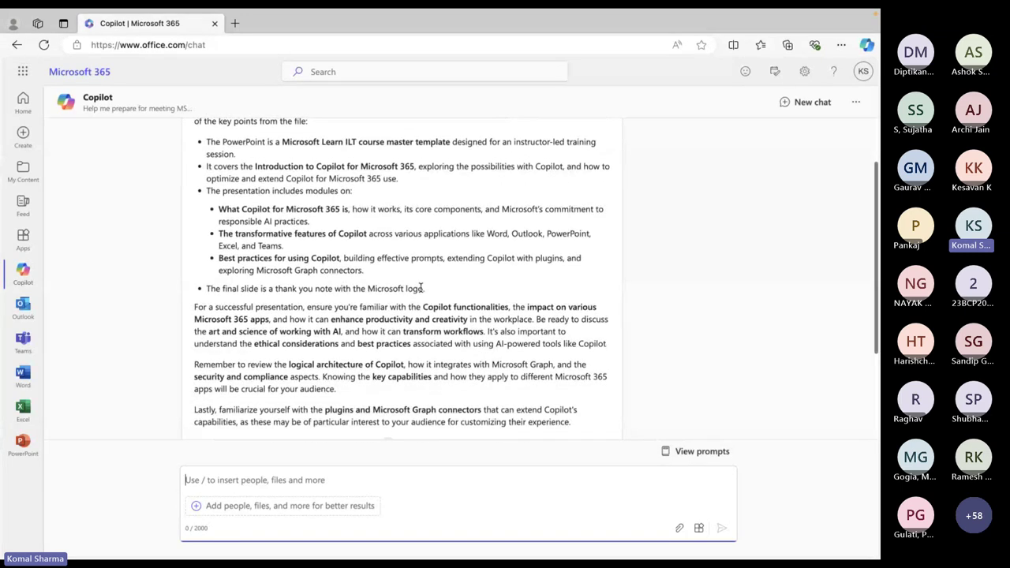
{"action": "scroll", "coordinate": [422, 289], "scroll_direction": "down", "scroll_amount": 4}
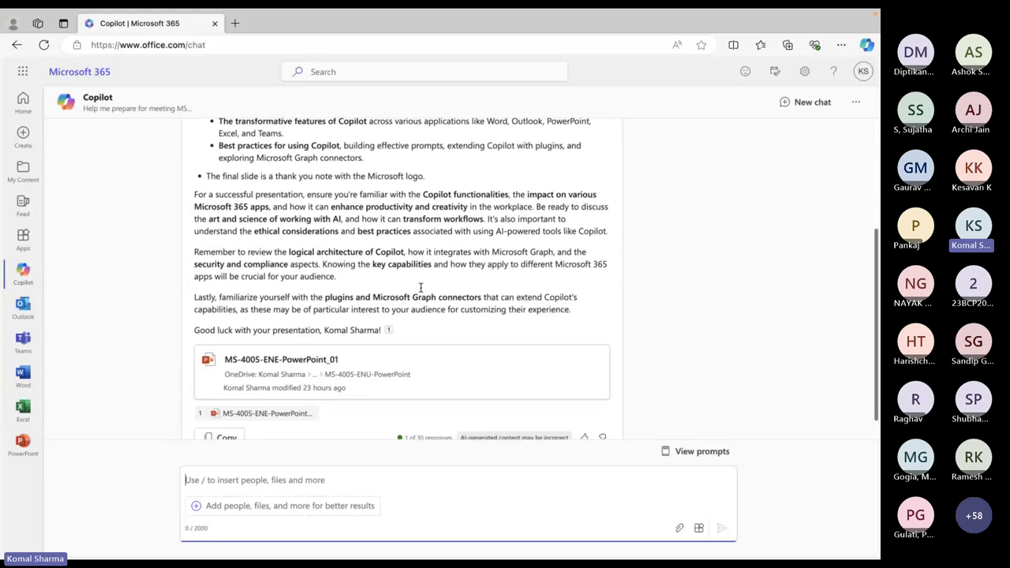
{"action": "scroll", "coordinate": [421, 289], "scroll_direction": "up", "scroll_amount": 2}
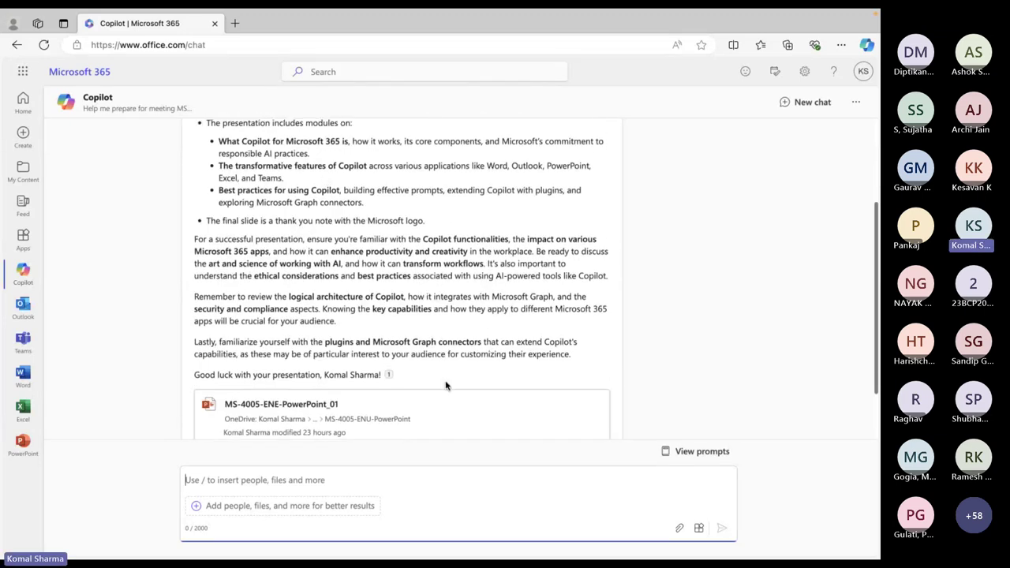
{"action": "scroll", "coordinate": [353, 160], "scroll_direction": "up", "scroll_amount": 3}
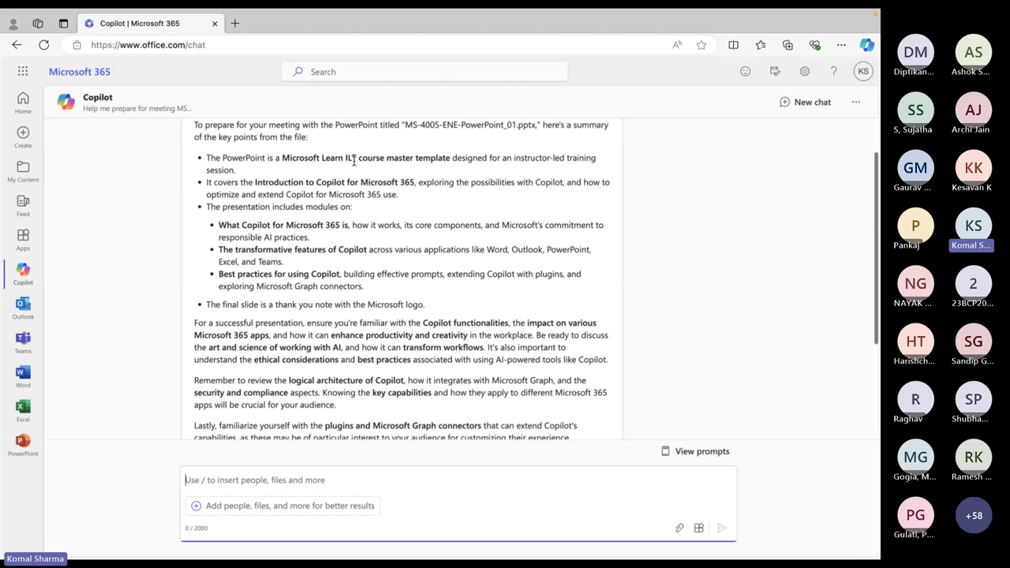
{"action": "scroll", "coordinate": [355, 235], "scroll_direction": "up", "scroll_amount": 1}
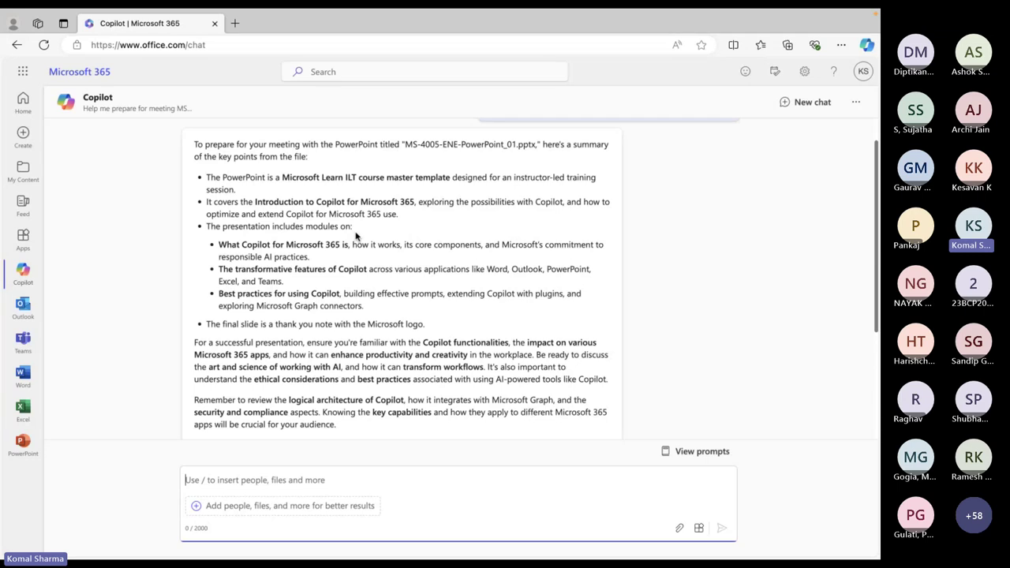
{"action": "scroll", "coordinate": [350, 271], "scroll_direction": "up", "scroll_amount": 2}
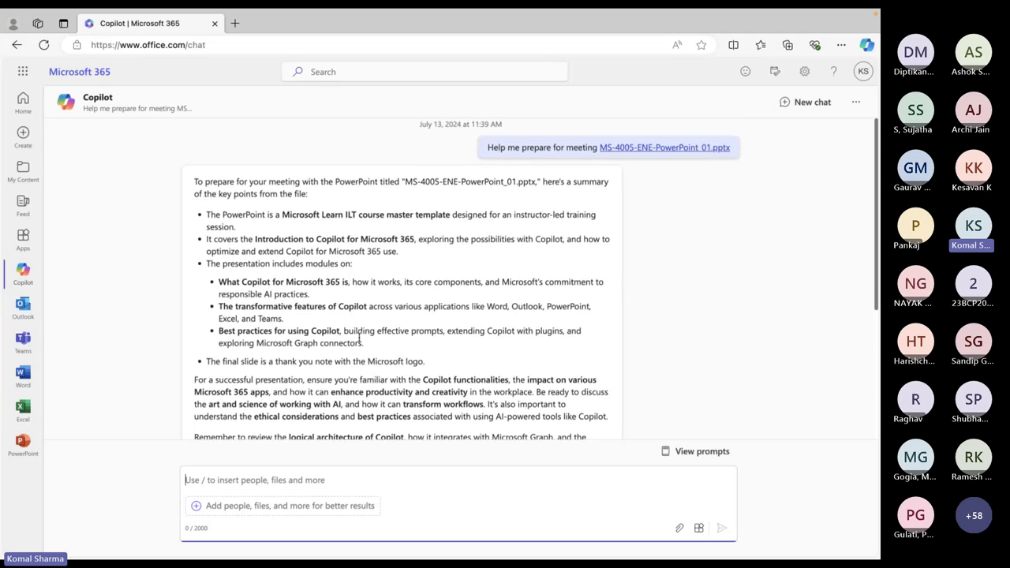
{"action": "scroll", "coordinate": [359, 342], "scroll_direction": "down", "scroll_amount": 5}
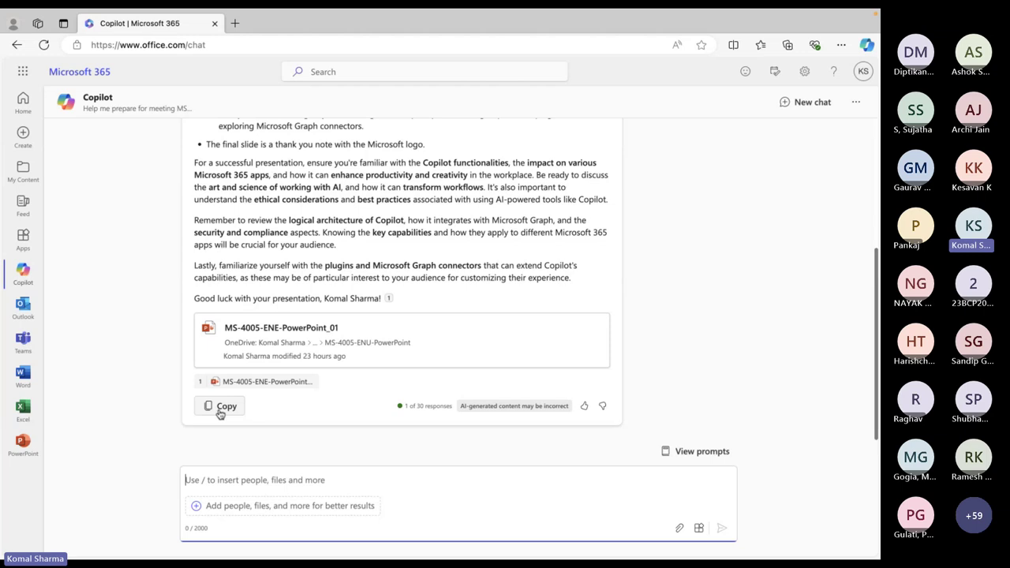
Examine the negative and positive feedback forms for the Copilot response, closing each without submitting
{"action": "left_click", "coordinate": [603, 408]}
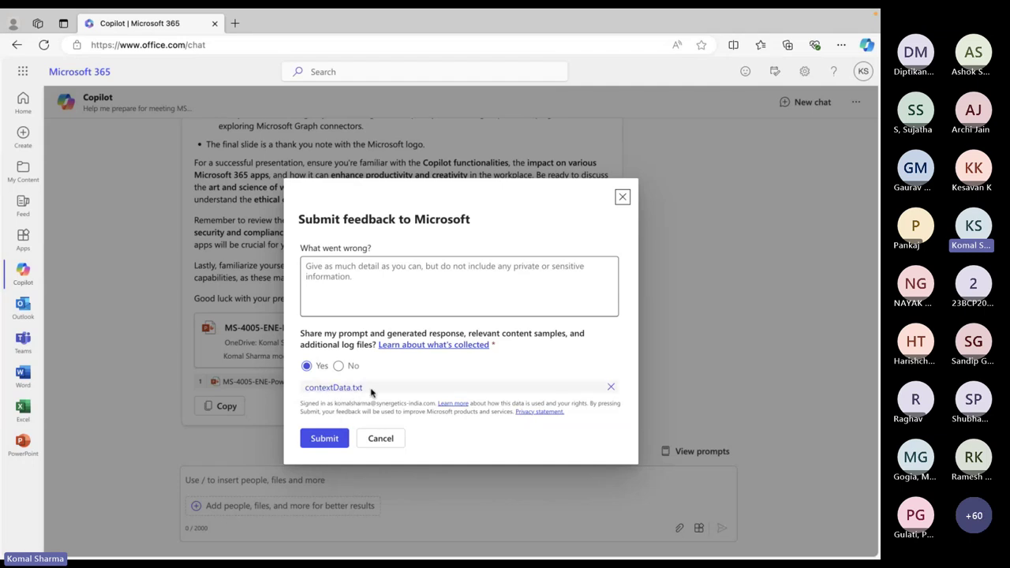
{"action": "left_click", "coordinate": [621, 197]}
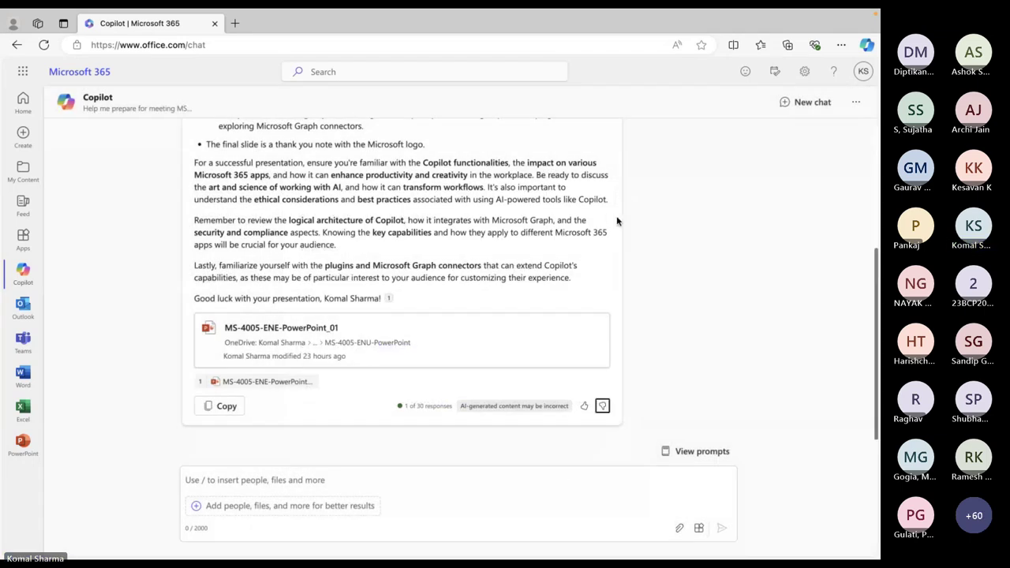
{"action": "left_click", "coordinate": [584, 405]}
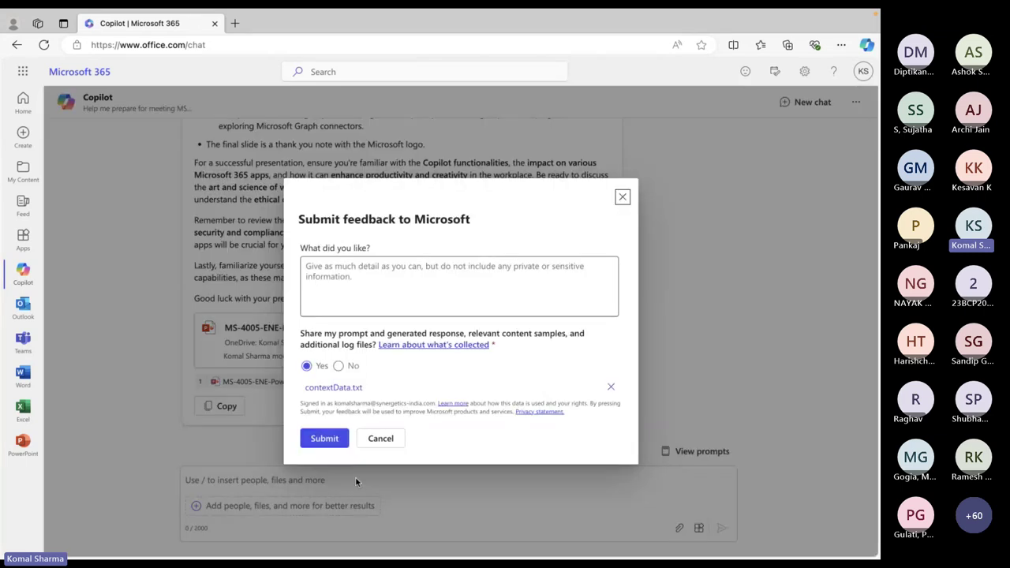
{"action": "left_click", "coordinate": [623, 198]}
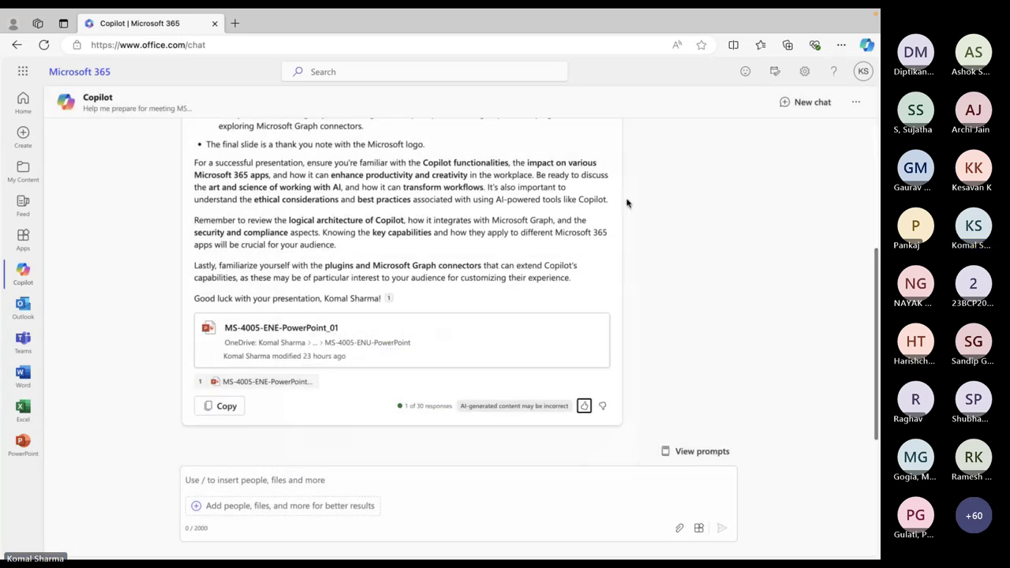
Open Word for the web from the Microsoft 365 app launcher
{"action": "scroll", "coordinate": [632, 251], "scroll_direction": "up", "scroll_amount": 3}
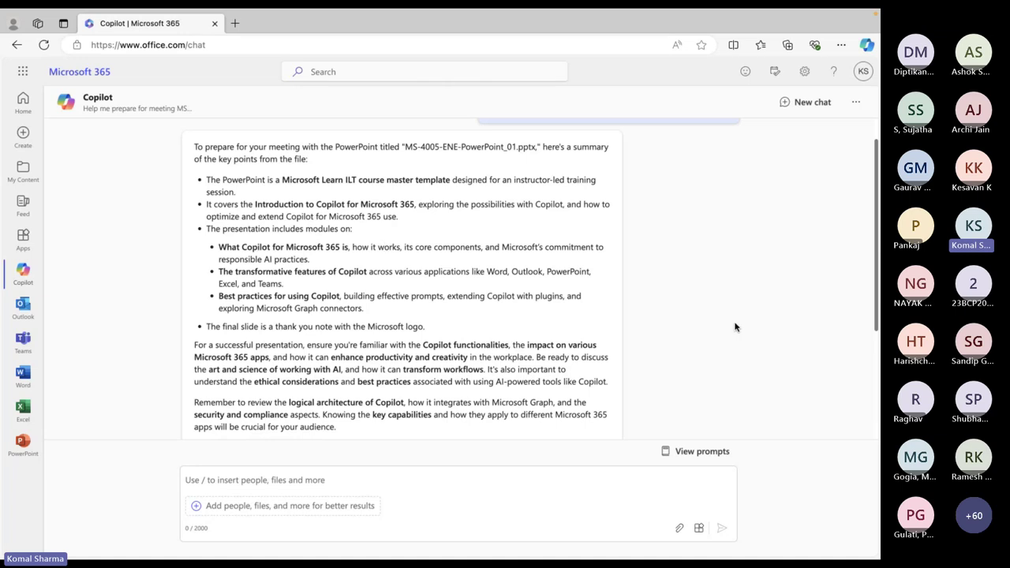
{"action": "scroll", "coordinate": [737, 328], "scroll_direction": "down", "scroll_amount": 3}
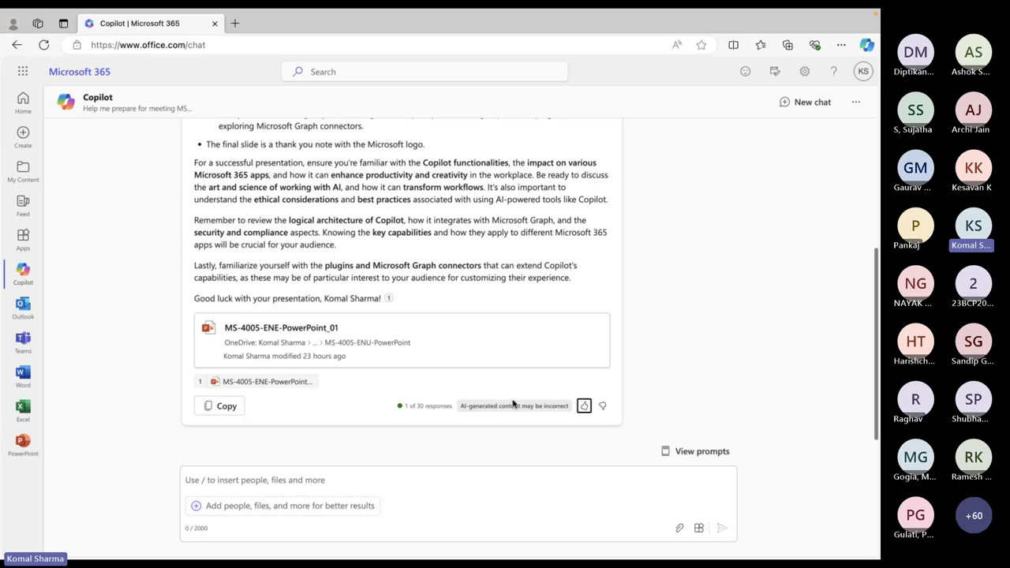
{"action": "scroll", "coordinate": [814, 347], "scroll_direction": "up", "scroll_amount": 3}
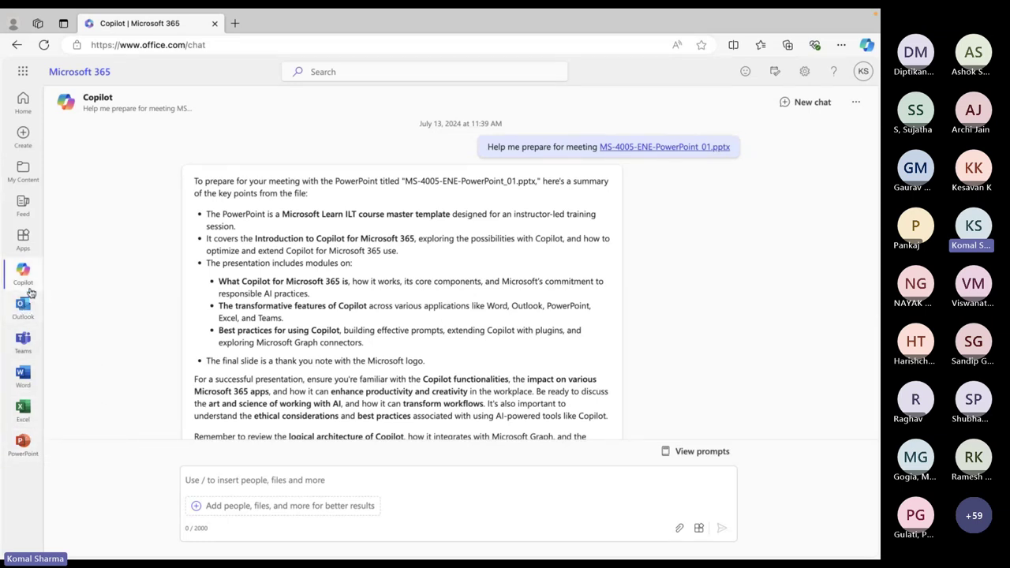
{"action": "left_click", "coordinate": [24, 73]}
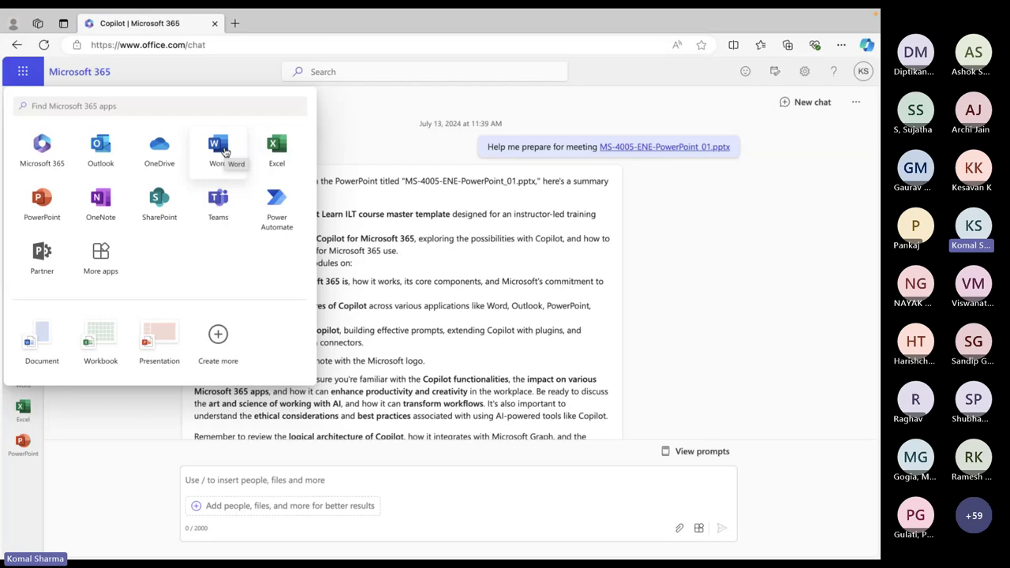
{"action": "left_click", "coordinate": [227, 151]}
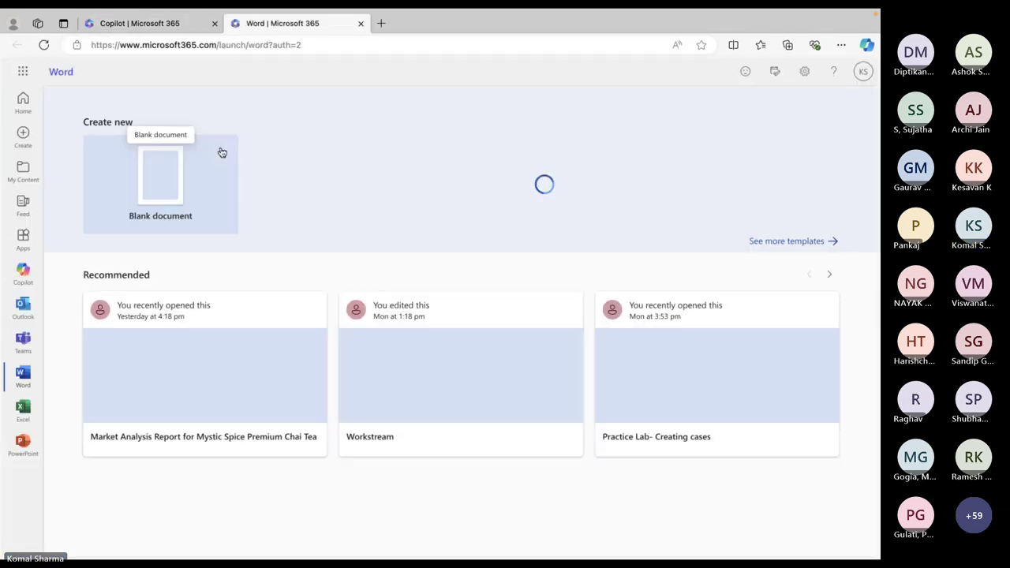
Switch to the Demos document in the Microsoft Word desktop app and dismiss the empty Draft with Copilot box
{"action": "key", "text": "ctrl+Up"}
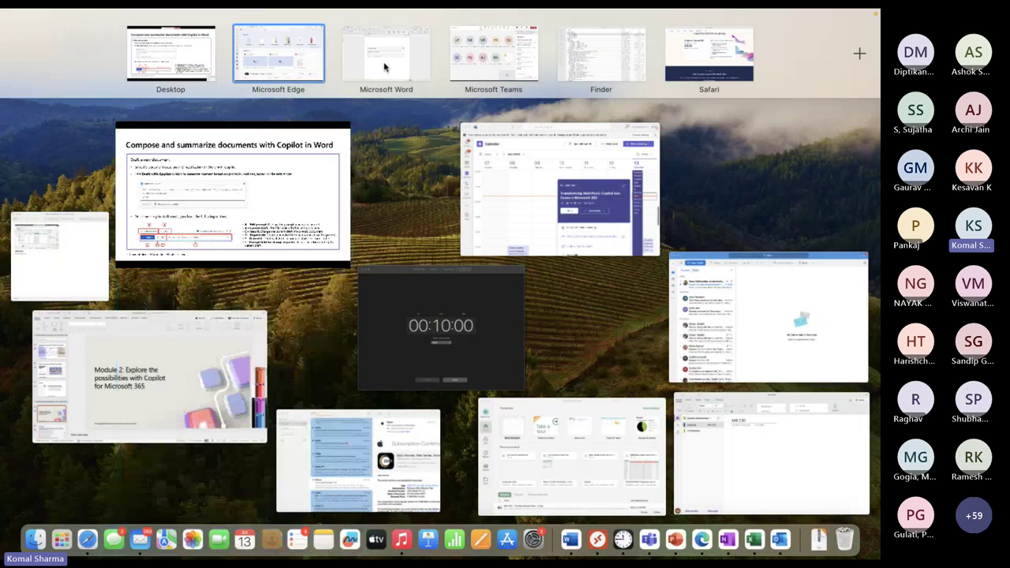
{"action": "left_click", "coordinate": [384, 67]}
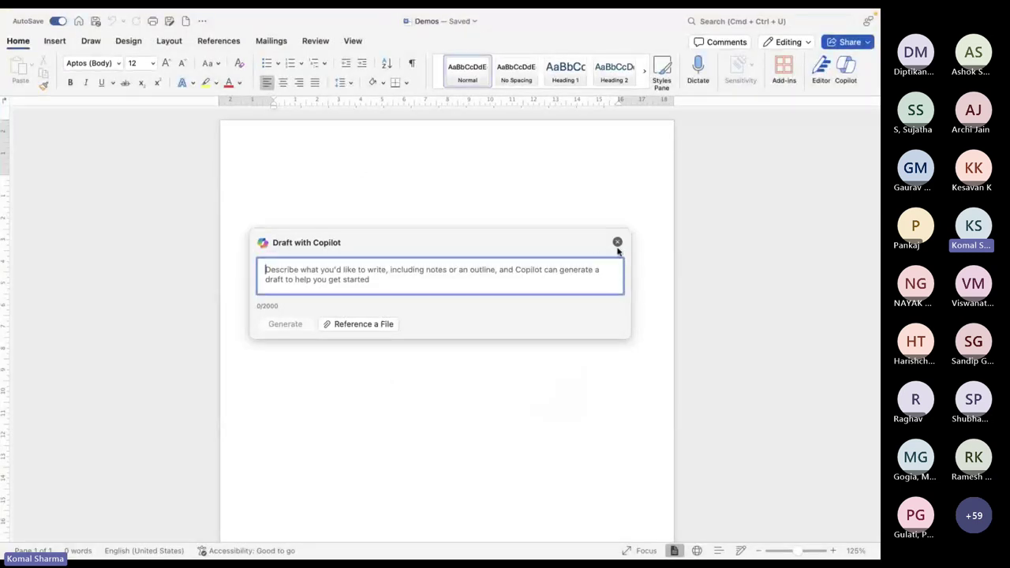
{"action": "left_click", "coordinate": [617, 242]}
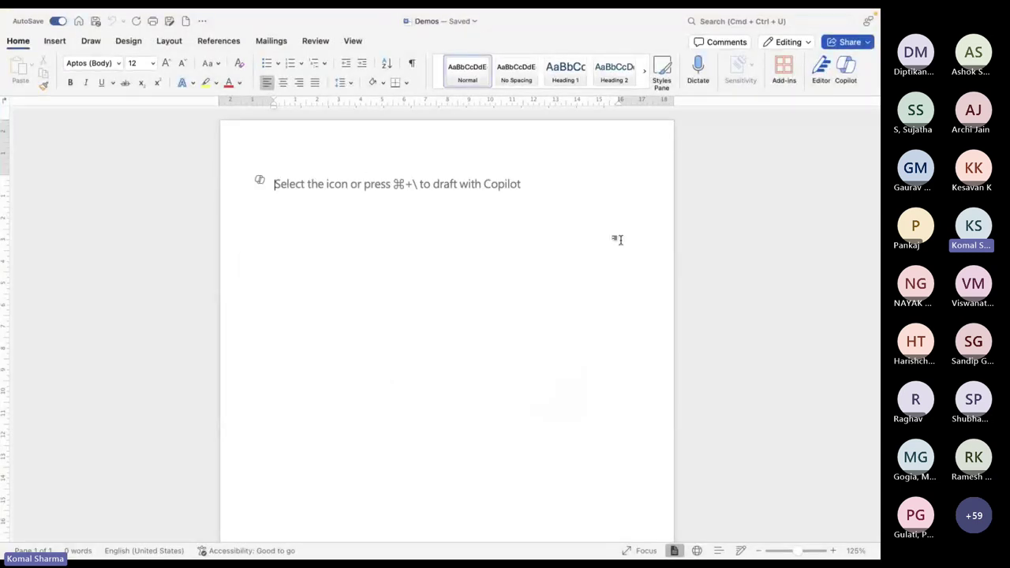
Try to generate a Copilot draft with the prompt "Help me write an application for travel leave request for my training assignment", and dismiss the box
{"action": "left_click", "coordinate": [260, 182]}
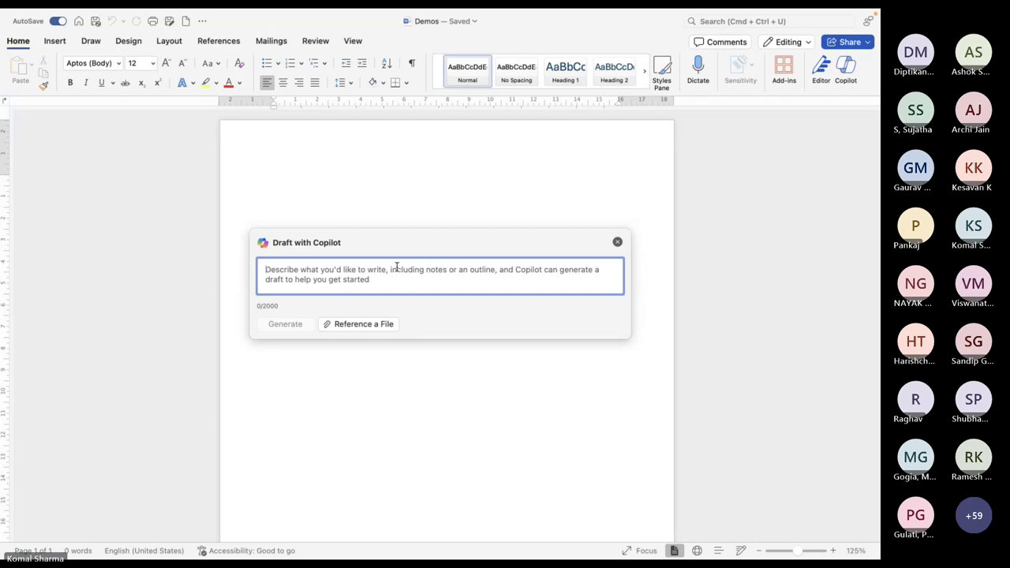
{"action": "type", "text": "Help"}
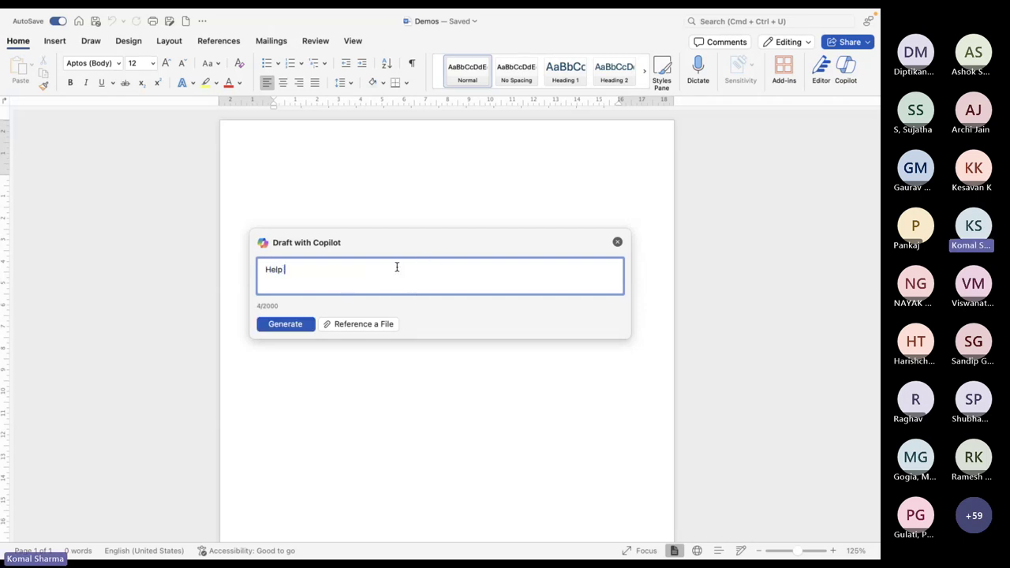
{"action": "type", "text": " me write "}
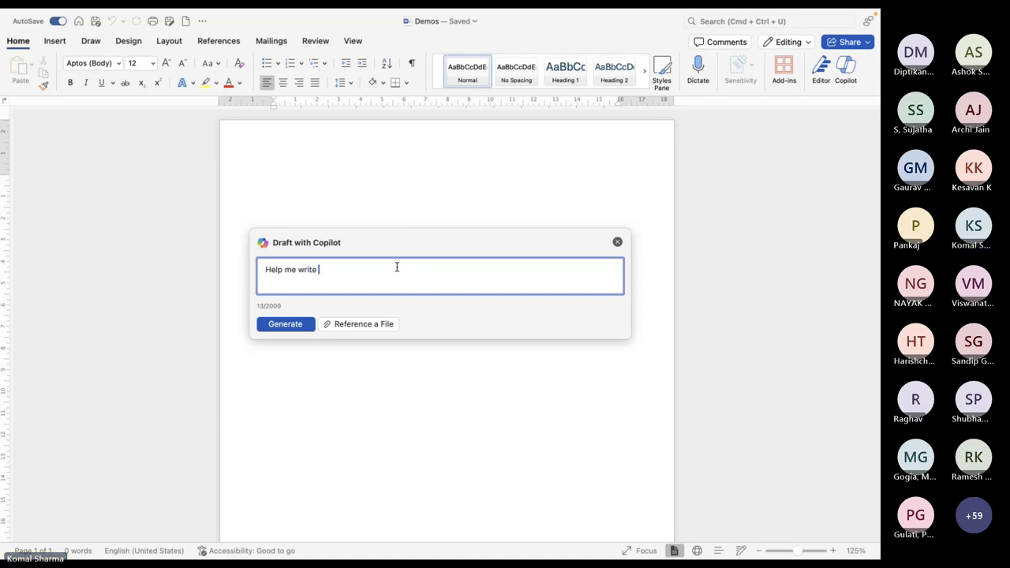
{"action": "type", "text": "an application for travel "}
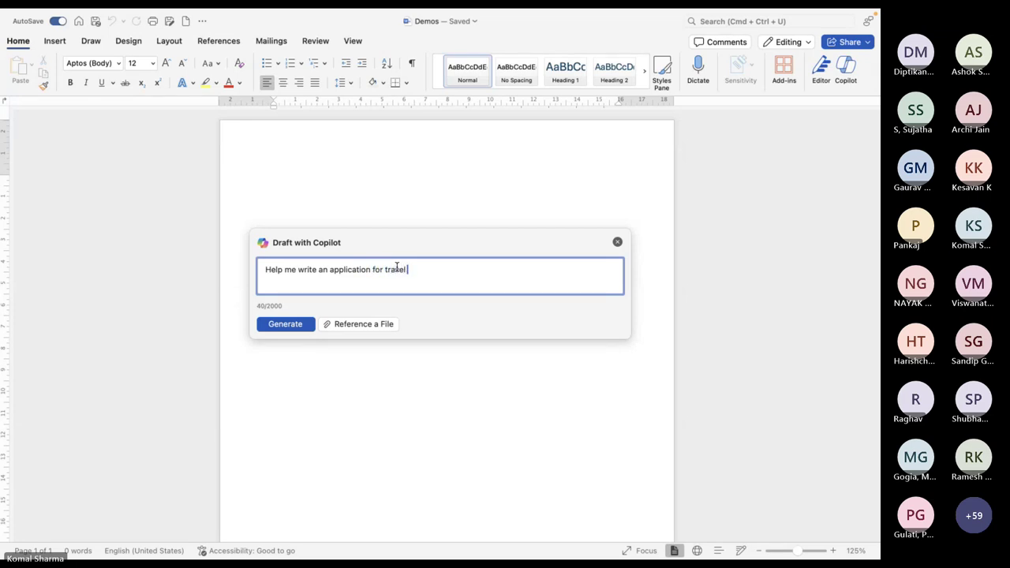
{"action": "type", "text": "leave re"}
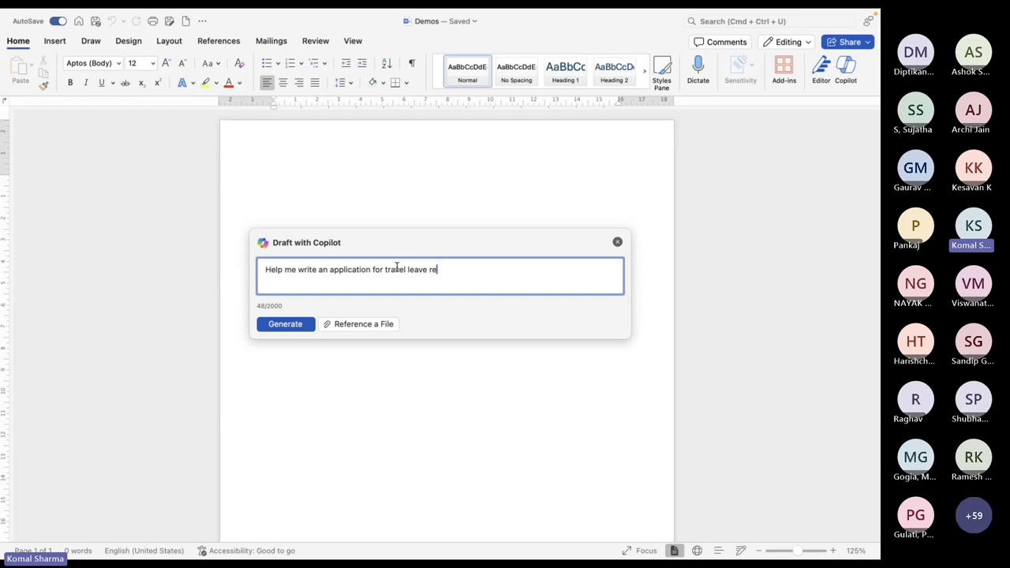
{"action": "type", "text": "quest for "}
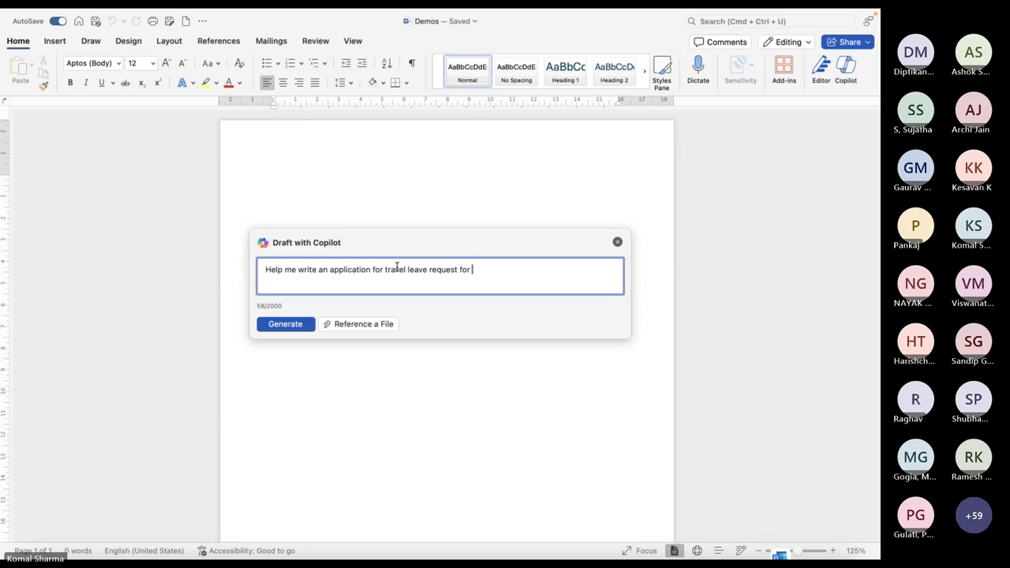
{"action": "type", "text": "my training assgnment"}
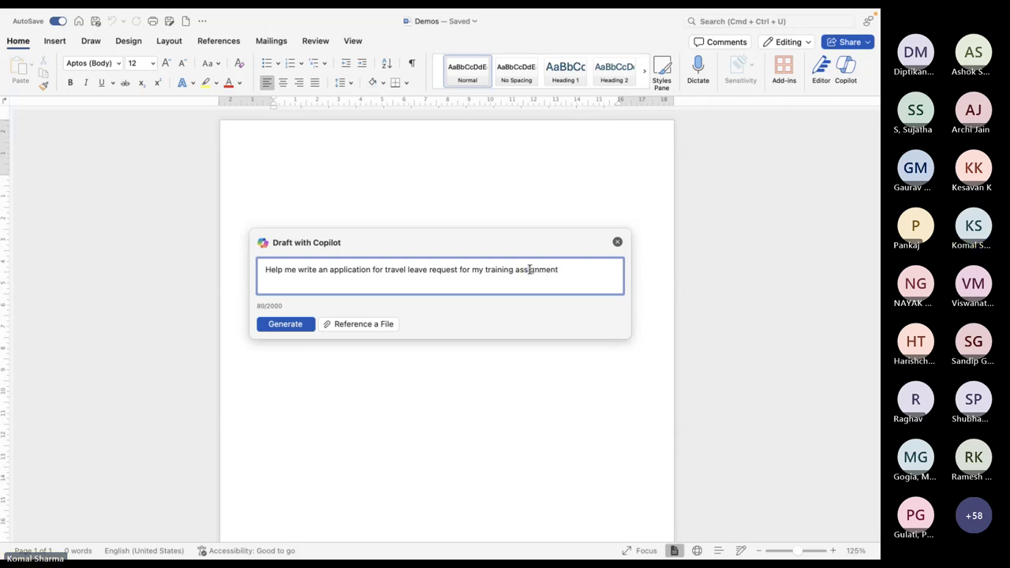
{"action": "left_click", "coordinate": [303, 327]}
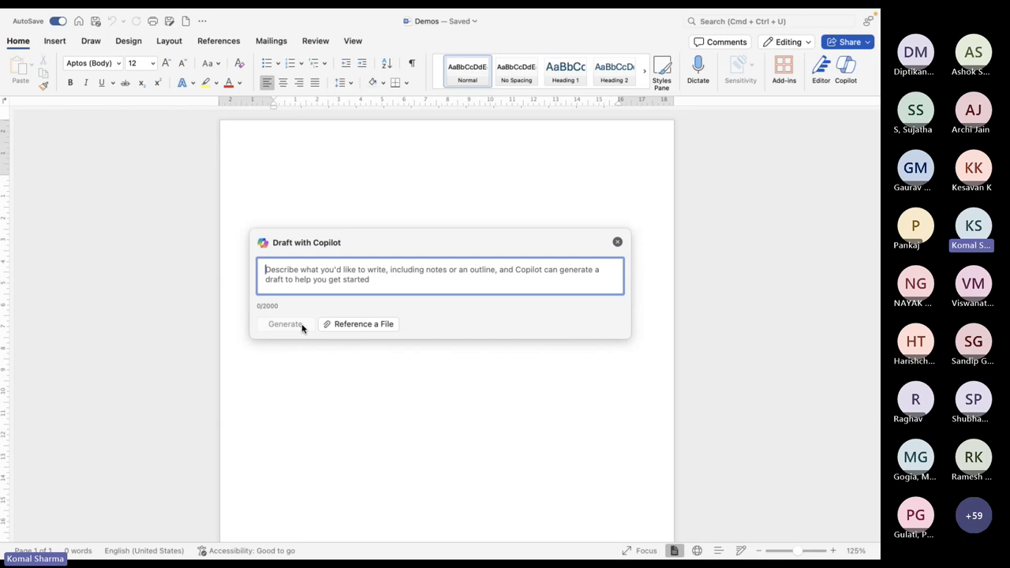
{"action": "left_click", "coordinate": [447, 347]}
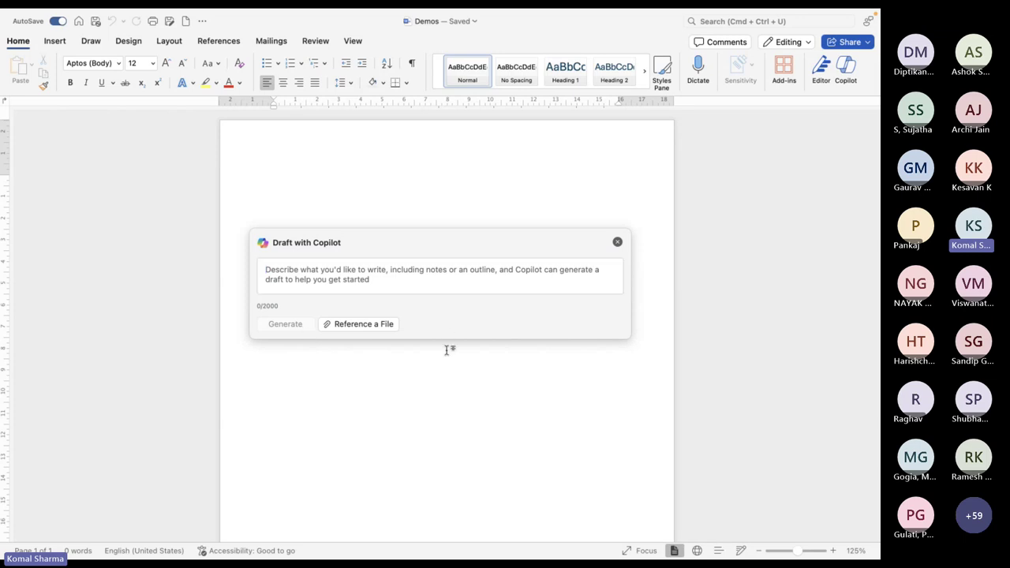
{"action": "left_click", "coordinate": [617, 242]}
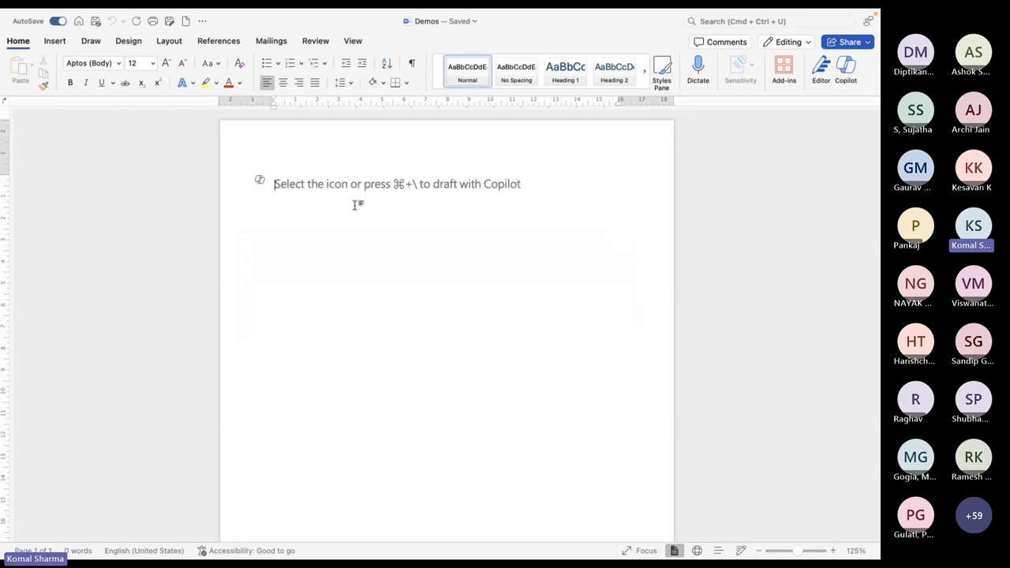
Switch to the Word for the web start page in Microsoft Edge
{"action": "key", "text": "ctrl+Up"}
{"action": "left_click", "coordinate": [292, 60]}
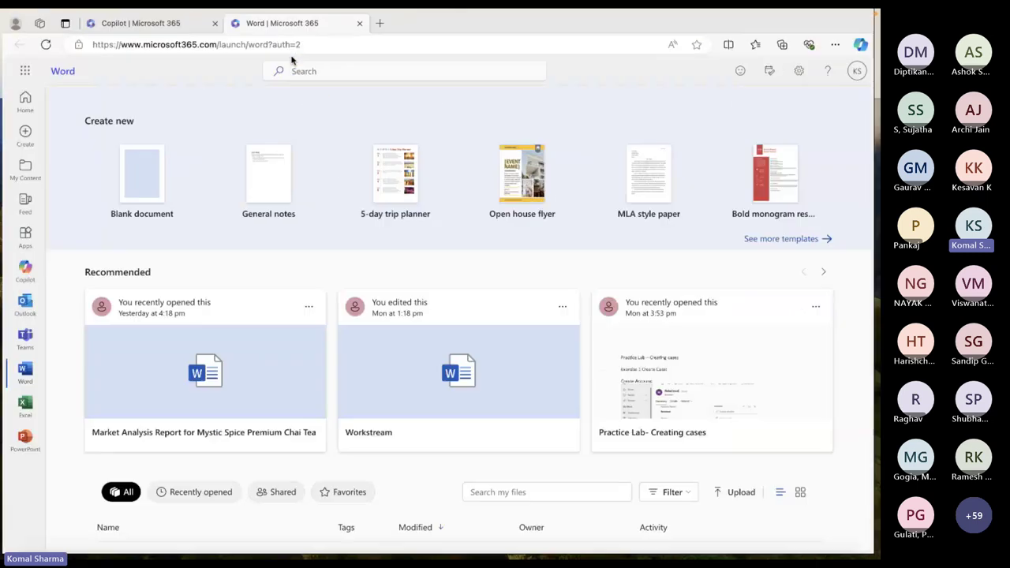
Create a blank document and try to generate a Copilot draft with the prompt "Help me write an application for travel leave for my training assignment"
{"action": "key", "text": "super+t"}
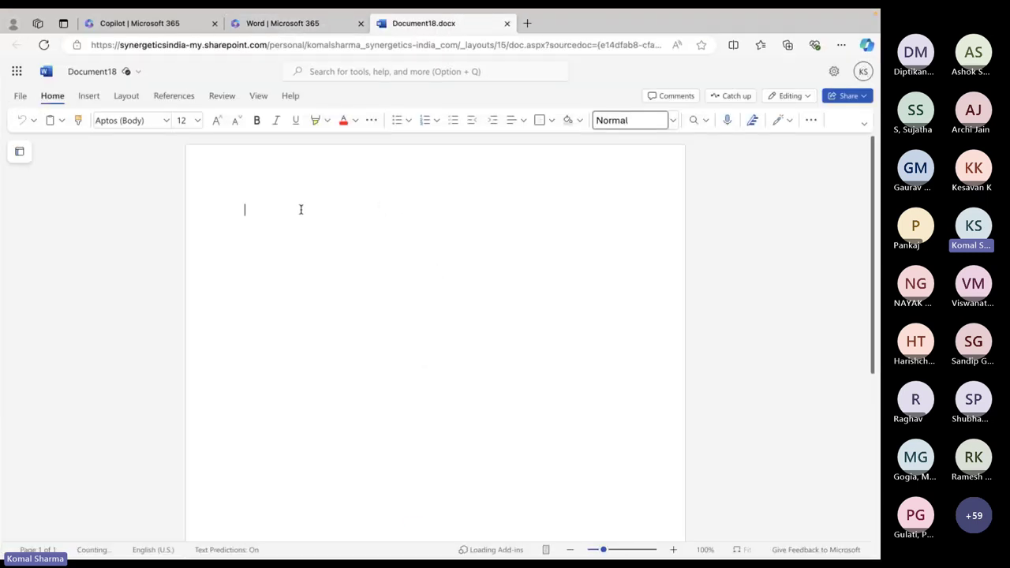
{"action": "left_click", "coordinate": [228, 211]}
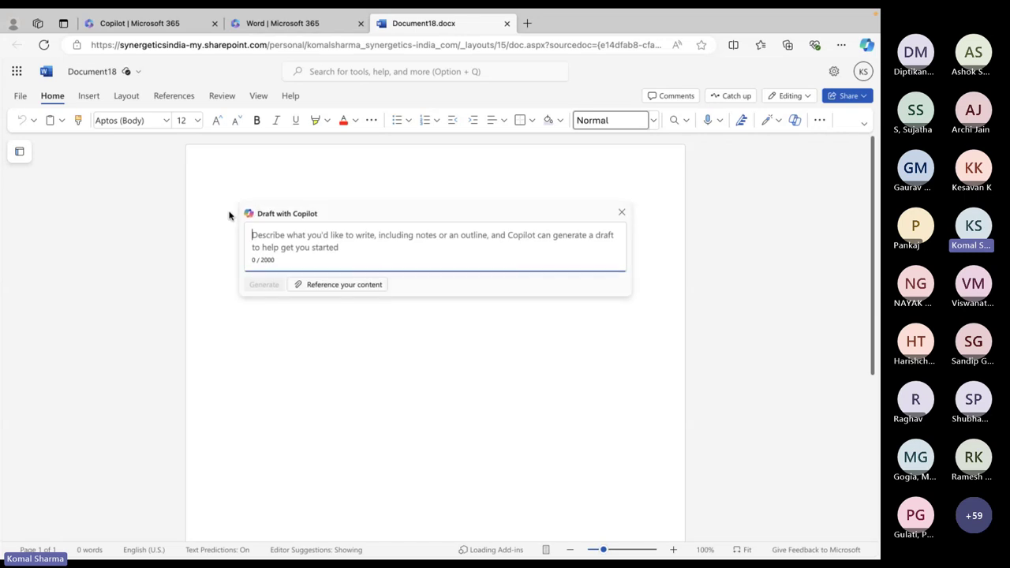
{"action": "type", "text": "Hel"}
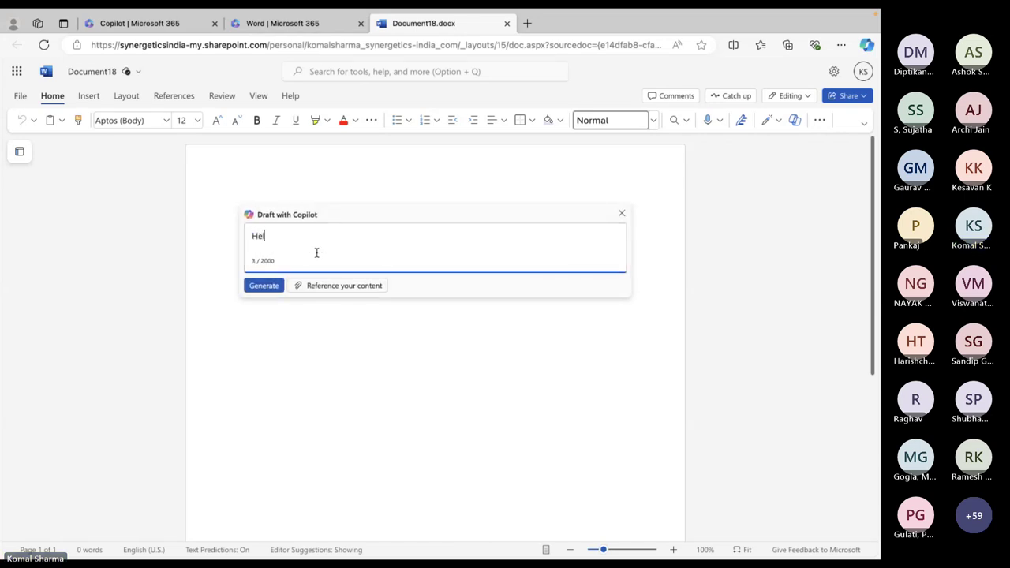
{"action": "type", "text": "p me write an application for travel leave for my training assignment"}
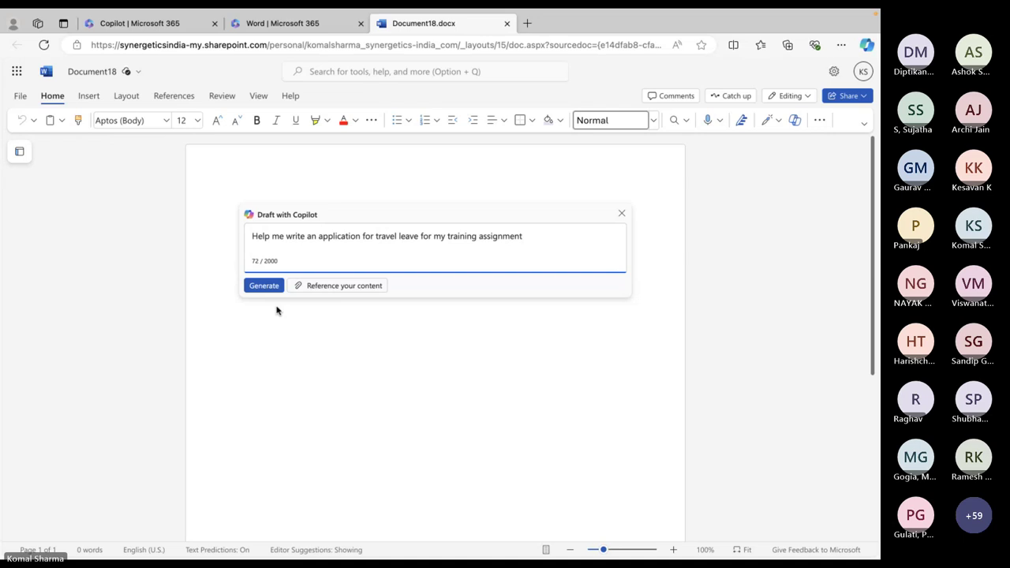
{"action": "left_click", "coordinate": [271, 286]}
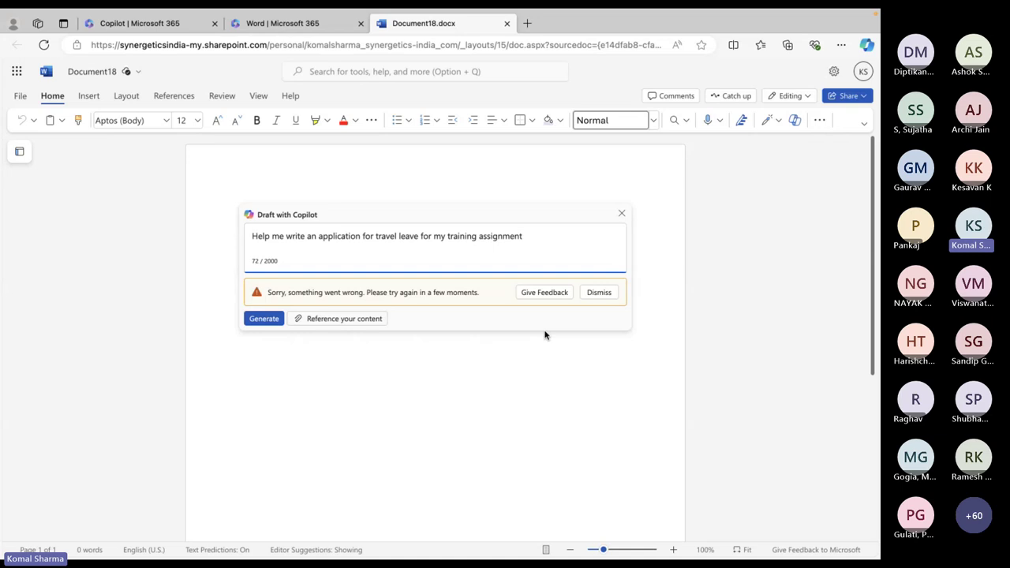
Submit feedback to Microsoft stating "Its not generating the content." and agree to share the prompt, response, content samples and log files
{"action": "left_click", "coordinate": [555, 297]}
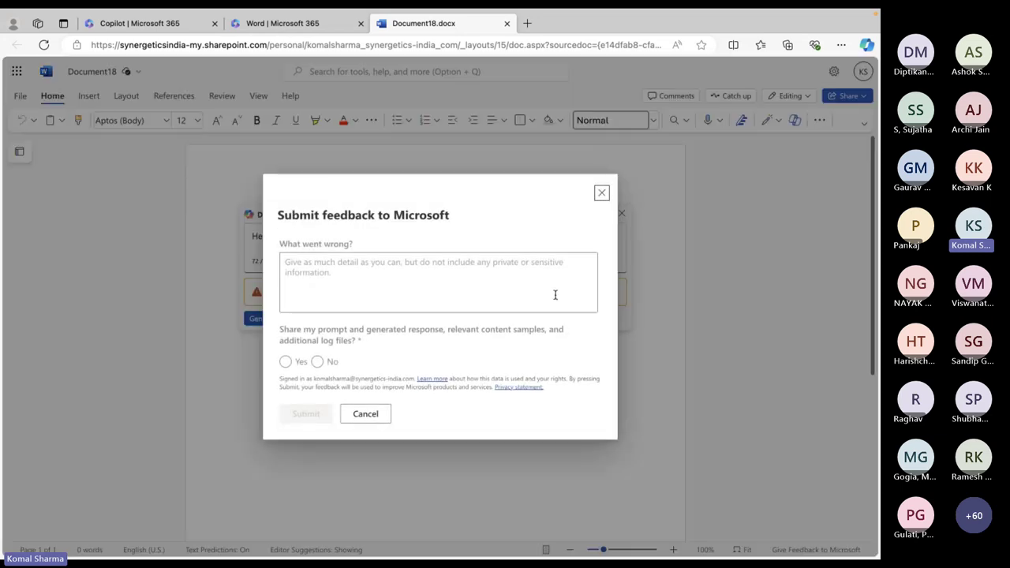
{"action": "left_click", "coordinate": [446, 292]}
{"action": "type", "text": "It"}
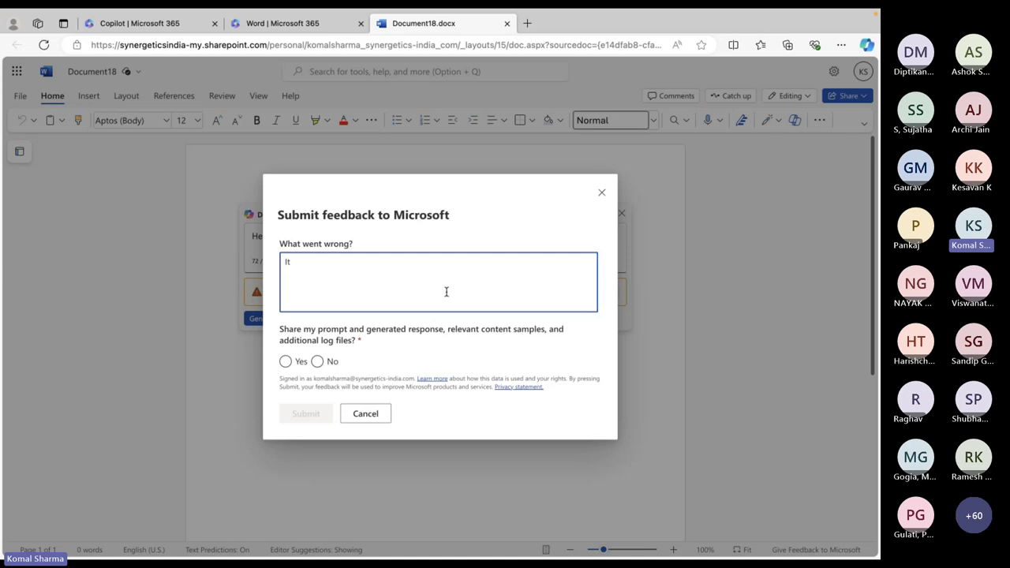
{"action": "type", "text": "s not generating the content."}
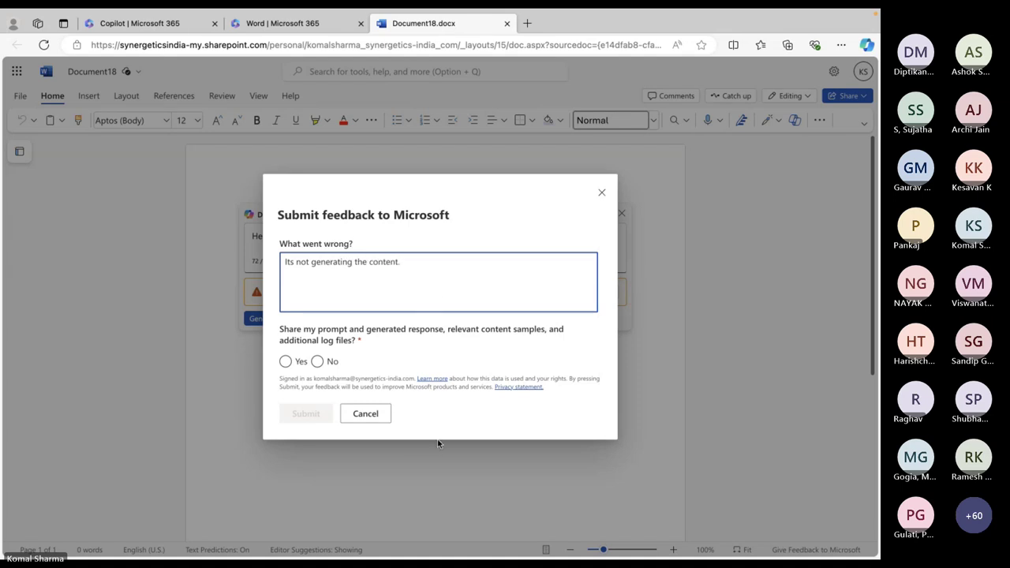
{"action": "left_click", "coordinate": [285, 361]}
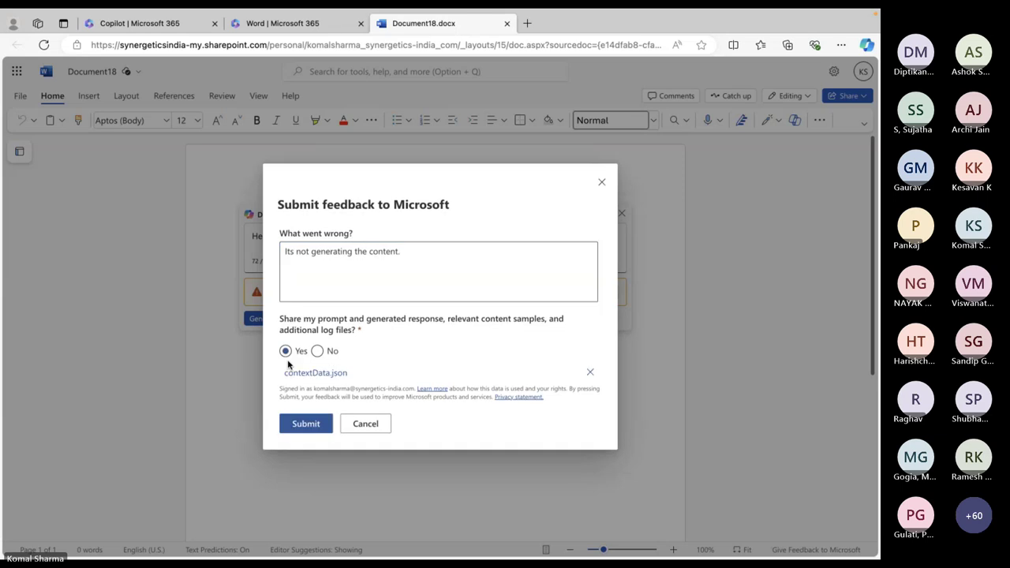
{"action": "left_click", "coordinate": [306, 424]}
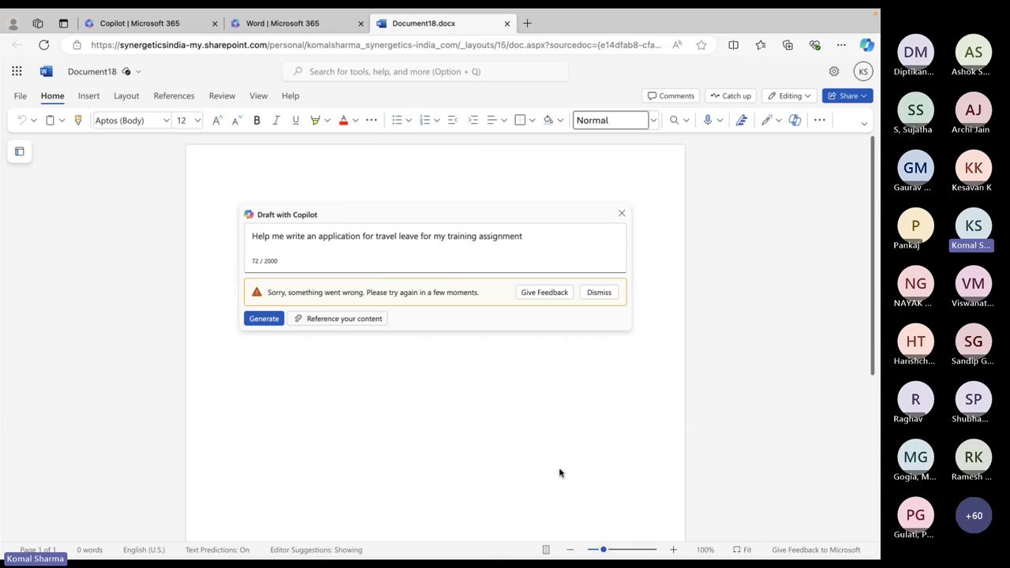
Switch to the PowerPoint slide show on composing and summarizing documents with Copilot in Word
{"action": "scroll", "coordinate": [568, 448], "scroll_direction": "down", "scroll_amount": 1}
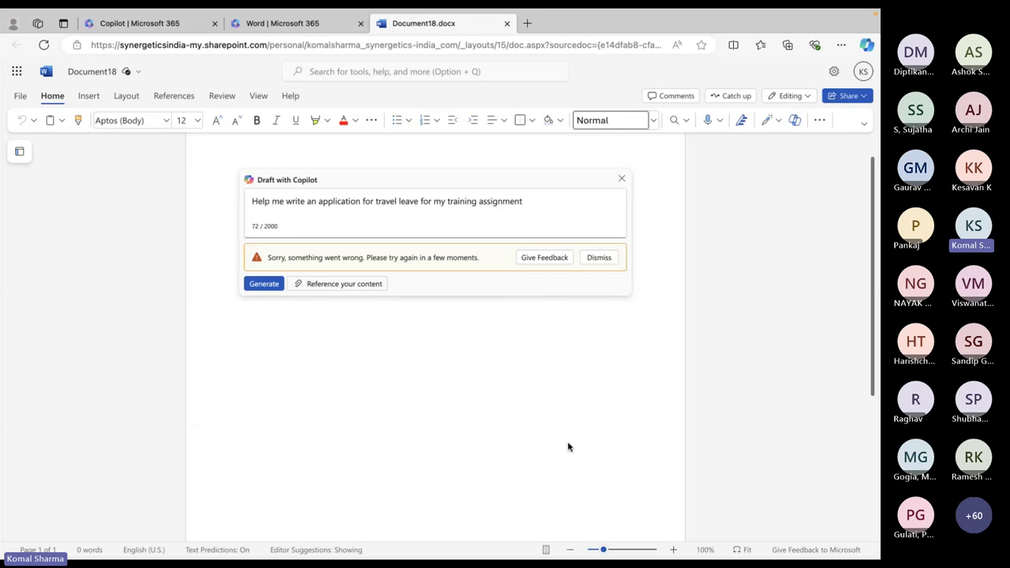
{"action": "key", "text": "ctrl+Up"}
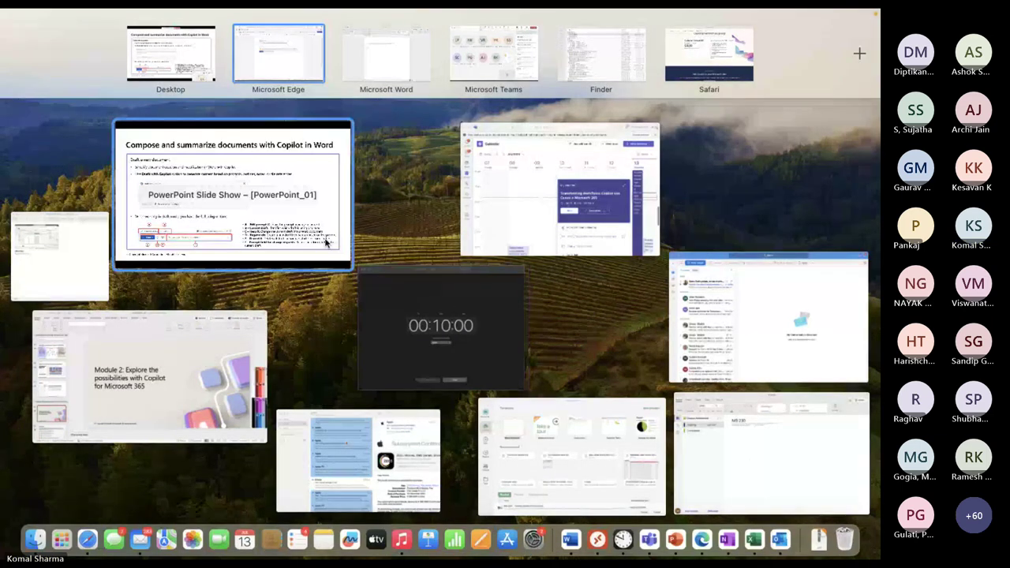
{"action": "left_click", "coordinate": [232, 203]}
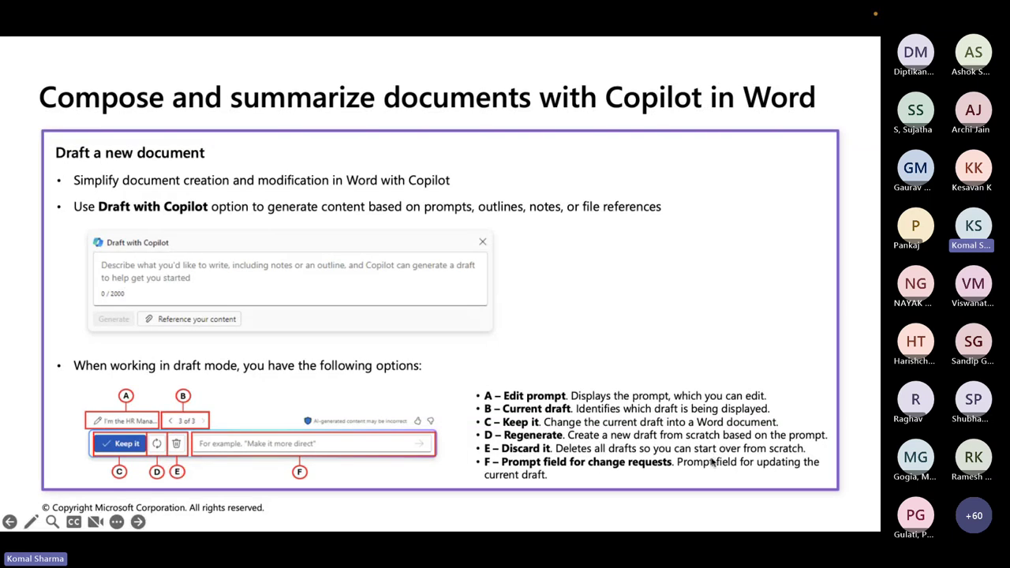
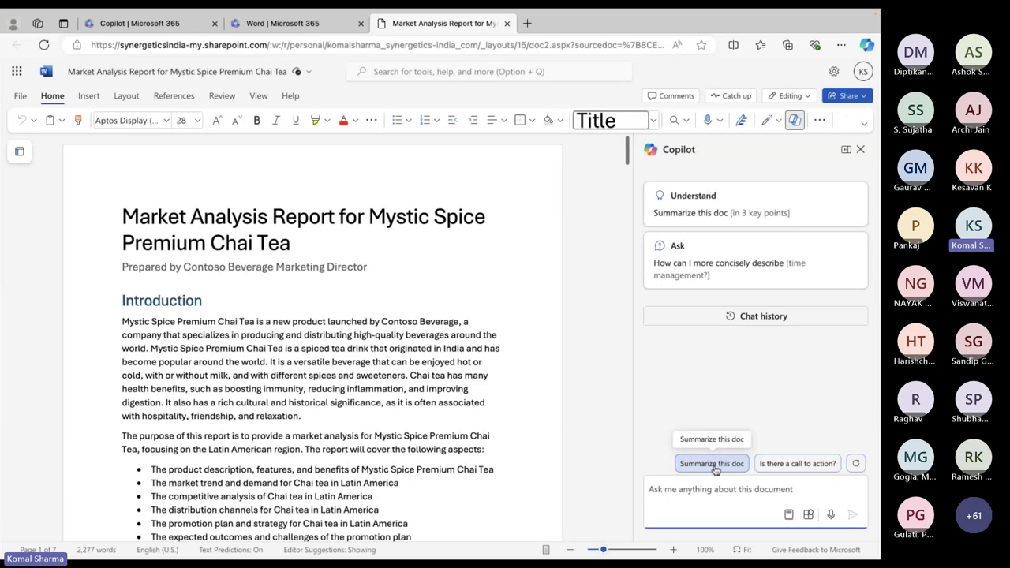
Try to summarize the Market Analysis Report for Mystic Spice Premium Chai Tea with Copilot, and show the file's name and location details
{"action": "left_click", "coordinate": [713, 465]}
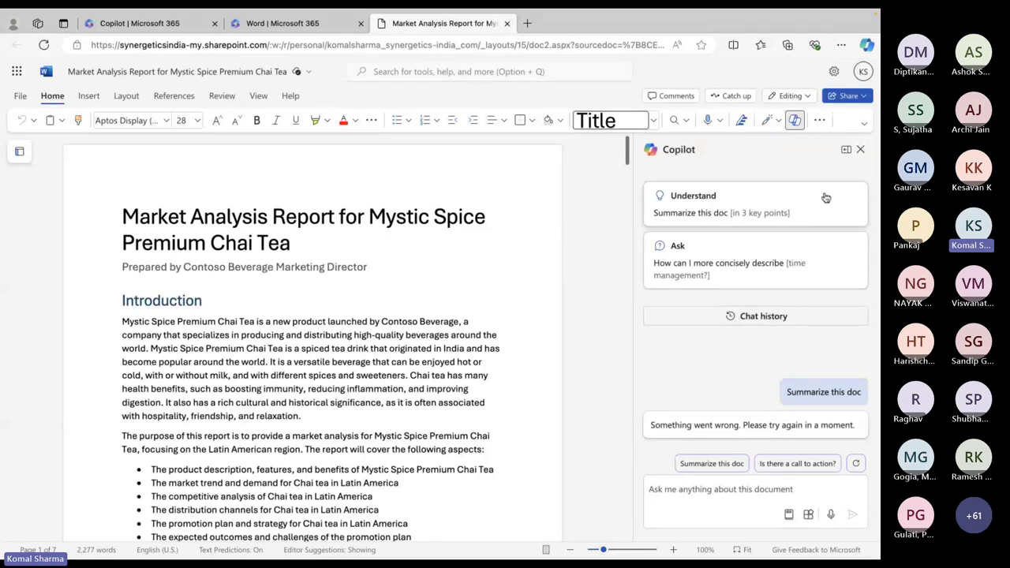
{"action": "left_click", "coordinate": [308, 75]}
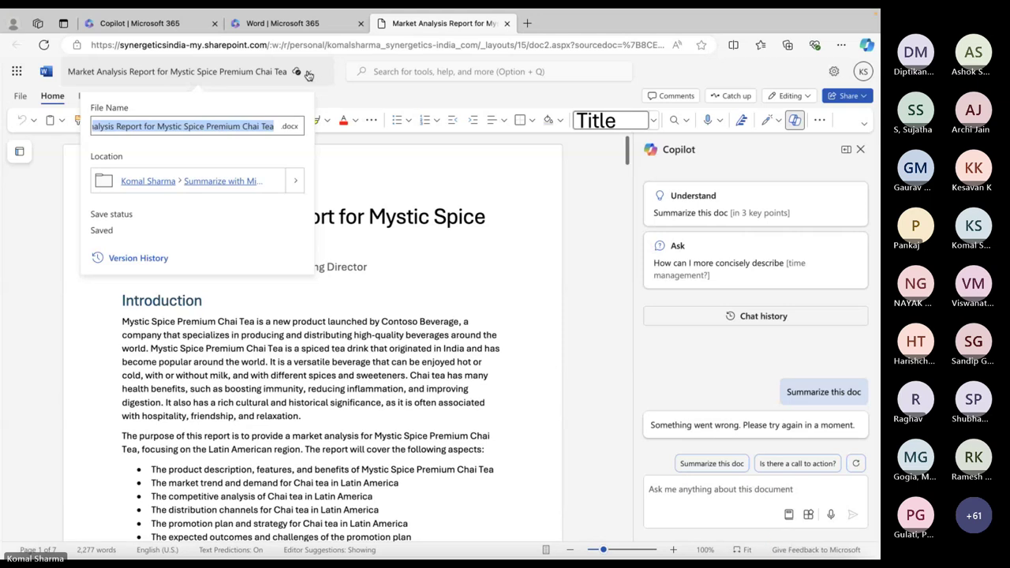
Open OneDrive from the Microsoft 365 Copilot page and go to the Synergetics folder in My files
{"action": "left_click", "coordinate": [169, 24]}
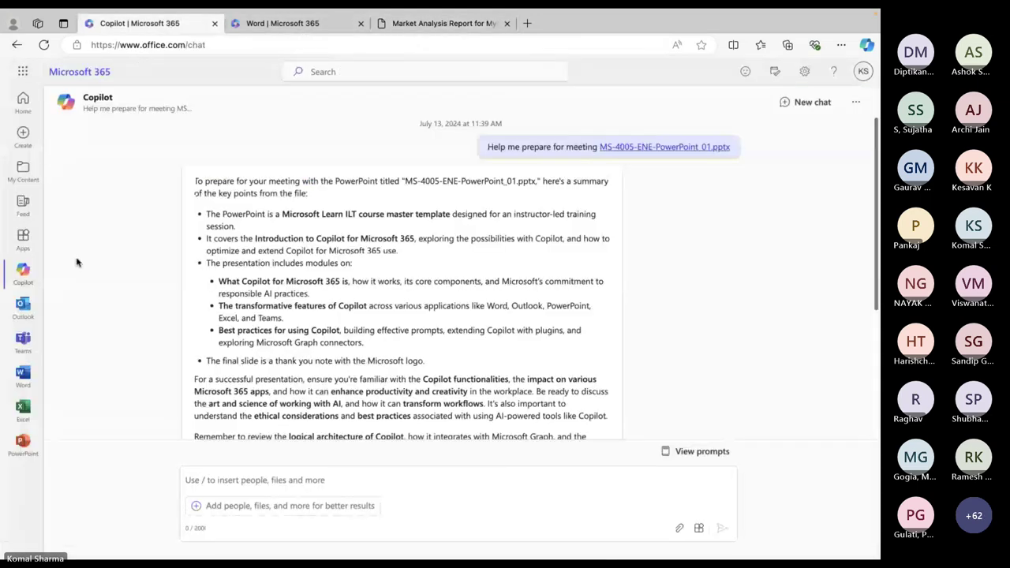
{"action": "left_click", "coordinate": [23, 71]}
{"action": "left_click", "coordinate": [159, 150]}
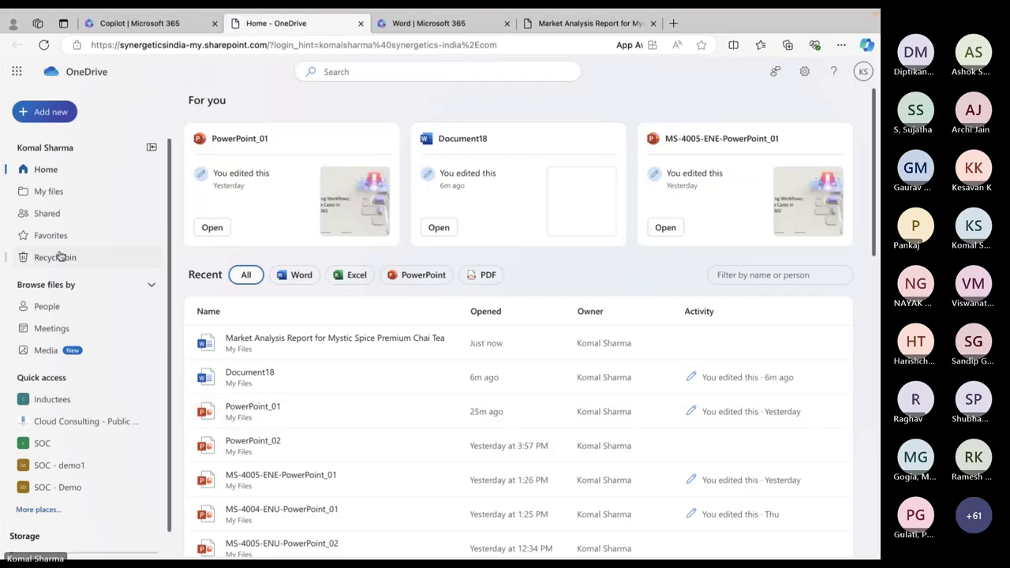
{"action": "left_click", "coordinate": [54, 192]}
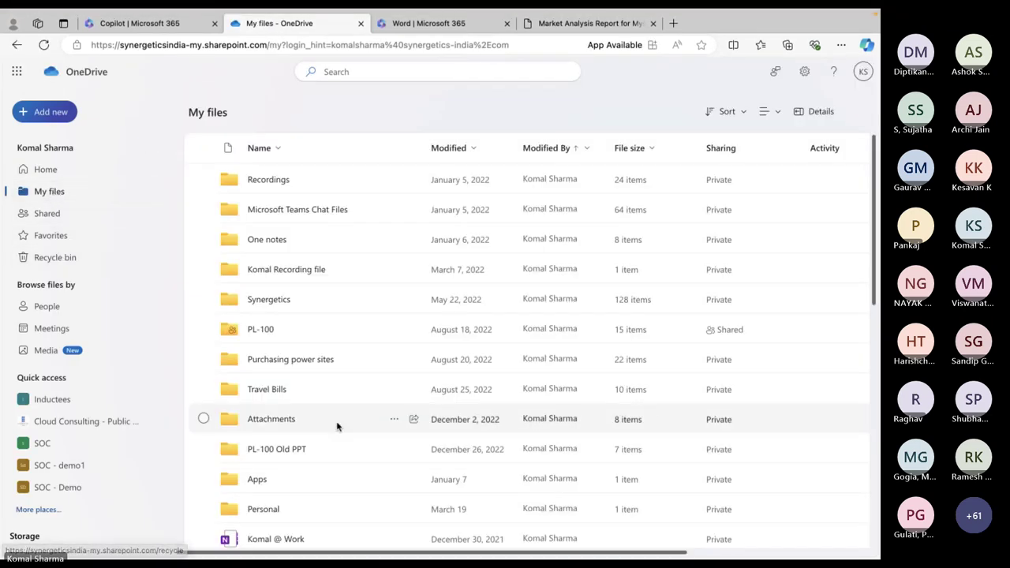
{"action": "left_click", "coordinate": [266, 298]}
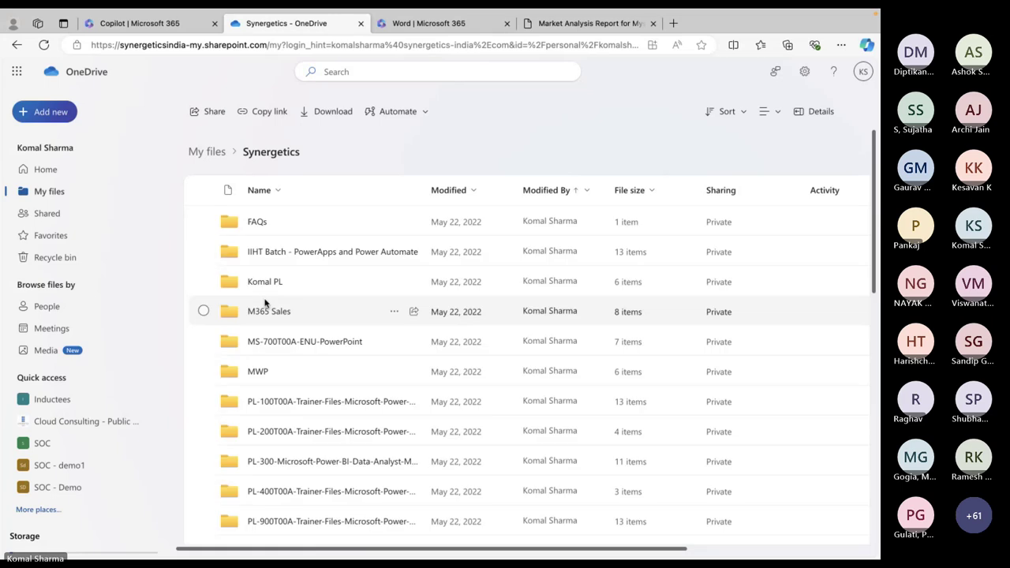
Open the Copilot Resources folder inside the Copilot folder of Synergetics
{"action": "scroll", "coordinate": [322, 434], "scroll_direction": "down", "scroll_amount": 1}
{"action": "scroll", "coordinate": [322, 434], "scroll_direction": "down", "scroll_amount": 8}
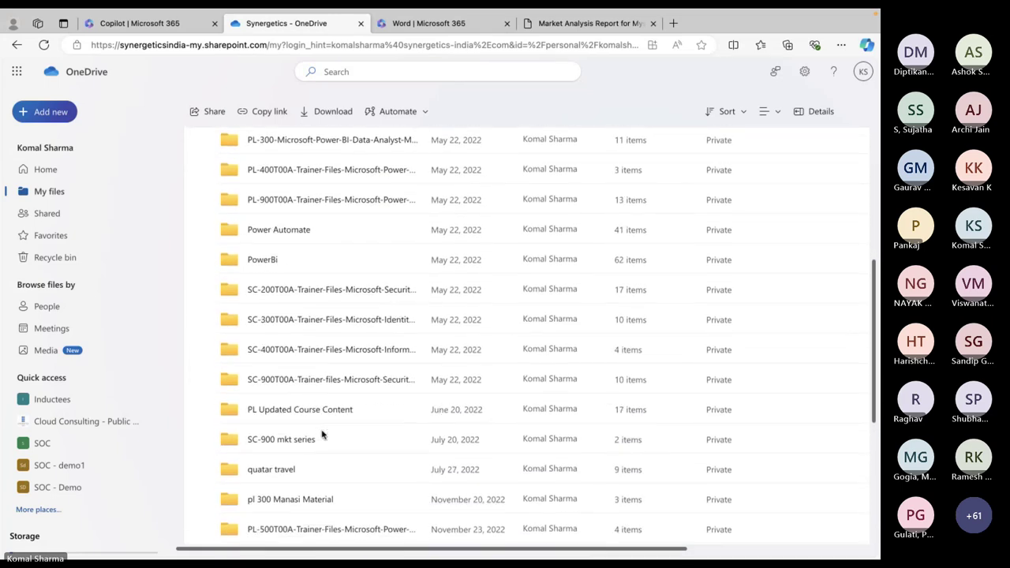
{"action": "scroll", "coordinate": [322, 434], "scroll_direction": "down", "scroll_amount": 5}
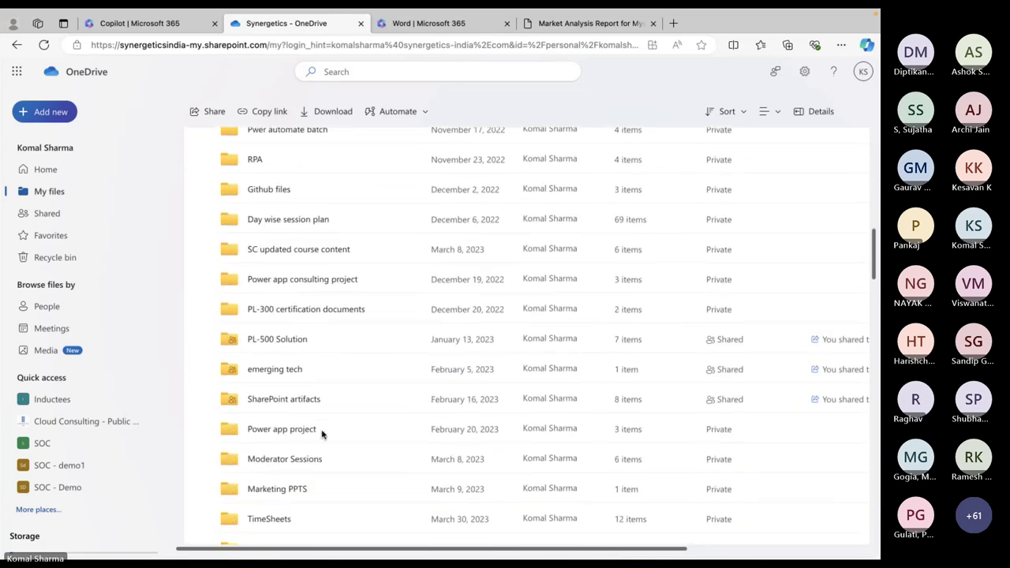
{"action": "scroll", "coordinate": [322, 434], "scroll_direction": "down", "scroll_amount": 6}
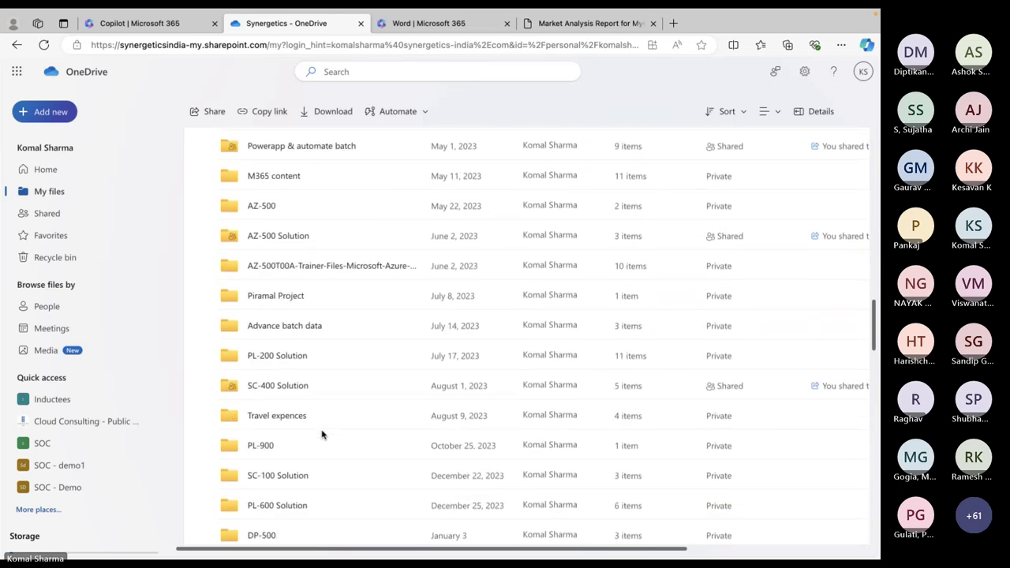
{"action": "scroll", "coordinate": [322, 434], "scroll_direction": "down", "scroll_amount": 1}
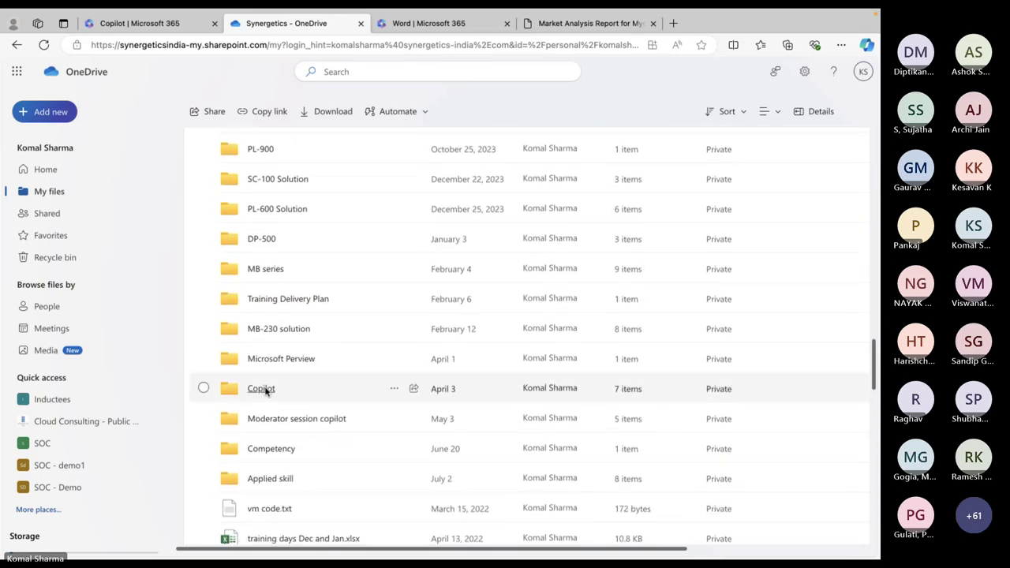
{"action": "left_click", "coordinate": [263, 389]}
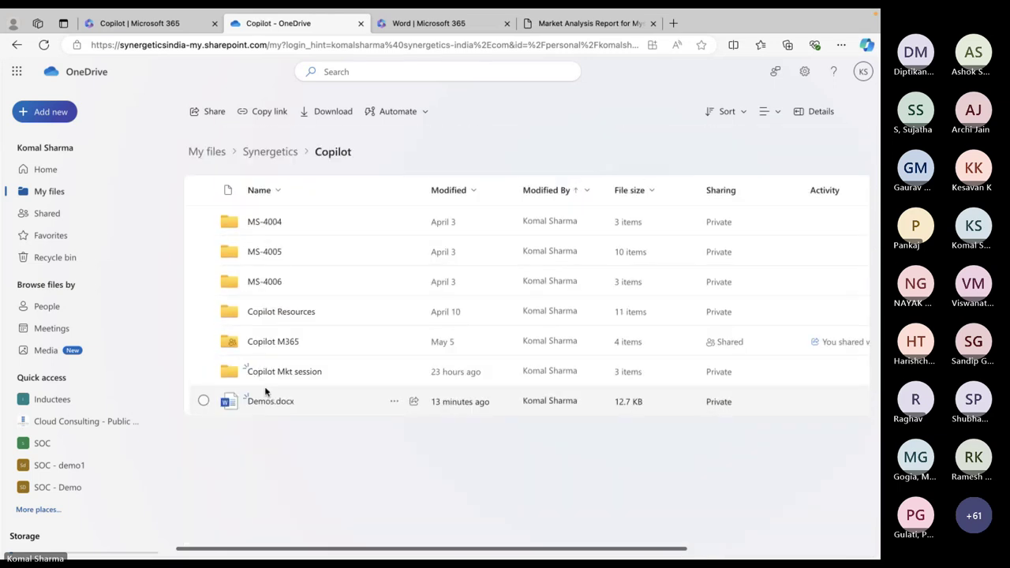
{"action": "left_click", "coordinate": [289, 314]}
{"action": "scroll", "coordinate": [304, 367], "scroll_direction": "down", "scroll_amount": 1}
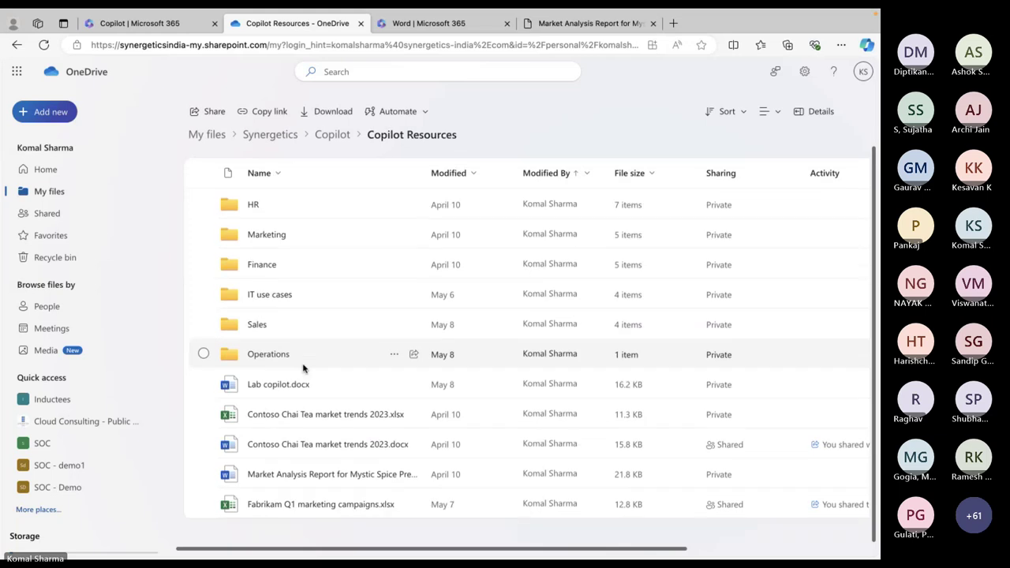
Open Contoso Chai Tea market trends 2023.docx and close the Market Analysis Report and Word start page tabs
{"action": "left_click", "coordinate": [290, 444]}
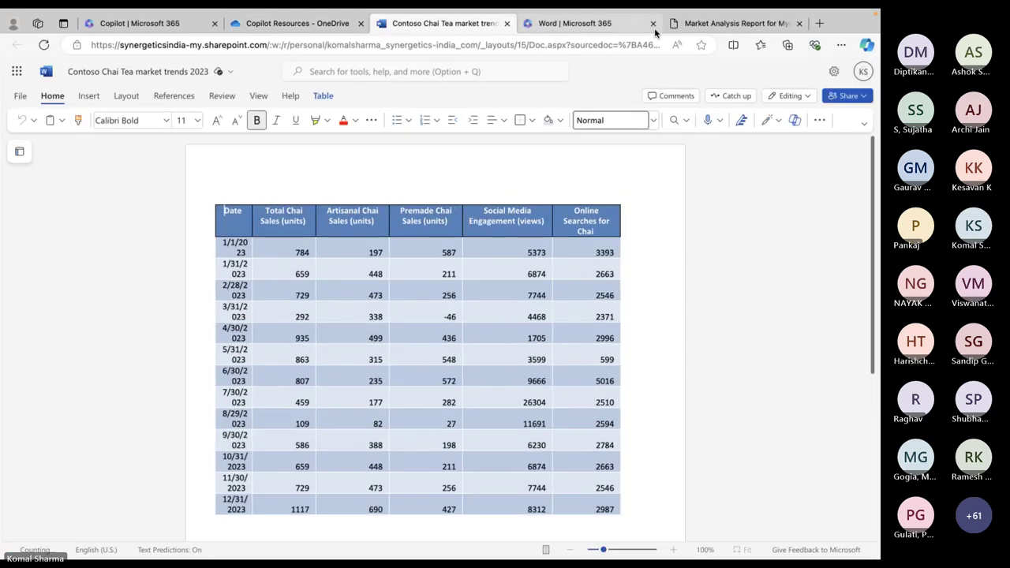
{"action": "left_click", "coordinate": [600, 23]}
{"action": "left_click", "coordinate": [800, 24]}
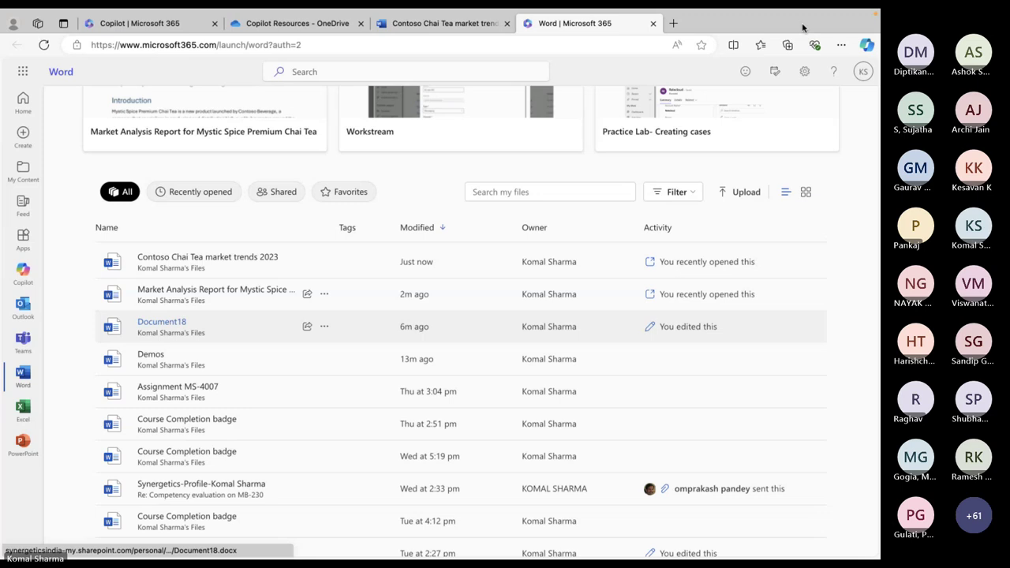
{"action": "left_click", "coordinate": [652, 23]}
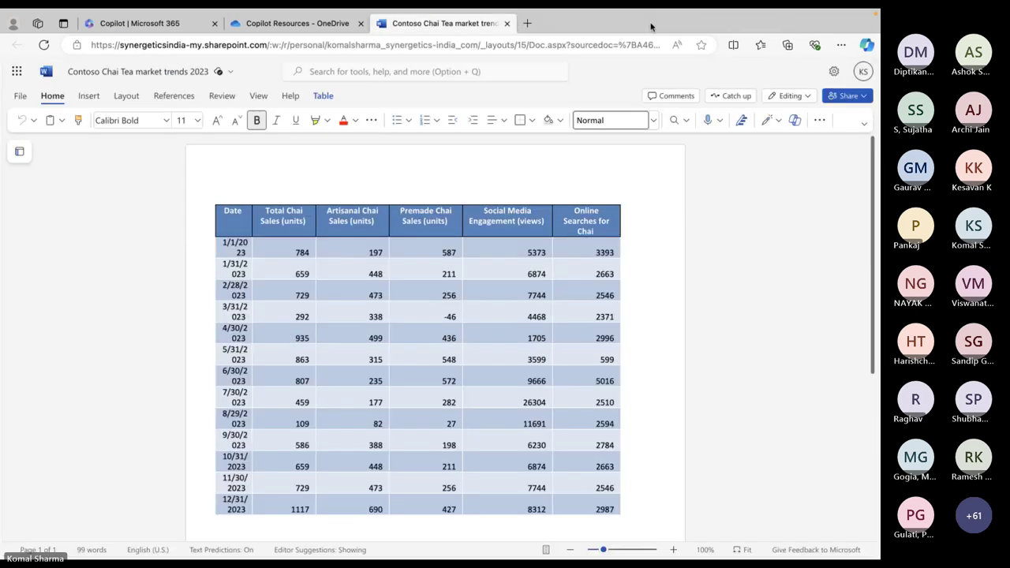
Try to summarize the Contoso Chai Tea market trends 2023 document with Copilot
{"action": "left_click", "coordinate": [794, 120]}
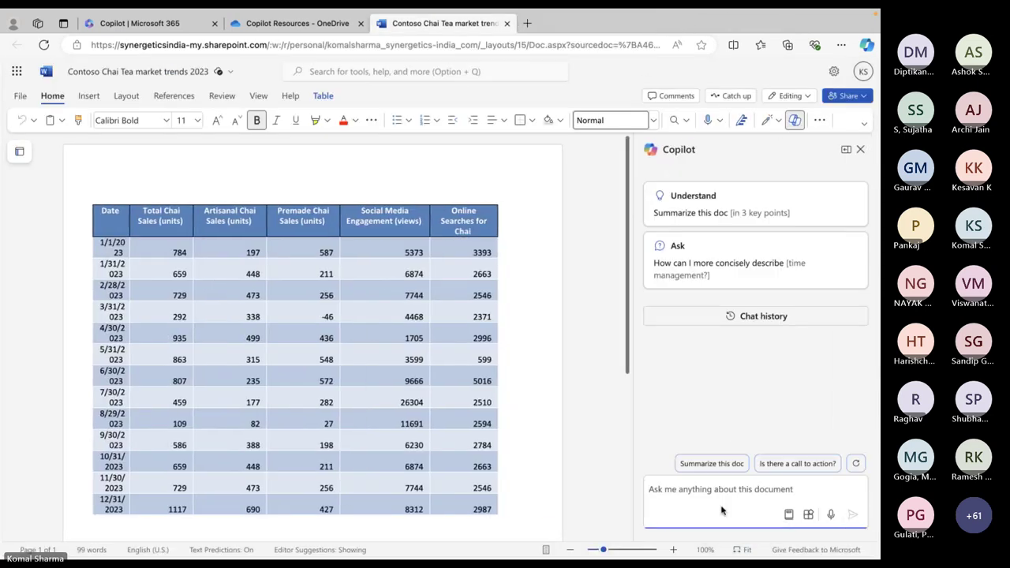
{"action": "left_click", "coordinate": [712, 463]}
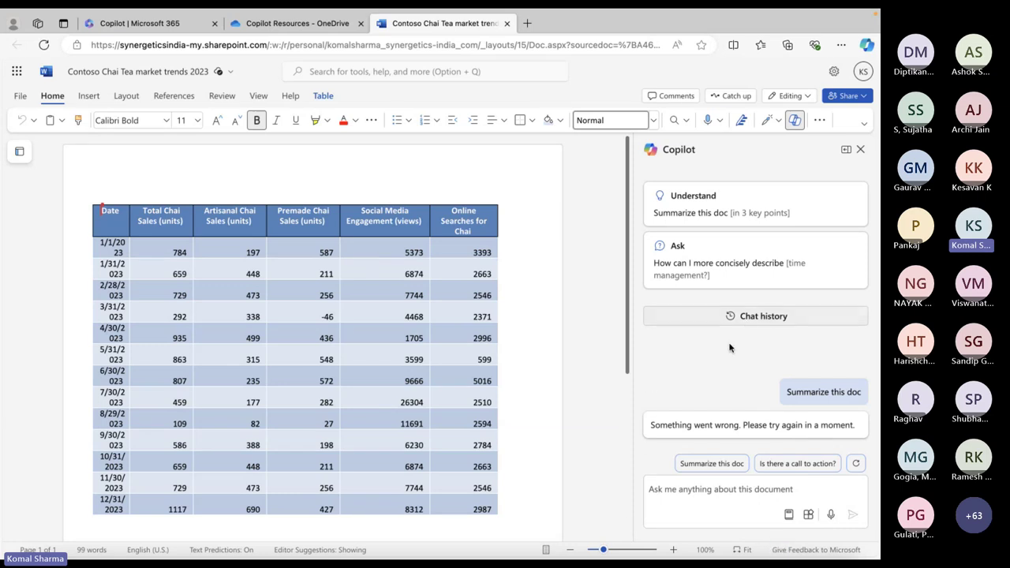
Check the meeting chat in Microsoft Teams and return to Microsoft Edge
{"action": "key", "text": "super+Tab"}
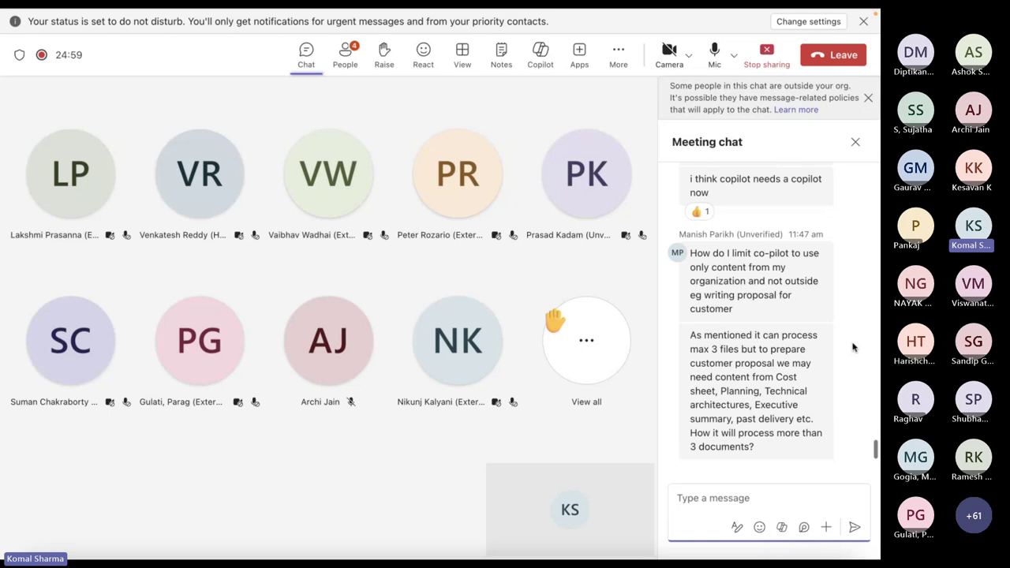
{"action": "key", "text": "ctrl+Up"}
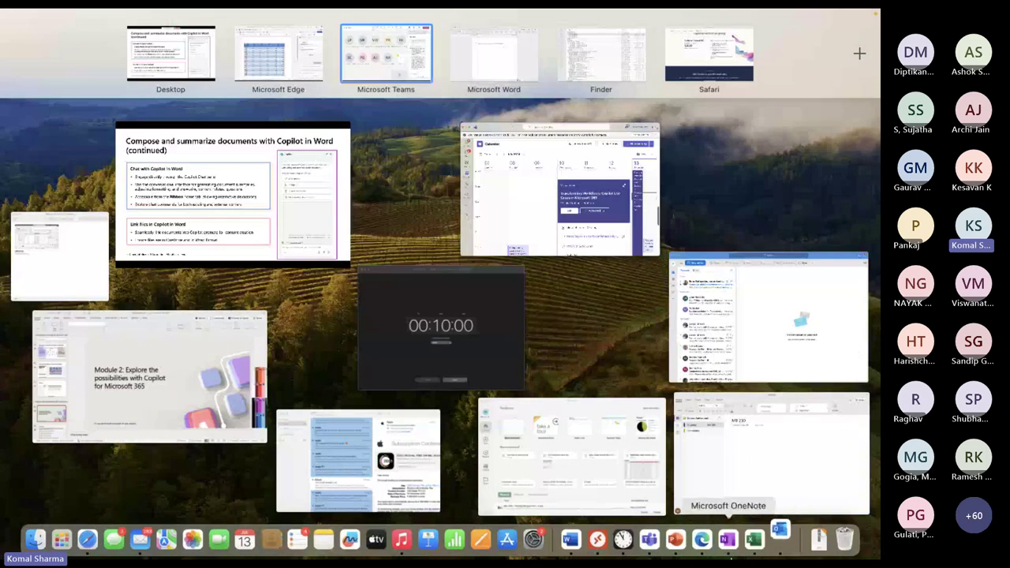
{"action": "left_click", "coordinate": [702, 540]}
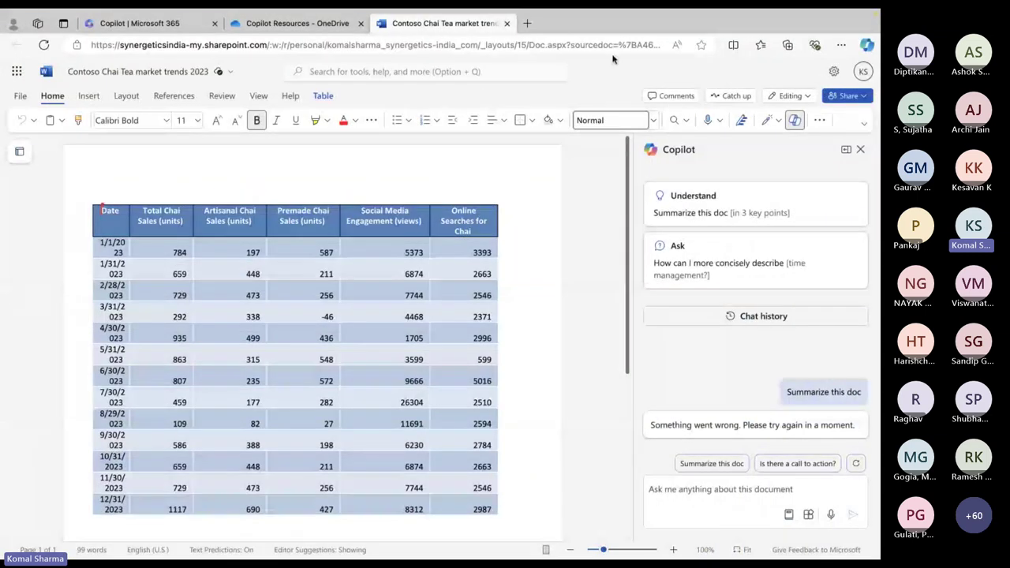
{"action": "left_click", "coordinate": [528, 23]}
{"action": "type", "text": "bind,"}
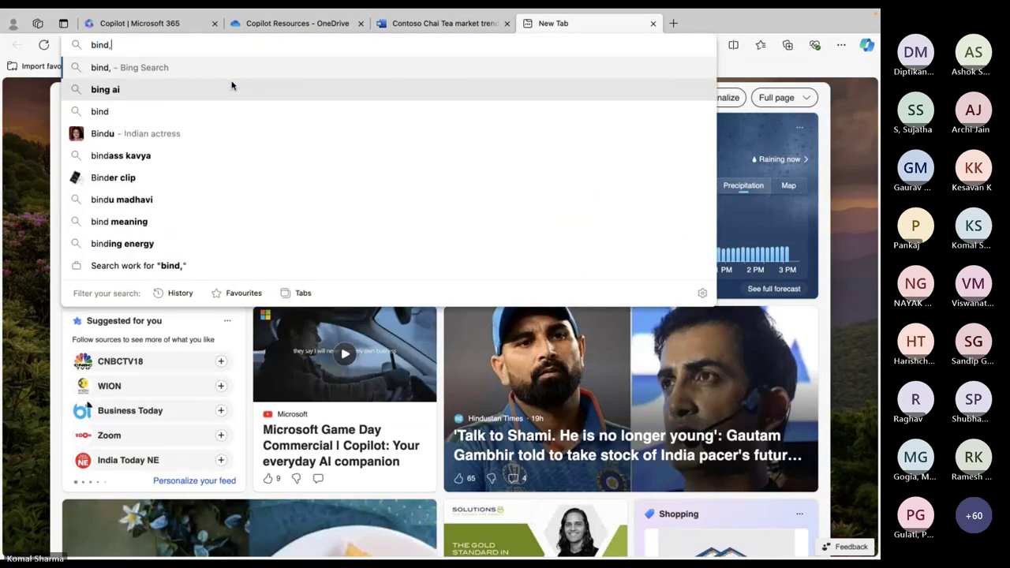
{"action": "key", "text": "BackSpace"}
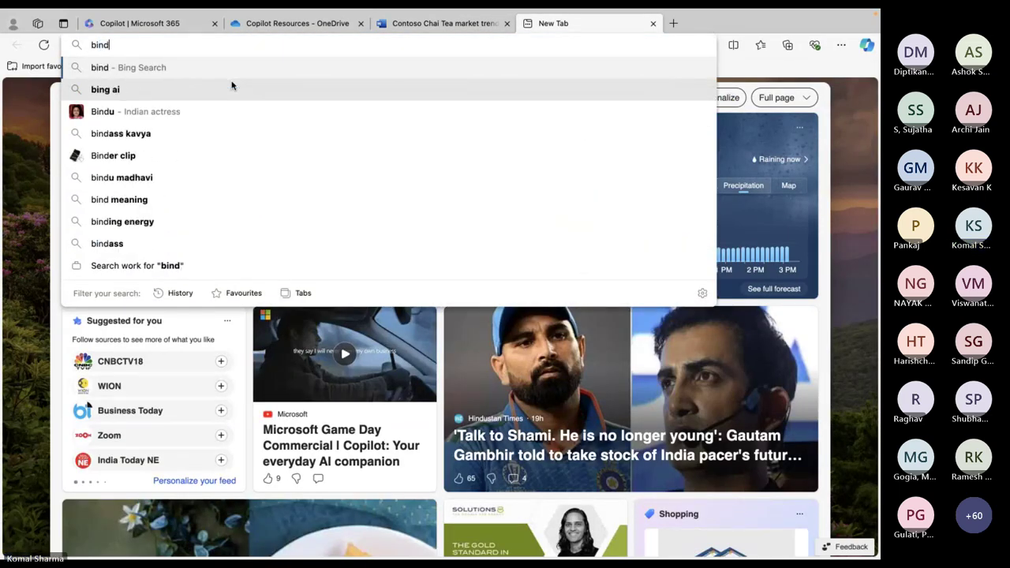
{"action": "type", "text": ".com"}
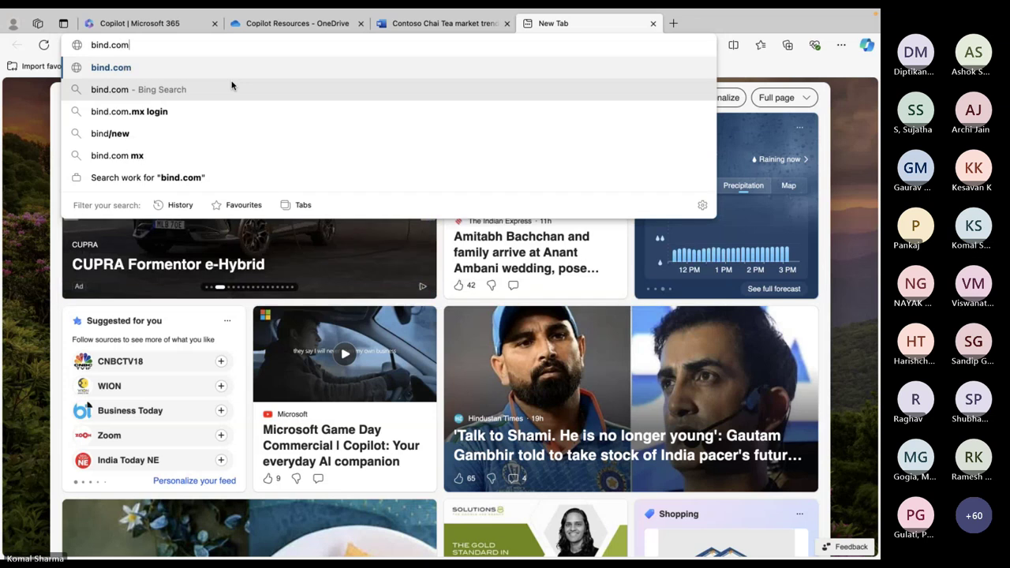
{"action": "key", "text": "Return"}
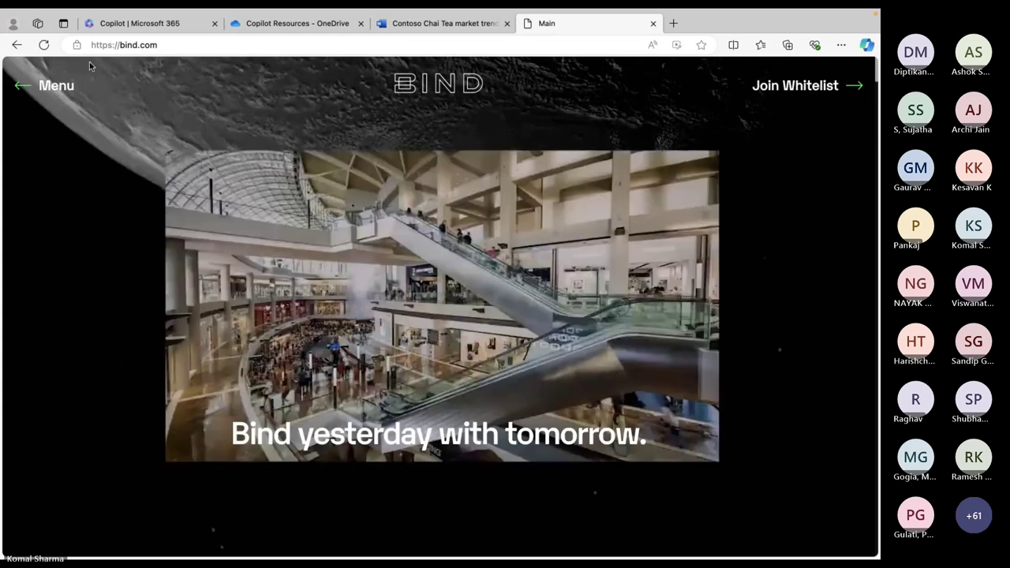
{"action": "left_click", "coordinate": [17, 88]}
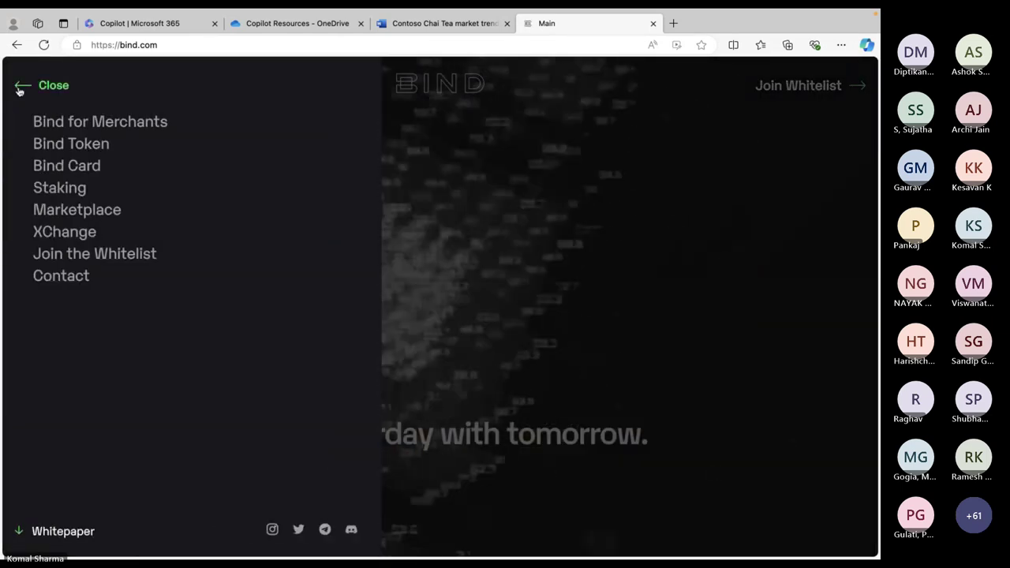
{"action": "left_click", "coordinate": [18, 87]}
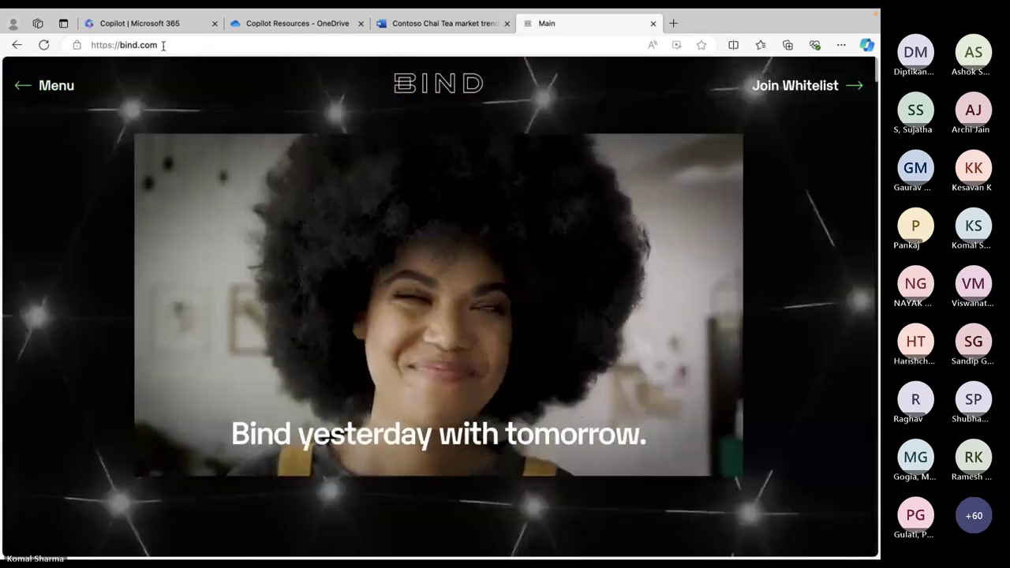
Go to bing.com, open its Copilot chat and dismiss the location access request
{"action": "left_click", "coordinate": [163, 45]}
{"action": "type", "text": "bing.com"}
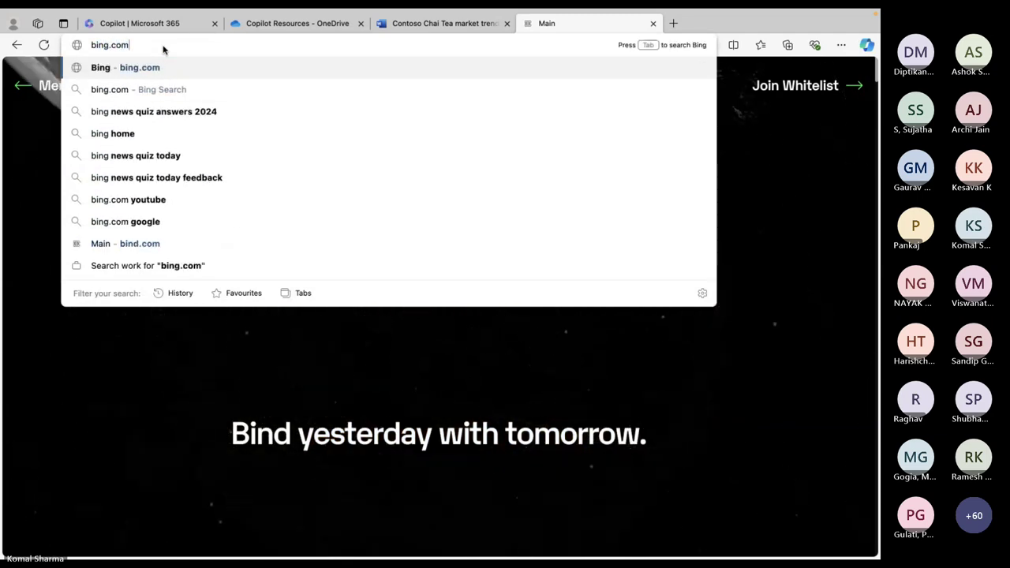
{"action": "key", "text": "Return"}
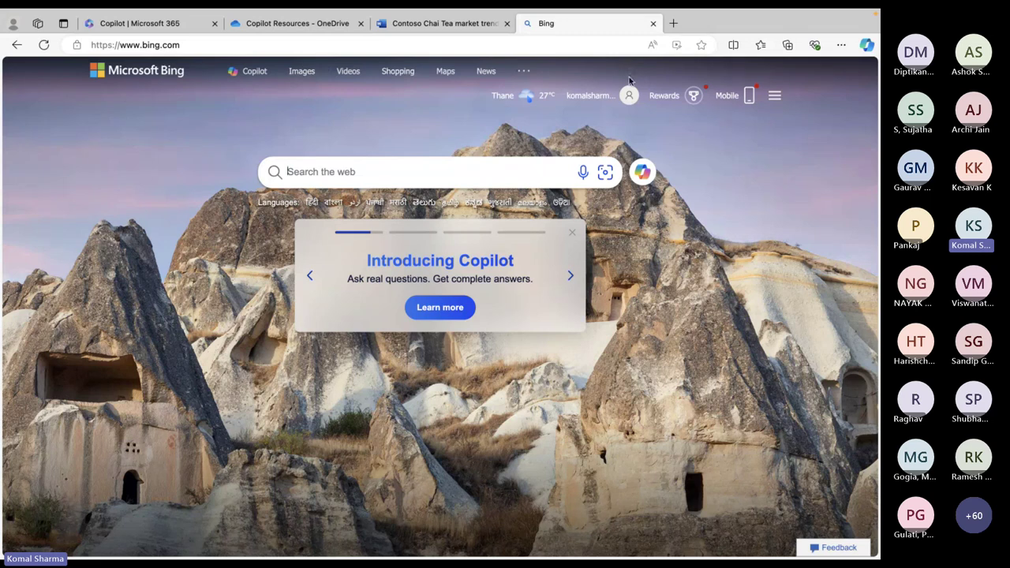
{"action": "left_click", "coordinate": [629, 96]}
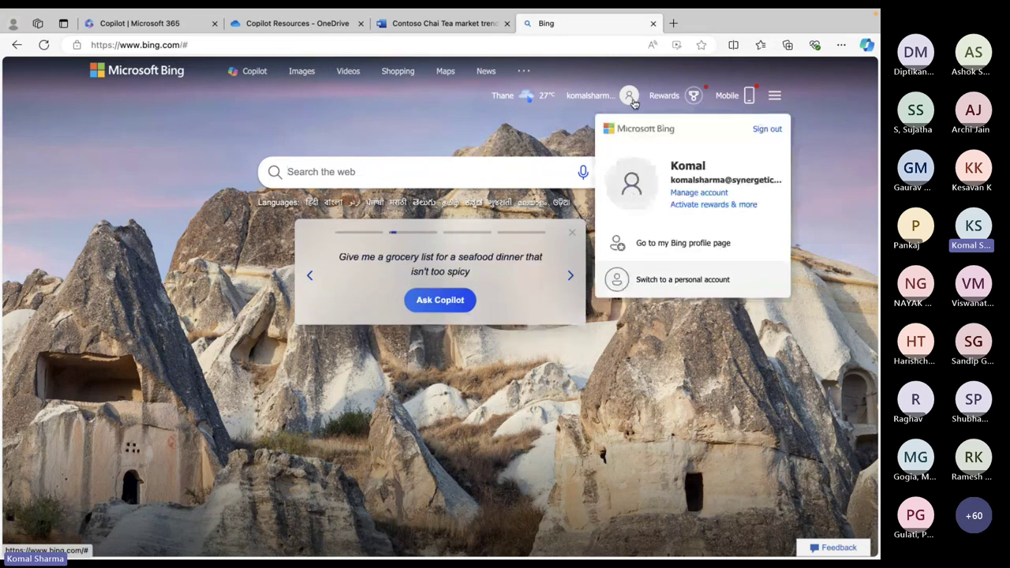
{"action": "left_click", "coordinate": [255, 73]}
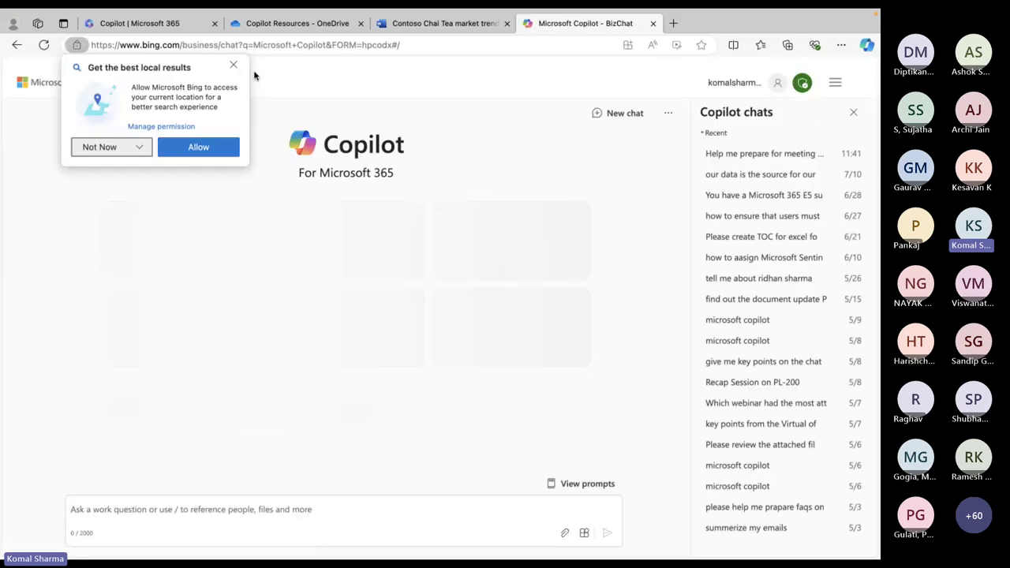
{"action": "left_click", "coordinate": [234, 66]}
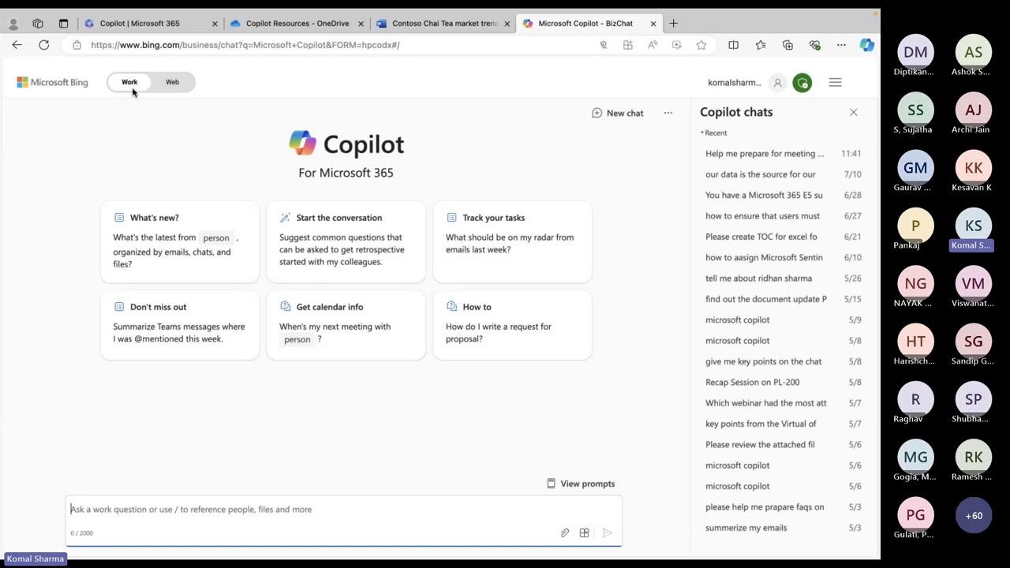
Switch the chat to Web mode and back to Work mode, dismissing the location access request
{"action": "left_click", "coordinate": [173, 84]}
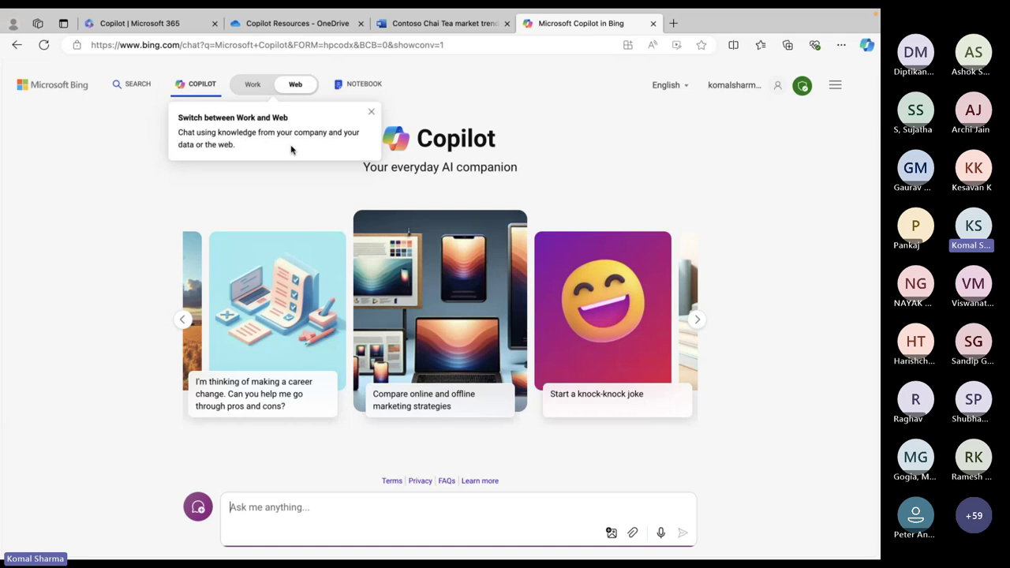
{"action": "key", "text": "ctrl+Up"}
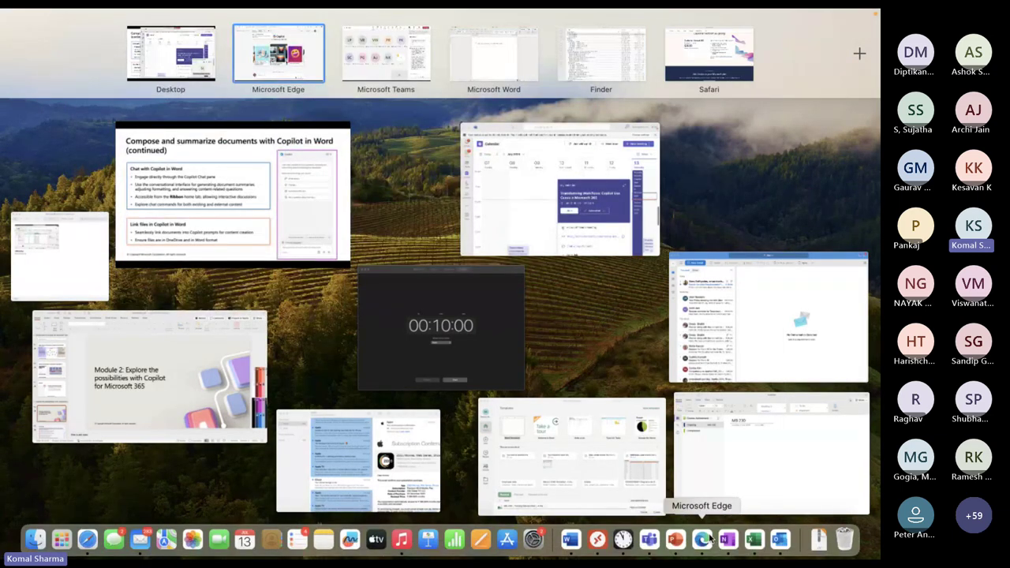
{"action": "left_click", "coordinate": [326, 51]}
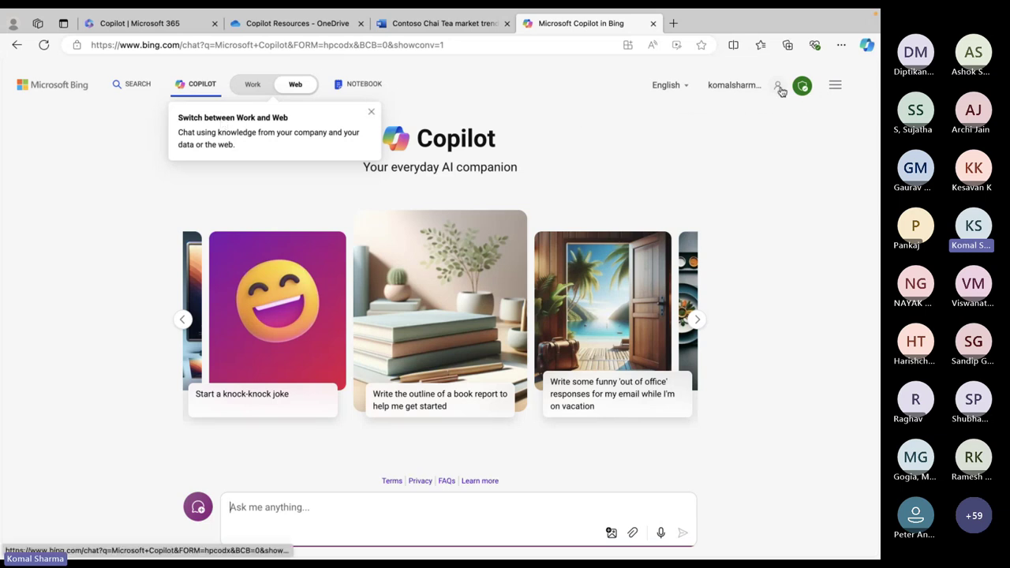
{"action": "left_click", "coordinate": [253, 87]}
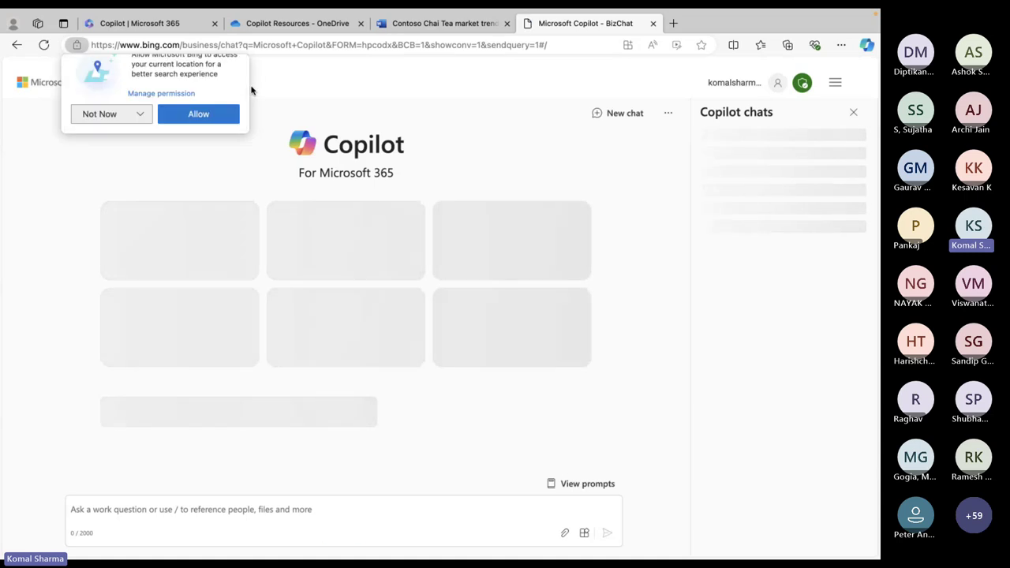
{"action": "left_click", "coordinate": [234, 65]}
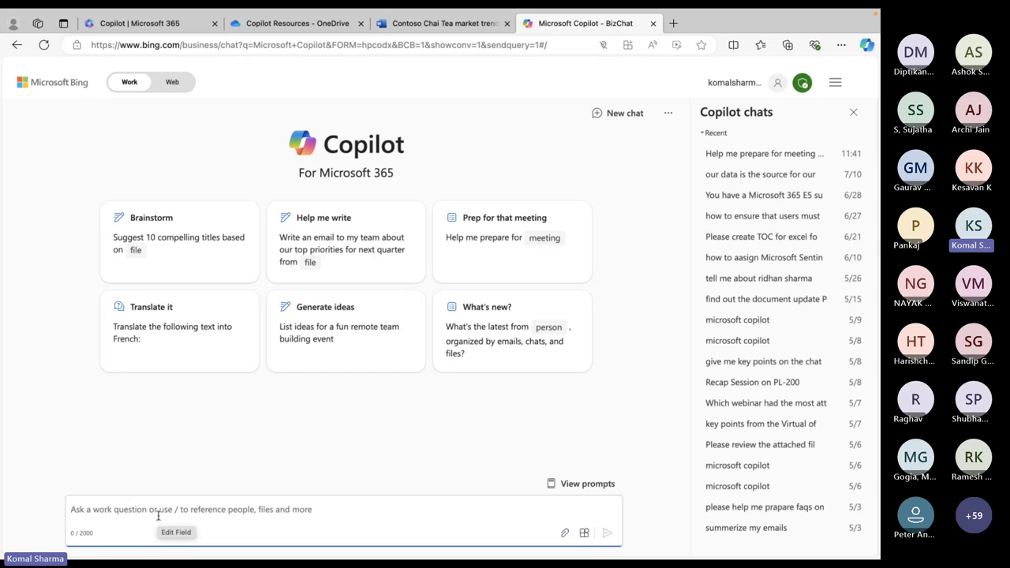
{"action": "type", "text": "Please"}
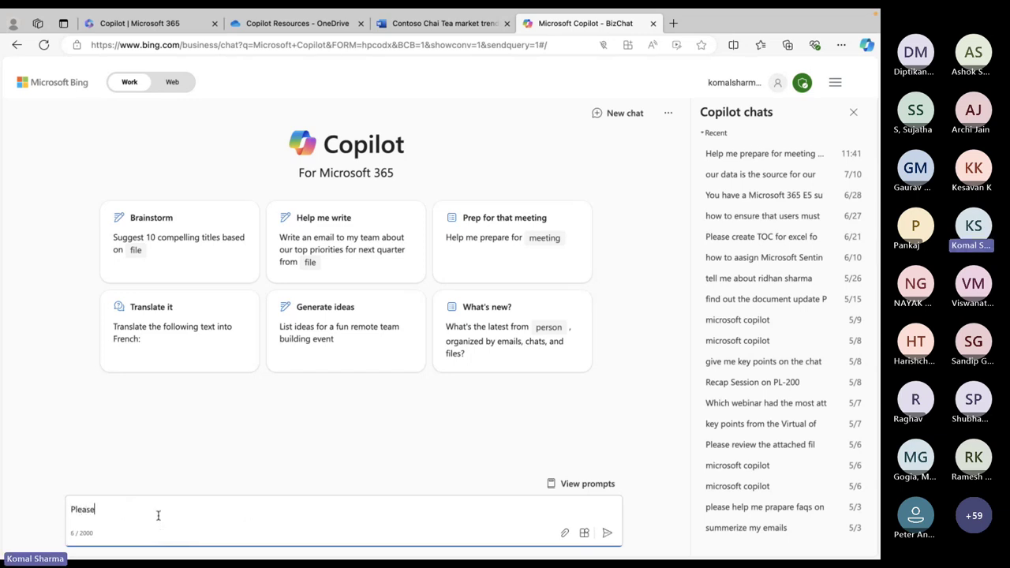
{"action": "key", "text": "BackSpace"}
{"action": "key", "text": "BackSpace"}
{"action": "key", "text": "BackSpace"}
{"action": "key", "text": "BackSpace"}
{"action": "key", "text": "BackSpace"}
{"action": "key", "text": "BackSpace"}
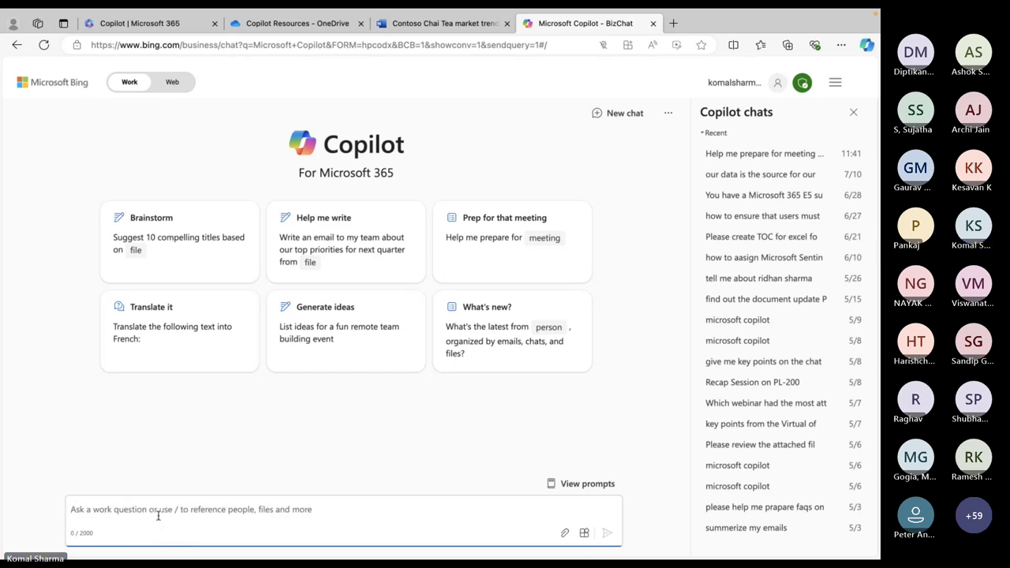
Submit the prompt "Colpilot capabilities" to Copilot in Work mode
{"action": "type", "text": "Colpilit"}
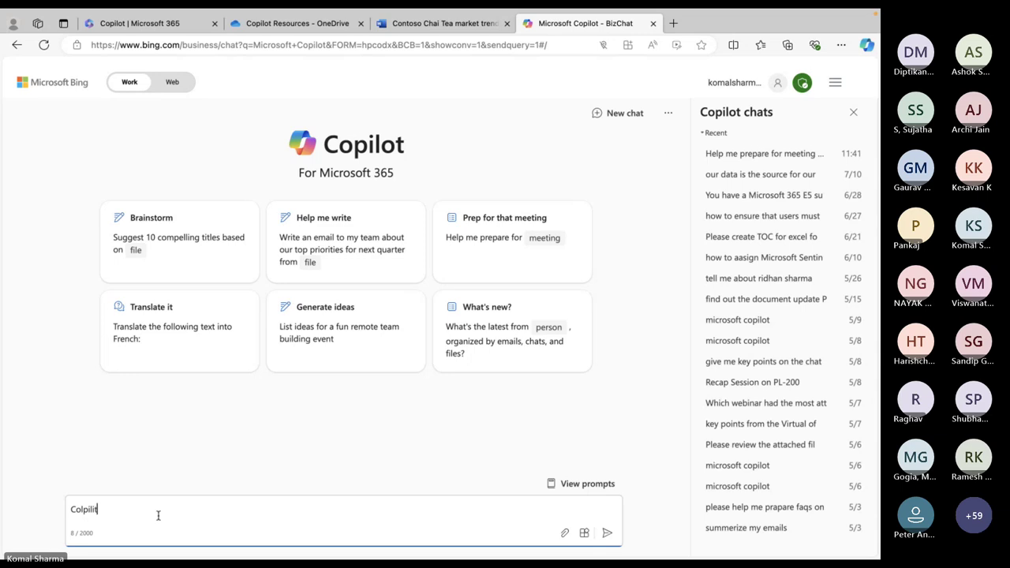
{"action": "key", "text": "BackSpace"}
{"action": "key", "text": "BackSpace"}
{"action": "type", "text": "ot capabilities"}
{"action": "left_click", "coordinate": [606, 533]}
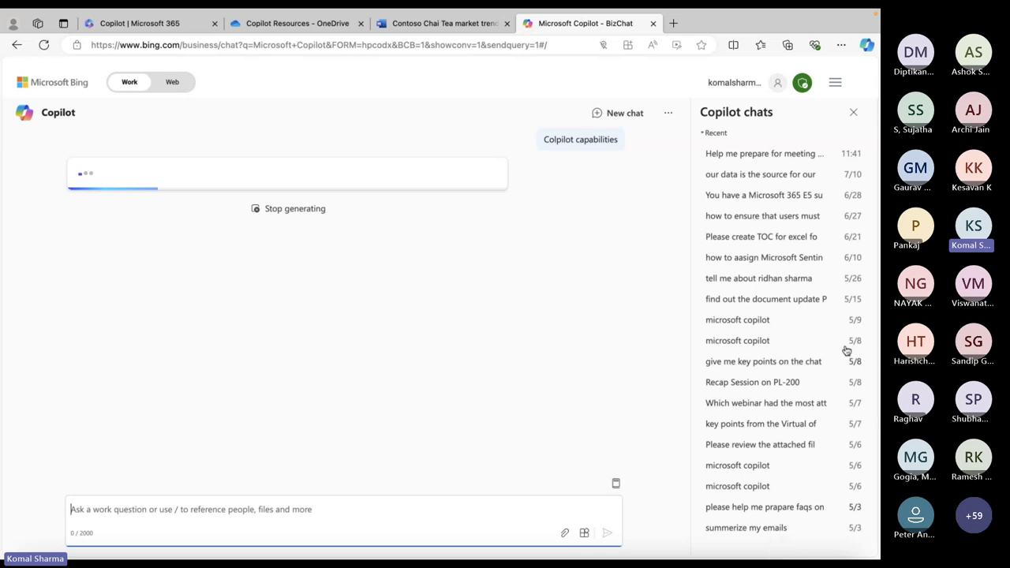
Read the latest questions in the Microsoft Teams meeting chat and return to Microsoft Edge
{"action": "key", "text": "ctrl+super+Right"}
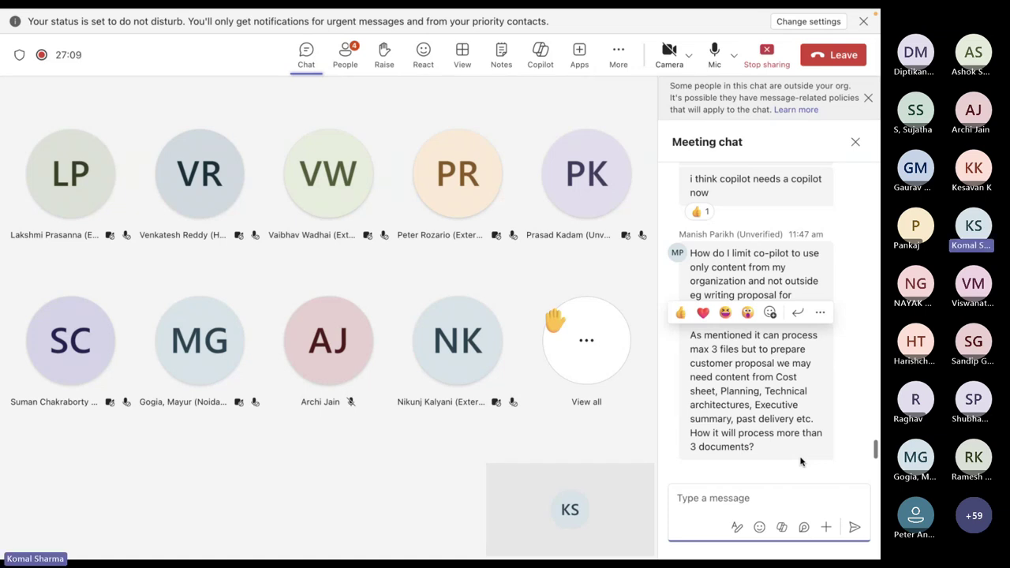
{"action": "key", "text": "ctrl+super+Left"}
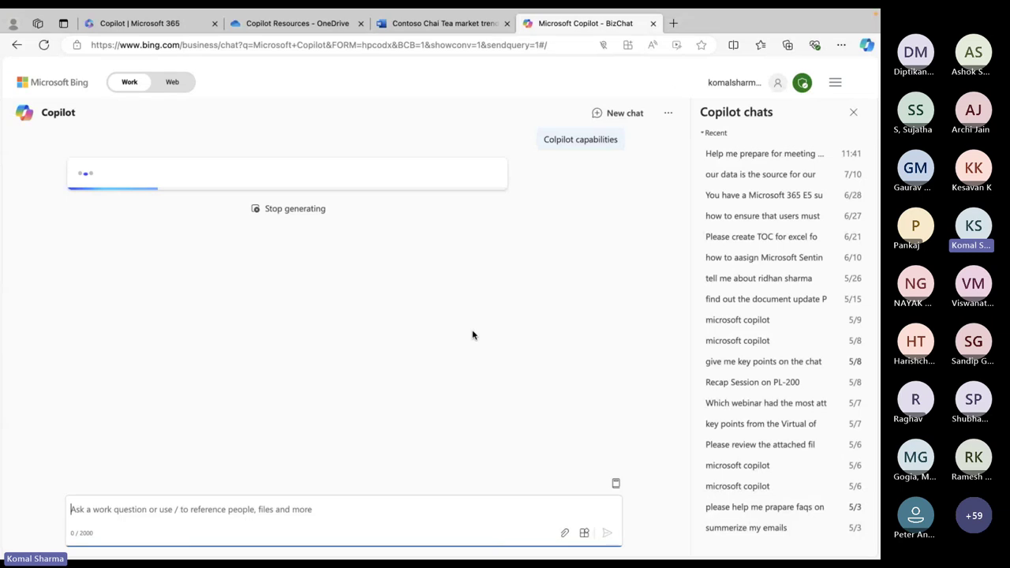
{"action": "key", "text": "ctrl+super+Right"}
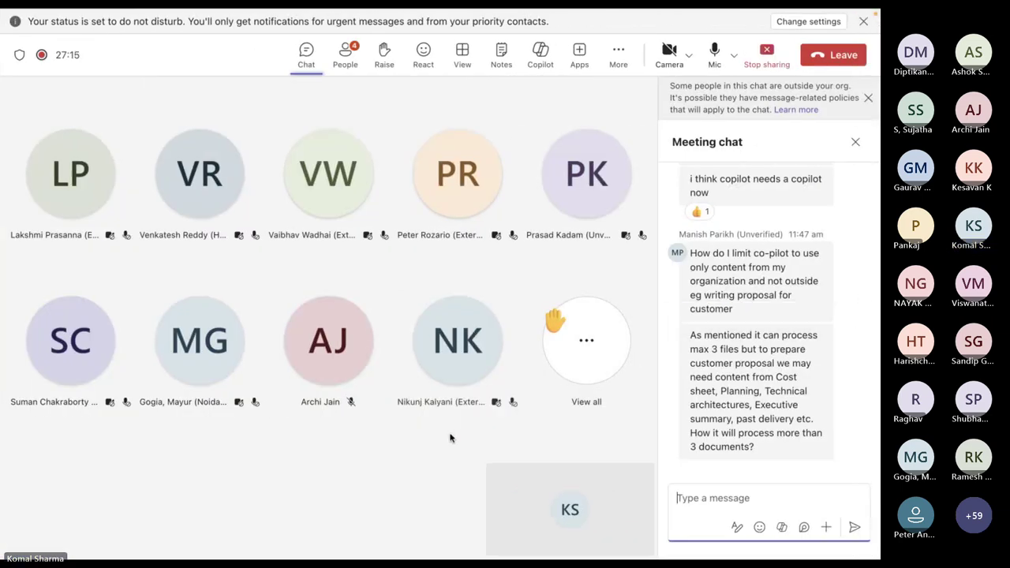
{"action": "key", "text": "ctrl+super+Left"}
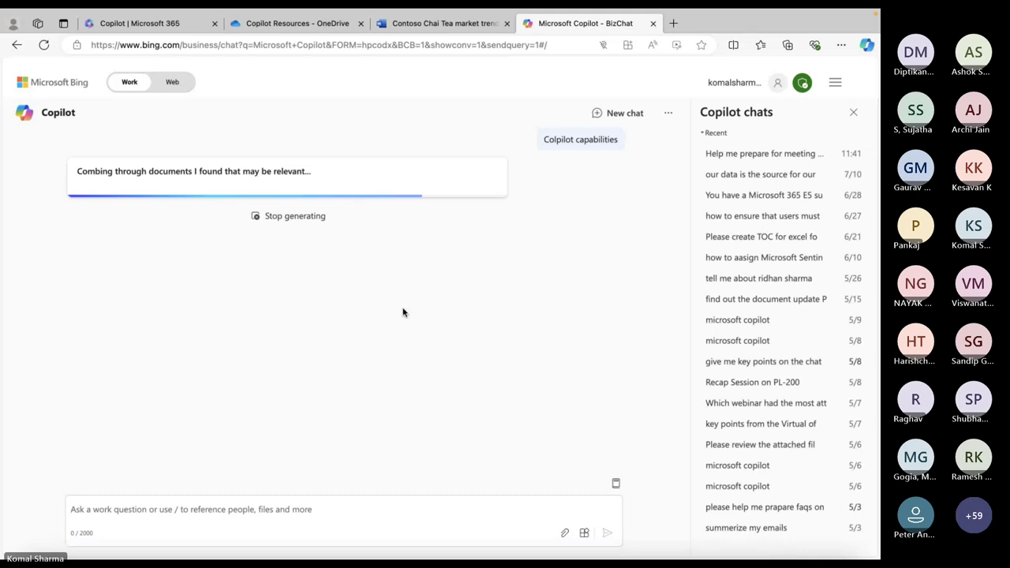
Reload the Copilot page, dismiss the location access request and ask "Whar are copilot capabilities" in Work mode
{"action": "left_click", "coordinate": [42, 45]}
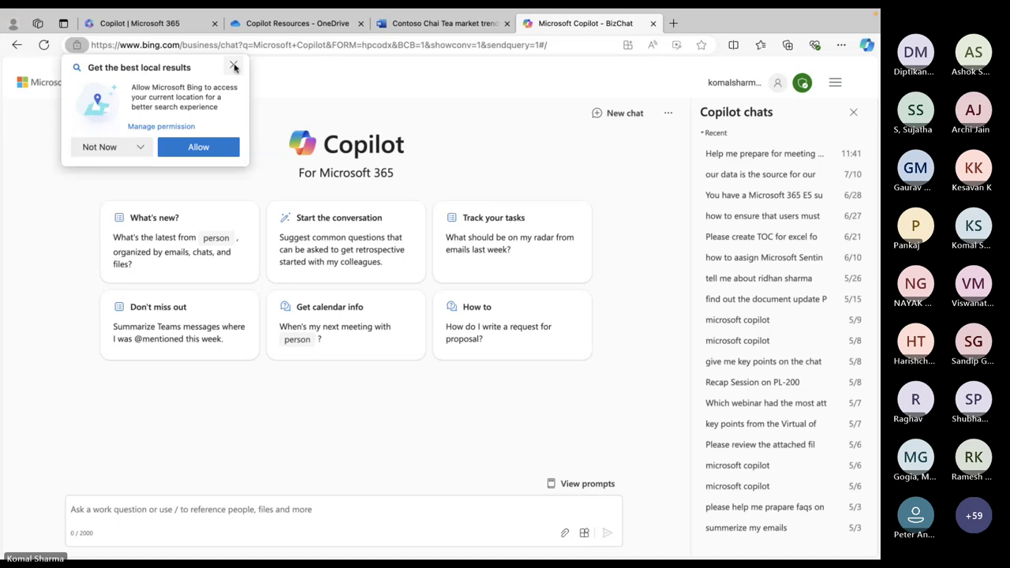
{"action": "left_click", "coordinate": [234, 65]}
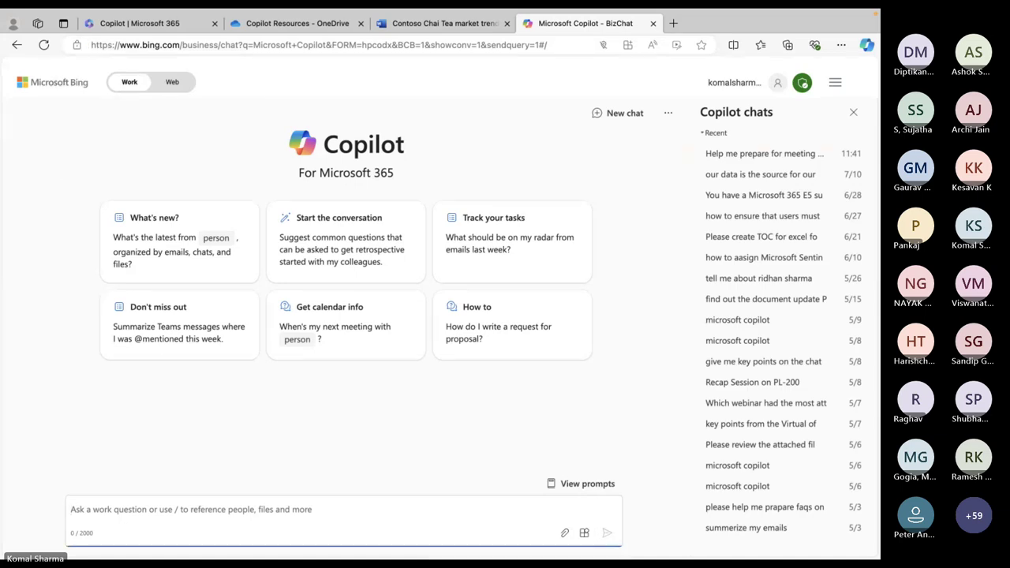
{"action": "left_click", "coordinate": [280, 515]}
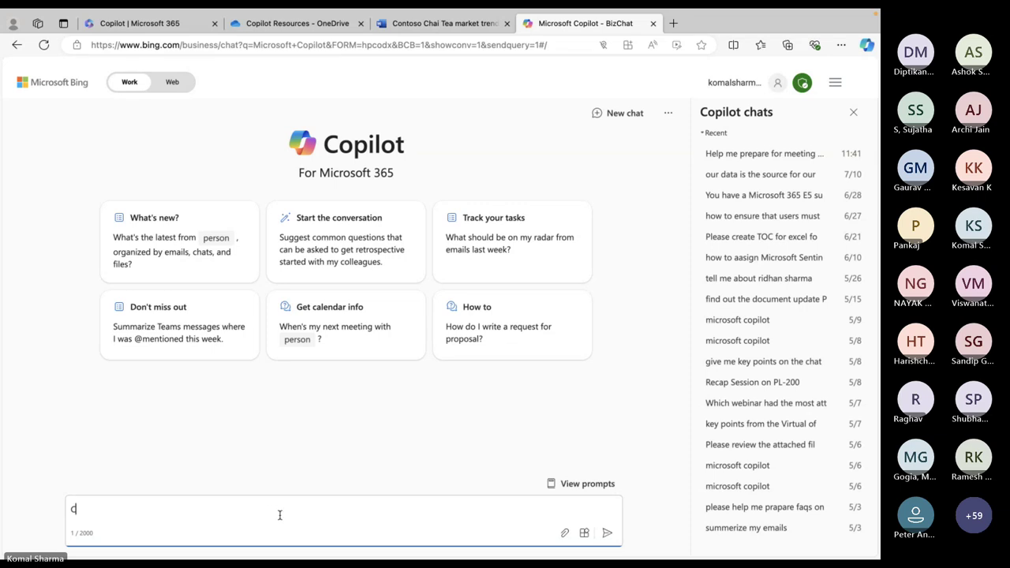
{"action": "type", "text": "Whar are copilot capabilities"}
{"action": "key", "text": "Return"}
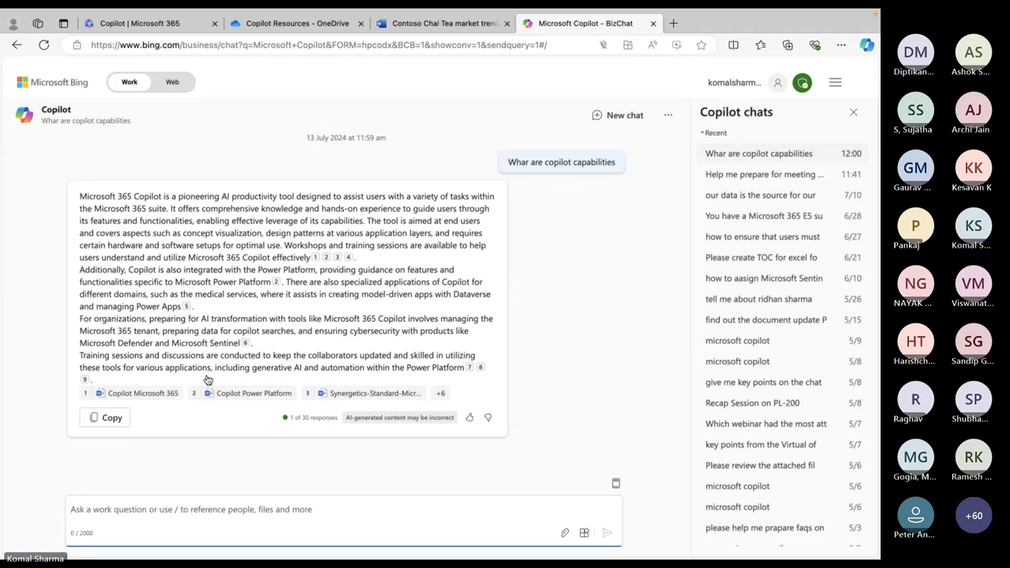
Expand the full list of sources cited in the Copilot answer about its capabilities
{"action": "left_click", "coordinate": [111, 418]}
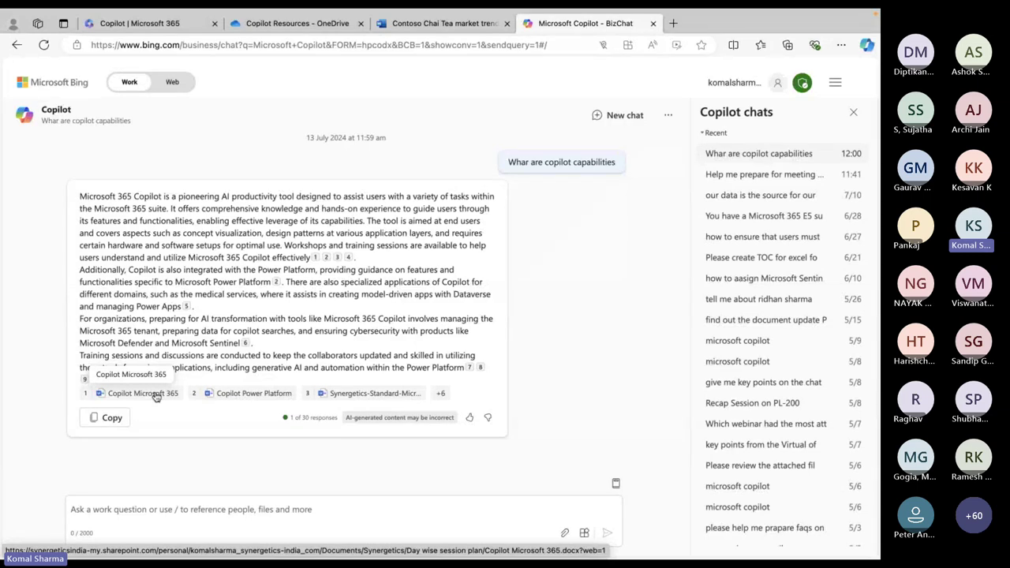
{"action": "left_click", "coordinate": [442, 394]}
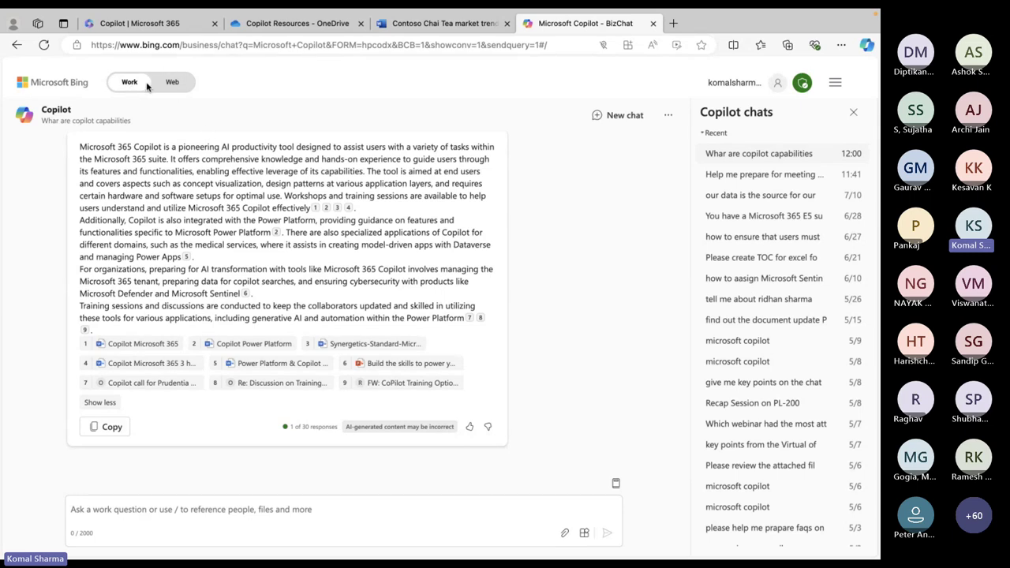
{"action": "scroll", "coordinate": [377, 323], "scroll_direction": "up", "scroll_amount": 1}
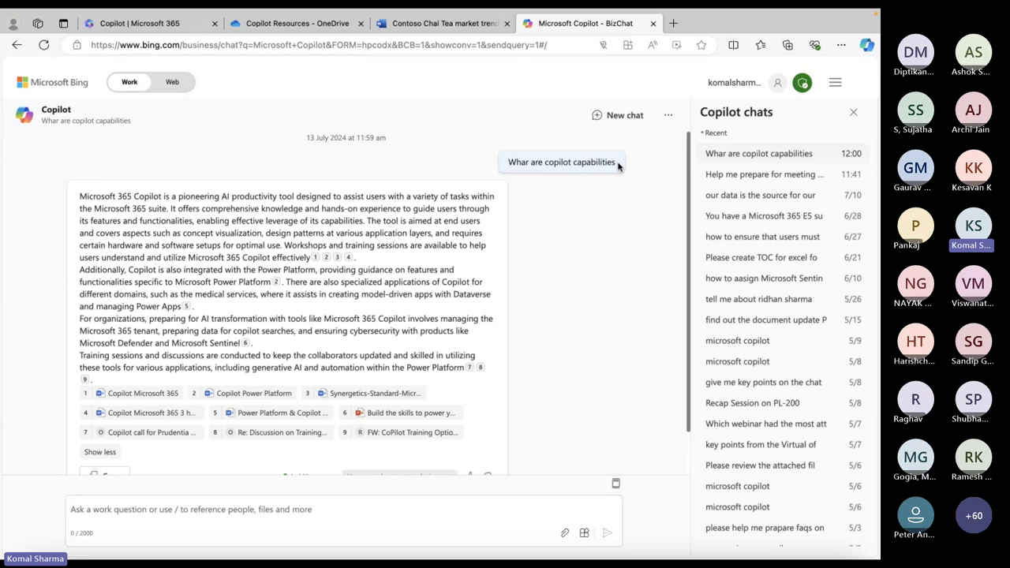
Select the submitted question text in the Copilot chat and open bing.com in a new tab
{"action": "left_click_drag", "start_coordinate": [618, 164], "coordinate": [509, 164]}
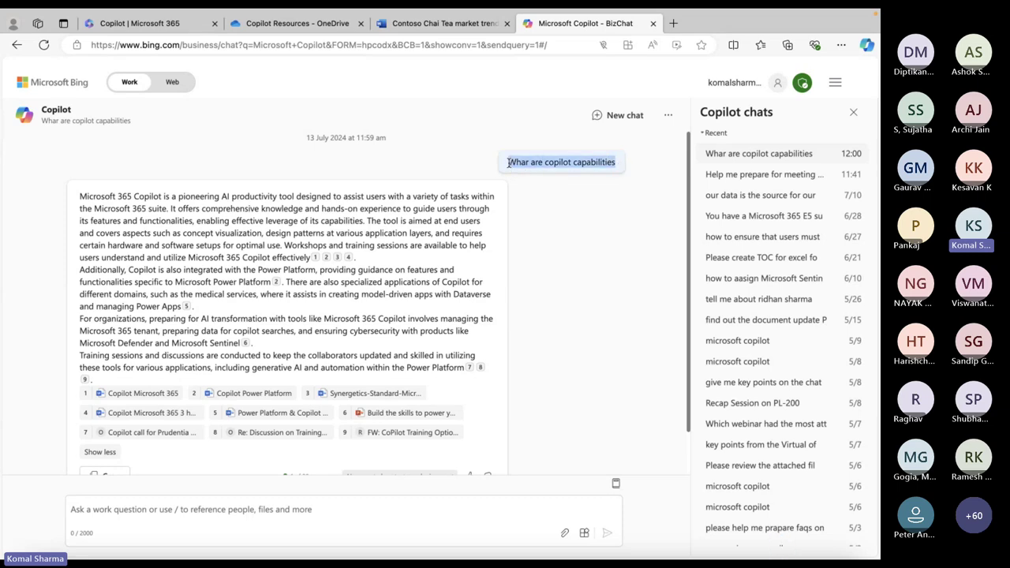
{"action": "left_click", "coordinate": [675, 23]}
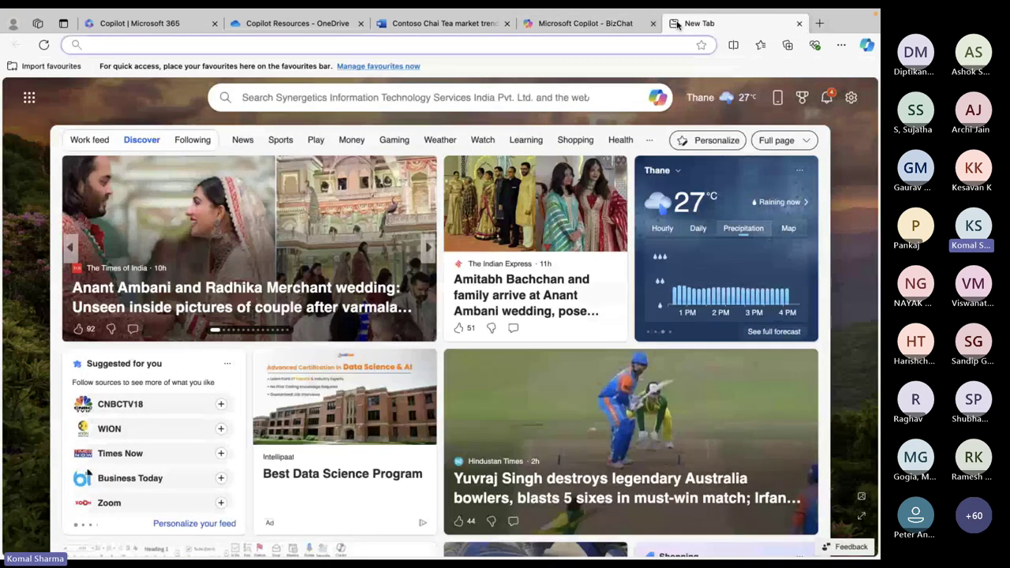
{"action": "type", "text": "bing"}
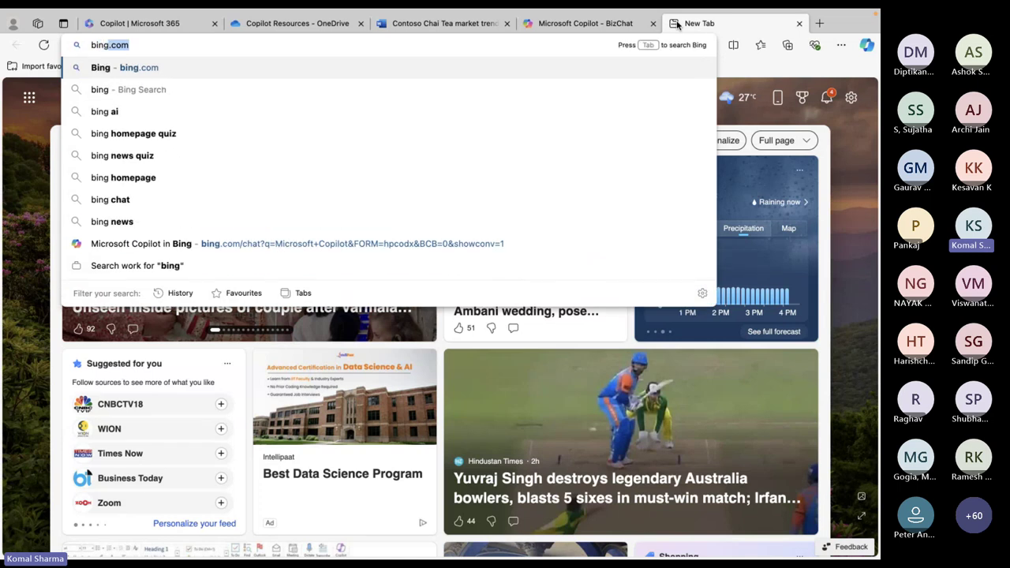
{"action": "key", "text": "Return"}
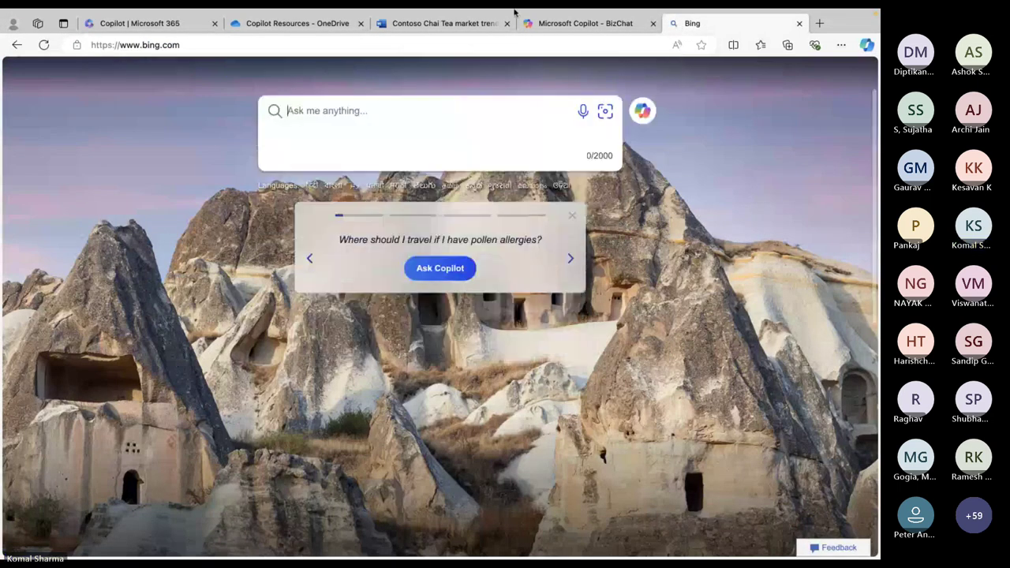
Open Copilot from the Bing home page, switch it to Web mode and ask "What are copilot capabilities"
{"action": "left_click", "coordinate": [643, 112]}
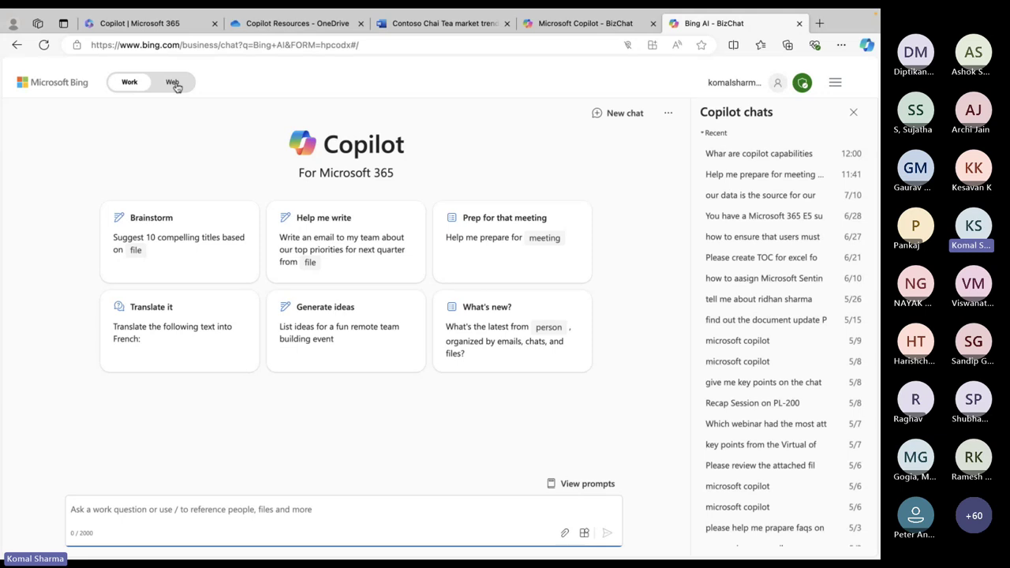
{"action": "left_click", "coordinate": [173, 84]}
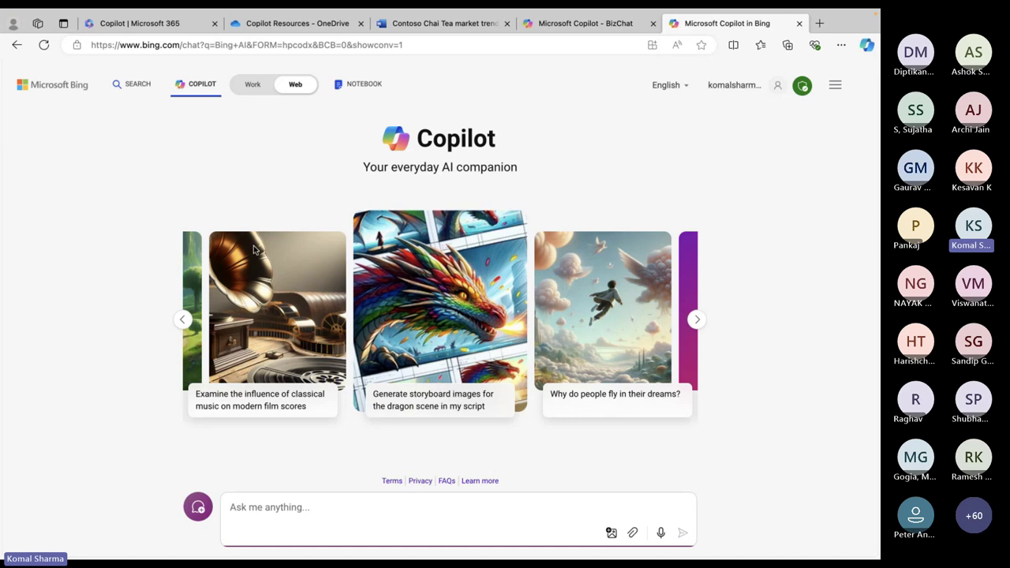
{"action": "type", "text": "Whar are copilot capabilities"}
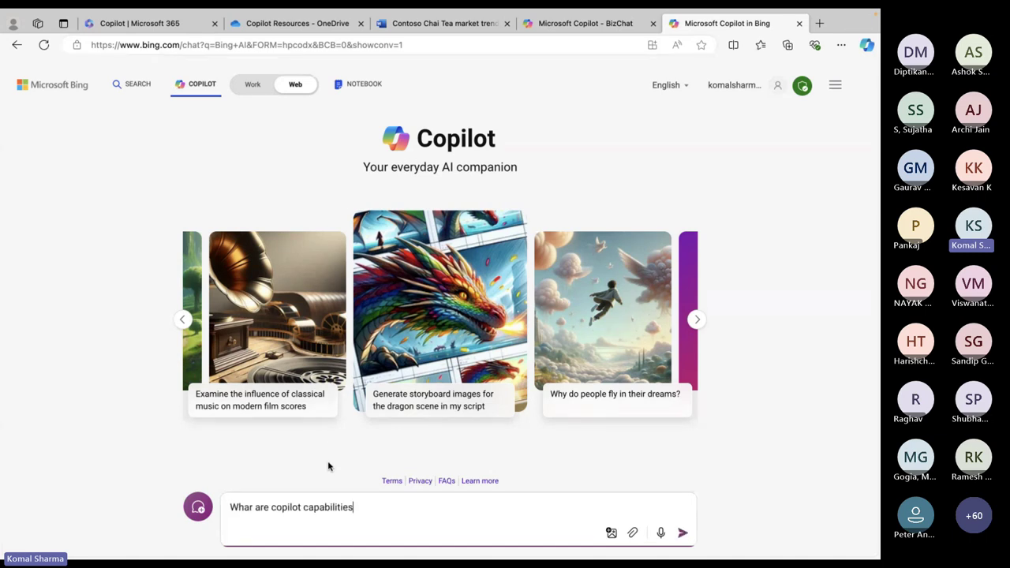
{"action": "key", "text": "Left"}
{"action": "key", "text": "Left"}
{"action": "key", "text": "Left"}
{"action": "key", "text": "Left"}
{"action": "key", "text": "Left"}
{"action": "key", "text": "Left"}
{"action": "key", "text": "Left"}
{"action": "key", "text": "Left"}
{"action": "key", "text": "Left"}
{"action": "key", "text": "Left"}
{"action": "key", "text": "Left"}
{"action": "key", "text": "Left"}
{"action": "key", "text": "Left"}
{"action": "key", "text": "Left"}
{"action": "key", "text": "Left"}
{"action": "key", "text": "Left"}
{"action": "key", "text": "Left"}
{"action": "key", "text": "Left"}
{"action": "key", "text": "Left"}
{"action": "key", "text": "BackSpace"}
{"action": "type", "text": "t"}
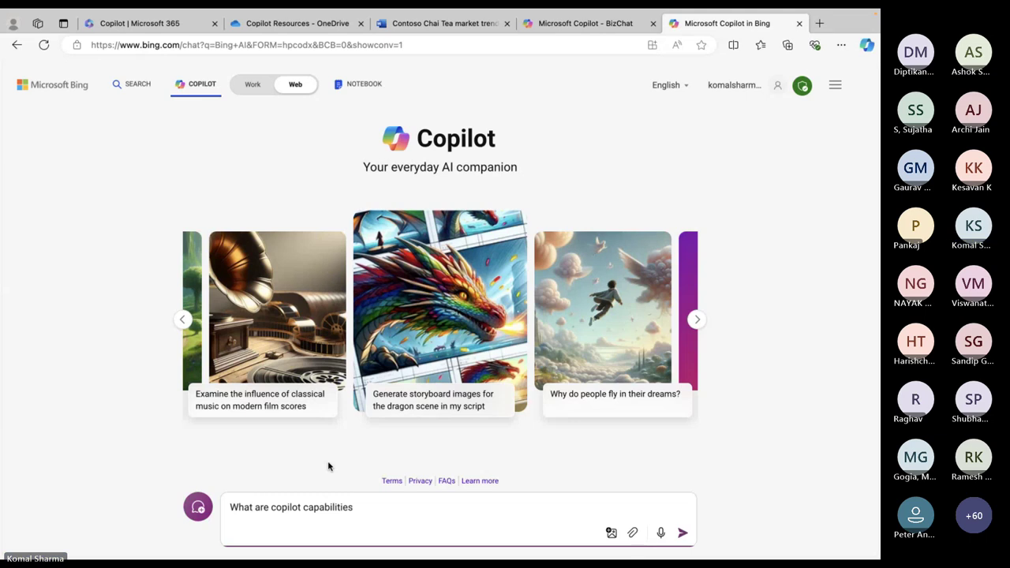
{"action": "left_click", "coordinate": [681, 535]}
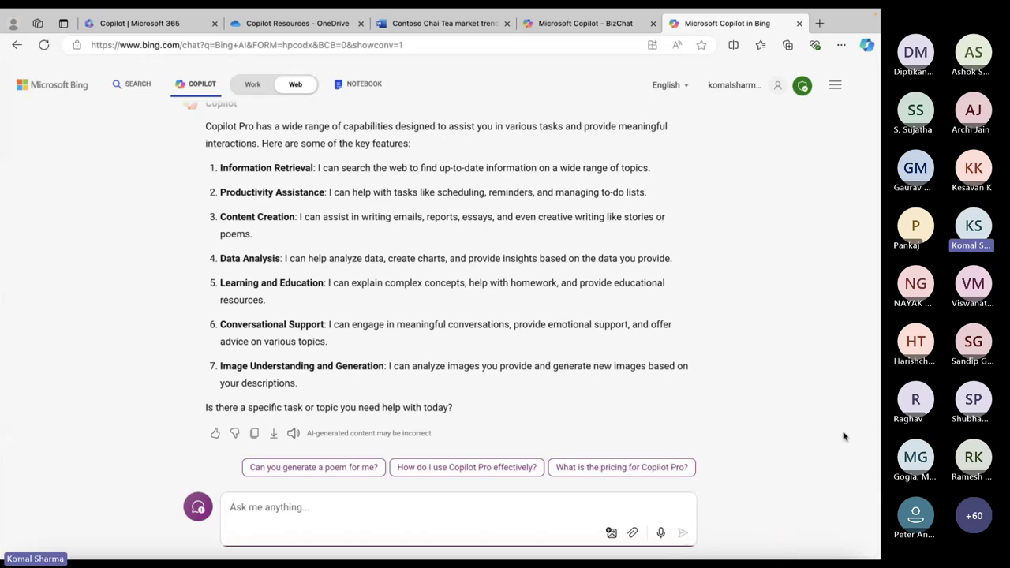
Review the Web mode answer about Copilot capabilities and compare it with the Work mode answer in the other browser tab
{"action": "scroll", "coordinate": [556, 361], "scroll_direction": "up", "scroll_amount": 2}
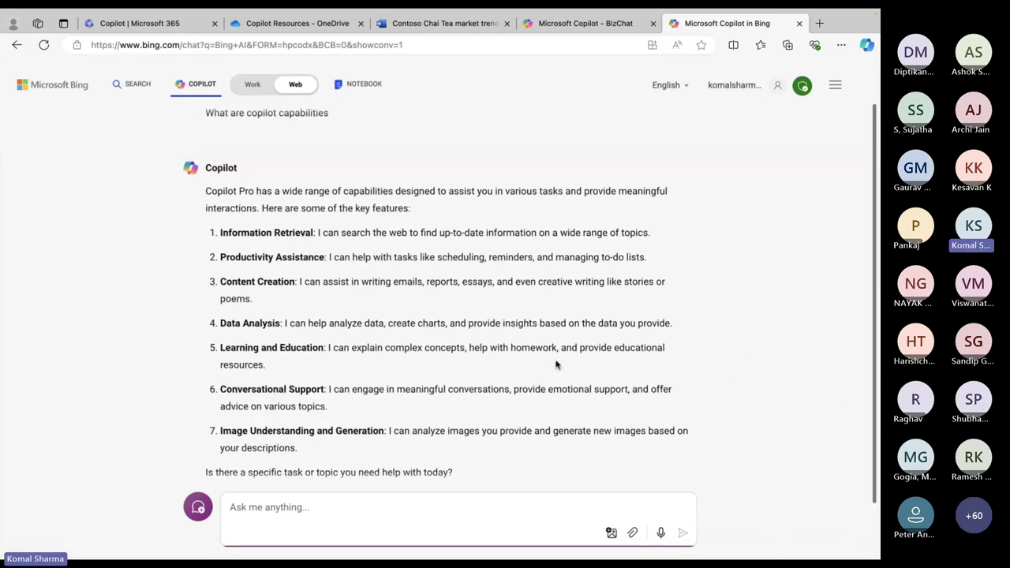
{"action": "scroll", "coordinate": [555, 361], "scroll_direction": "down", "scroll_amount": 2}
{"action": "scroll", "coordinate": [556, 361], "scroll_direction": "up", "scroll_amount": 3}
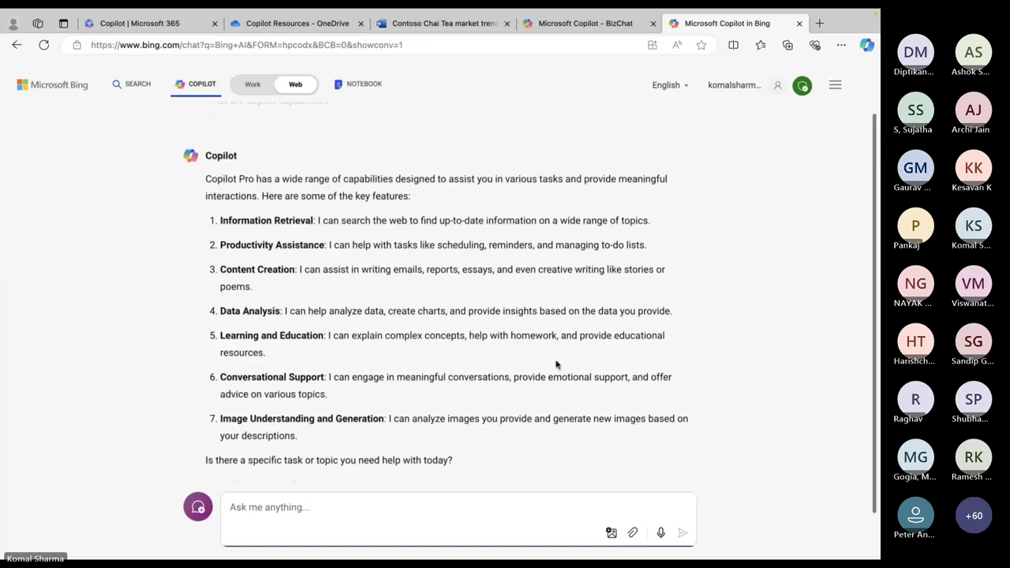
{"action": "scroll", "coordinate": [556, 361], "scroll_direction": "down", "scroll_amount": 2}
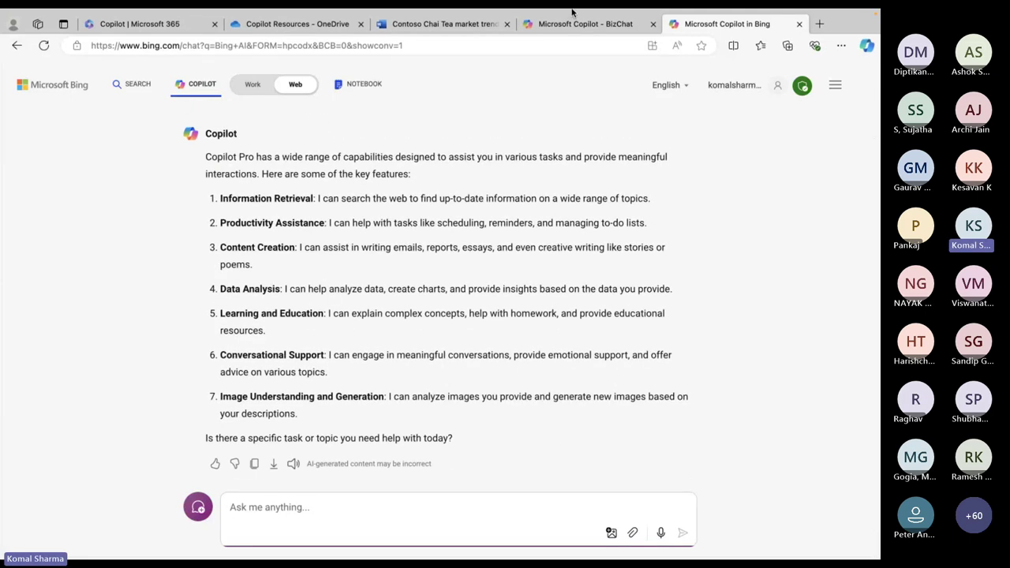
{"action": "left_click", "coordinate": [595, 62]}
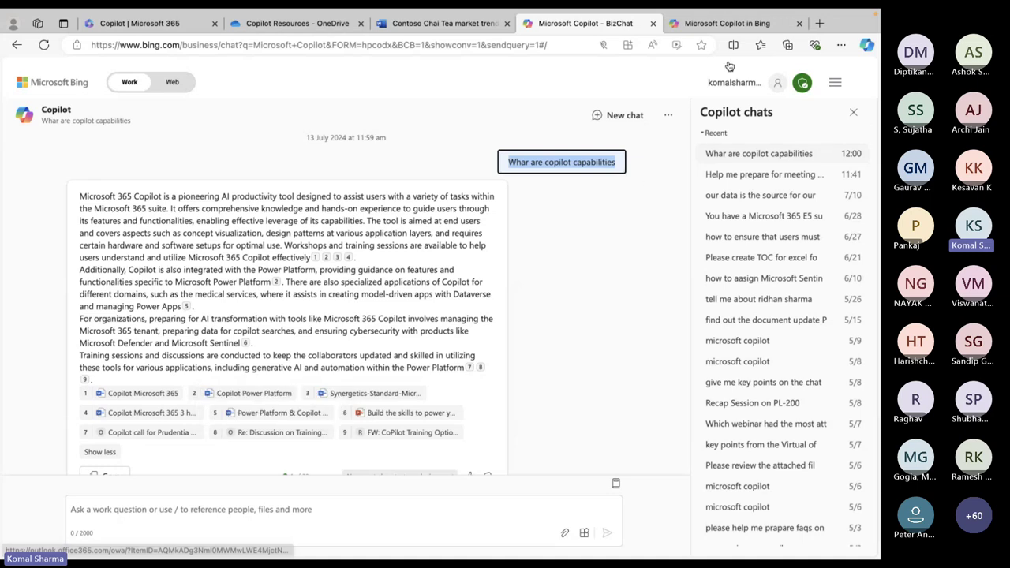
{"action": "left_click", "coordinate": [739, 24]}
{"action": "scroll", "coordinate": [433, 327], "scroll_direction": "up", "scroll_amount": 1}
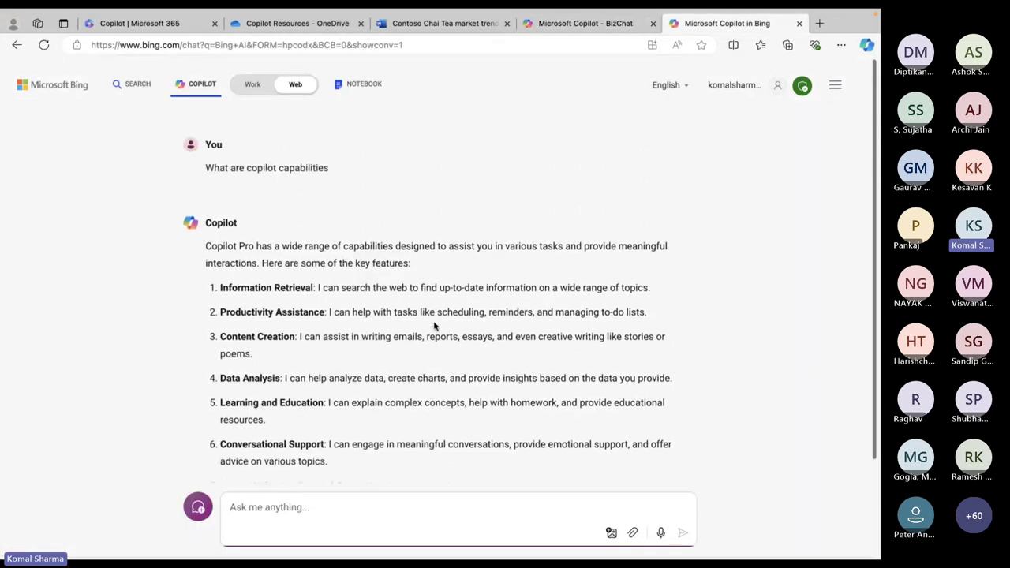
{"action": "scroll", "coordinate": [433, 326], "scroll_direction": "down", "scroll_amount": 1}
{"action": "scroll", "coordinate": [434, 326], "scroll_direction": "down", "scroll_amount": 1}
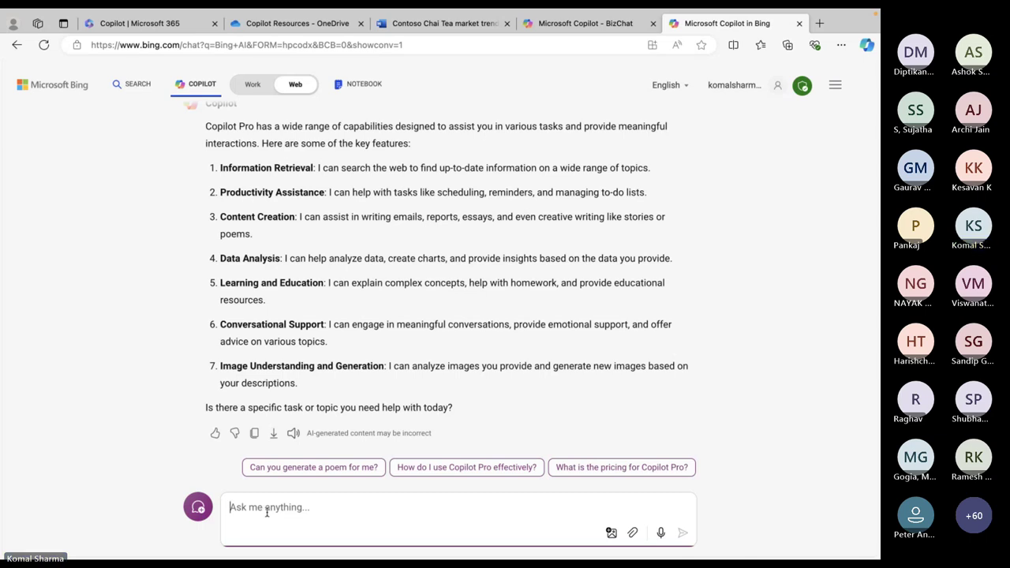
Ask Copilot in Web mode "How many files i can use as reference with copilot for creating a document"
{"action": "type", "text": "How "}
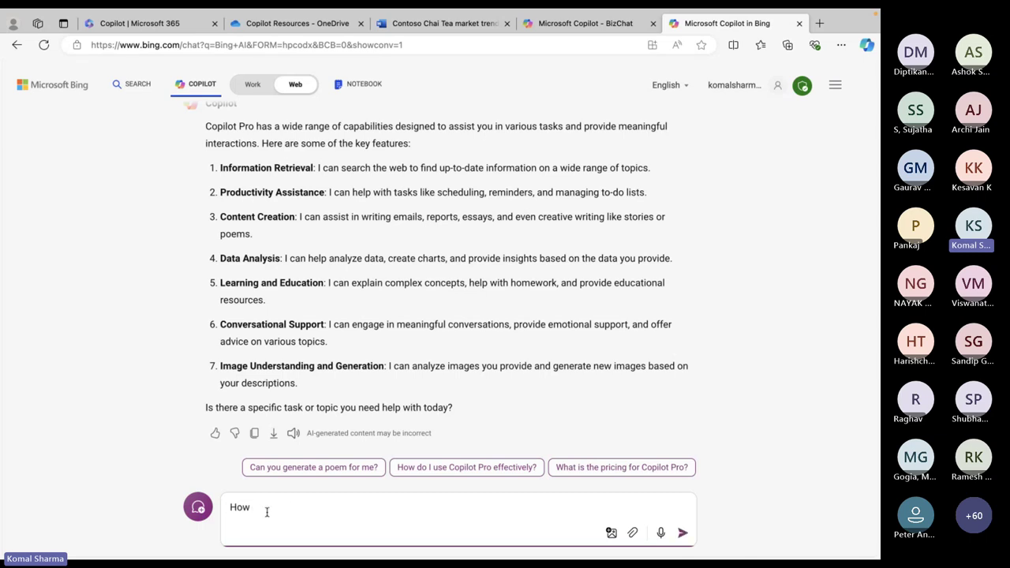
{"action": "type", "text": "many files i can use as refer"}
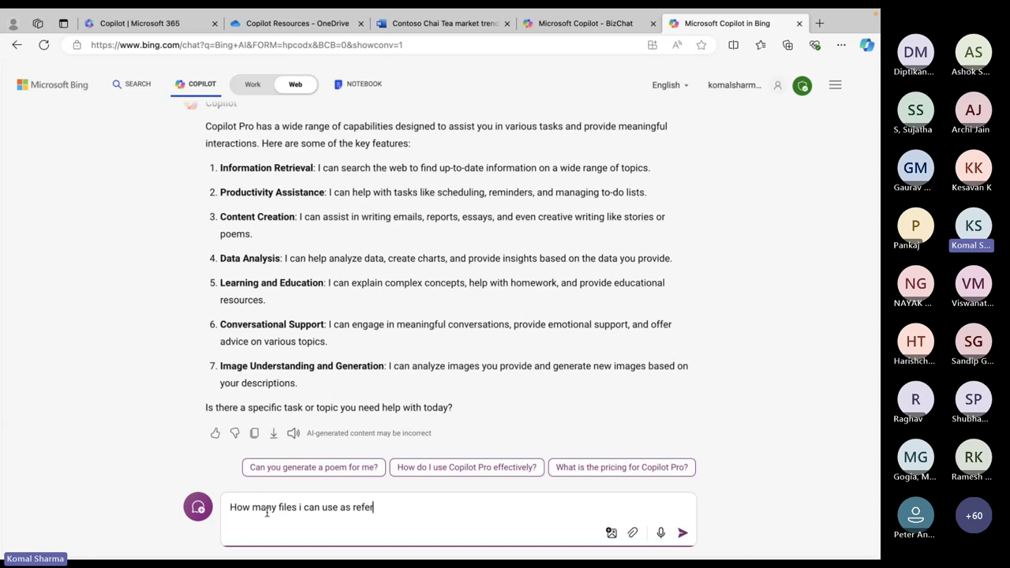
{"action": "key", "text": "BackSpace"}
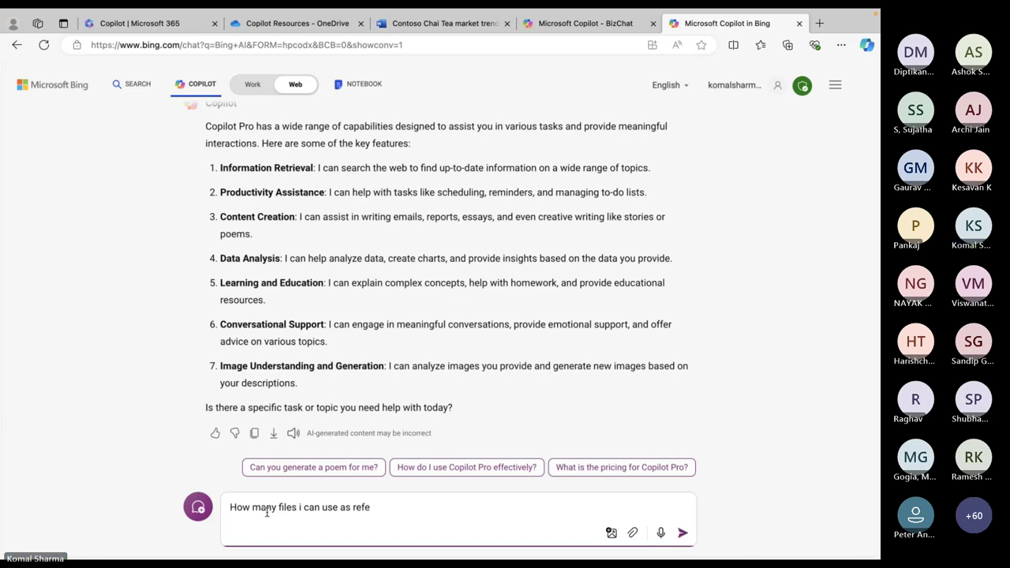
{"action": "type", "text": "ence ("}
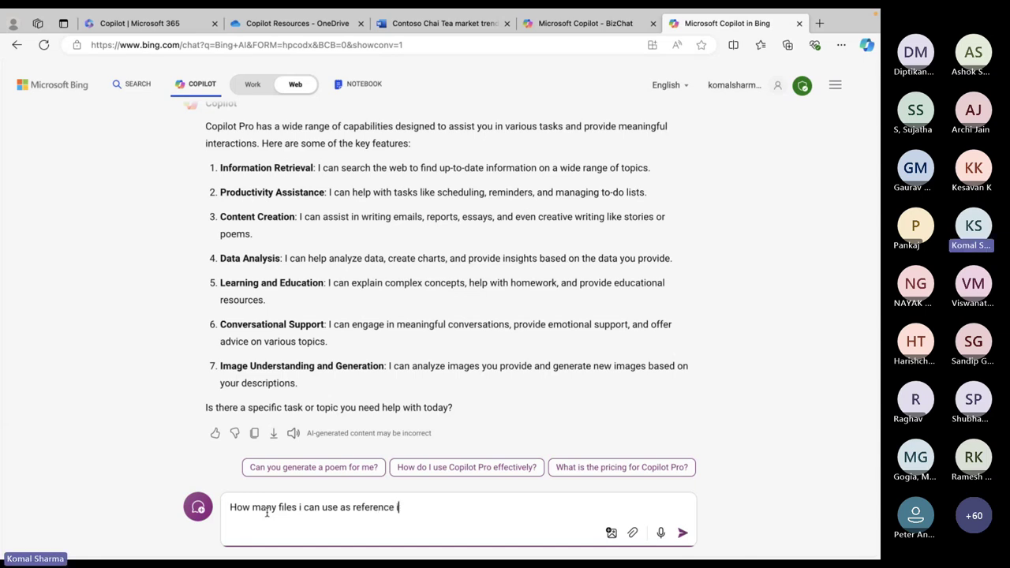
{"action": "key", "text": "BackSpace"}
{"action": "key", "text": "BackSpace"}
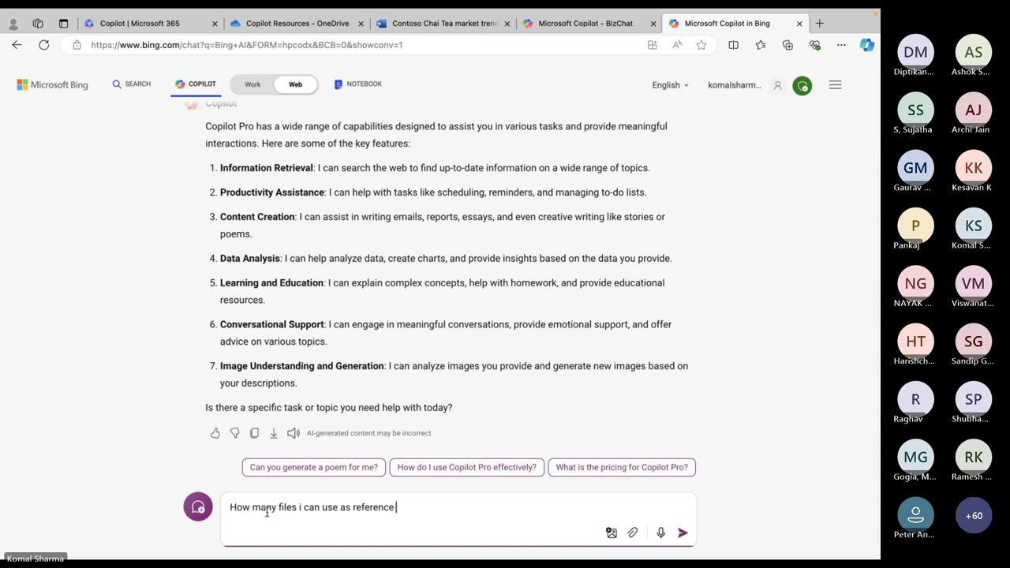
{"action": "type", "text": "with copi"}
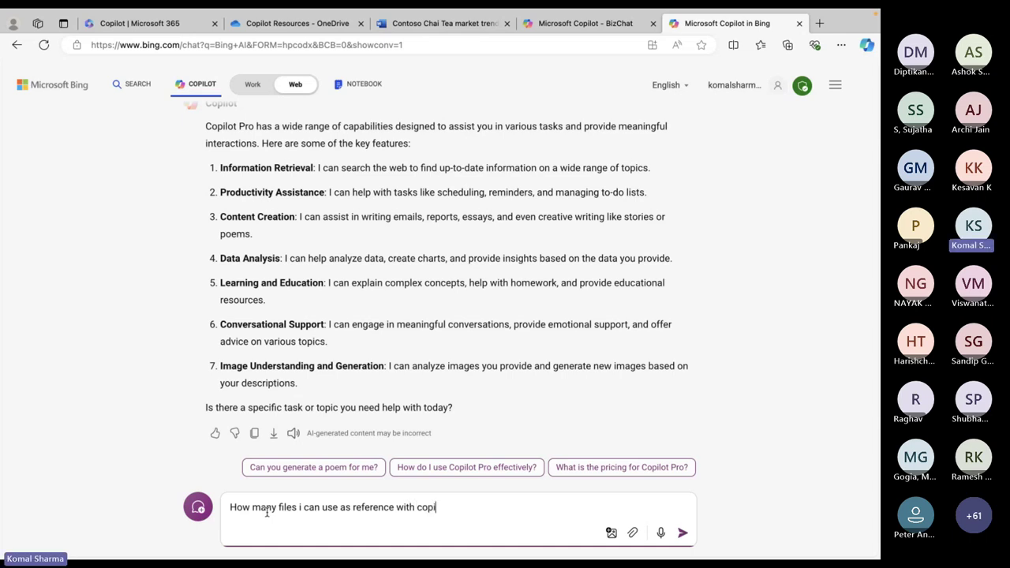
{"action": "type", "text": "lot"}
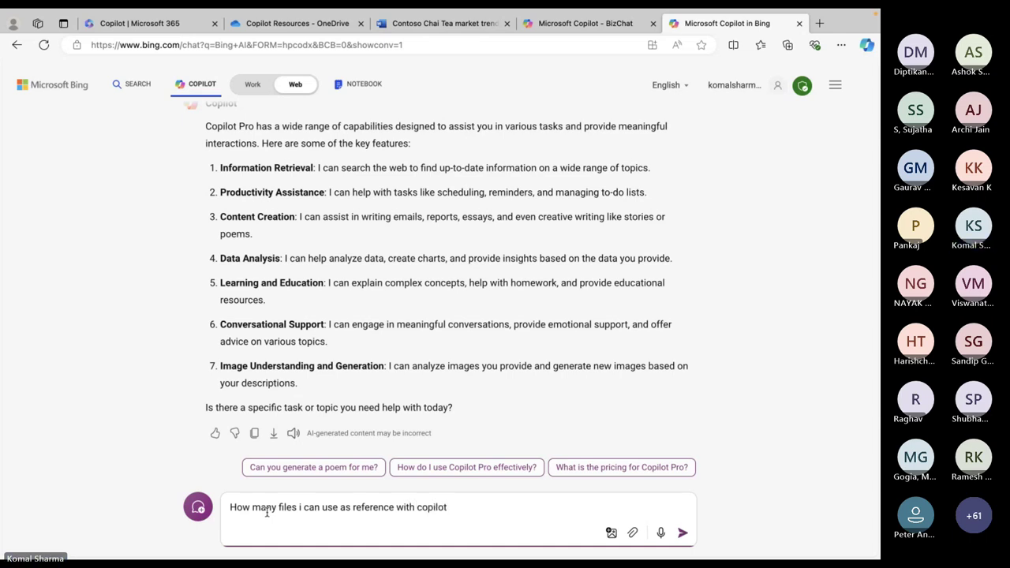
{"action": "type", "text": " for "}
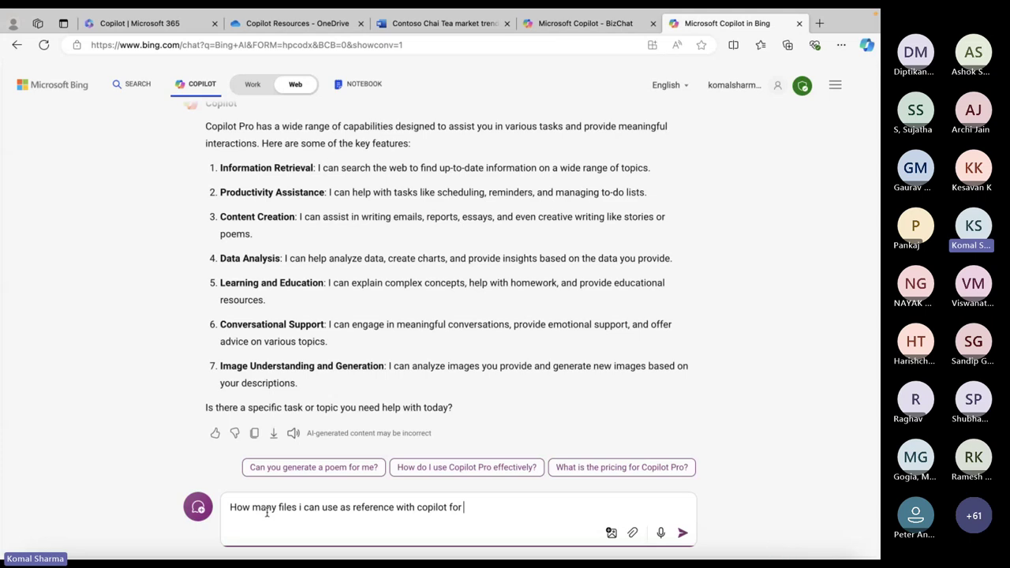
{"action": "type", "text": "creating"}
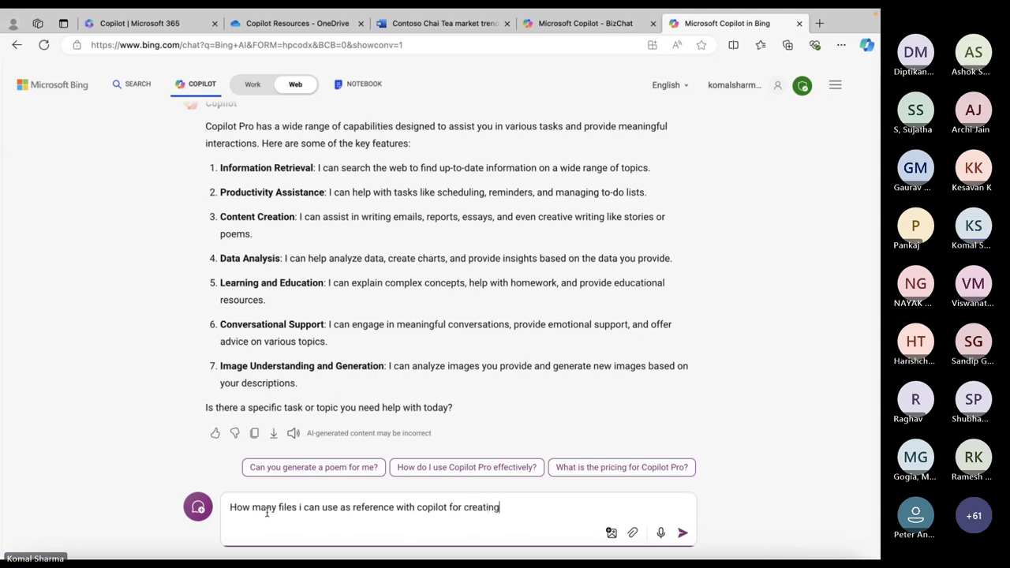
{"action": "type", "text": " a"}
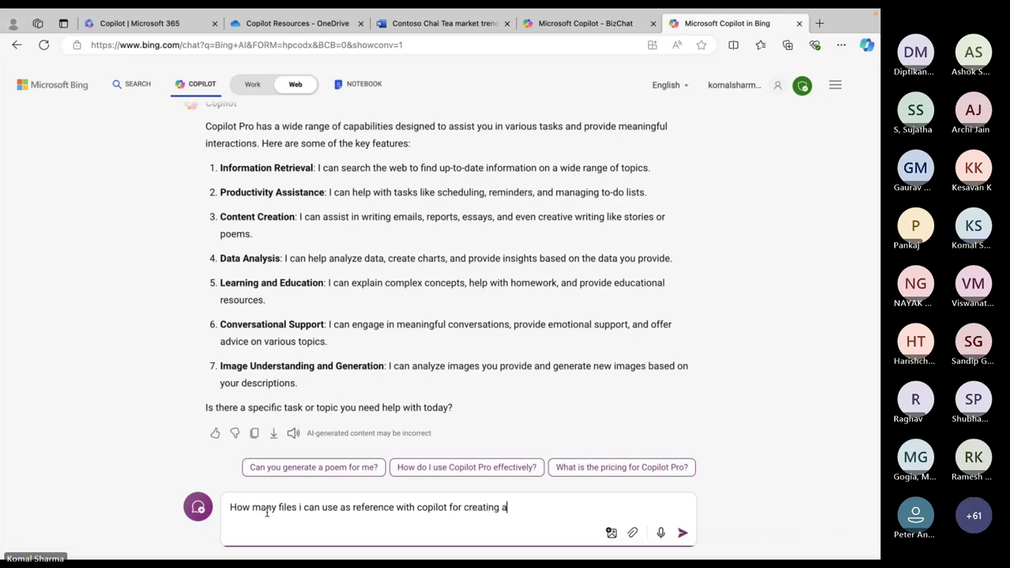
{"action": "type", "text": " documnt"}
{"action": "key", "text": "BackSpace"}
{"action": "type", "text": "ent"}
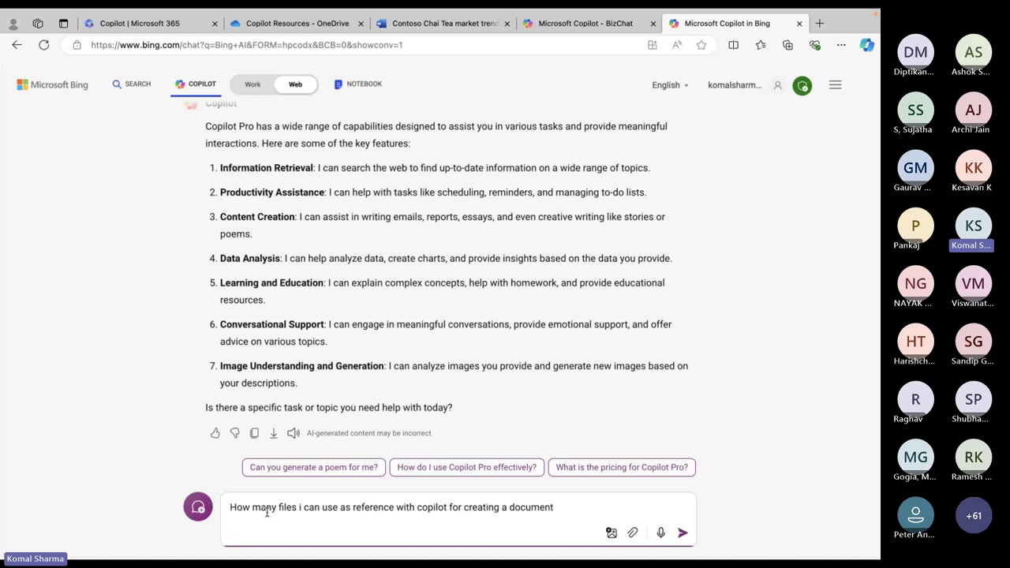
{"action": "key", "text": "Return"}
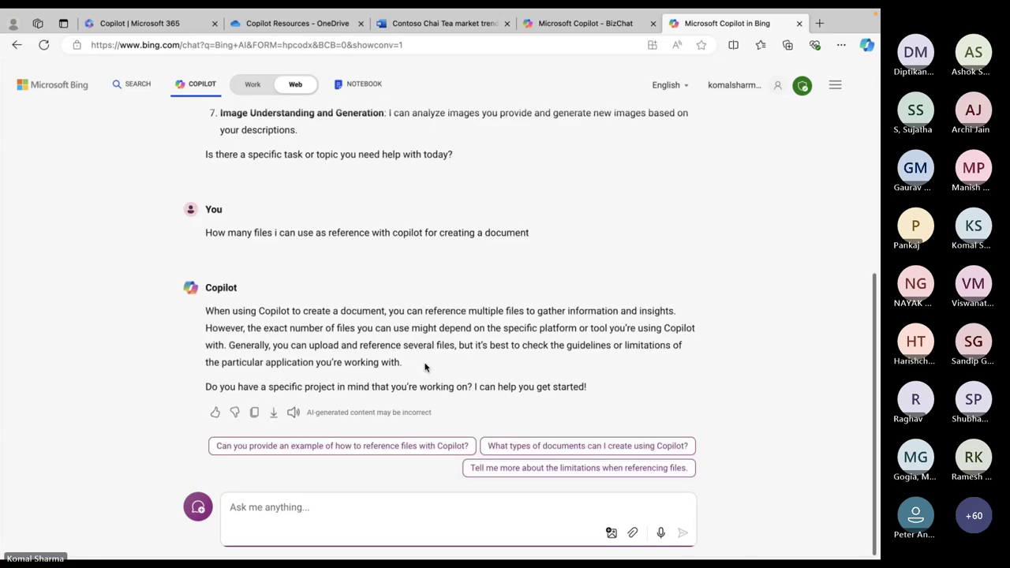
Switch Copilot back to Work mode and return to the earlier Work chat about copilot capabilities
{"action": "scroll", "coordinate": [710, 268], "scroll_direction": "up", "scroll_amount": 3}
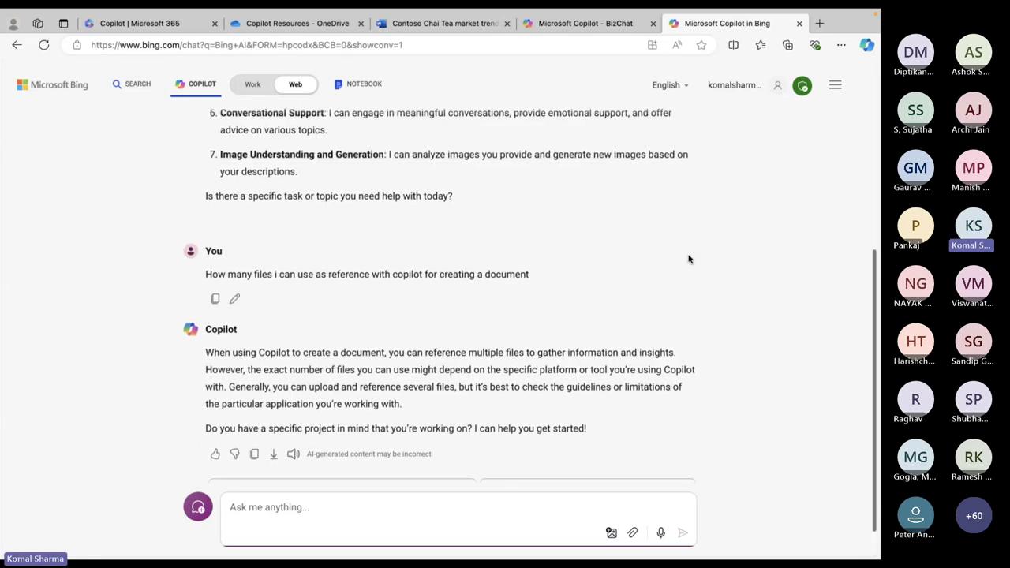
{"action": "scroll", "coordinate": [687, 259], "scroll_direction": "down", "scroll_amount": 3}
{"action": "scroll", "coordinate": [688, 259], "scroll_direction": "up", "scroll_amount": 4}
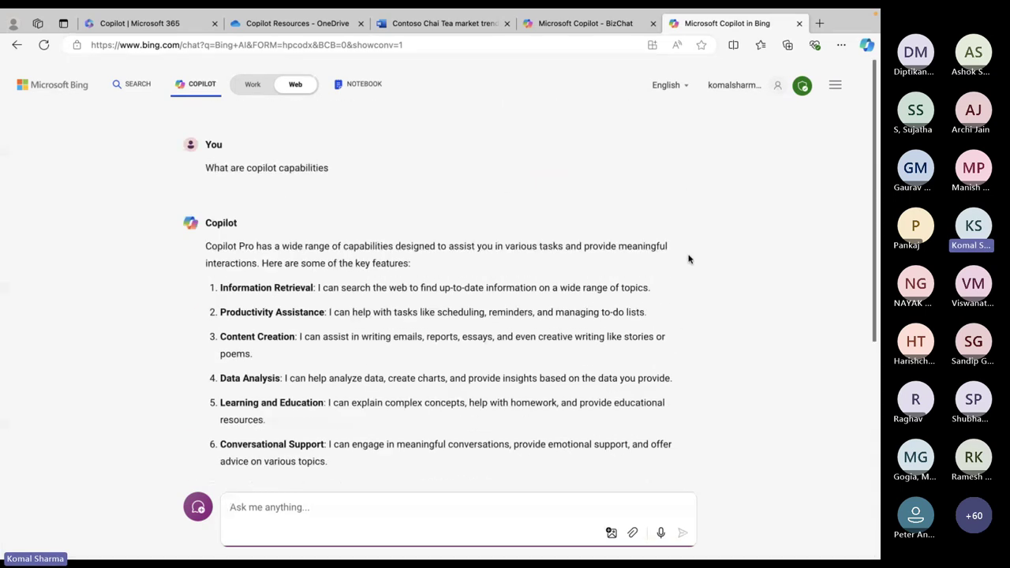
{"action": "left_click", "coordinate": [264, 91]}
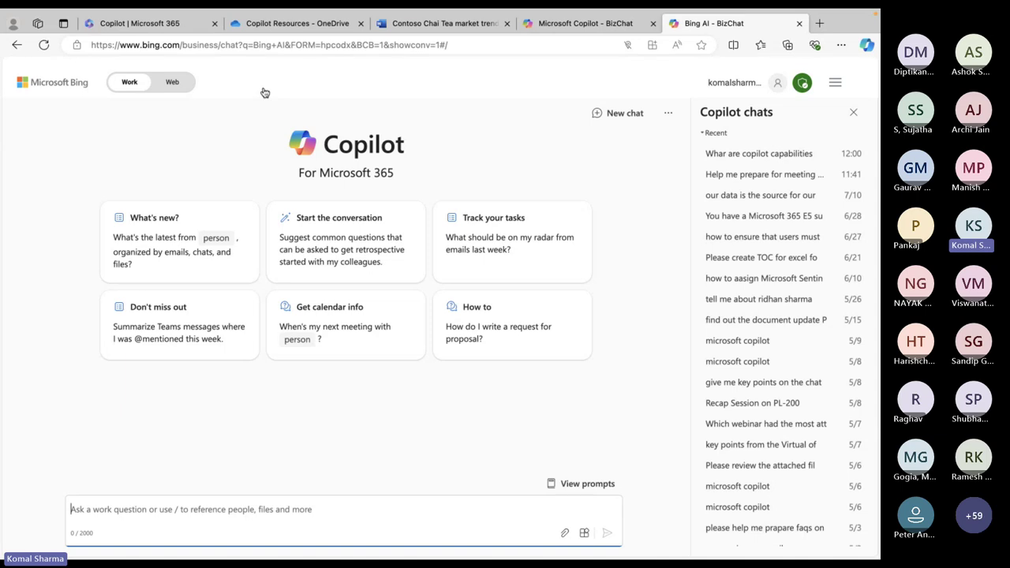
{"action": "left_click", "coordinate": [601, 24]}
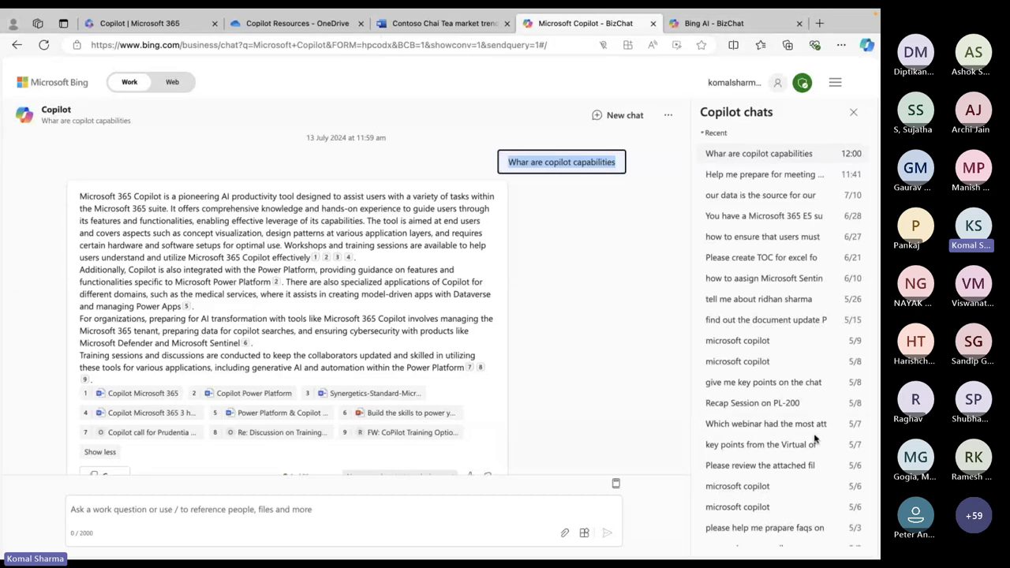
Check the newest messages in the Microsoft Teams meeting chat and return to the Work mode answer in Microsoft Edge
{"action": "key", "text": "alt+Tab"}
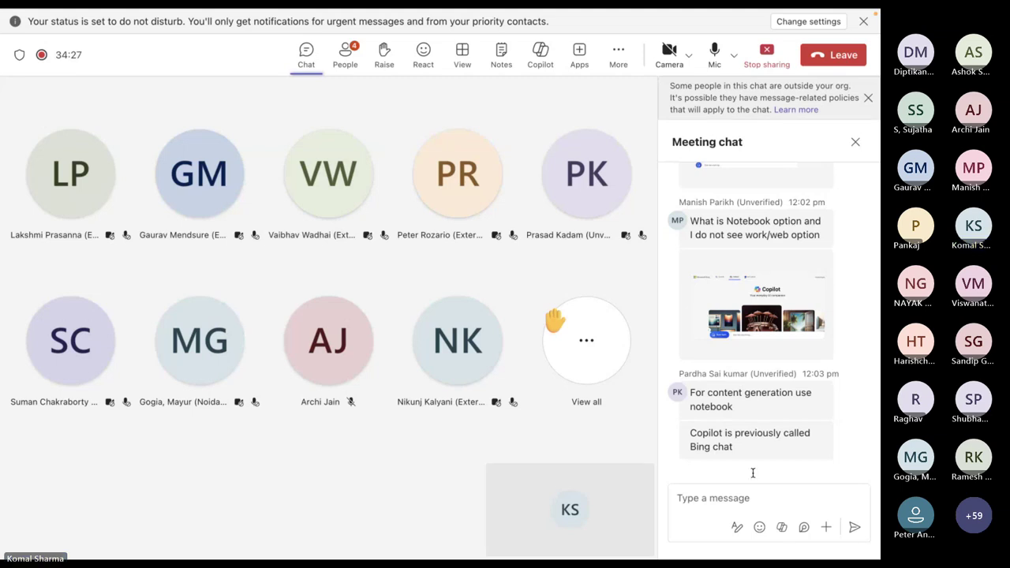
{"action": "key", "text": "alt+Tab"}
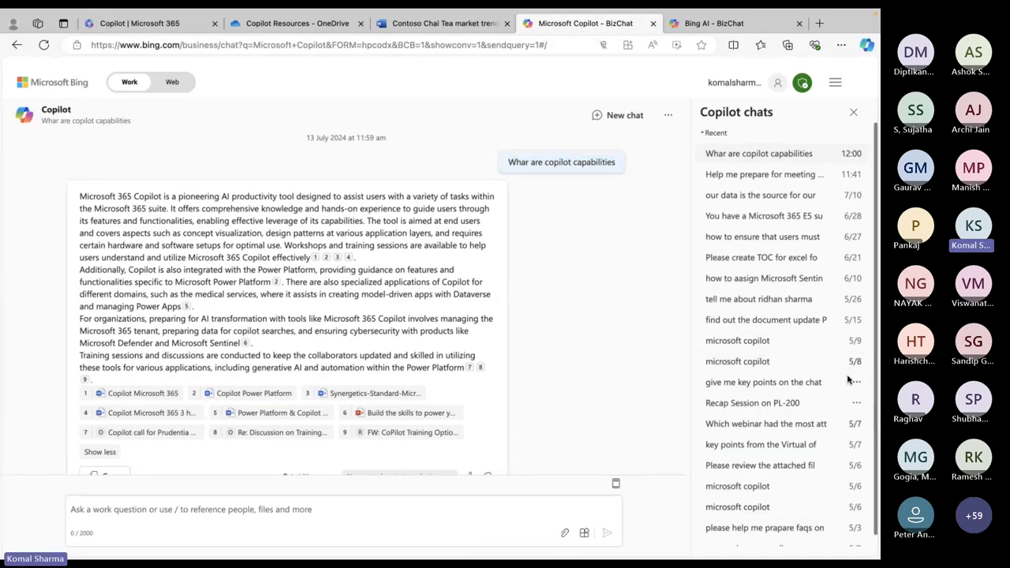
{"action": "key", "text": "alt+Tab"}
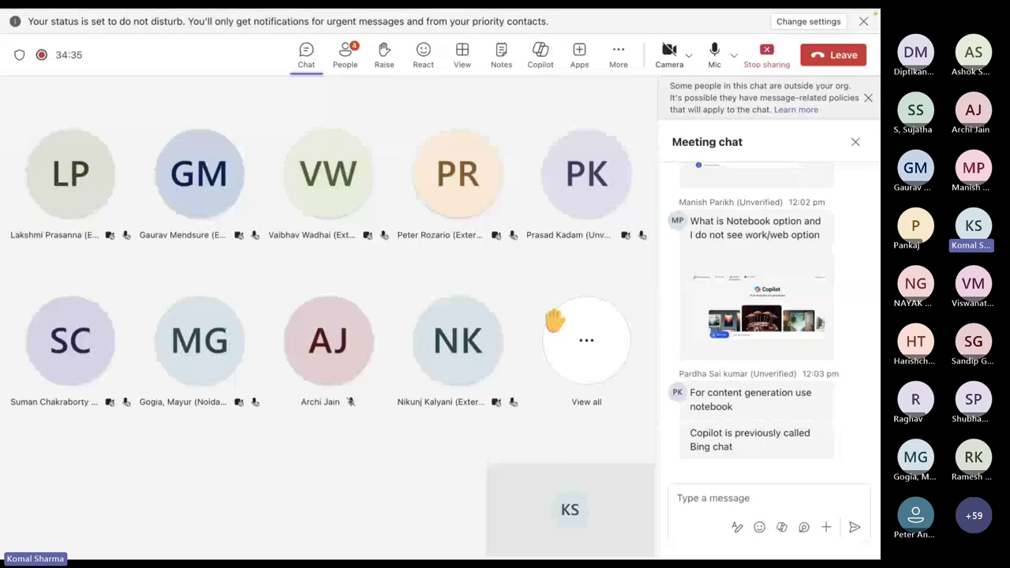
{"action": "left_click", "coordinate": [721, 502]}
{"action": "key", "text": "alt+Tab"}
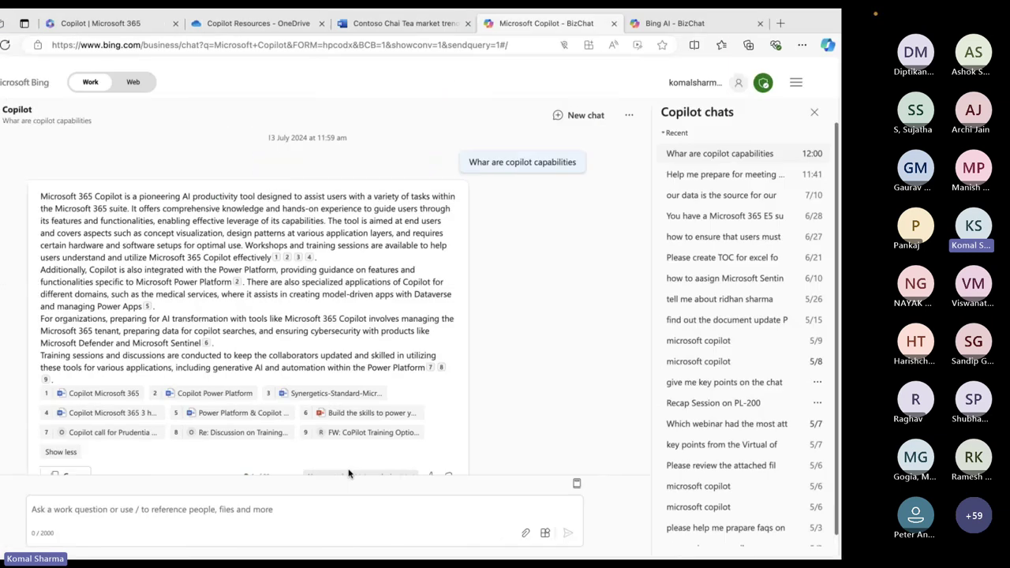
{"action": "scroll", "coordinate": [557, 331], "scroll_direction": "down", "scroll_amount": 1}
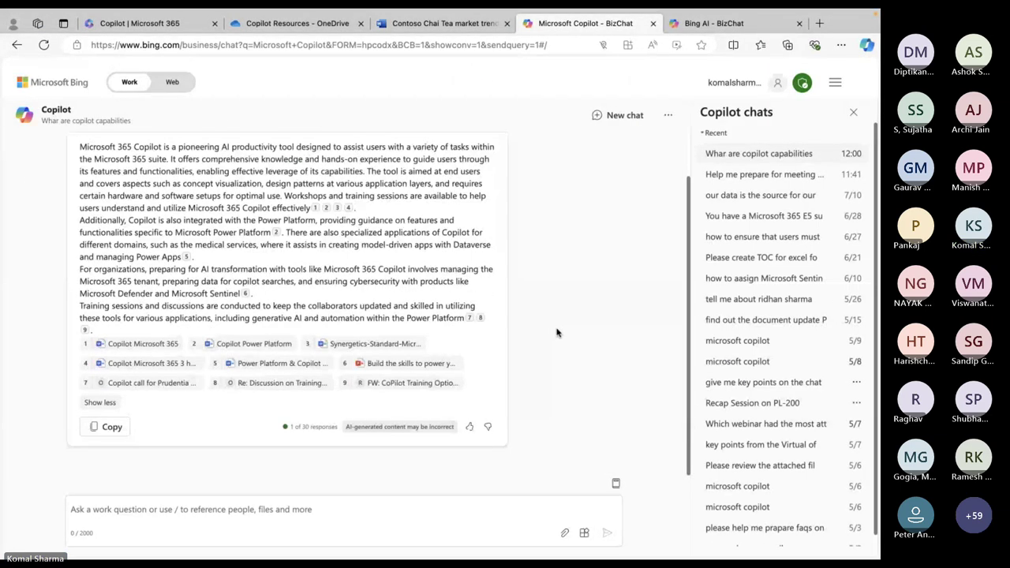
{"action": "scroll", "coordinate": [557, 331], "scroll_direction": "up", "scroll_amount": 1}
Switch to the PowerPoint slide show and advance to the "Summarize and draft emails with Copilot in Outlook" slide
{"action": "key", "text": "ctrl+Up"}
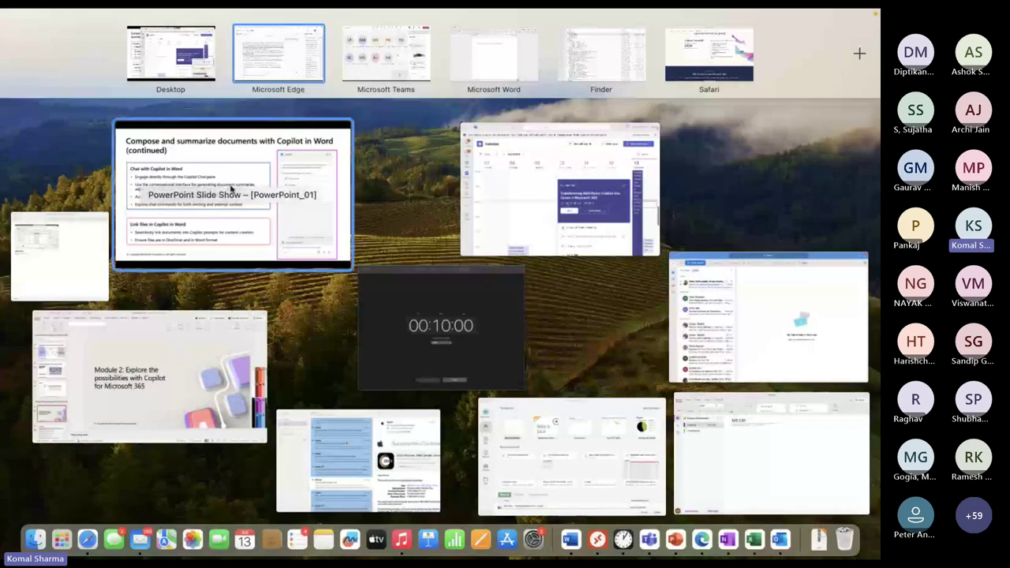
{"action": "left_click", "coordinate": [228, 203]}
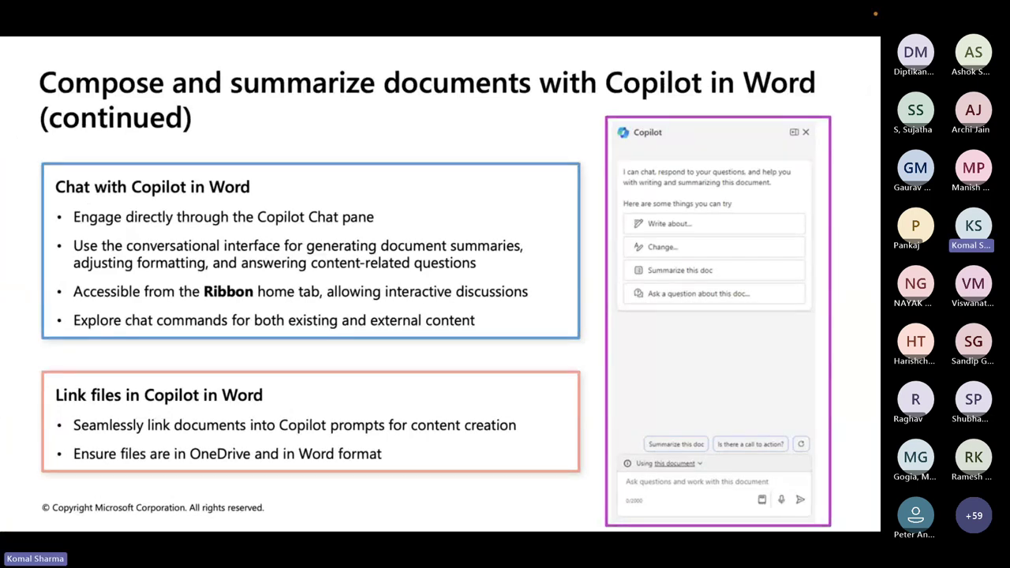
{"action": "left_click", "coordinate": [382, 205]}
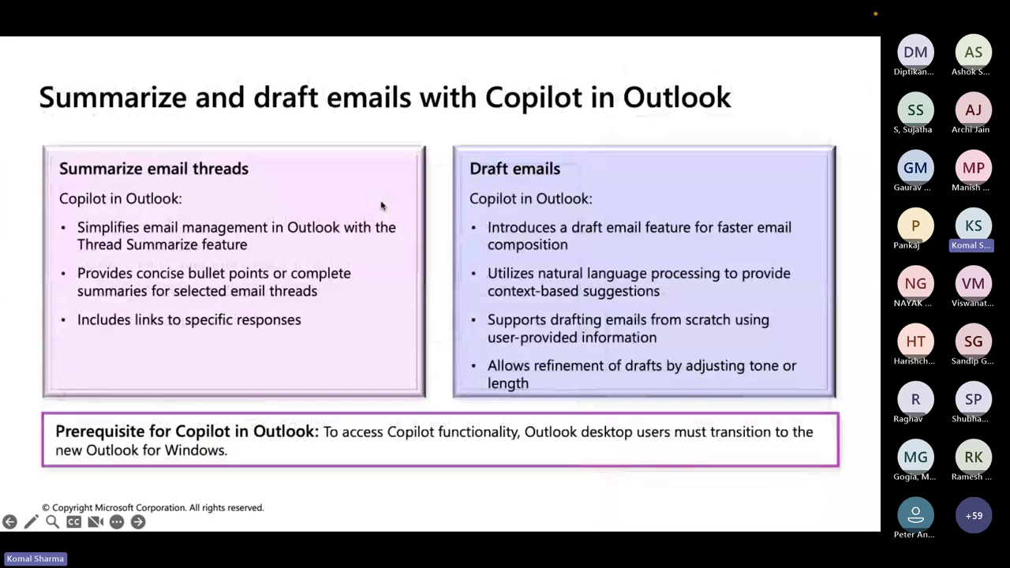
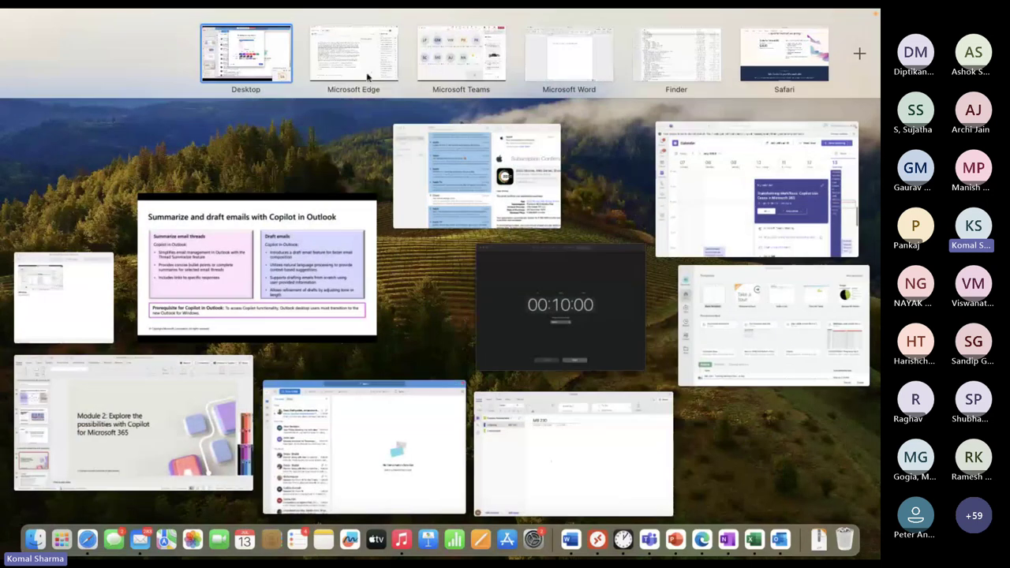
Switch to Microsoft Edge, open Outlook from the OneDrive page's Microsoft 365 apps, and show the Favorites Inbox
{"action": "left_click", "coordinate": [378, 75]}
{"action": "left_click", "coordinate": [298, 23]}
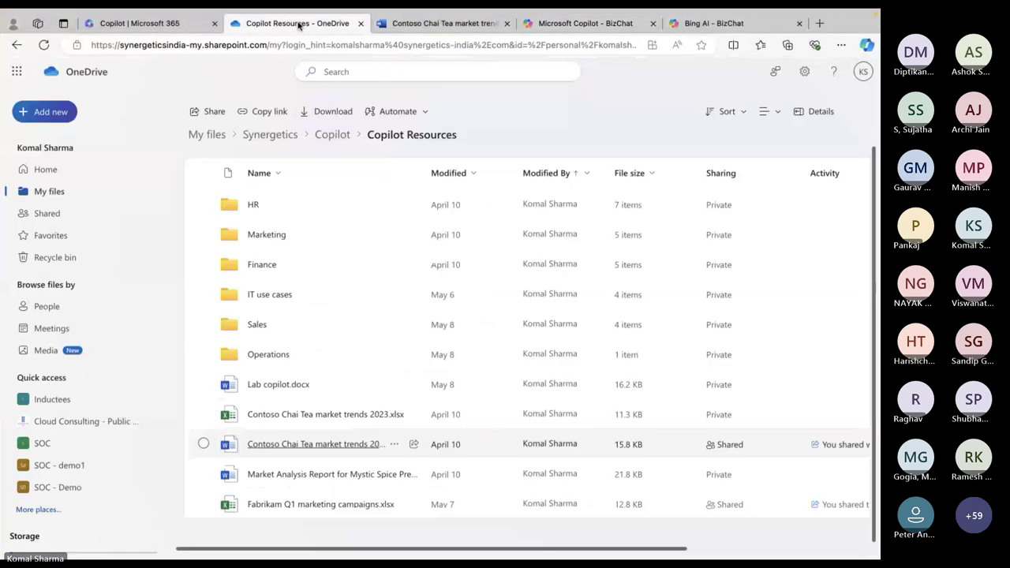
{"action": "left_click", "coordinate": [17, 75]}
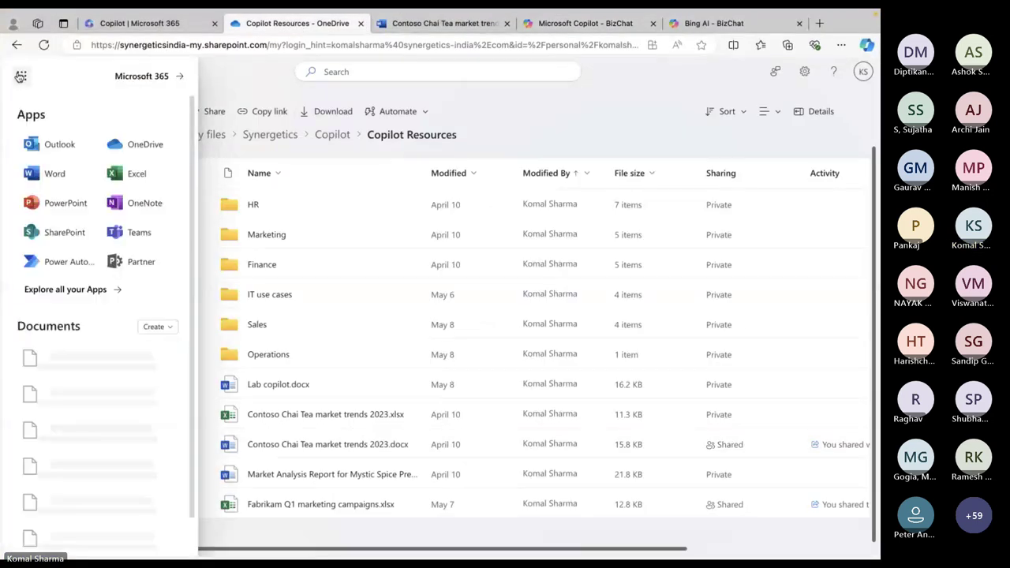
{"action": "left_click", "coordinate": [52, 145]}
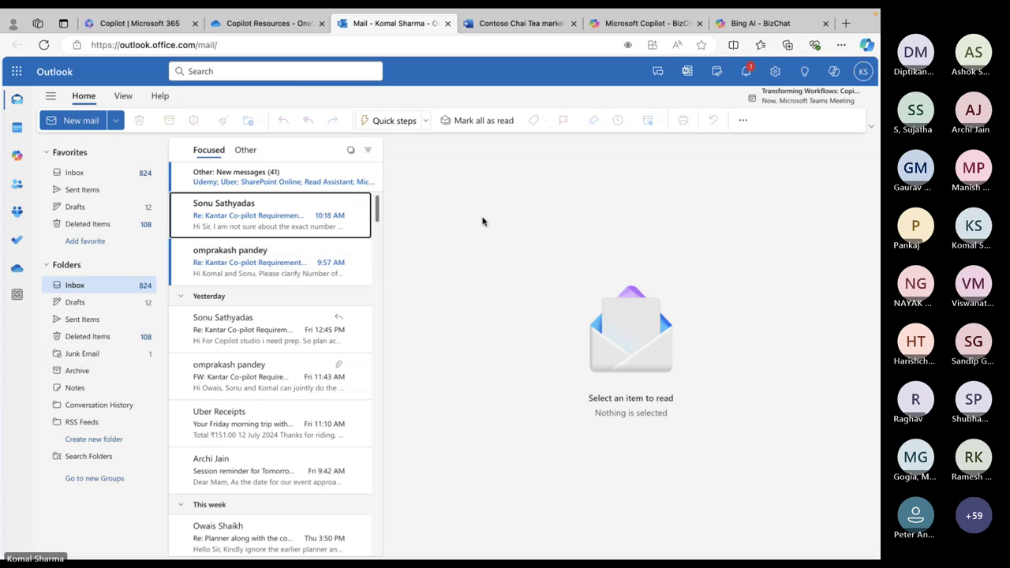
{"action": "left_click", "coordinate": [83, 172]}
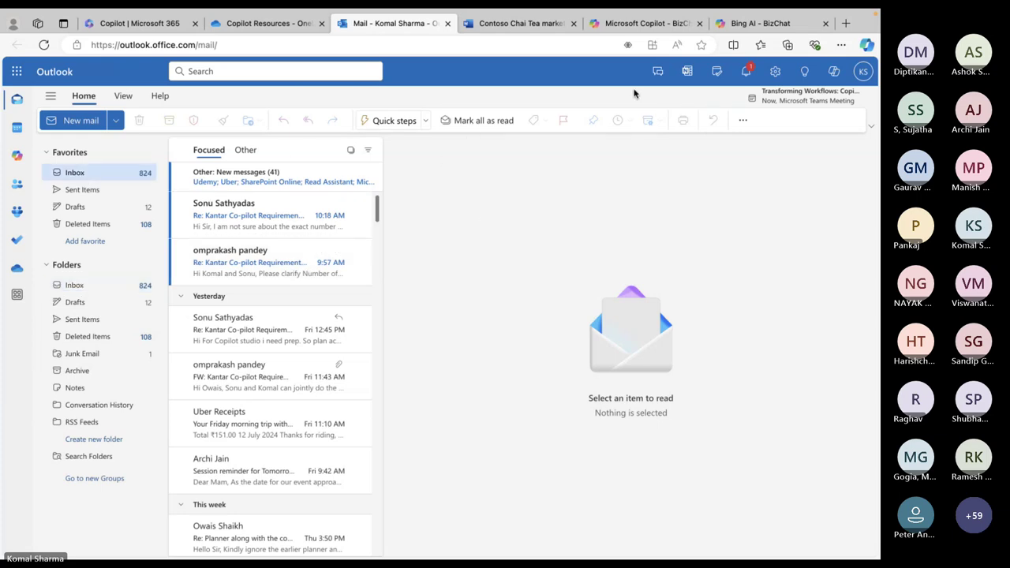
{"action": "left_click", "coordinate": [835, 72]}
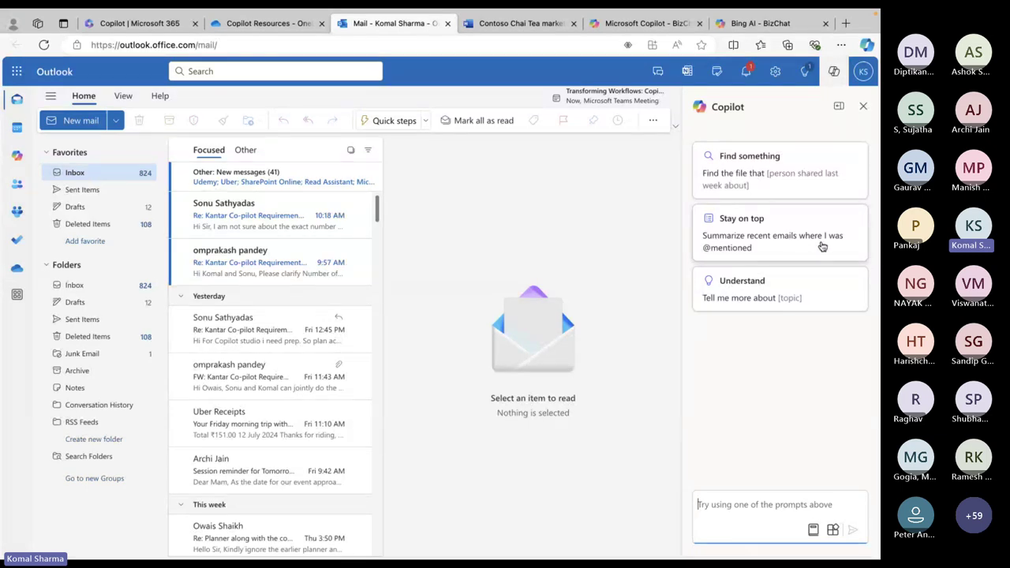
{"action": "left_click", "coordinate": [768, 243]}
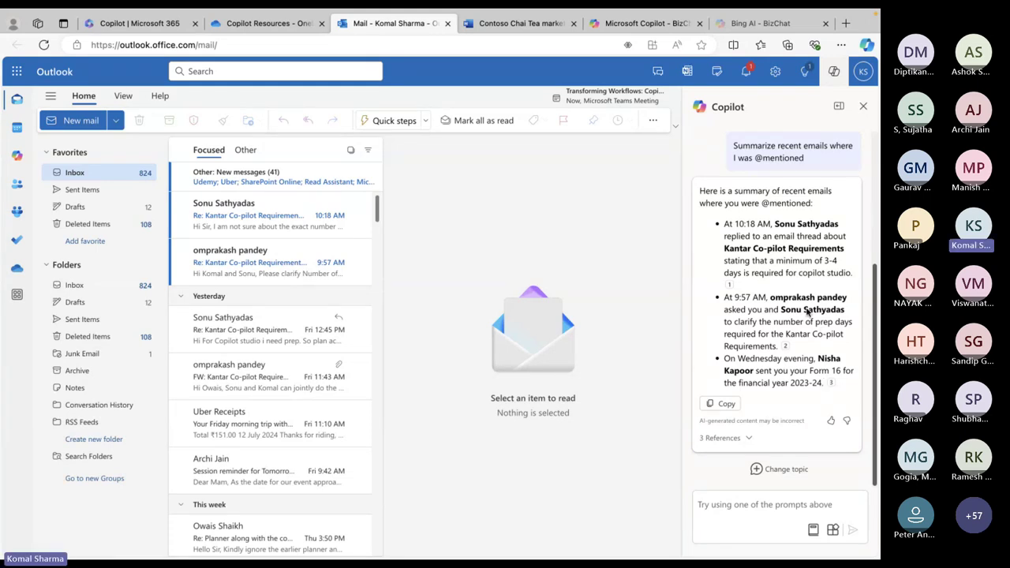
{"action": "scroll", "coordinate": [783, 322], "scroll_direction": "up", "scroll_amount": 1}
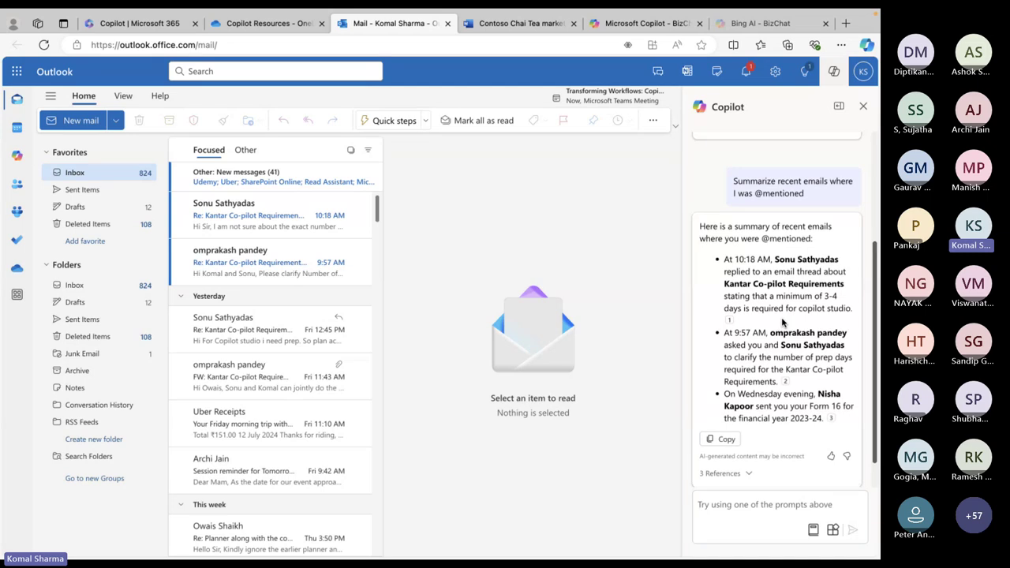
{"action": "scroll", "coordinate": [782, 322], "scroll_direction": "down", "scroll_amount": 1}
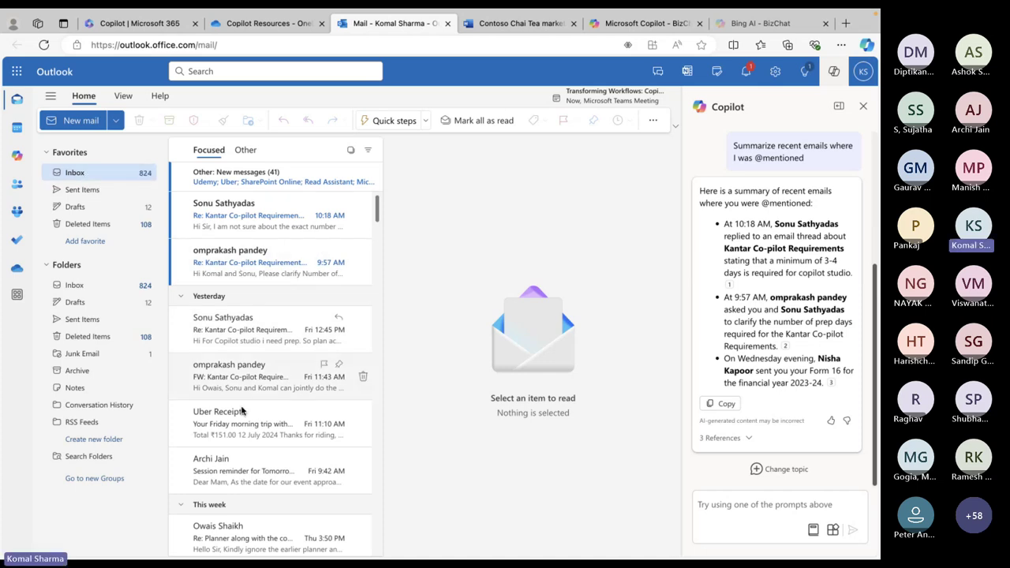
{"action": "scroll", "coordinate": [249, 426], "scroll_direction": "down", "scroll_amount": 3}
{"action": "scroll", "coordinate": [249, 437], "scroll_direction": "down", "scroll_amount": 4}
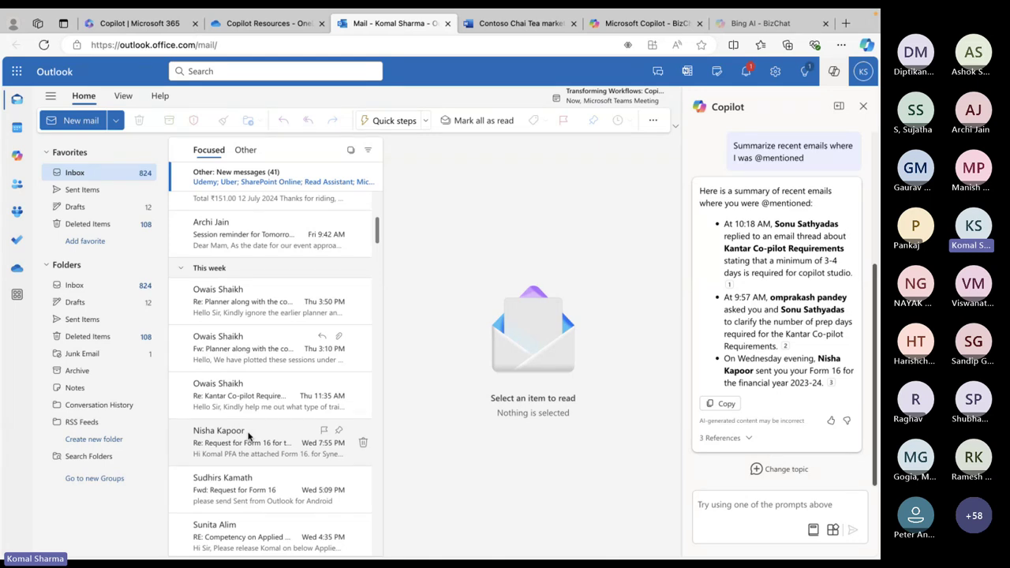
{"action": "scroll", "coordinate": [248, 437], "scroll_direction": "down", "scroll_amount": 5}
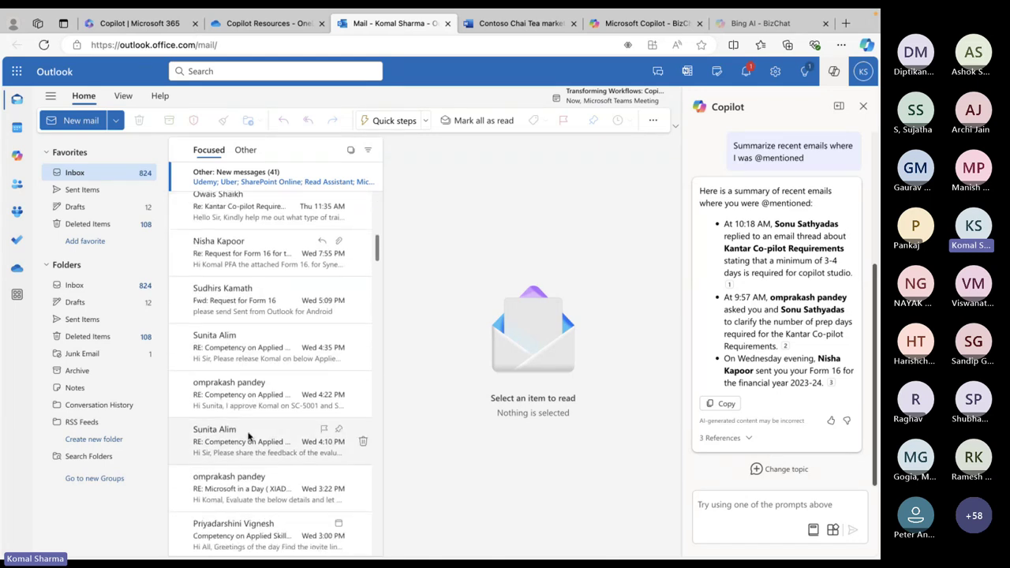
{"action": "scroll", "coordinate": [237, 332], "scroll_direction": "up", "scroll_amount": 8}
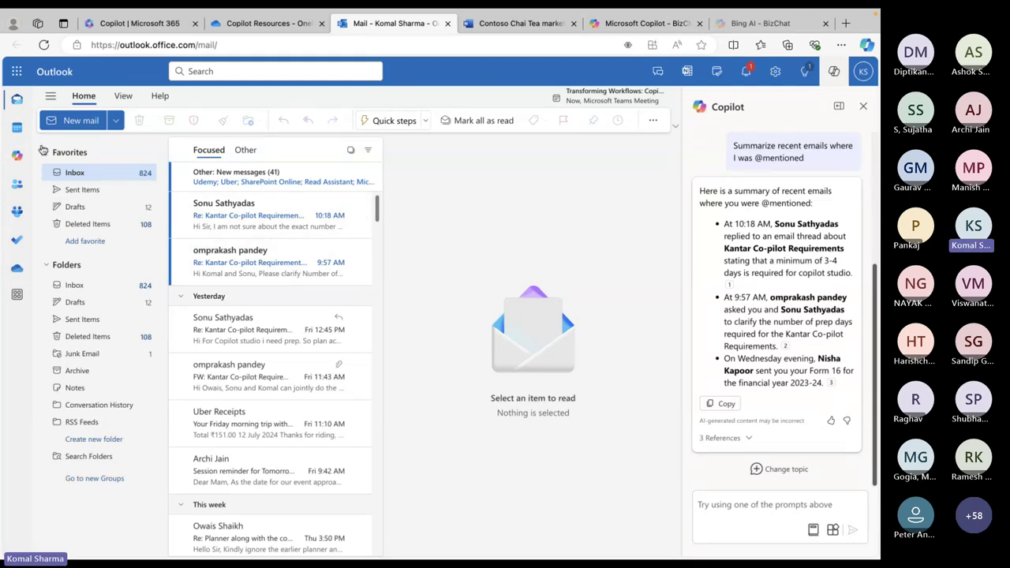
Start a new email, close the Copilot chat, and open Draft with Copilot in the message body
{"action": "left_click", "coordinate": [71, 122]}
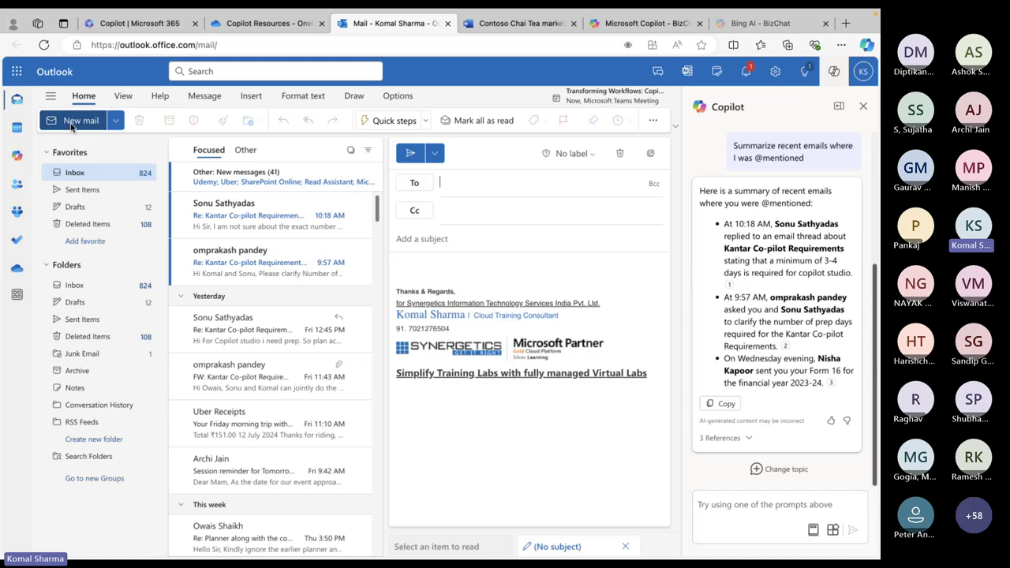
{"action": "left_click", "coordinate": [863, 108]}
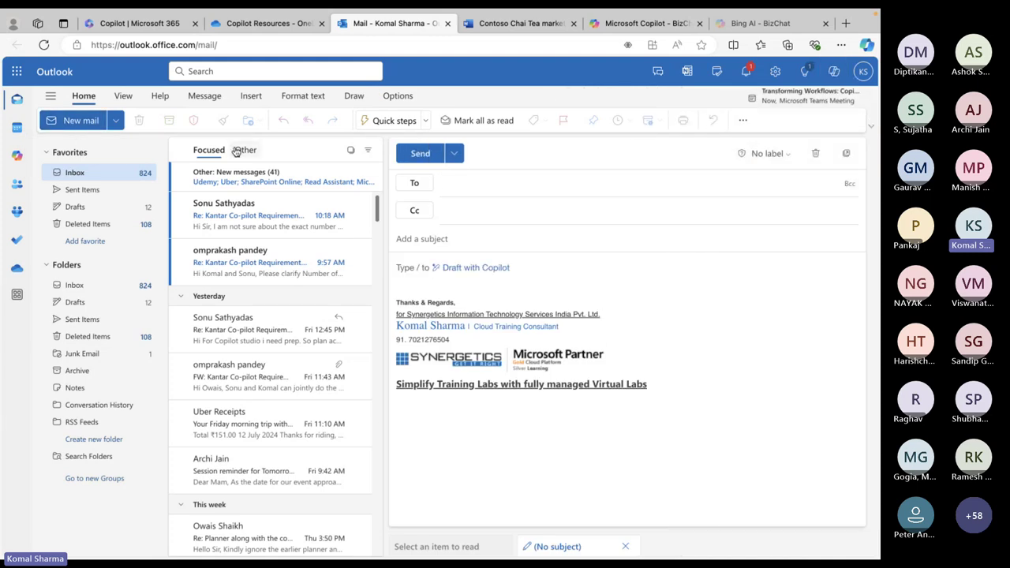
{"action": "mouse_move", "coordinate": [359, 268]}
{"action": "left_click", "coordinate": [477, 269]}
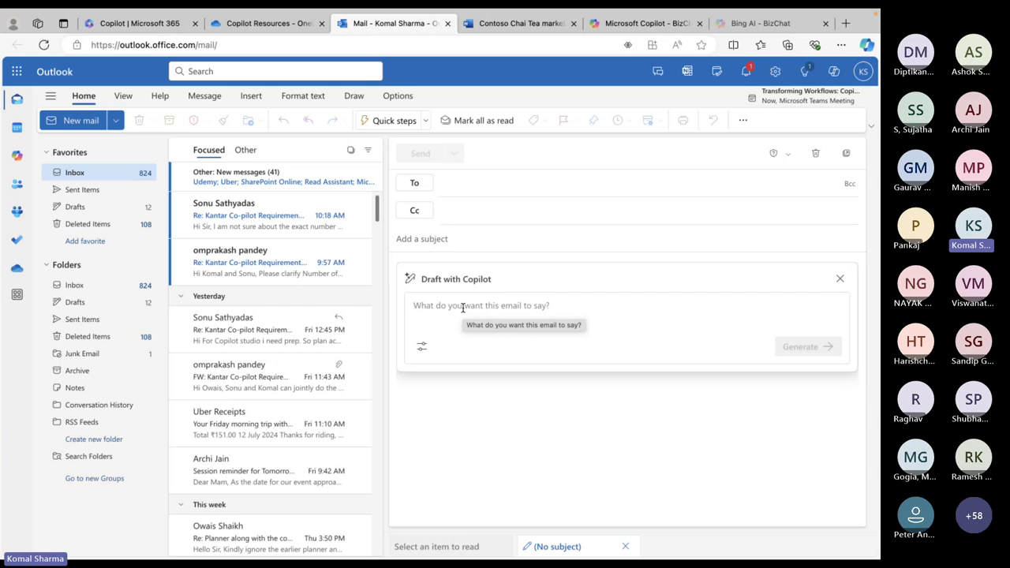
Generate a Copilot draft from the prompt "Please write an email to request for travel leave for 2 days for my training assignment"
{"action": "type", "text": "Please "}
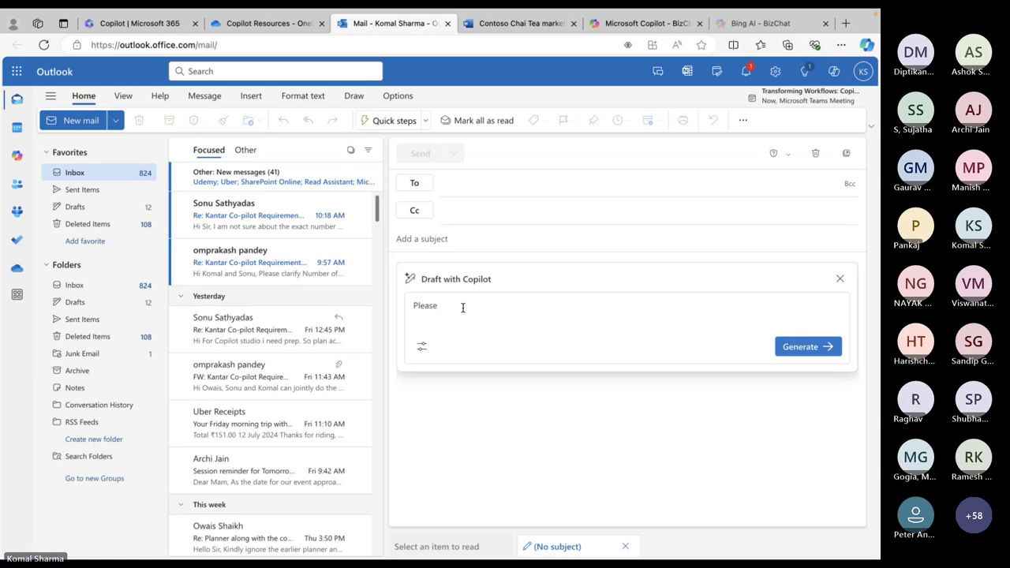
{"action": "type", "text": "write an email to"}
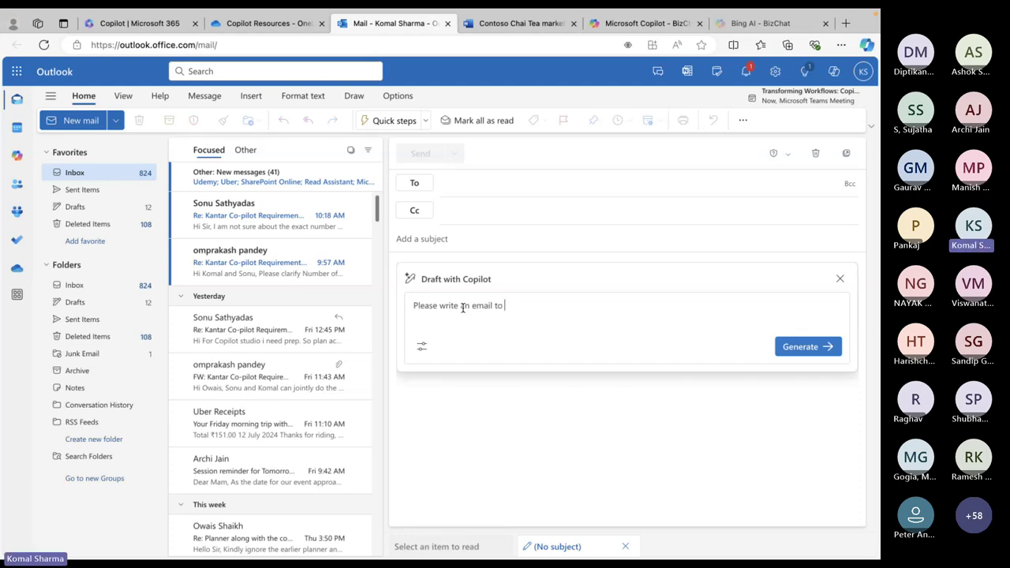
{"action": "type", "text": "request"}
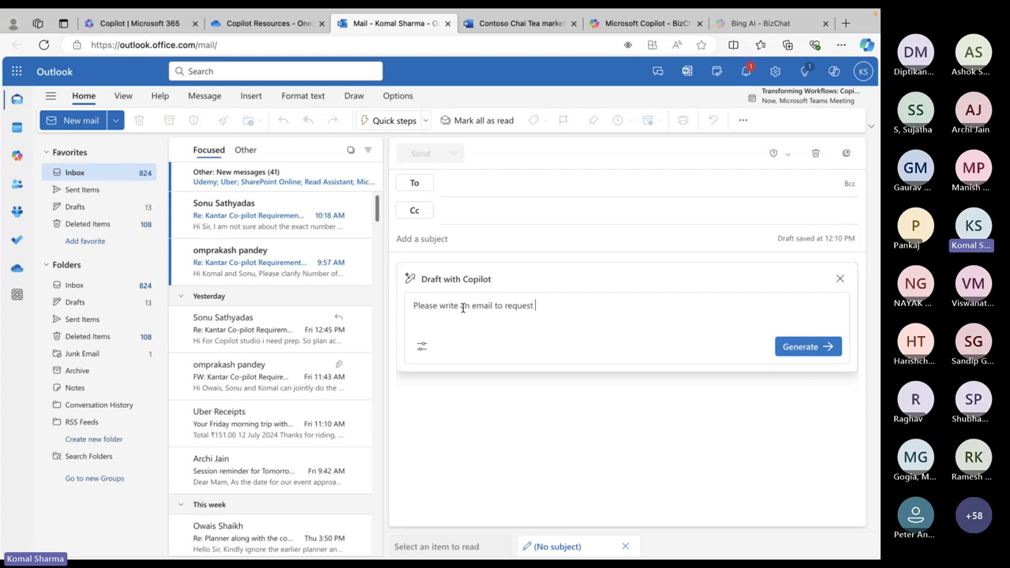
{"action": "type", "text": "rave"}
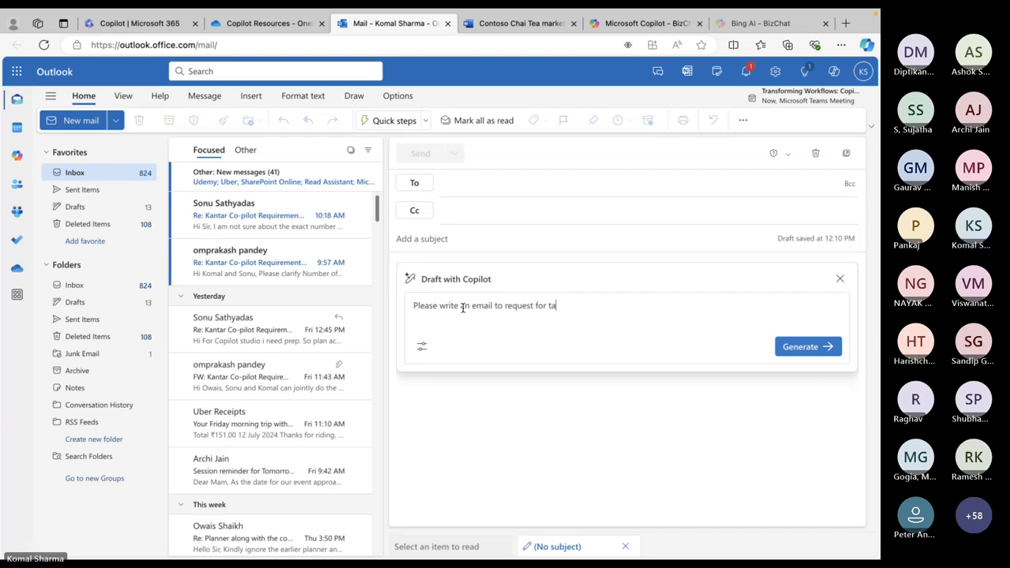
{"action": "type", "text": "l leave for 5"}
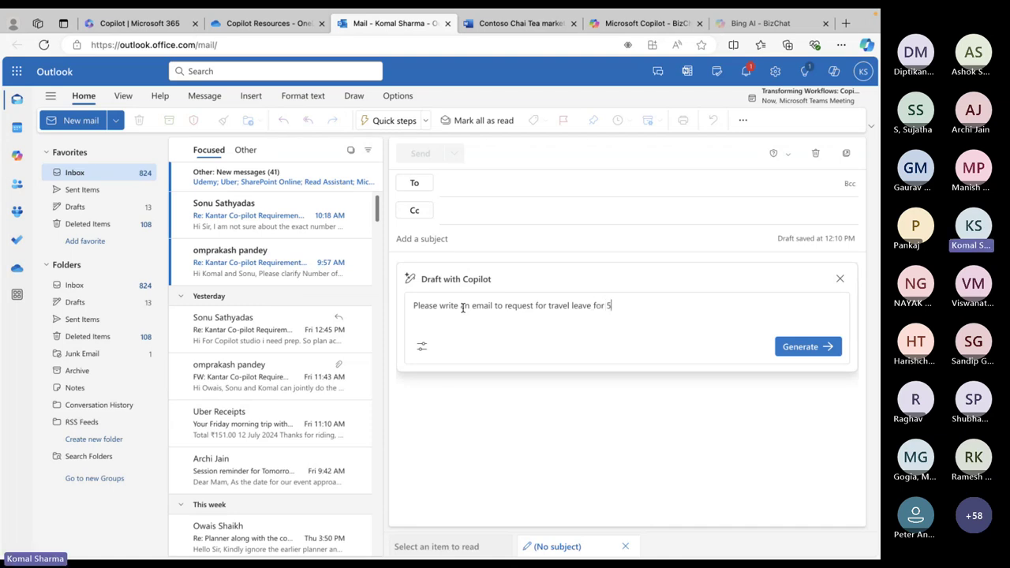
{"action": "key", "text": "BackSpace"}
{"action": "type", "text": "2 "}
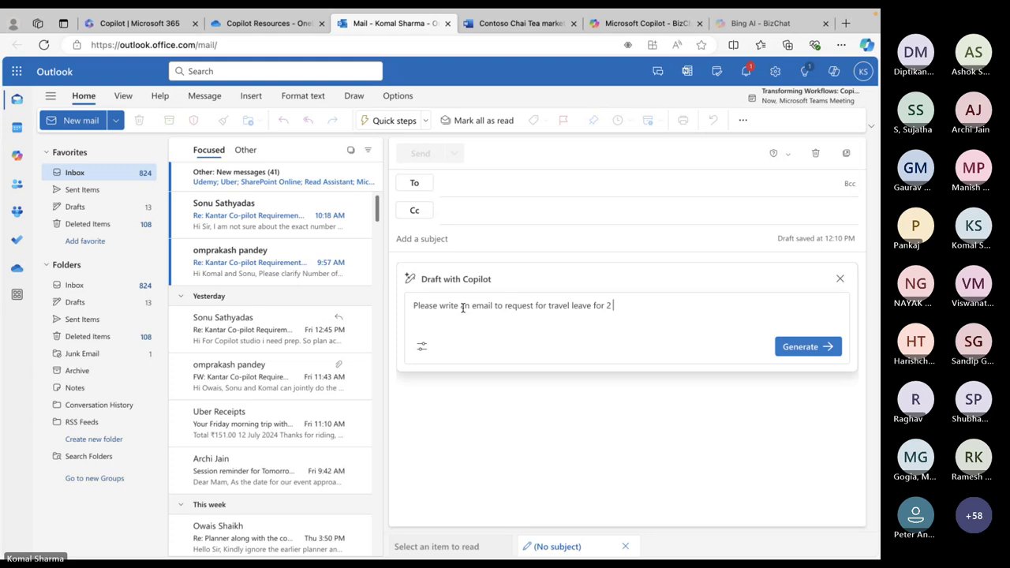
{"action": "type", "text": "days for."}
{"action": "type", "text": " y"}
{"action": "key", "text": "BackSpace"}
{"action": "key", "text": "BackSpace"}
{"action": "key", "text": "BackSpace"}
{"action": "type", "text": "my training assig"}
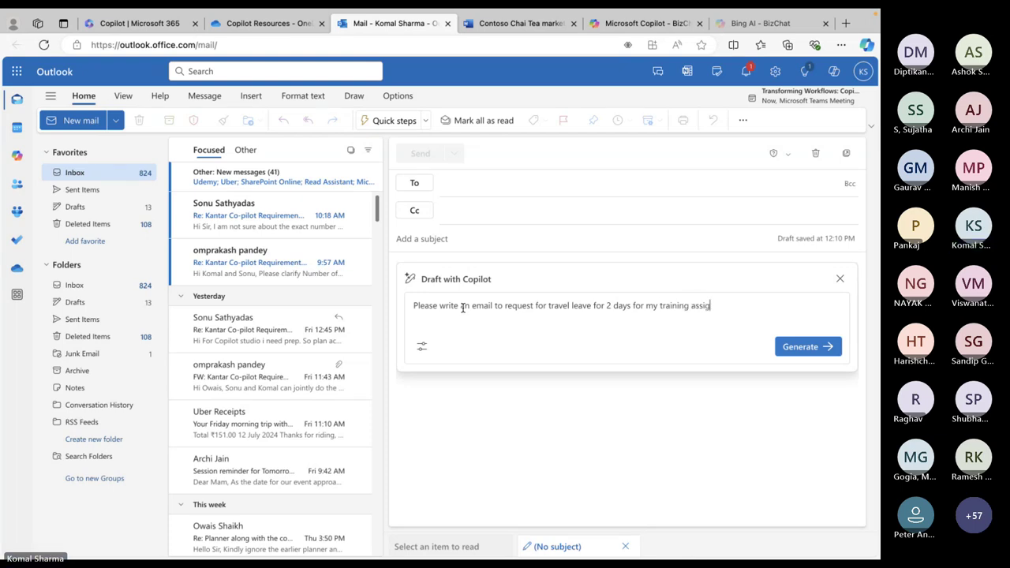
{"action": "type", "text": "nment"}
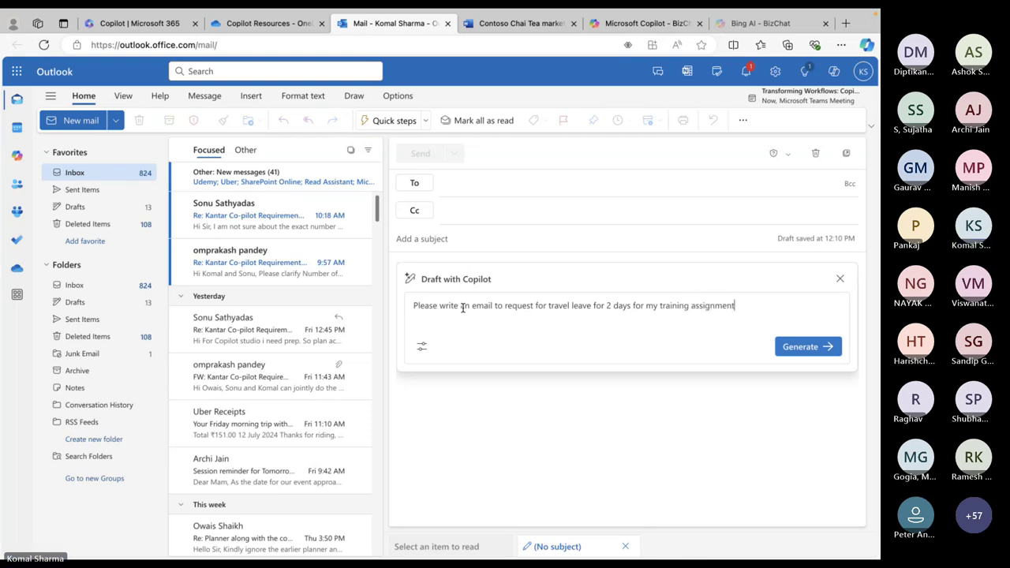
{"action": "left_click", "coordinate": [809, 347]}
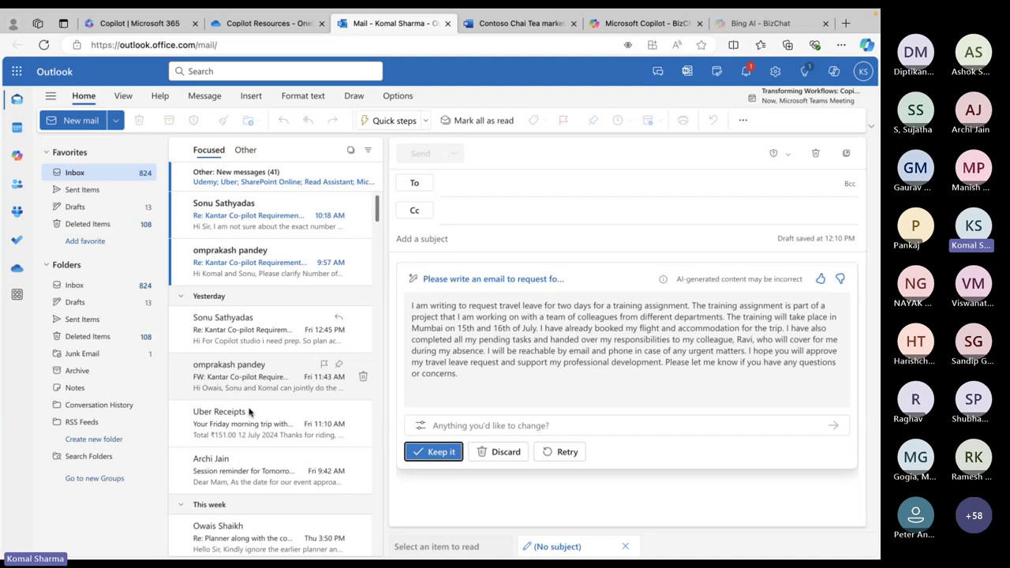
Open the "Session reminder for Tomorrow(Copilot)" email and look through its session flow
{"action": "scroll", "coordinate": [258, 394], "scroll_direction": "down", "scroll_amount": 1}
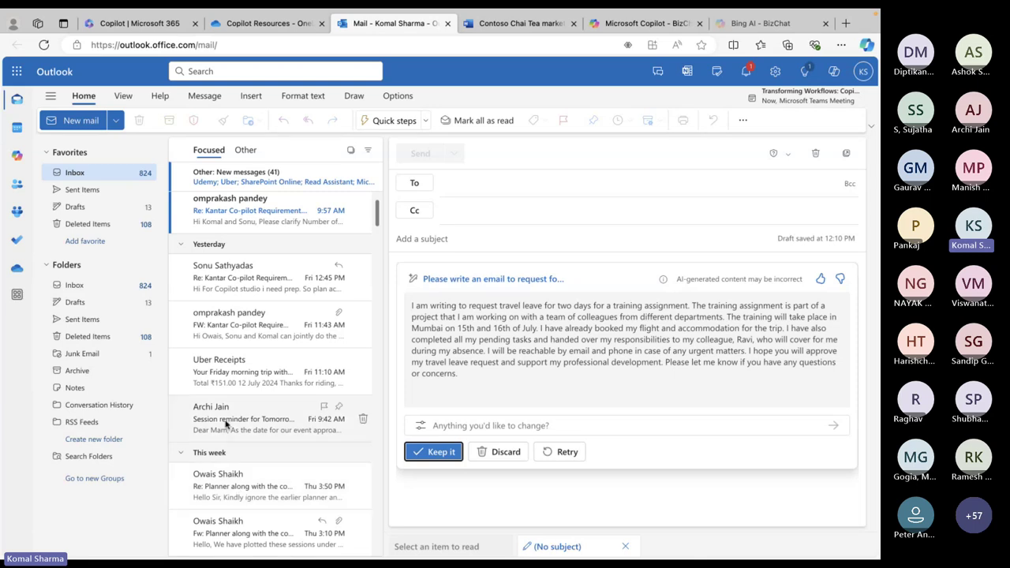
{"action": "left_click", "coordinate": [261, 418]}
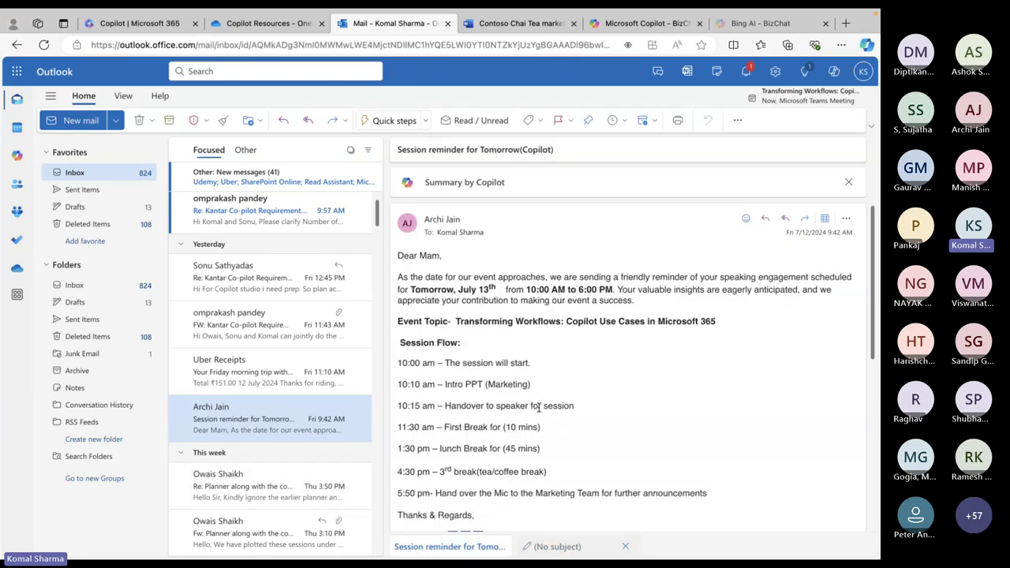
{"action": "scroll", "coordinate": [539, 406], "scroll_direction": "down", "scroll_amount": 2}
{"action": "scroll", "coordinate": [543, 404], "scroll_direction": "up", "scroll_amount": 2}
{"action": "left_click", "coordinate": [765, 221]}
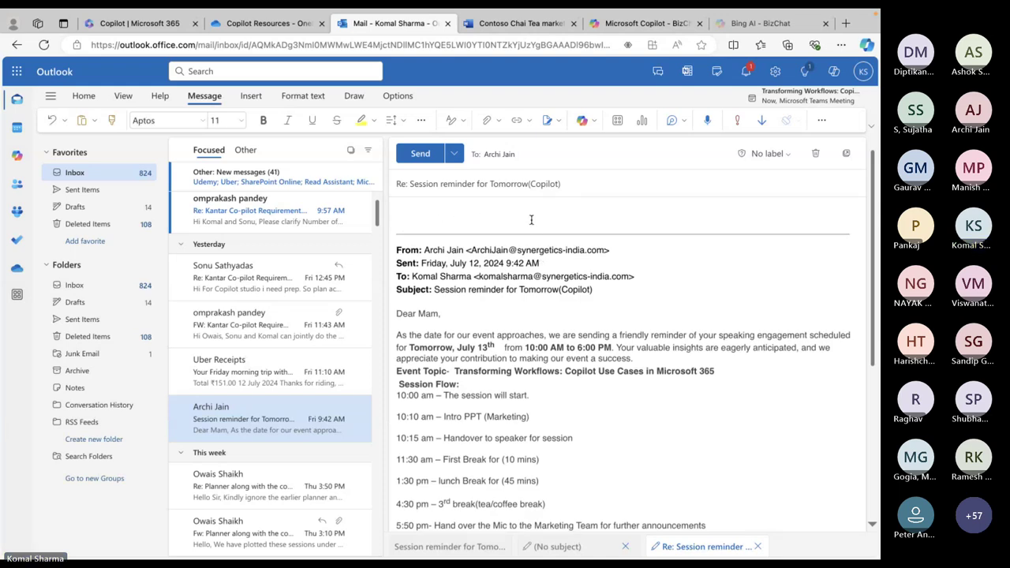
{"action": "left_click", "coordinate": [817, 154]}
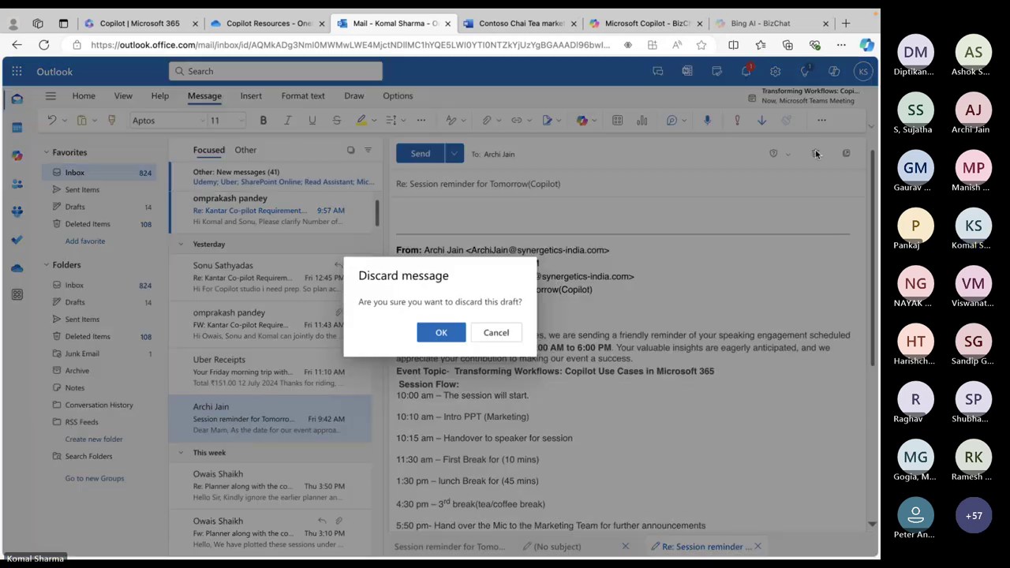
{"action": "left_click", "coordinate": [436, 338]}
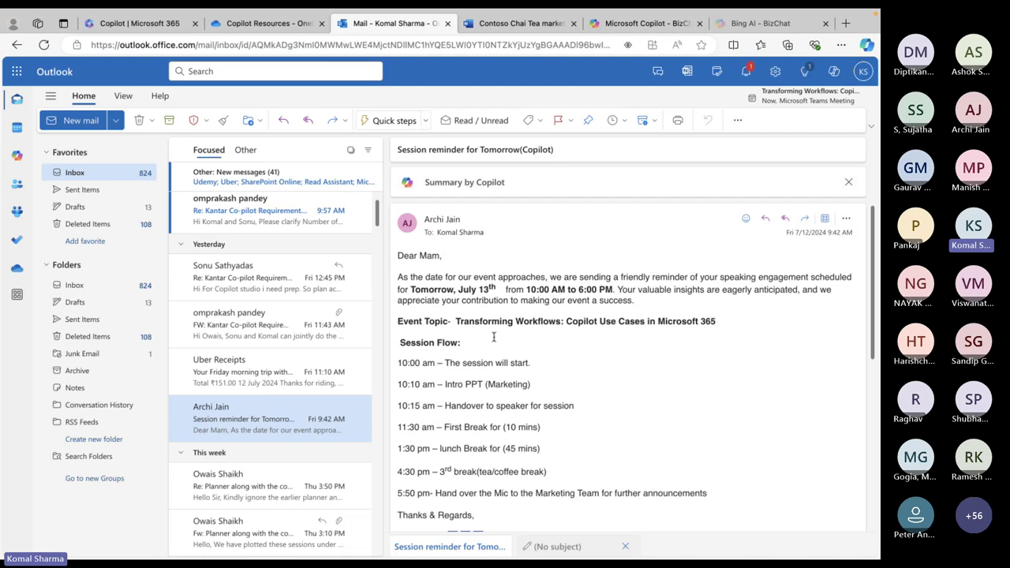
Open Friday's 12:45 PM "Re: Kantar Co-pilot Requirements**Urgent" thread, generate its Summary by Copilot, and dismiss the summary after reading
{"action": "scroll", "coordinate": [574, 358], "scroll_direction": "down", "scroll_amount": 3}
{"action": "scroll", "coordinate": [575, 359], "scroll_direction": "up", "scroll_amount": 3}
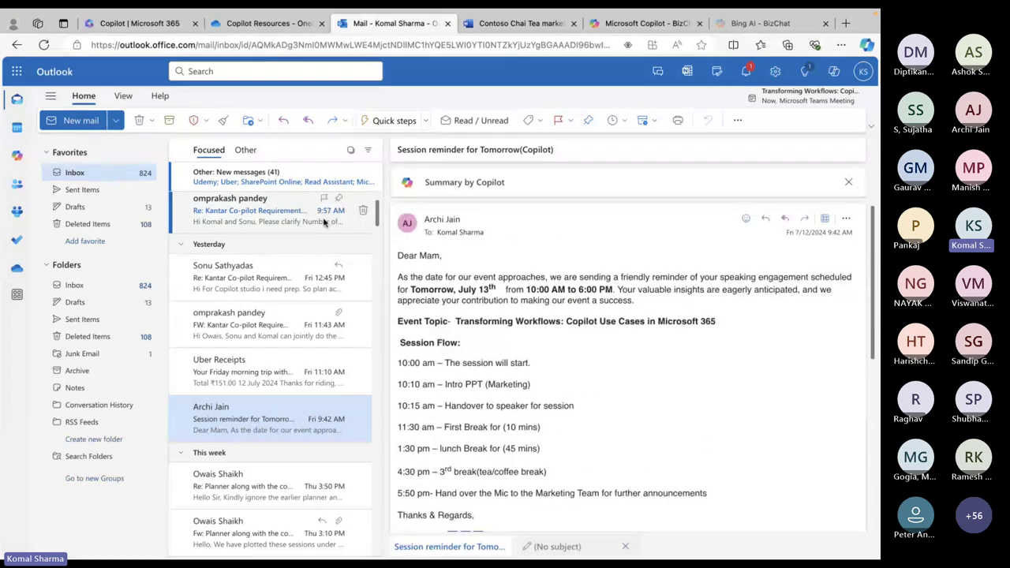
{"action": "left_click", "coordinate": [229, 281]}
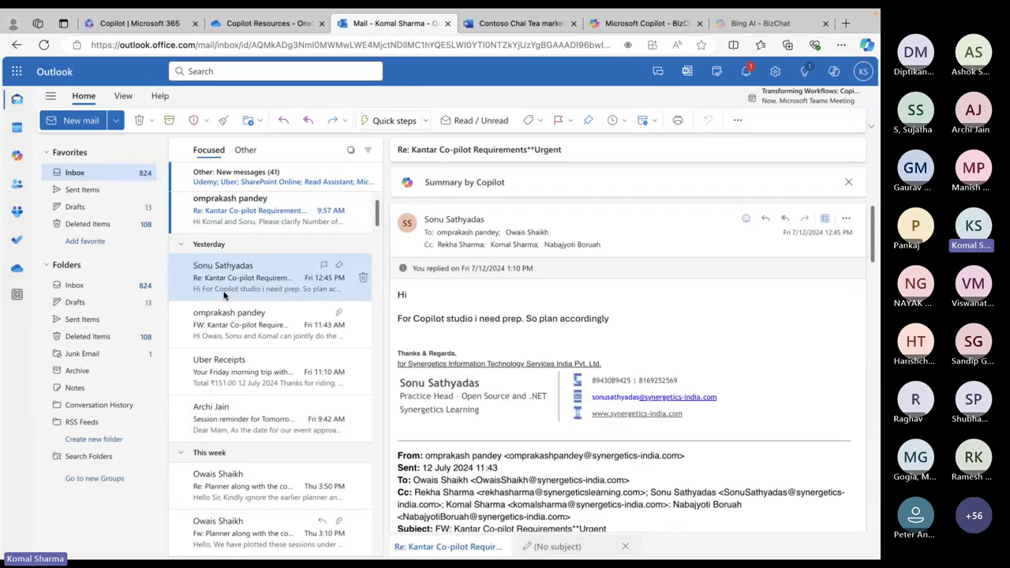
{"action": "left_click", "coordinate": [457, 184]}
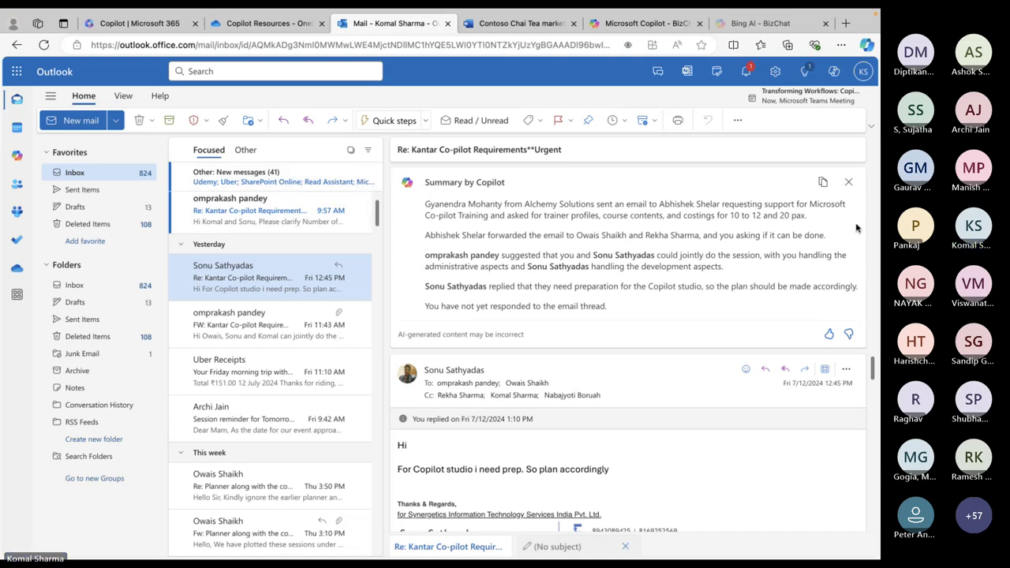
{"action": "left_click", "coordinate": [849, 183]}
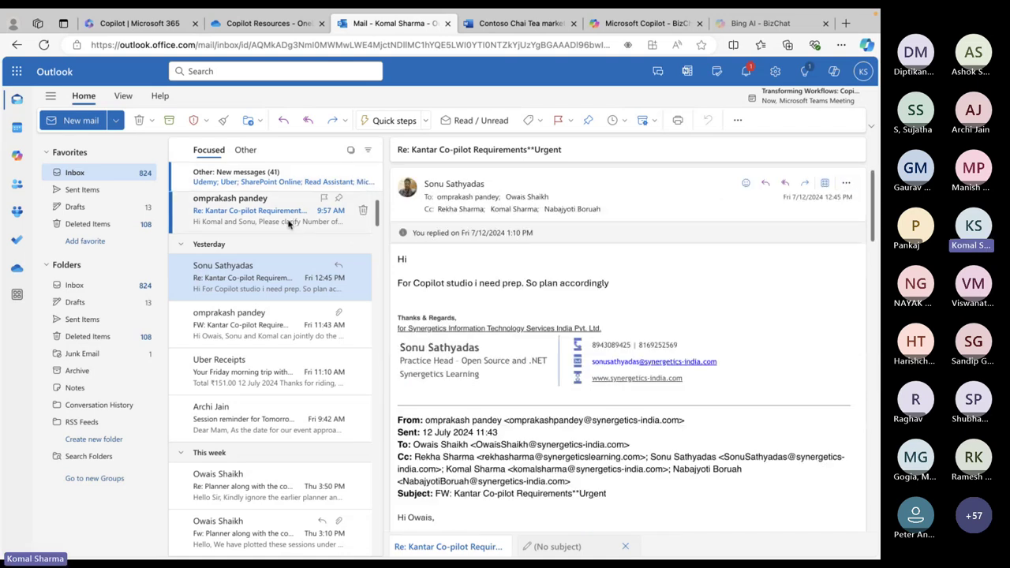
Open the "FW: Kantar Co-pilot Requirements**Urgent" email and switch to Microsoft Teams to check the meeting chat
{"action": "left_click", "coordinate": [230, 316]}
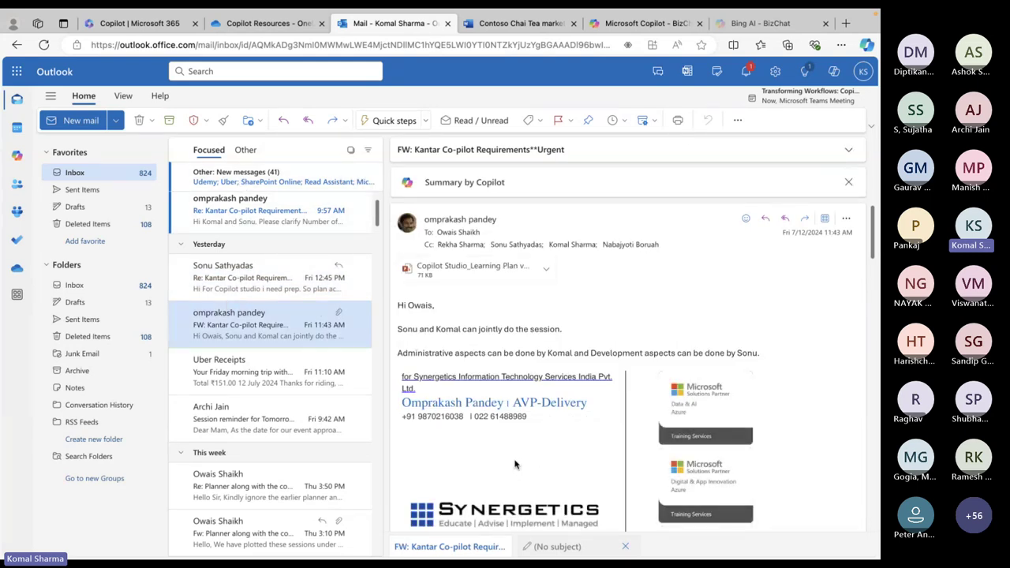
{"action": "key", "text": "alt+Tab"}
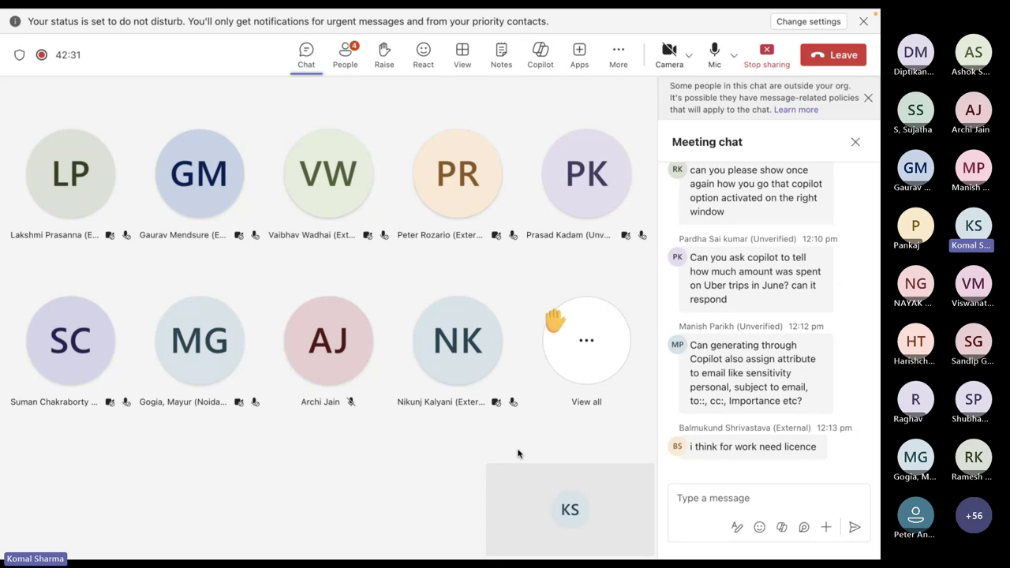
Switch to Microsoft Edge, close the "Microsoft Copilot - BizChat" tab, and set the remaining Bing Copilot chat to Web mode
{"action": "key", "text": "ctrl+Up"}
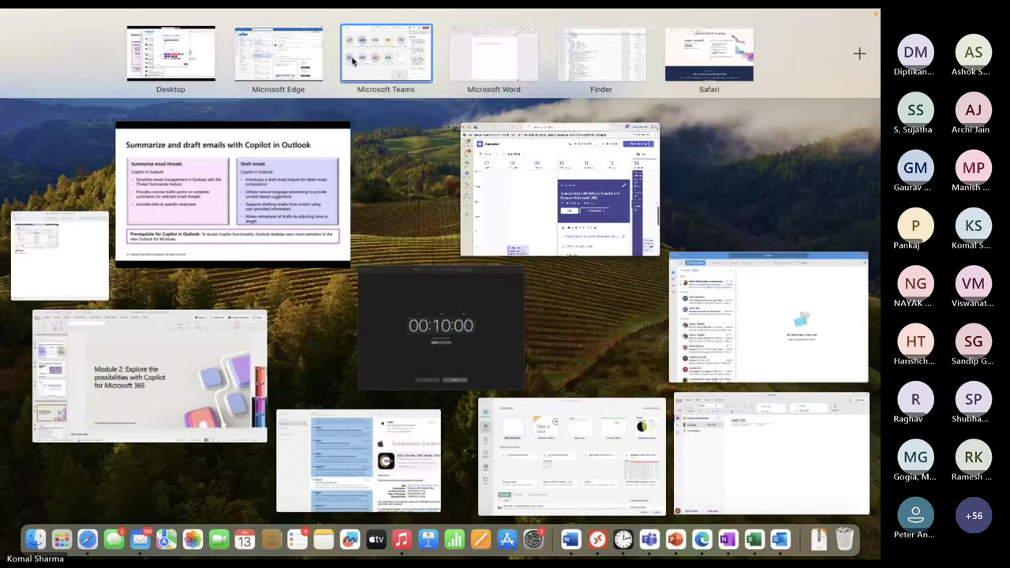
{"action": "left_click", "coordinate": [286, 63]}
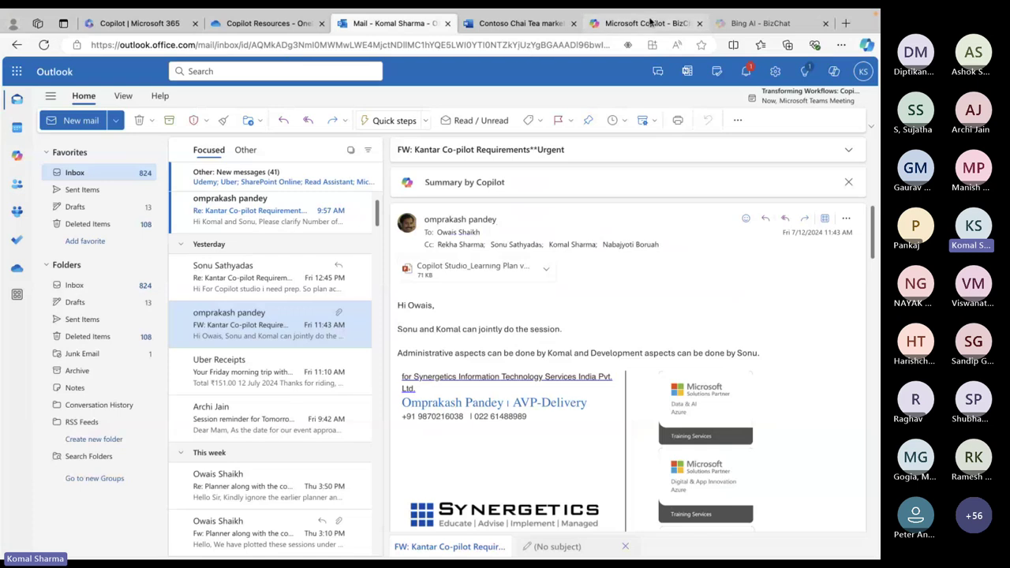
{"action": "left_click", "coordinate": [650, 23]}
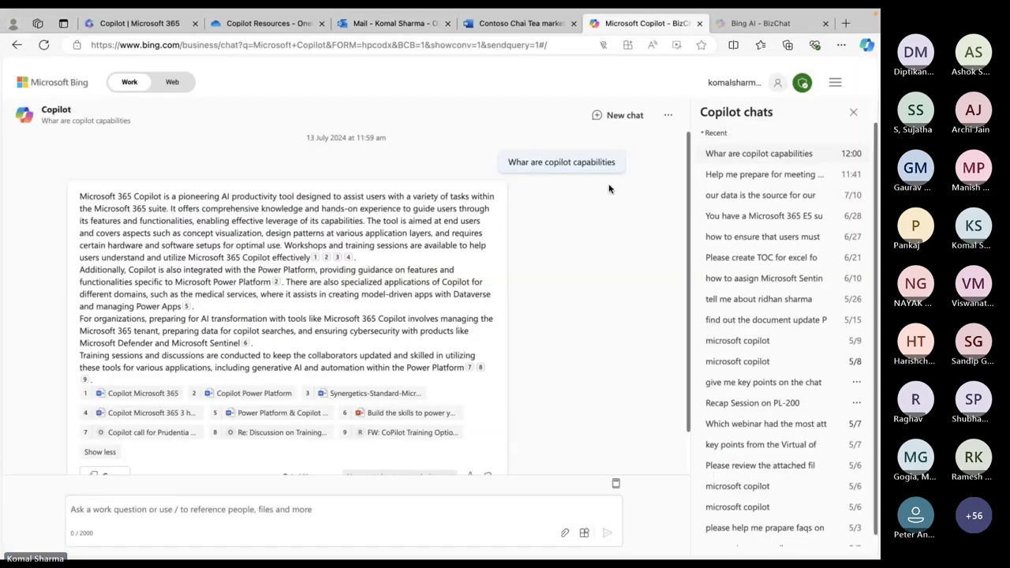
{"action": "left_click", "coordinate": [699, 23]}
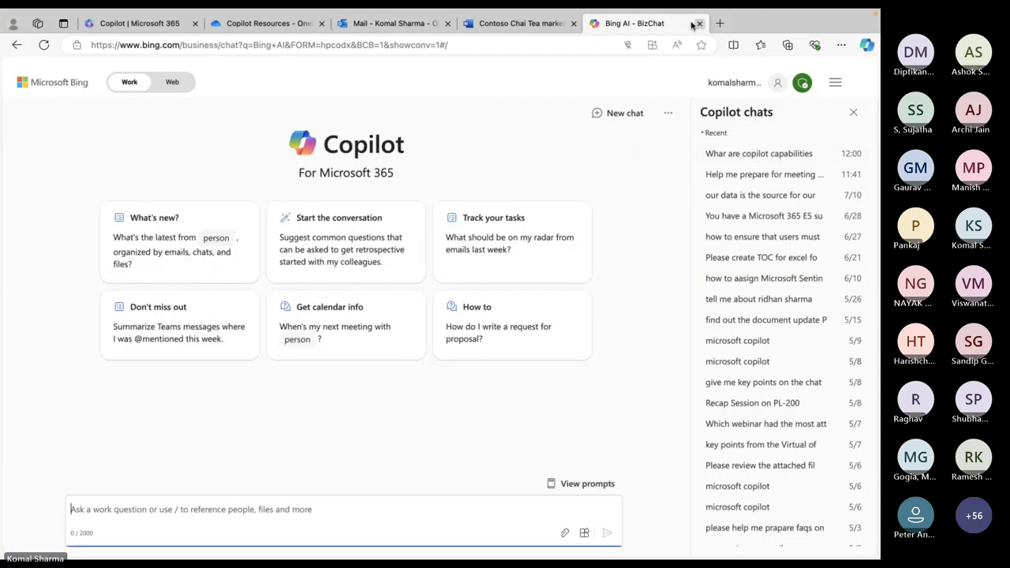
{"action": "left_click", "coordinate": [183, 86]}
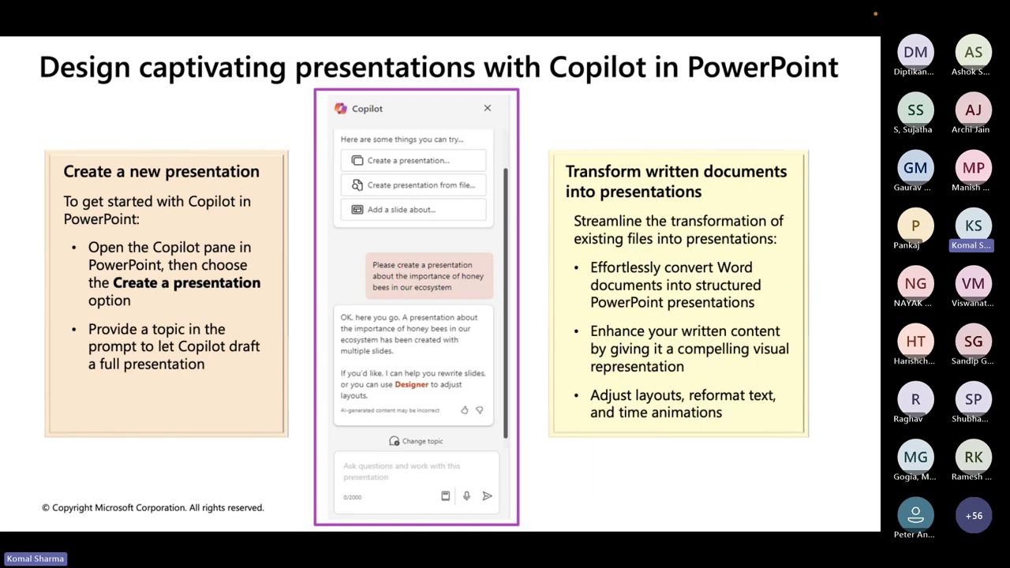
Bring up the overview of open windows and desktops from the "Design captivating presentations with Copilot in PowerPoint" slide
{"action": "key", "text": "ctrl+Up"}
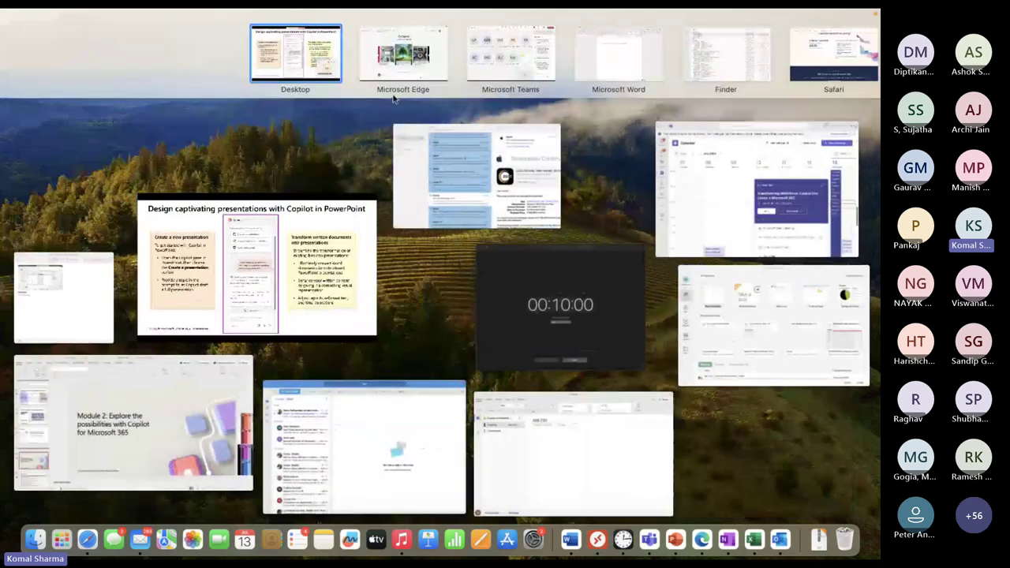
Close the Demos document in Word and, in Microsoft Edge, the Bing Copilot and Contoso Chai Tea market trends 2023 pages
{"action": "left_click", "coordinate": [515, 69]}
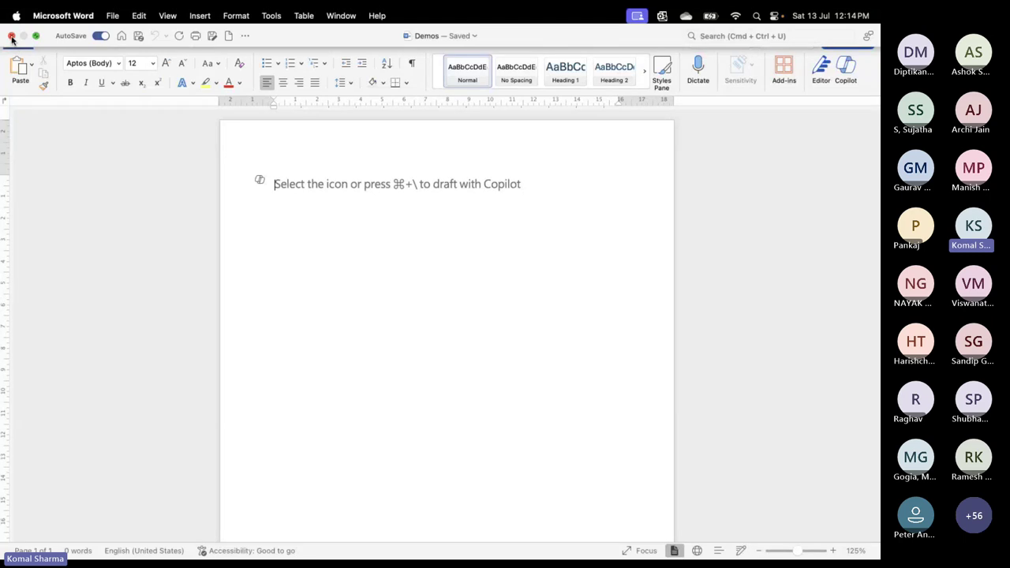
{"action": "left_click", "coordinate": [12, 36]}
{"action": "key", "text": "ctrl+Right"}
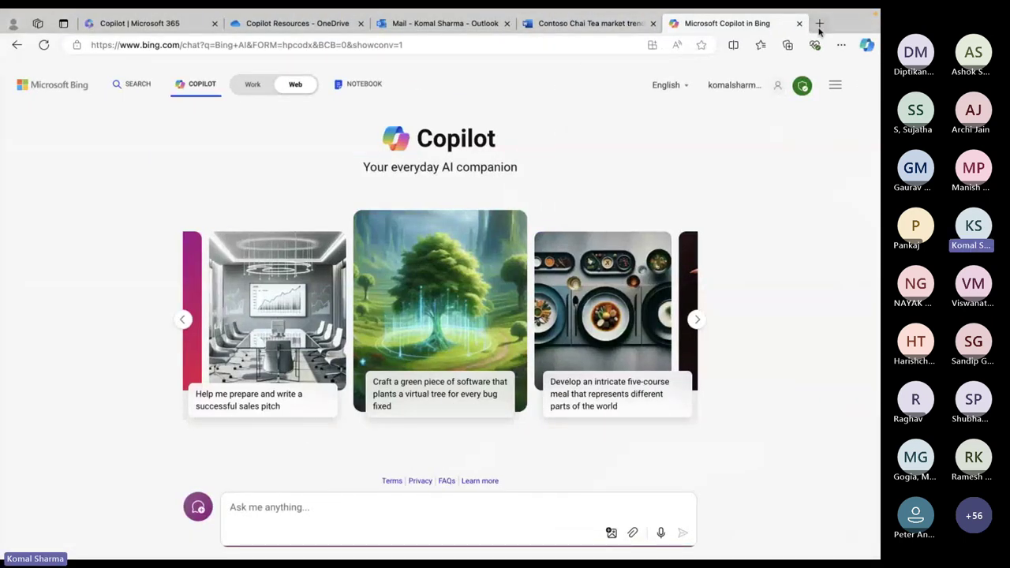
{"action": "left_click", "coordinate": [798, 24]}
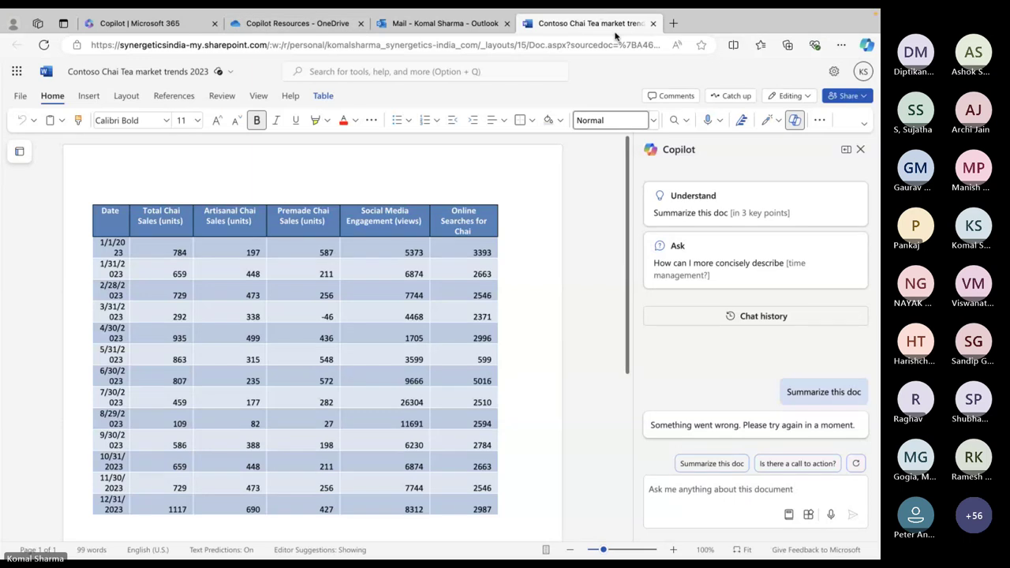
{"action": "left_click", "coordinate": [653, 24]}
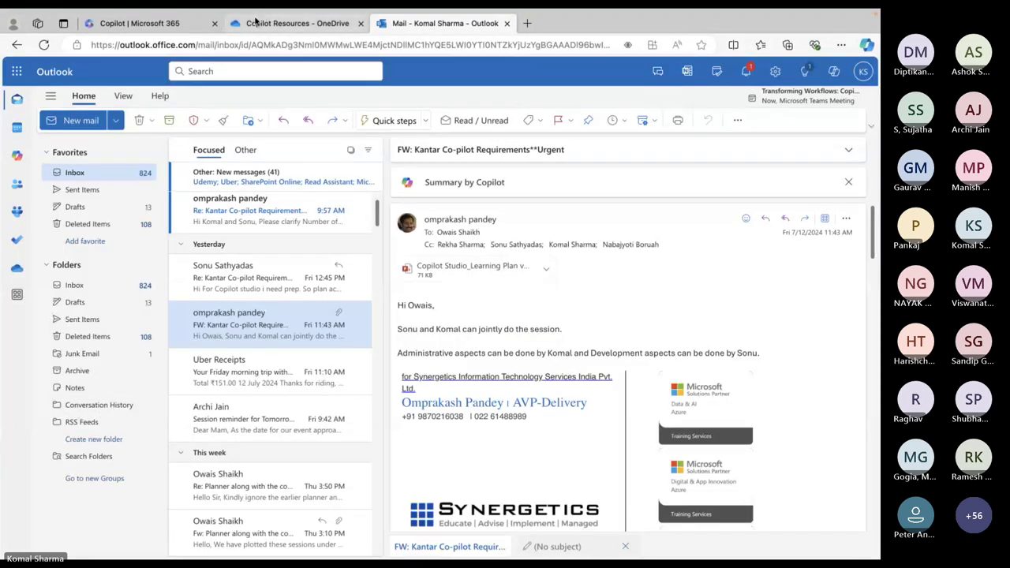
Look through the Operations, Copilot and Copilot Resources folders in OneDrive for a presentation file
{"action": "left_click", "coordinate": [251, 24]}
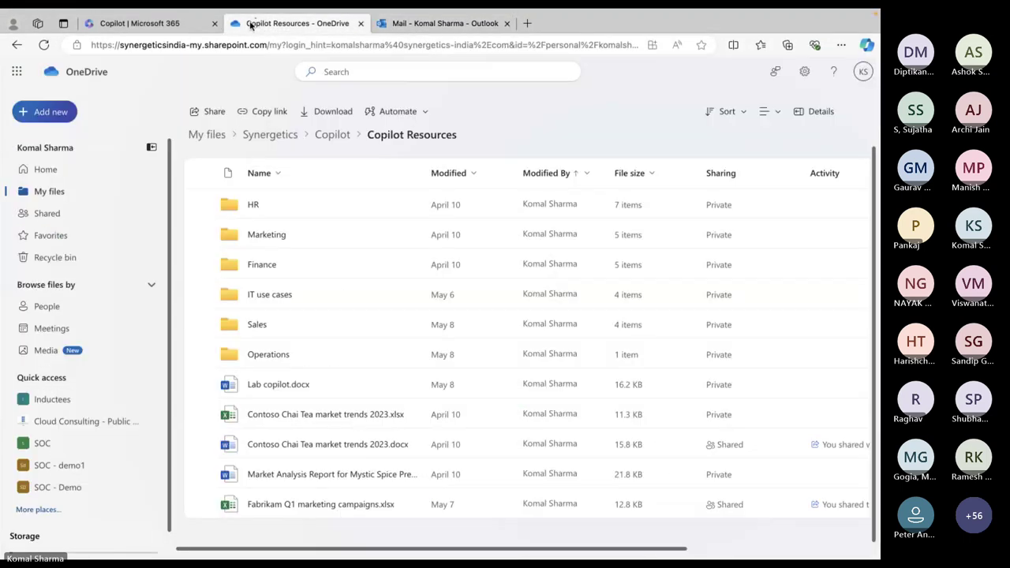
{"action": "left_click", "coordinate": [18, 74]}
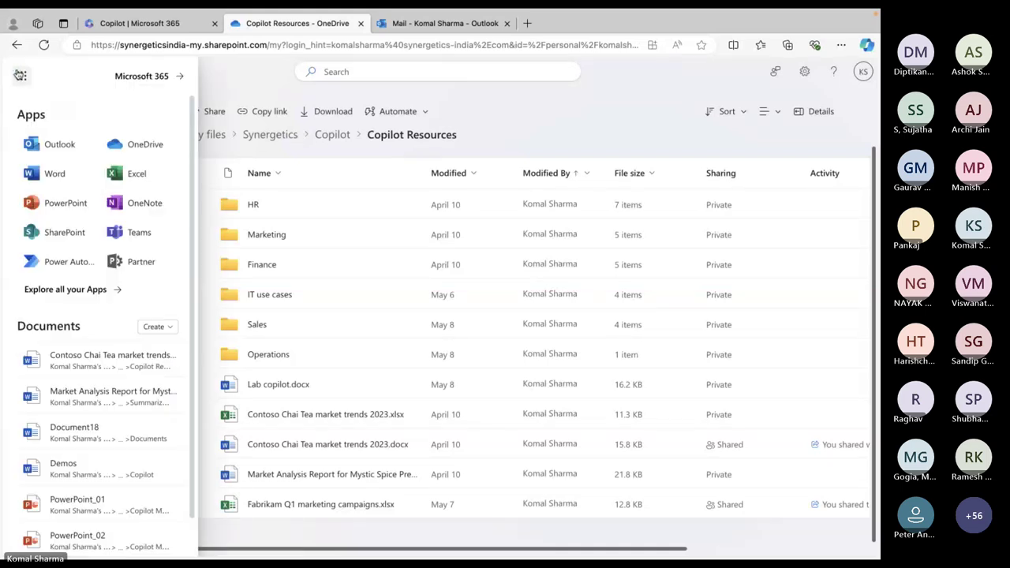
{"action": "left_click", "coordinate": [593, 117]}
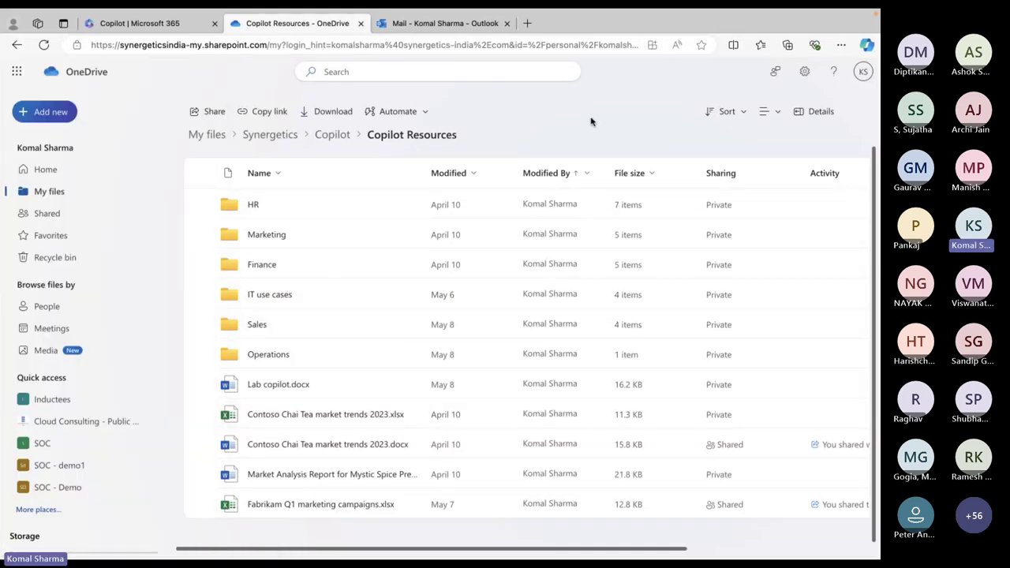
{"action": "left_click", "coordinate": [272, 355]}
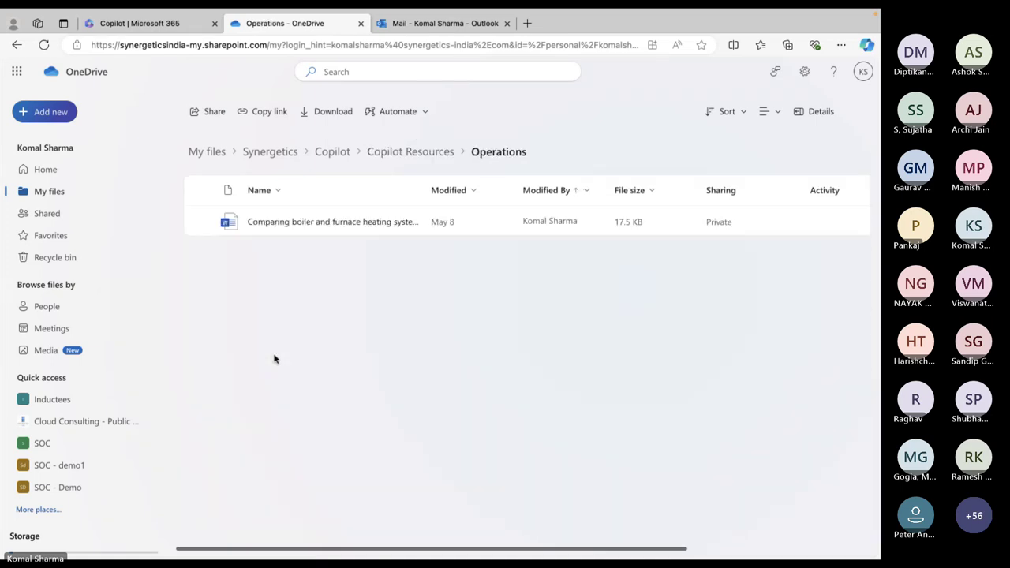
{"action": "left_click", "coordinate": [418, 152]}
{"action": "left_click", "coordinate": [330, 151]}
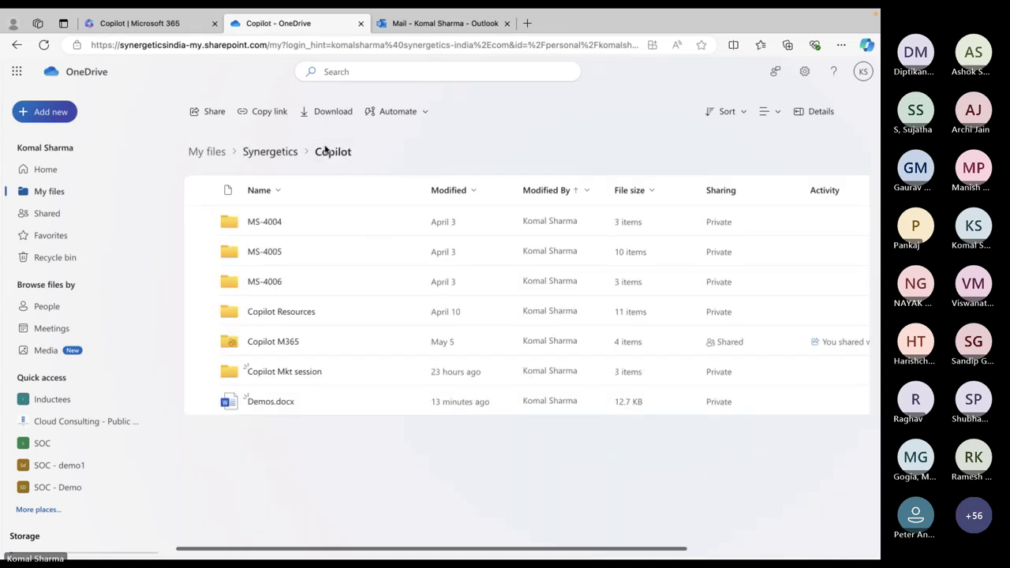
{"action": "left_click", "coordinate": [282, 316]}
{"action": "scroll", "coordinate": [286, 348], "scroll_direction": "down", "scroll_amount": 1}
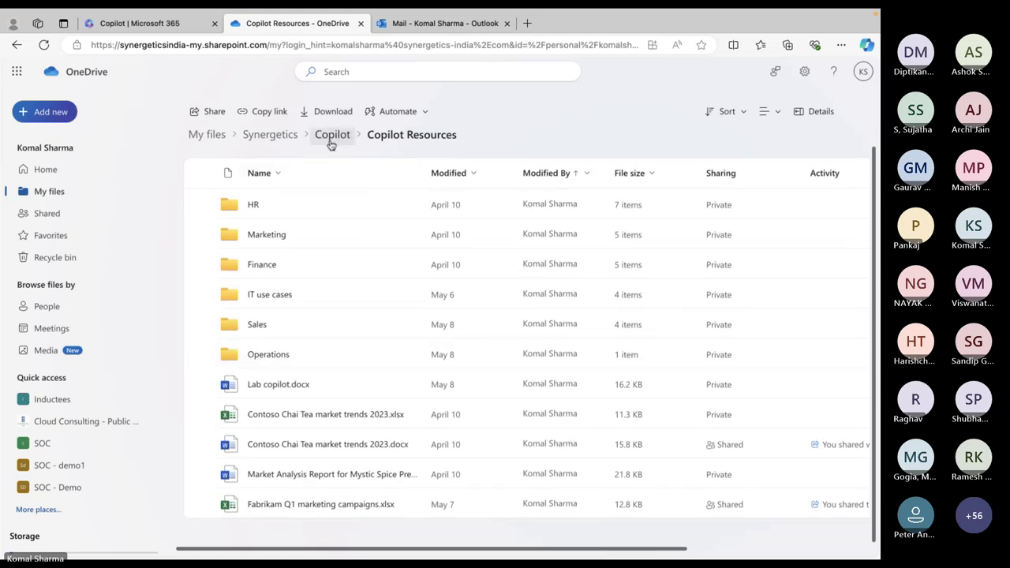
Open D3.2 - Technical - M365 Copilot.pptx from the Copilot M365 folder
{"action": "left_click", "coordinate": [332, 135]}
{"action": "left_click", "coordinate": [271, 343]}
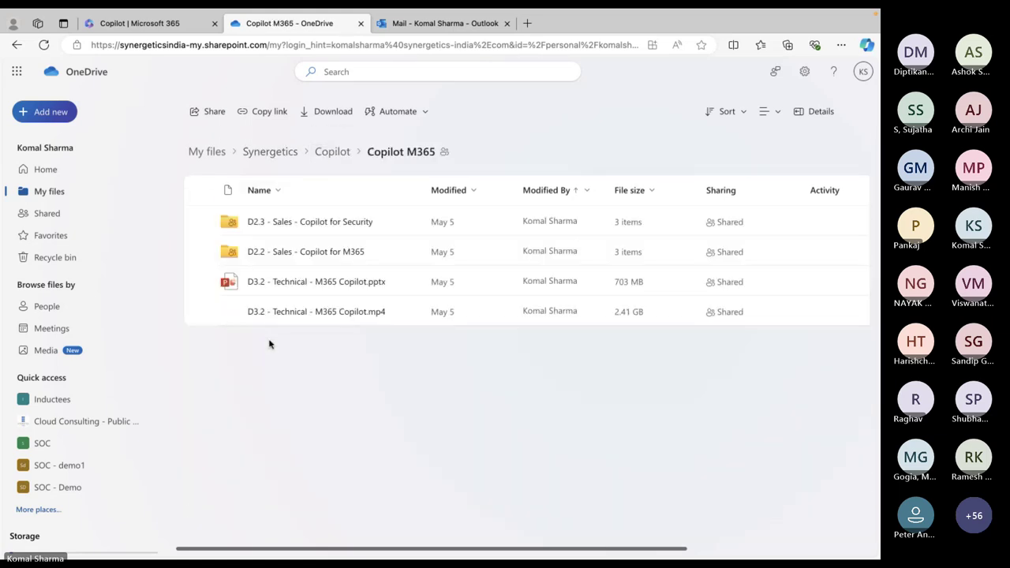
{"action": "left_click", "coordinate": [328, 284]}
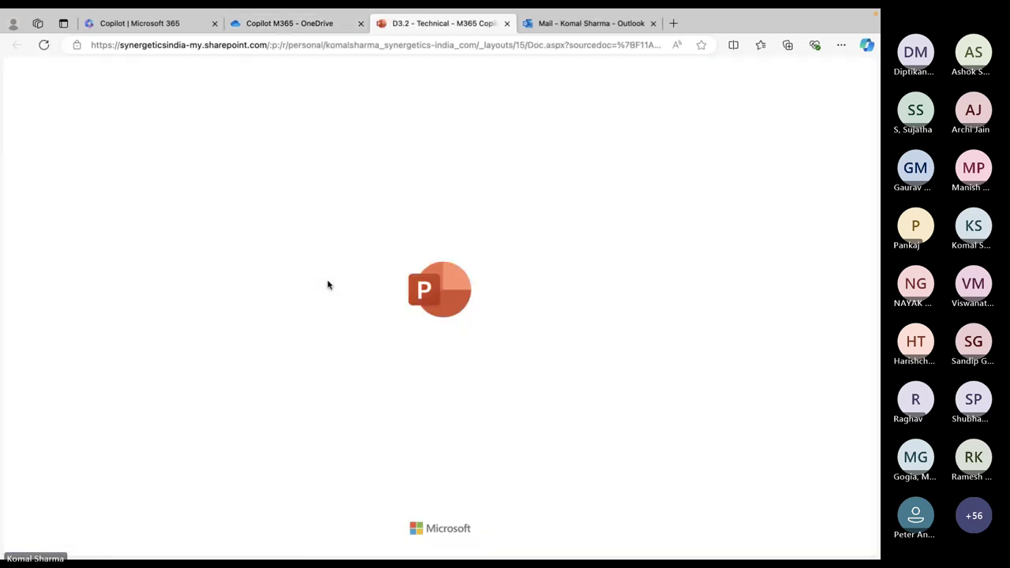
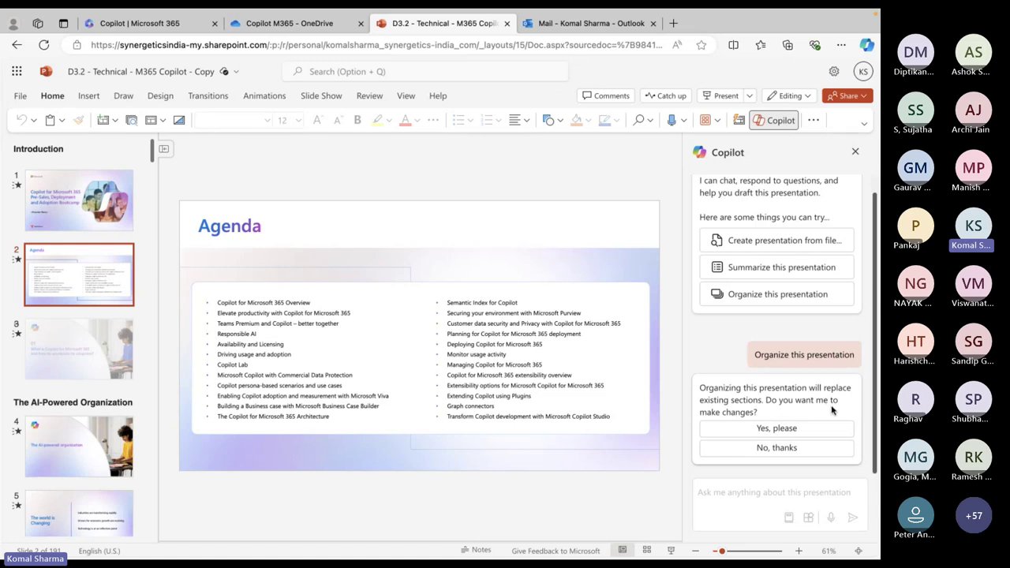
Try to have Copilot organize the presentation, agreeing to replace the existing sections, and look over the slide thumbnails
{"action": "left_click", "coordinate": [774, 436]}
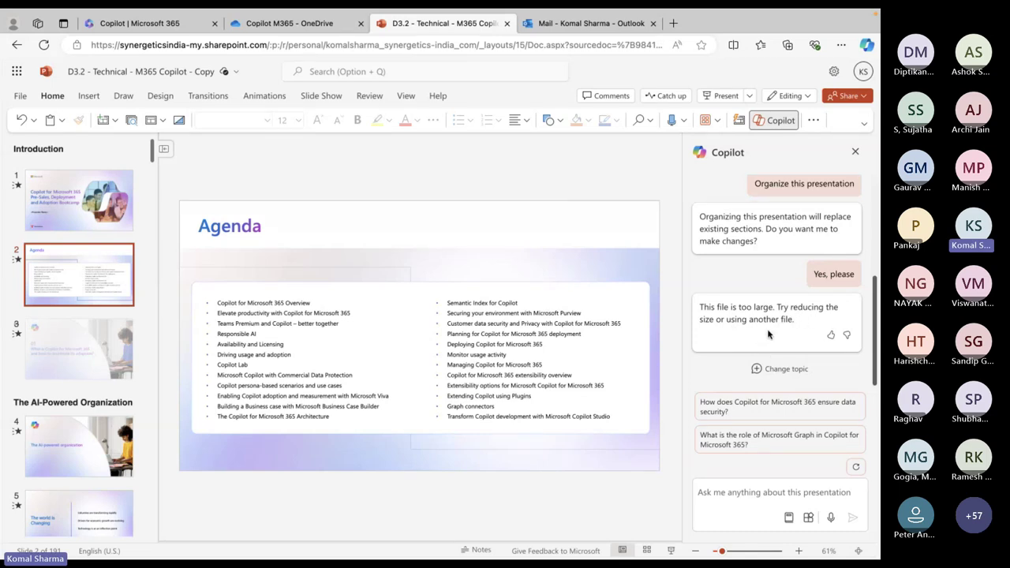
{"action": "scroll", "coordinate": [768, 334], "scroll_direction": "up", "scroll_amount": 1}
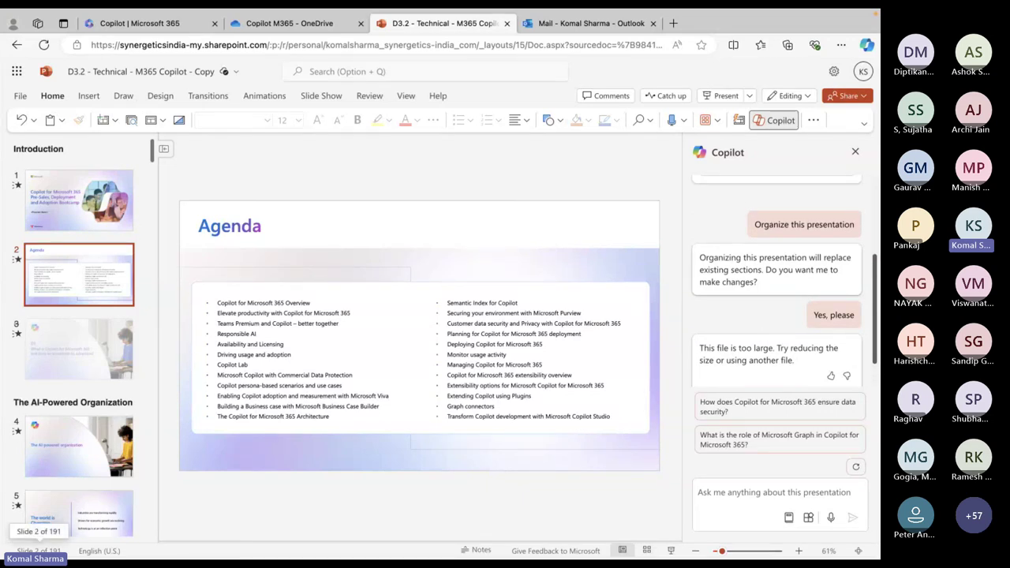
{"action": "scroll", "coordinate": [780, 307], "scroll_direction": "up", "scroll_amount": 1}
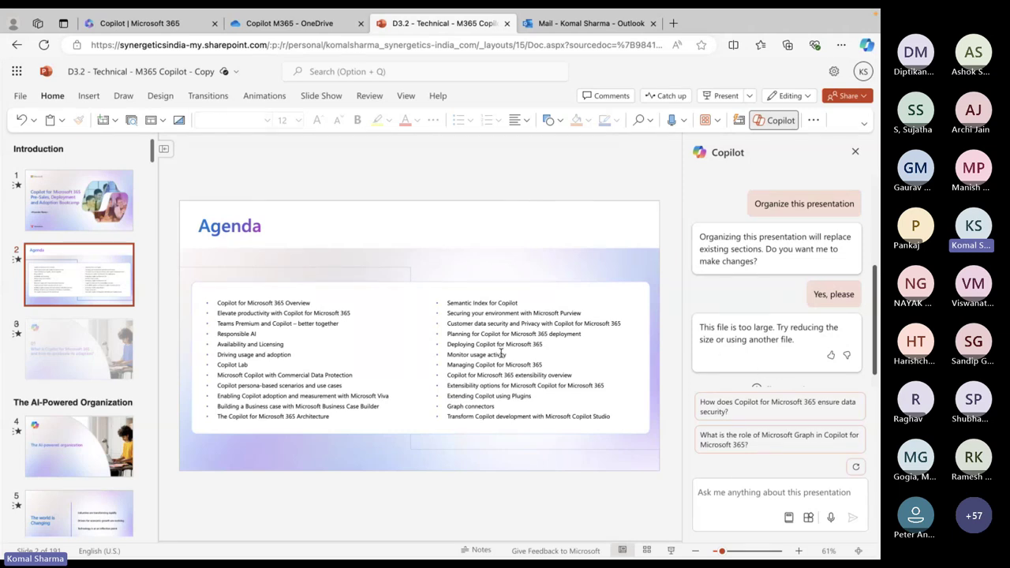
{"action": "scroll", "coordinate": [82, 489], "scroll_direction": "down", "scroll_amount": 10}
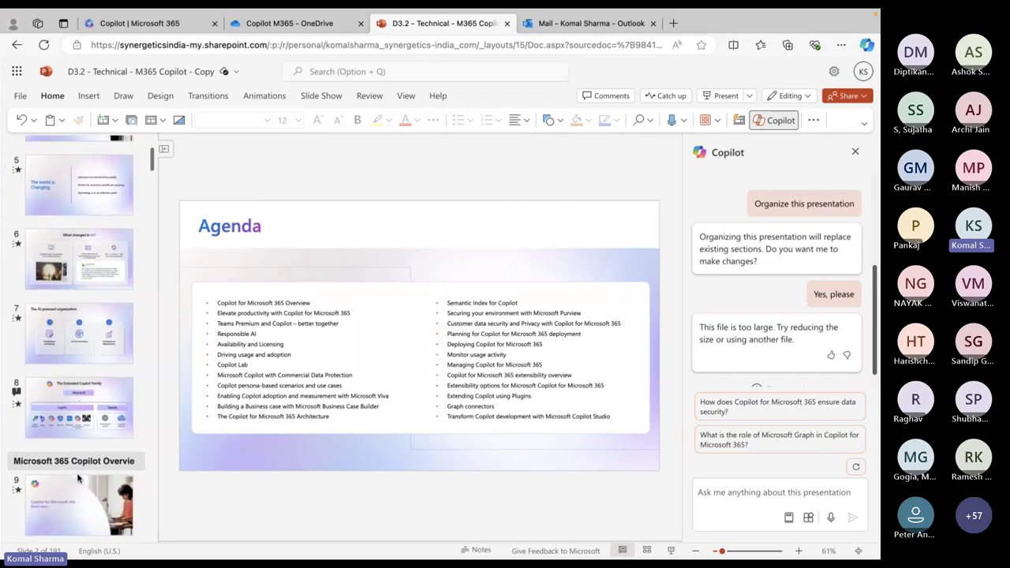
{"action": "scroll", "coordinate": [78, 476], "scroll_direction": "up", "scroll_amount": 3}
{"action": "scroll", "coordinate": [78, 477], "scroll_direction": "up", "scroll_amount": 3}
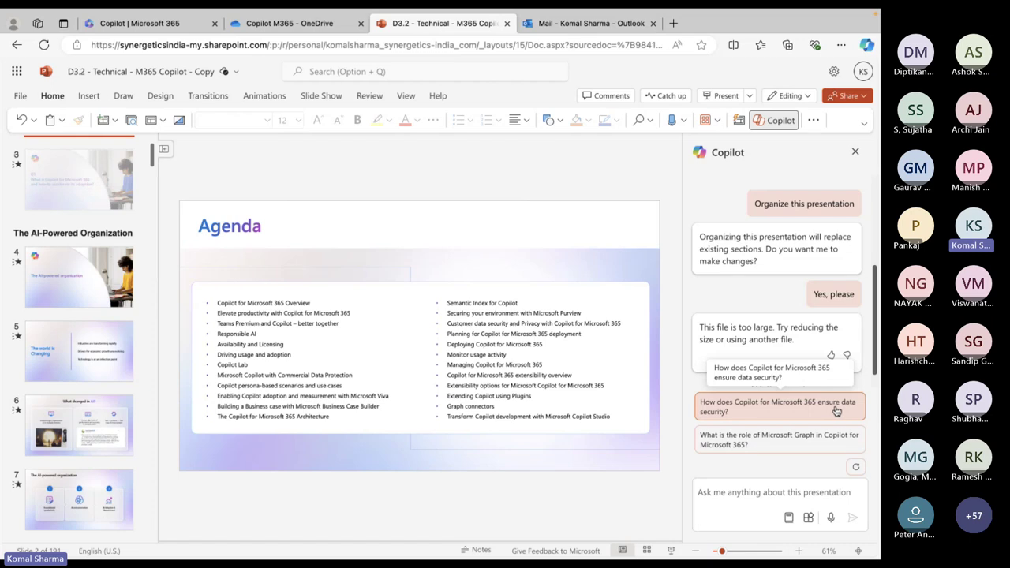
Ask Copilot the suggested question "How does Copilot for Microsoft 365 ensure data security?" and read its answer
{"action": "left_click", "coordinate": [754, 411]}
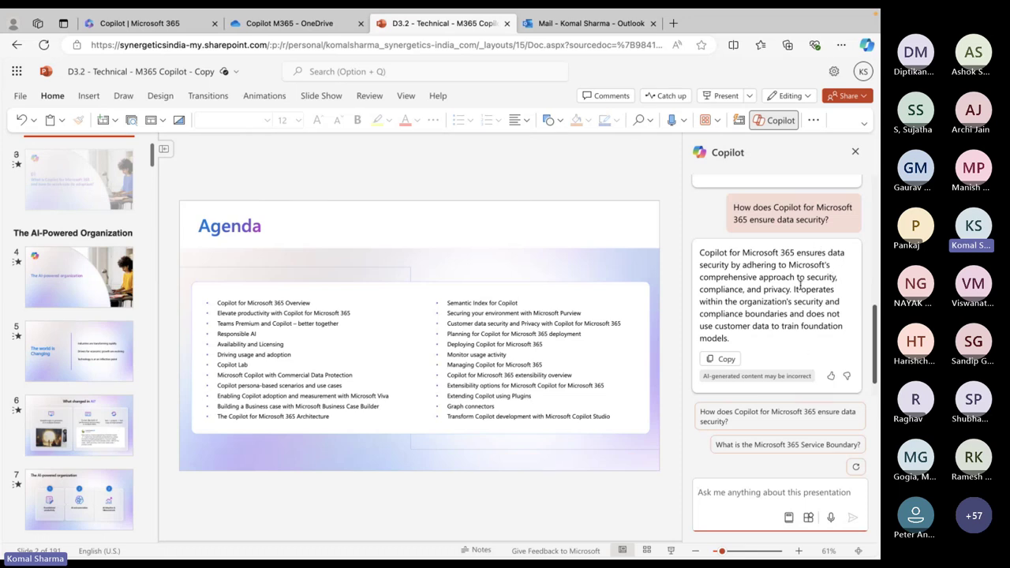
{"action": "scroll", "coordinate": [799, 284], "scroll_direction": "up", "scroll_amount": 2}
{"action": "scroll", "coordinate": [799, 281], "scroll_direction": "down", "scroll_amount": 3}
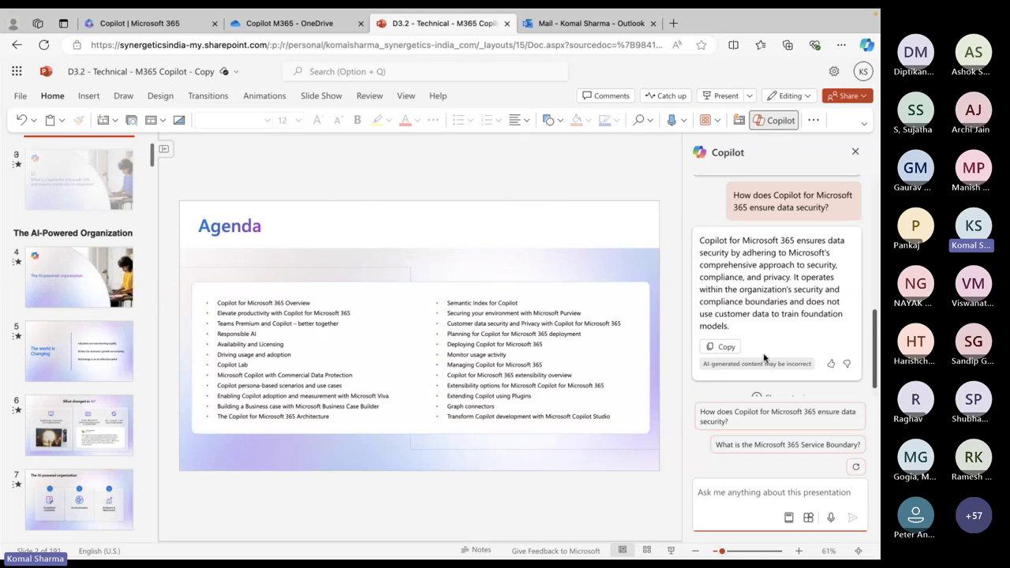
{"action": "scroll", "coordinate": [764, 358], "scroll_direction": "up", "scroll_amount": 3}
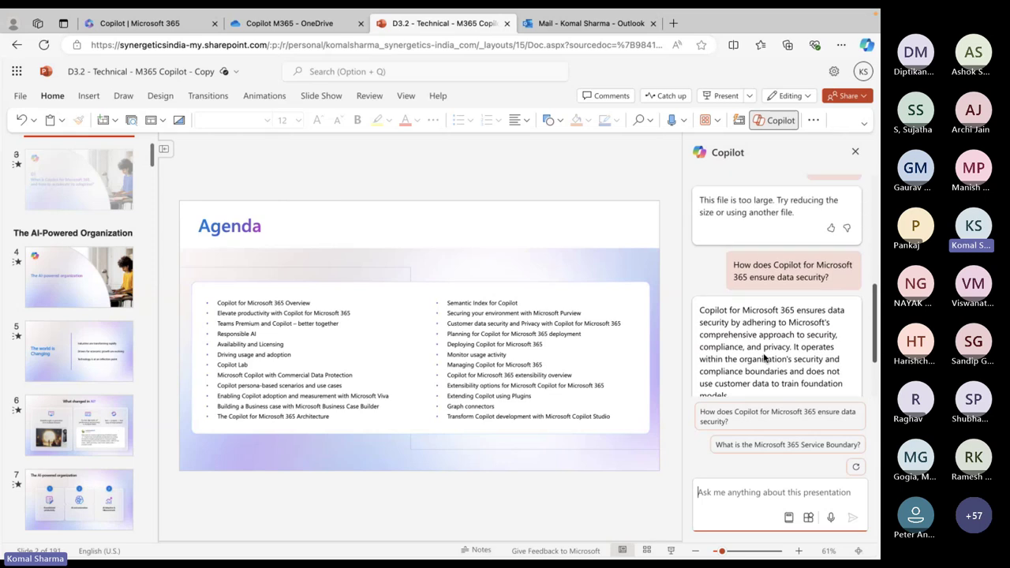
Prompt Copilot with "Add a slide about Copilot for Teams chat at no 4" and display the new slide
{"action": "scroll", "coordinate": [763, 357], "scroll_direction": "up", "scroll_amount": 10}
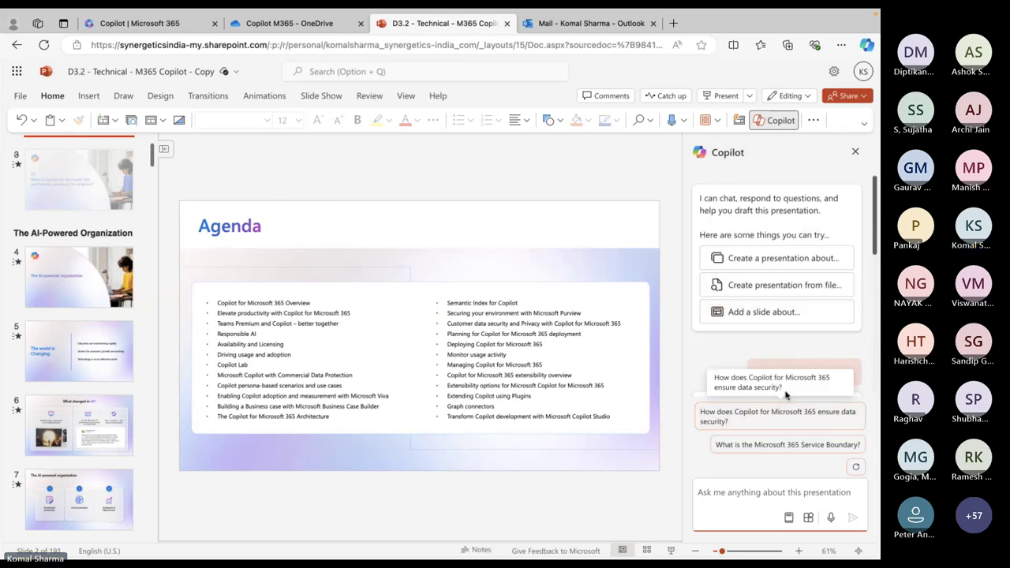
{"action": "left_click", "coordinate": [764, 315]}
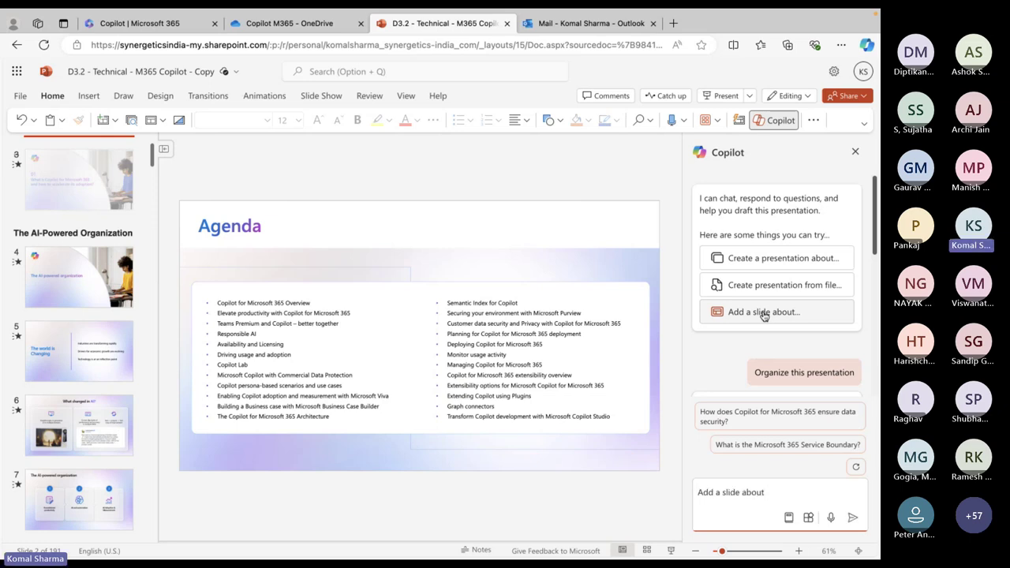
{"action": "type", "text": "Copolot"}
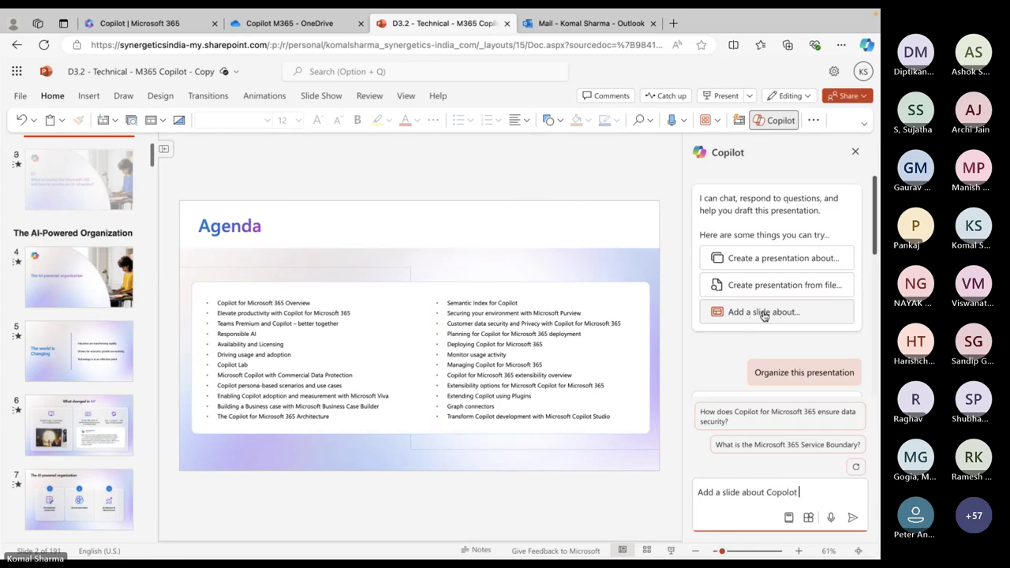
{"action": "key", "text": "BackSpace"}
{"action": "key", "text": "BackSpace"}
{"action": "key", "text": "BackSpace"}
{"action": "key", "text": "BackSpace"}
{"action": "type", "text": "ilot f"}
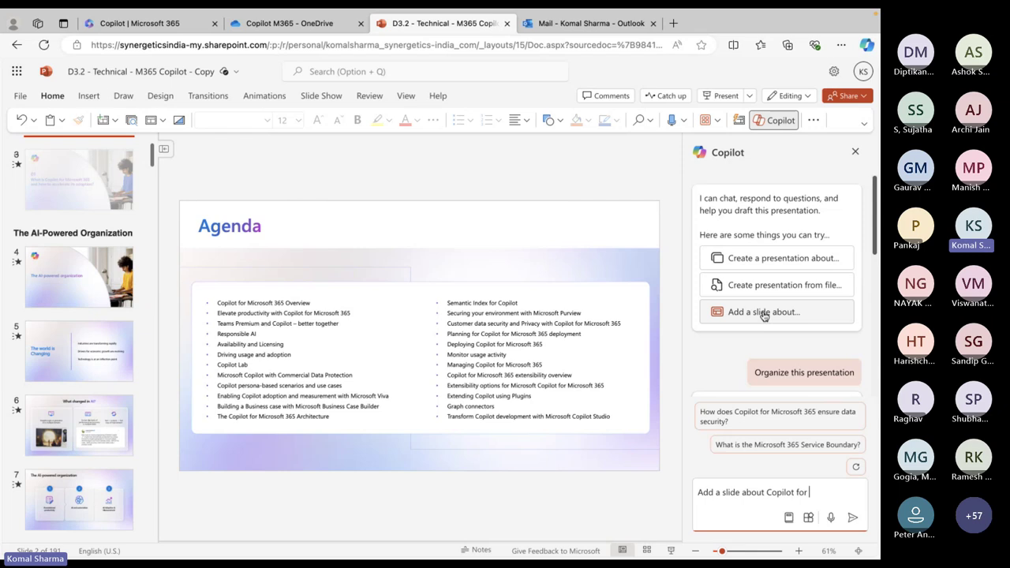
{"action": "type", "text": "or "}
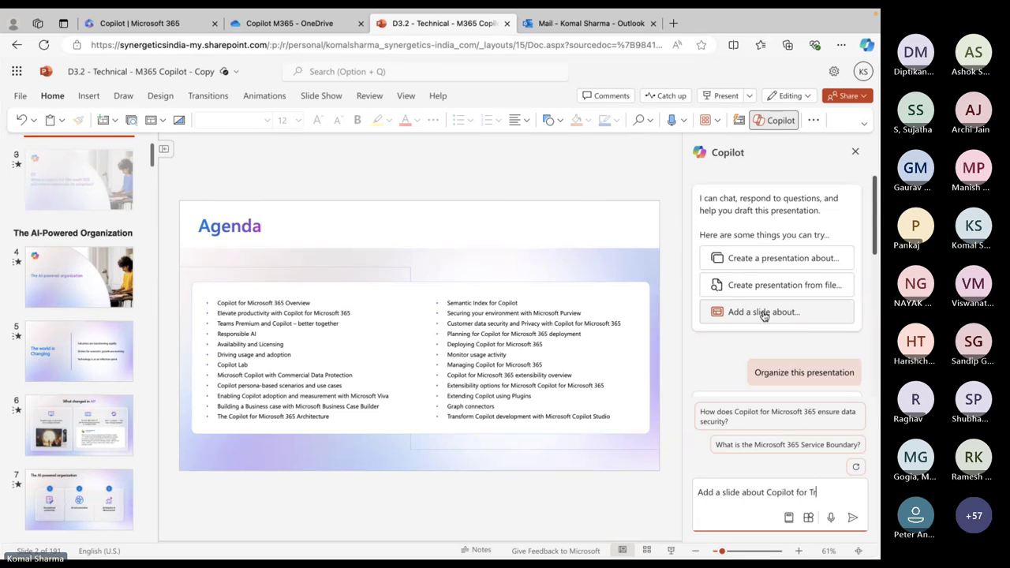
{"action": "type", "text": "Teams chat"}
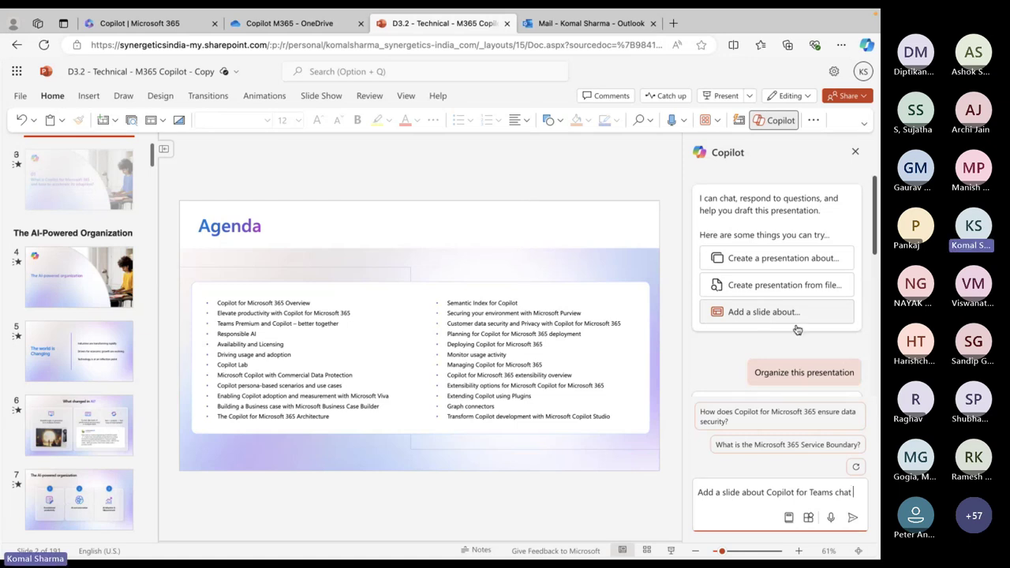
{"action": "type", "text": "a"}
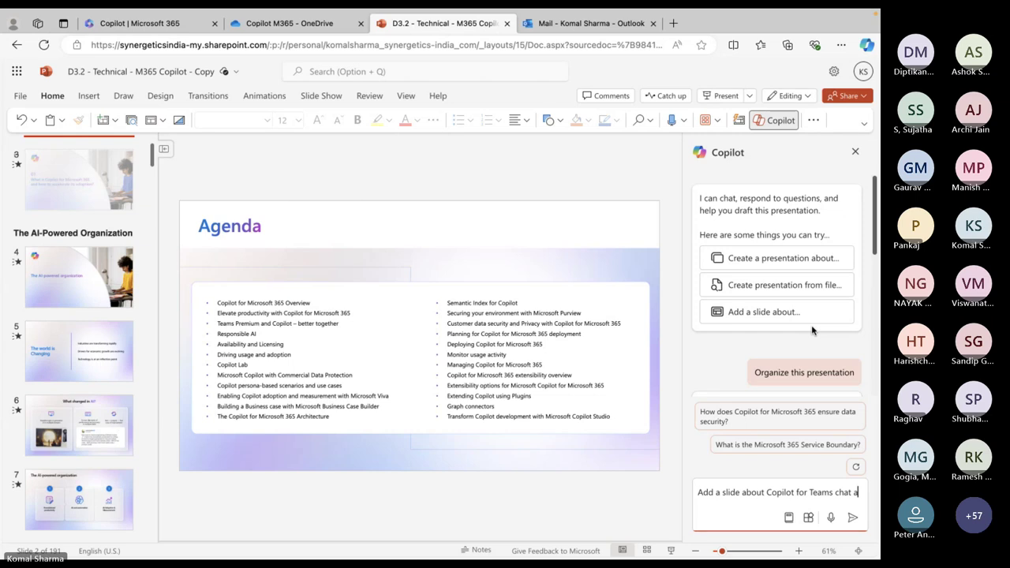
{"action": "type", "text": "t no 4"}
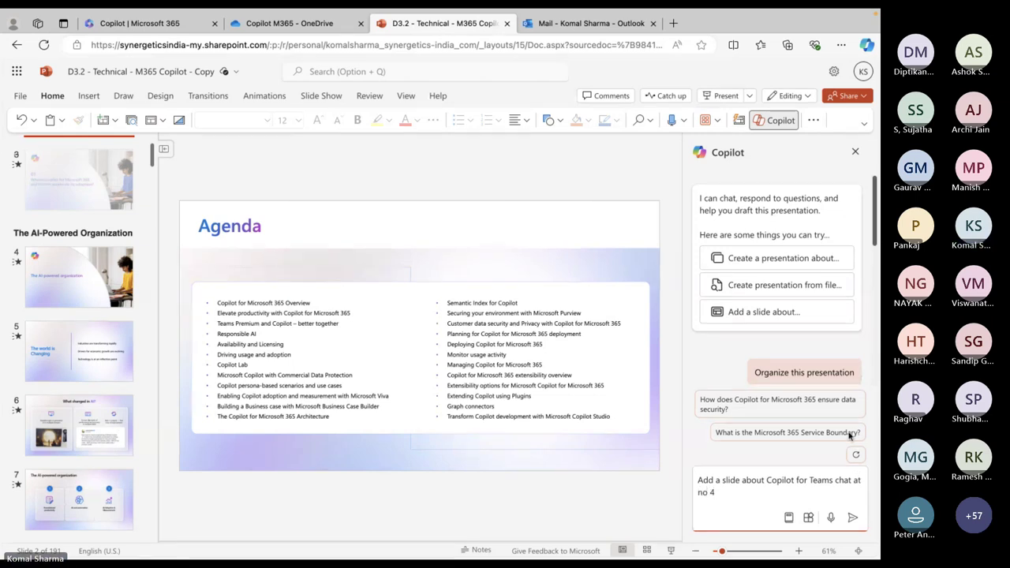
{"action": "left_click", "coordinate": [853, 517]}
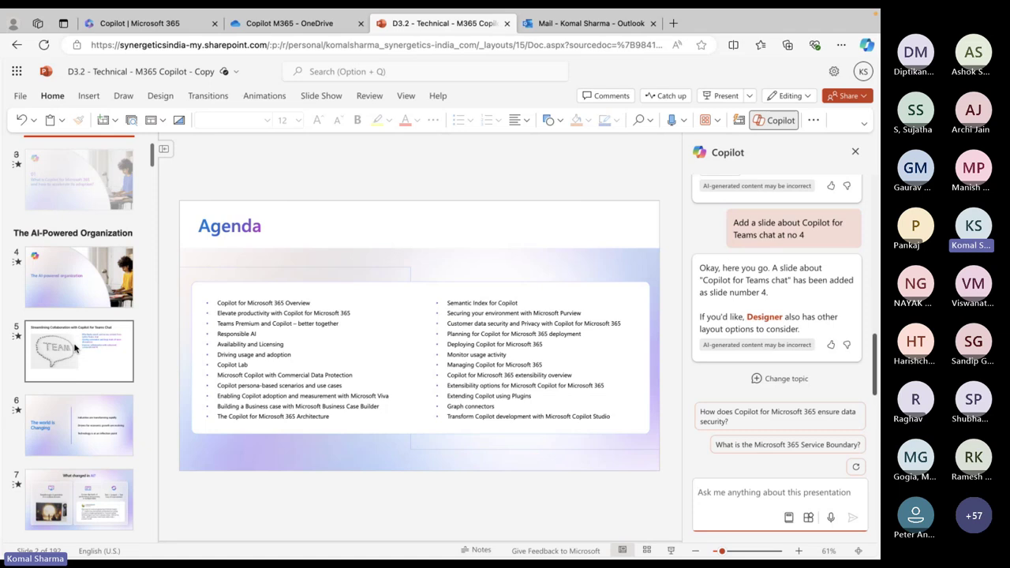
{"action": "left_click", "coordinate": [75, 347]}
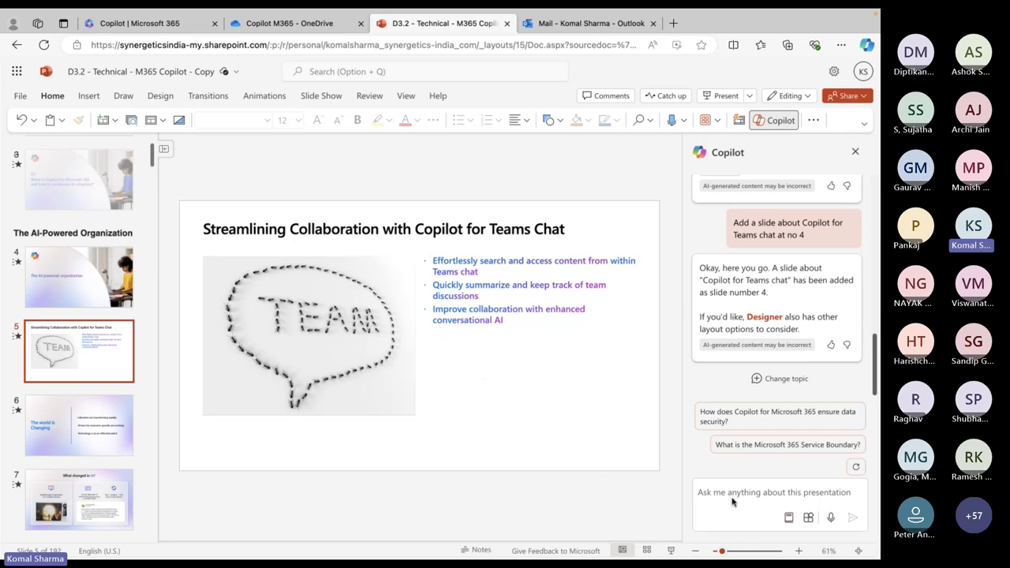
Enter the prompt "summerise this" for Copilot about the presentation
{"action": "left_click", "coordinate": [702, 493]}
{"action": "type", "text": "summeri"}
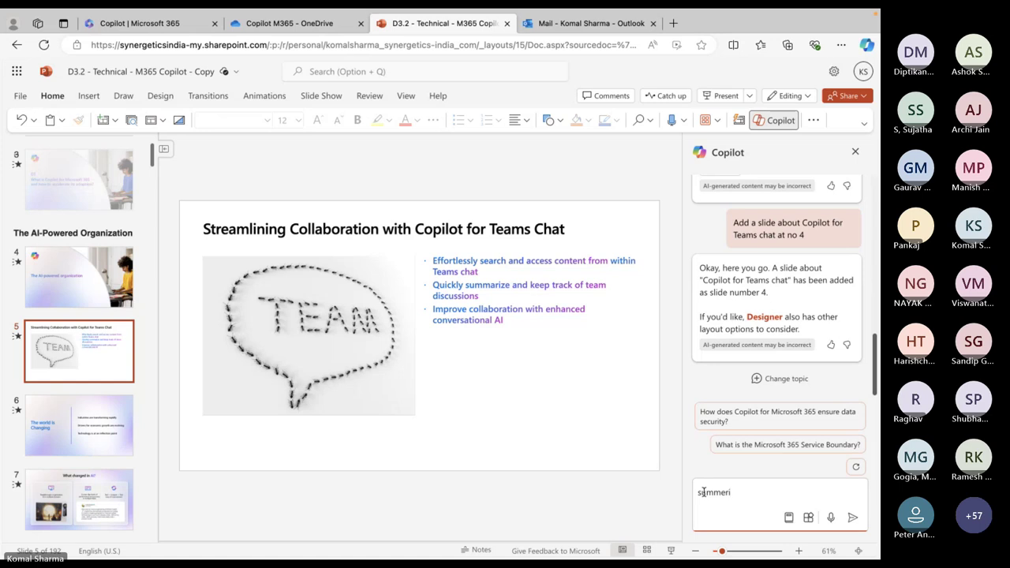
{"action": "type", "text": "se t"}
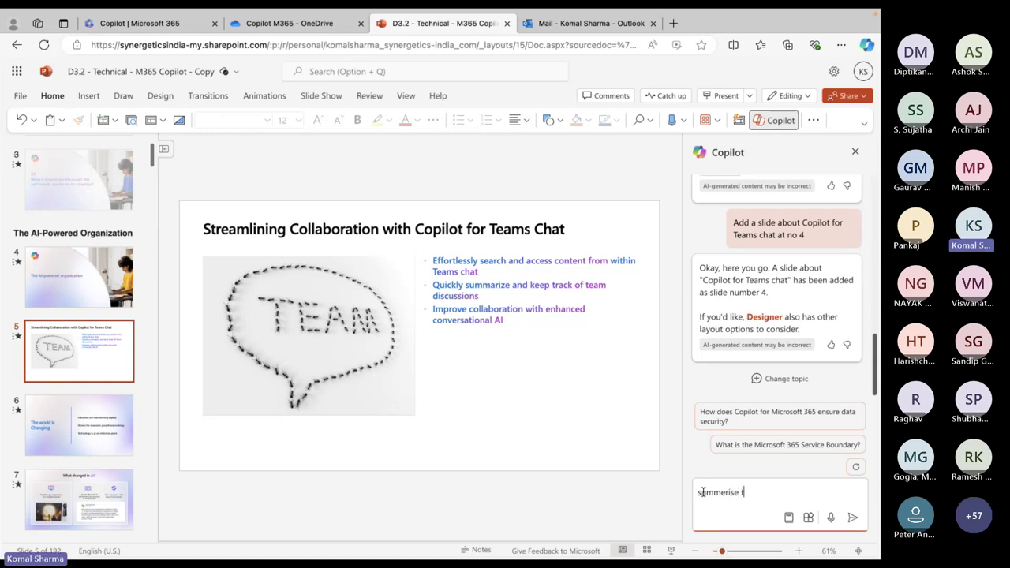
{"action": "type", "text": "his"}
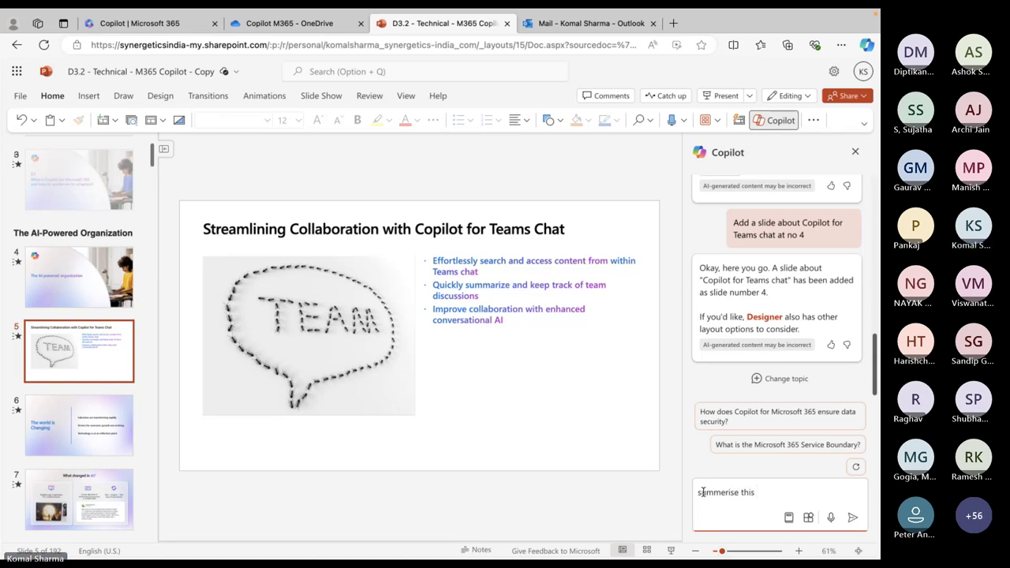
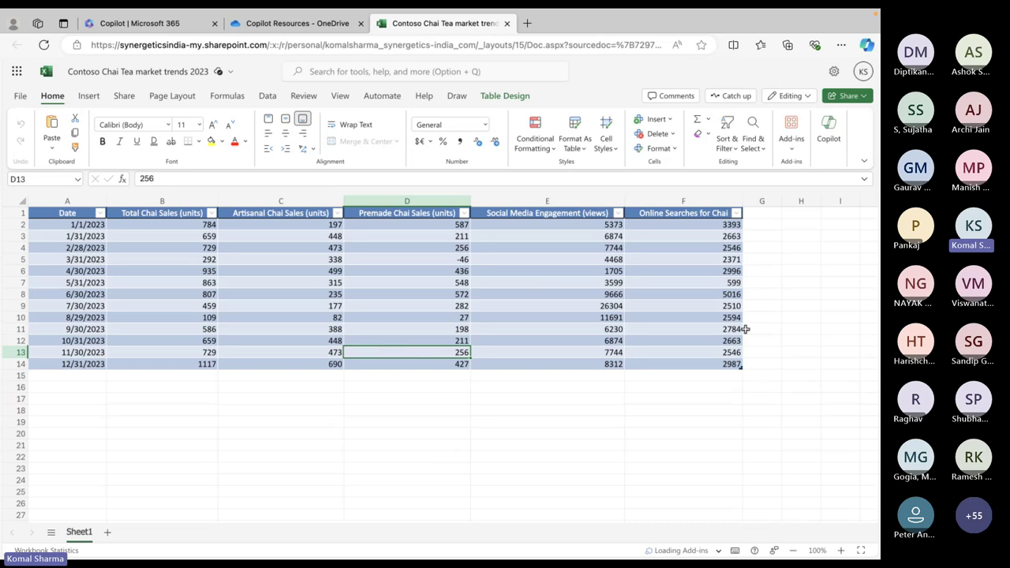
Show the Copilot pane for the Contoso Chai Tea workbook, close it, and highlight cells A1:C11 of the sales table
{"action": "left_click", "coordinate": [833, 136]}
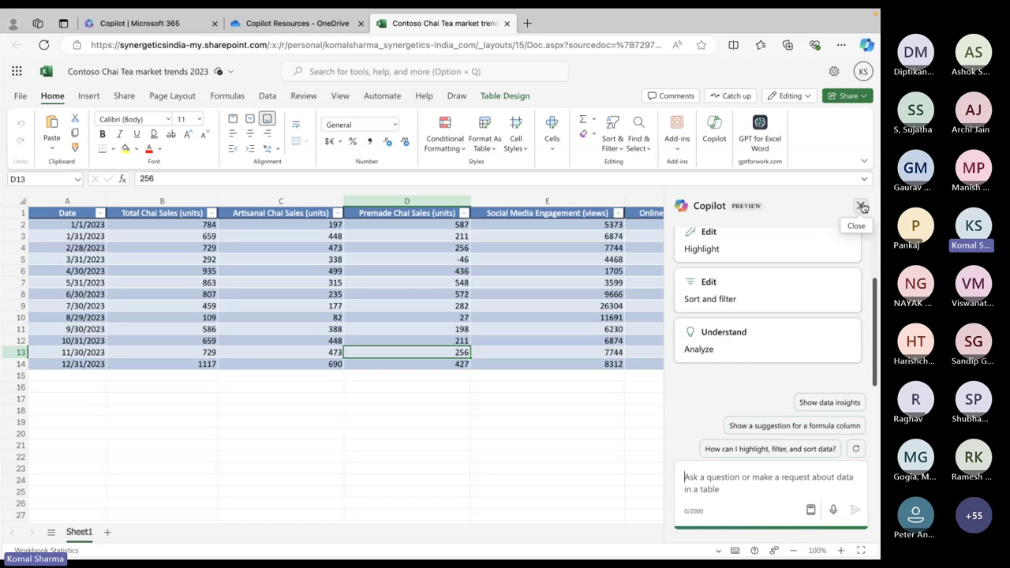
{"action": "left_click", "coordinate": [862, 206]}
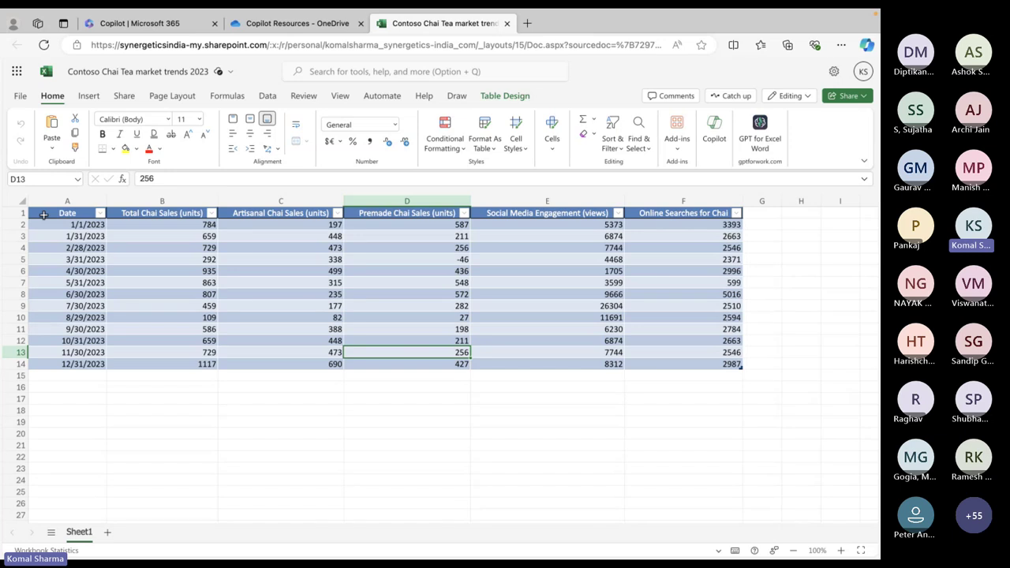
{"action": "left_click_drag", "start_coordinate": [44, 214], "coordinate": [247, 326]}
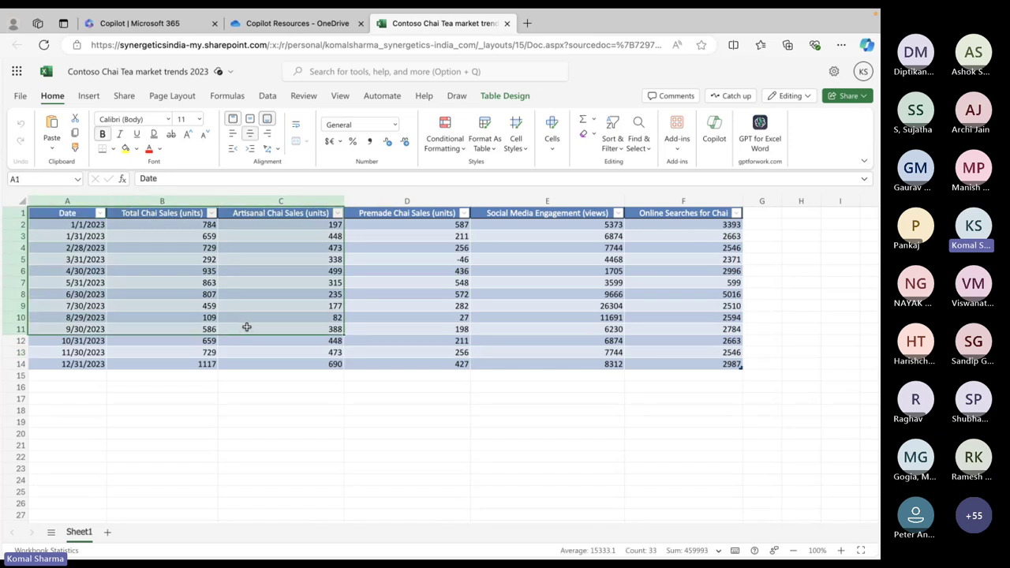
{"action": "left_click", "coordinate": [207, 423]}
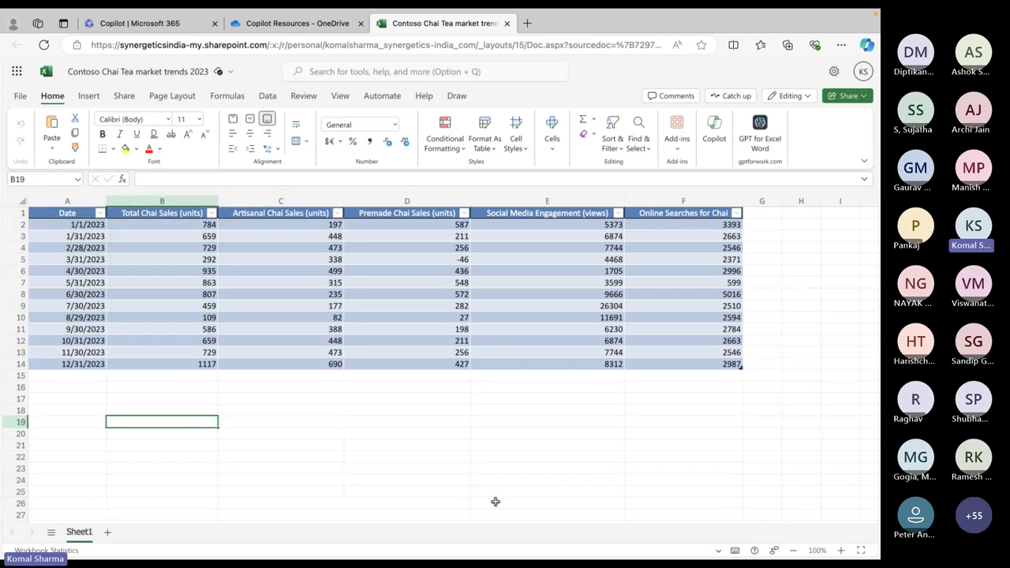
Switch to the Teams meeting to read the chat, and return to the Excel workbook
{"action": "key", "text": "super+Tab"}
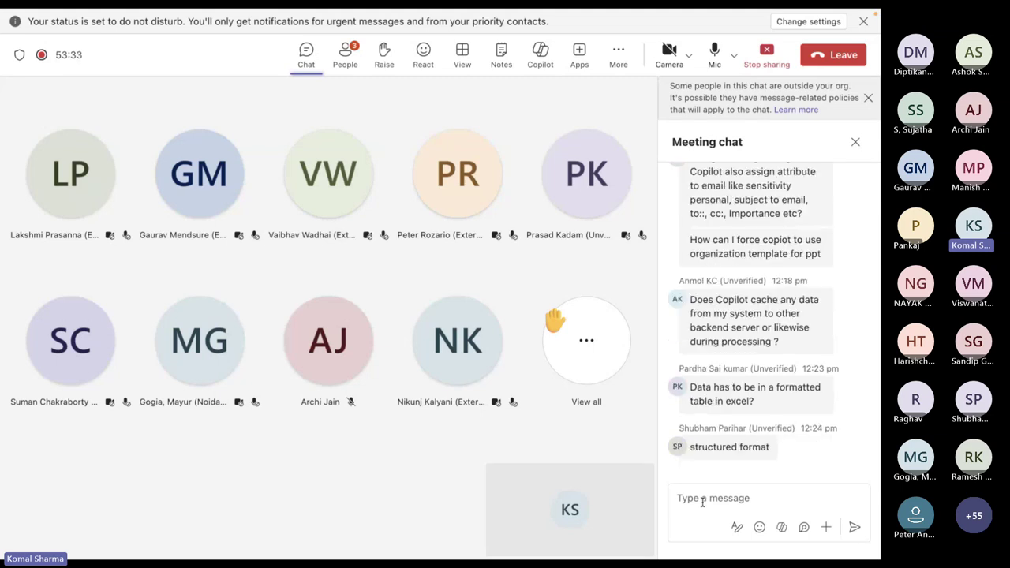
{"action": "key", "text": "super+Tab"}
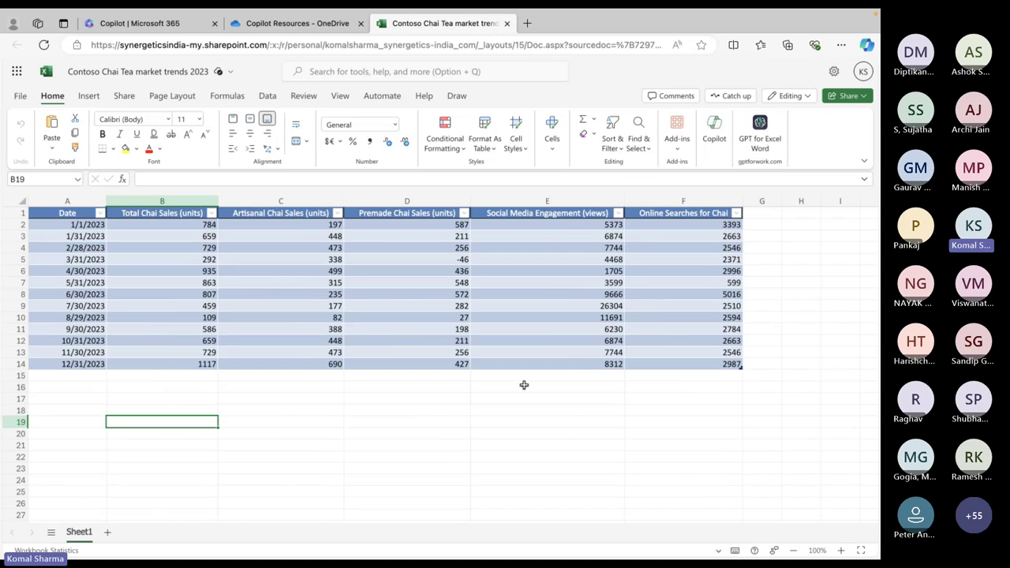
{"action": "left_click", "coordinate": [434, 430]}
Add a new sheet and enter the headings Name, Product and Price in cells A1 to C1
{"action": "left_click", "coordinate": [107, 532]}
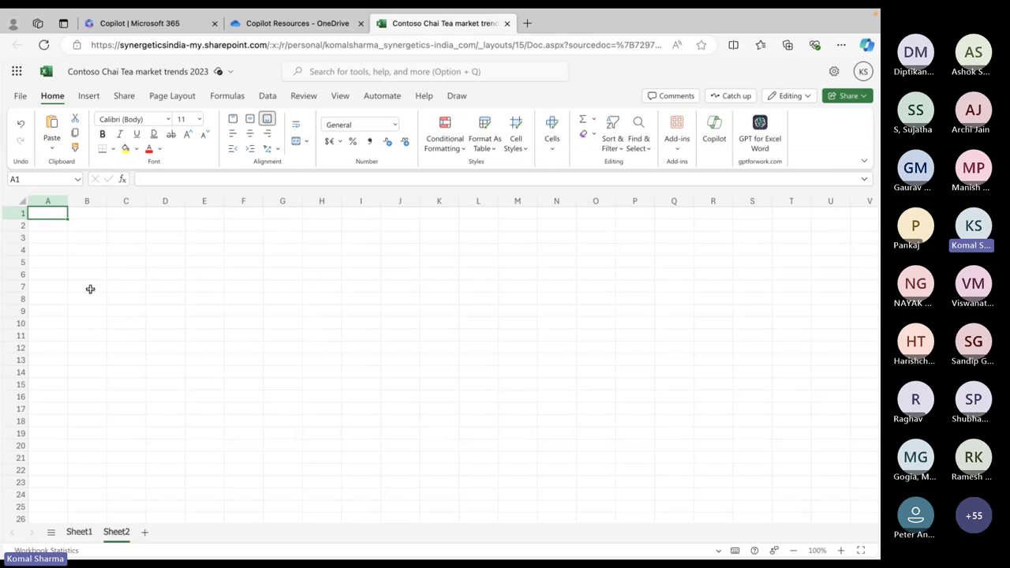
{"action": "type", "text": "Name"}
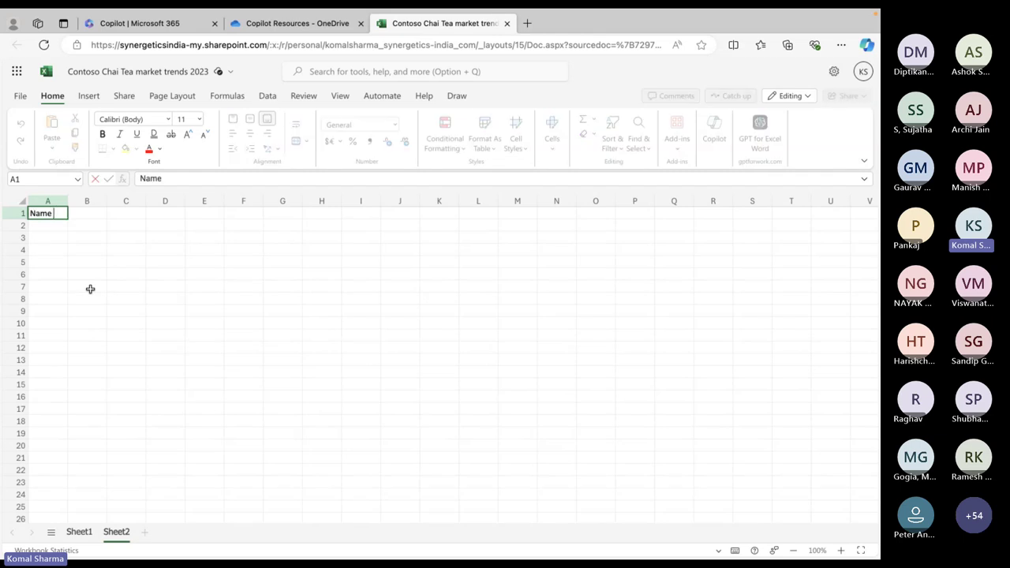
{"action": "key", "text": "Tab"}
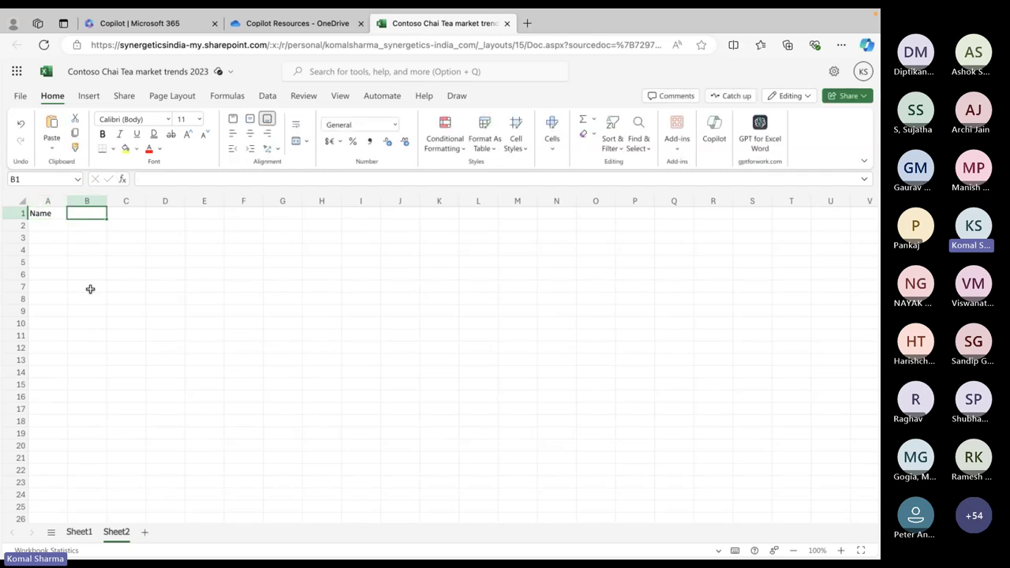
{"action": "type", "text": "Prod"}
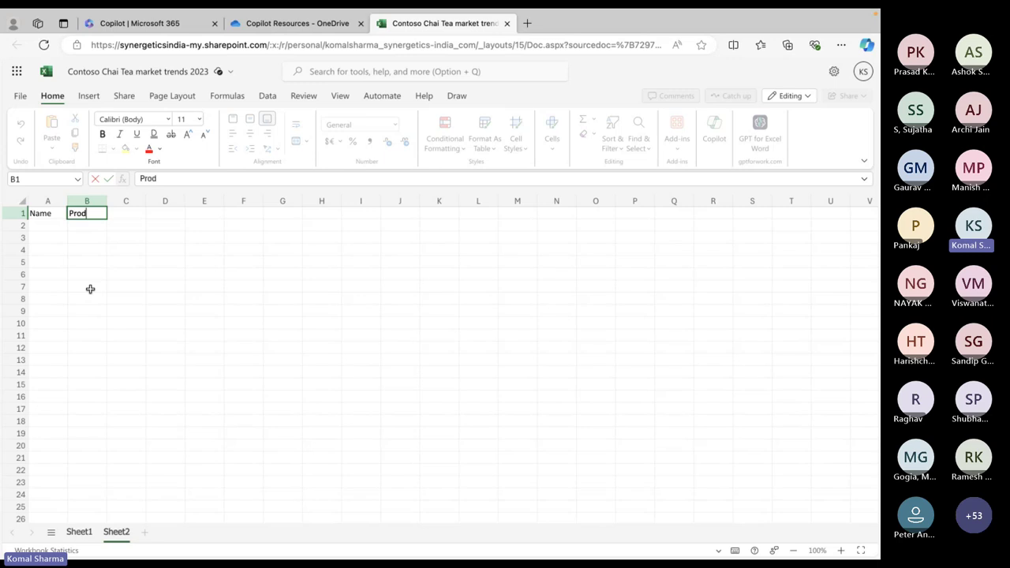
{"action": "type", "text": "uct"}
{"action": "key", "text": "Tab"}
{"action": "type", "text": "Price"}
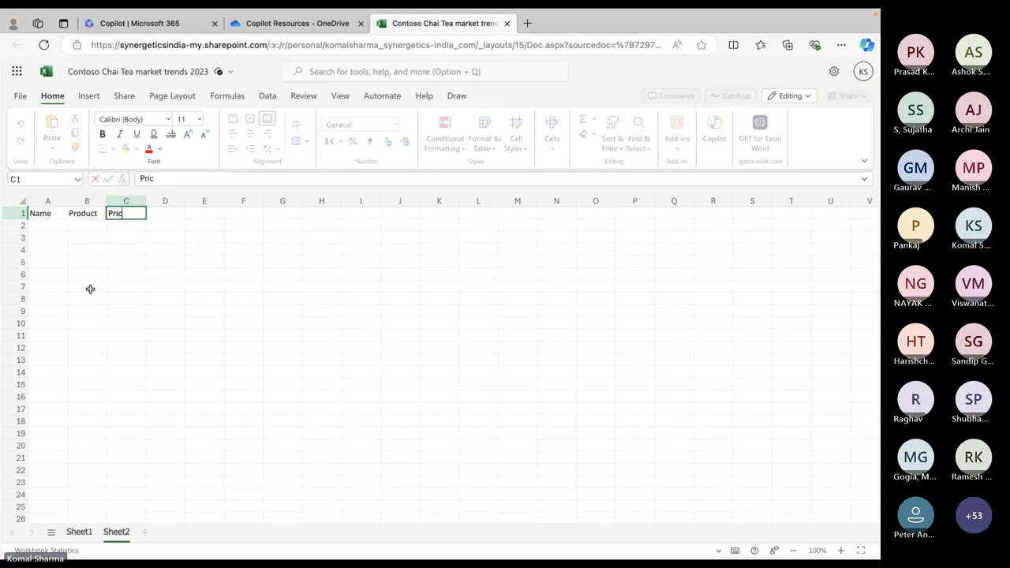
{"action": "left_click", "coordinate": [101, 350]}
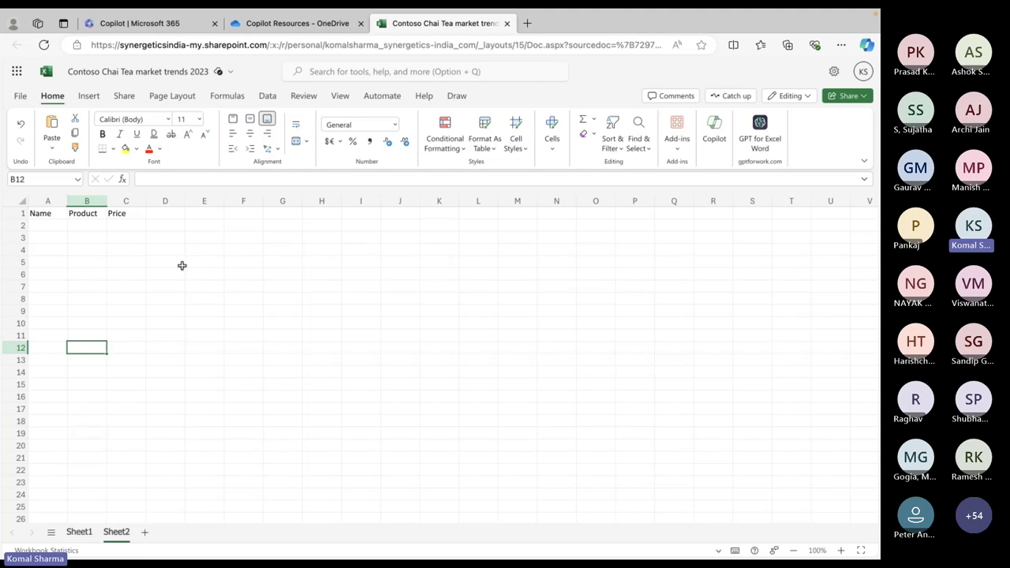
Convert range A1:C8 on Sheet2 into a table, using the first row as headers
{"action": "left_click_drag", "start_coordinate": [40, 213], "coordinate": [139, 299]}
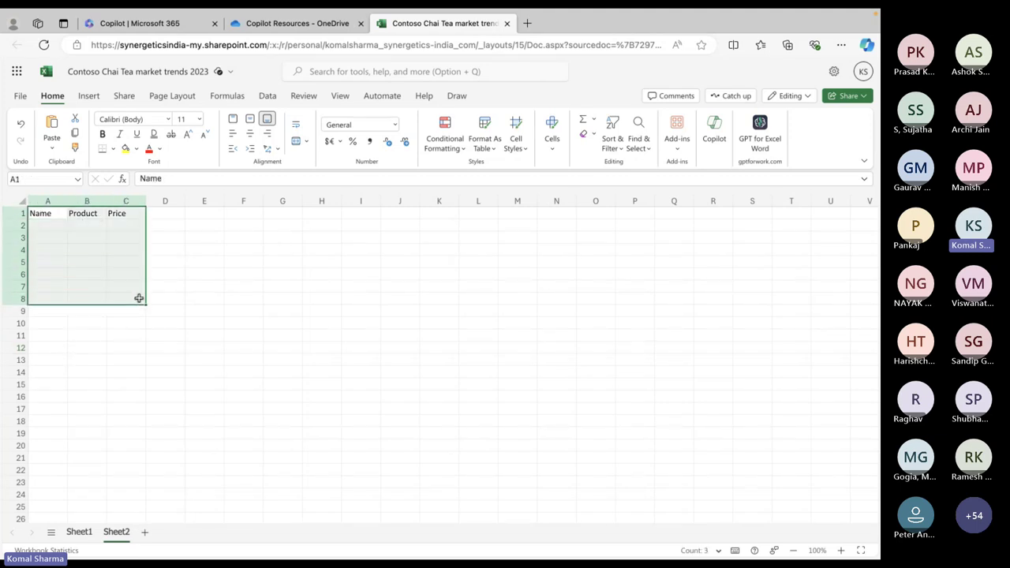
{"action": "left_click", "coordinate": [87, 97]}
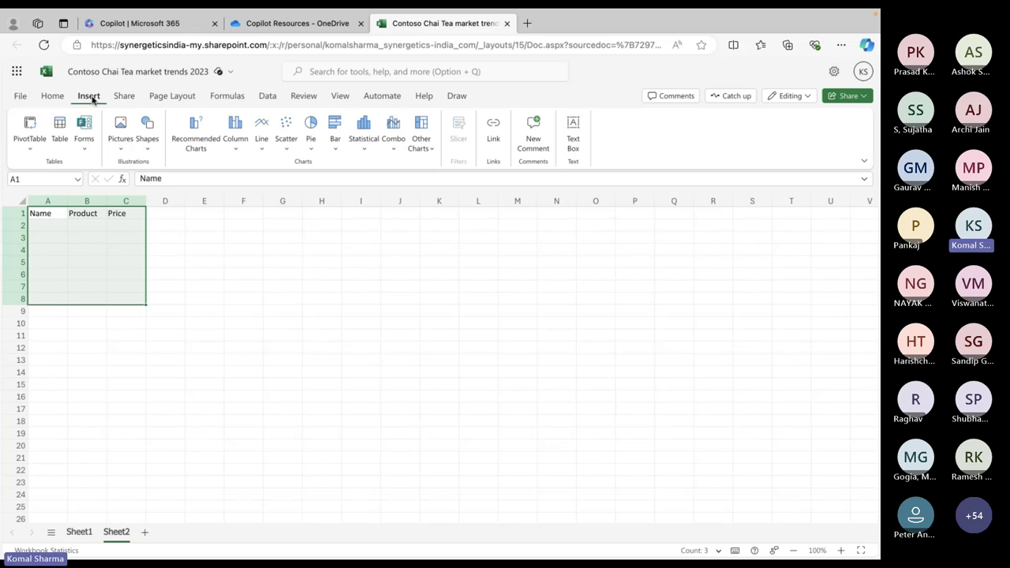
{"action": "left_click", "coordinate": [61, 135]}
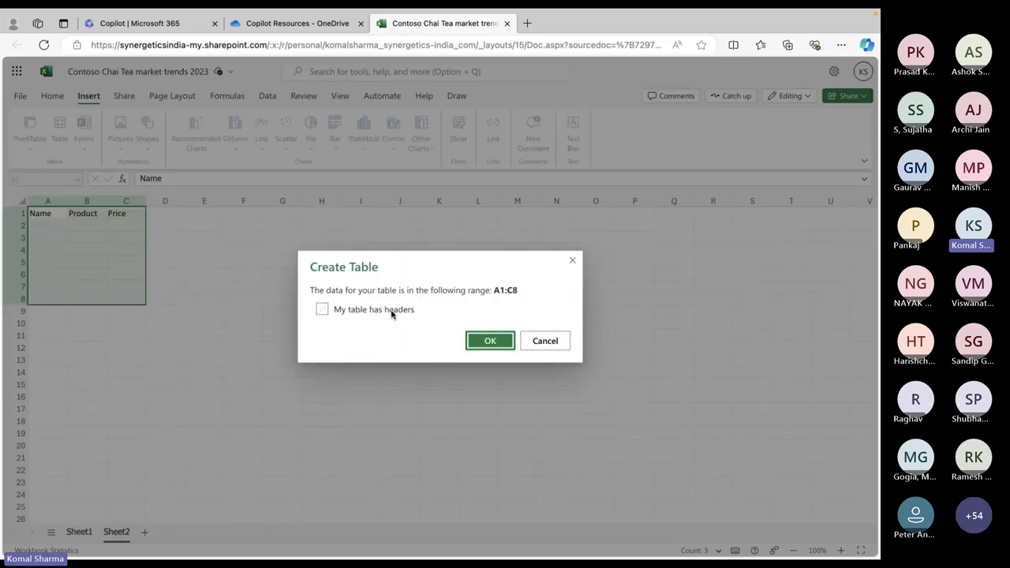
{"action": "left_click", "coordinate": [322, 309]}
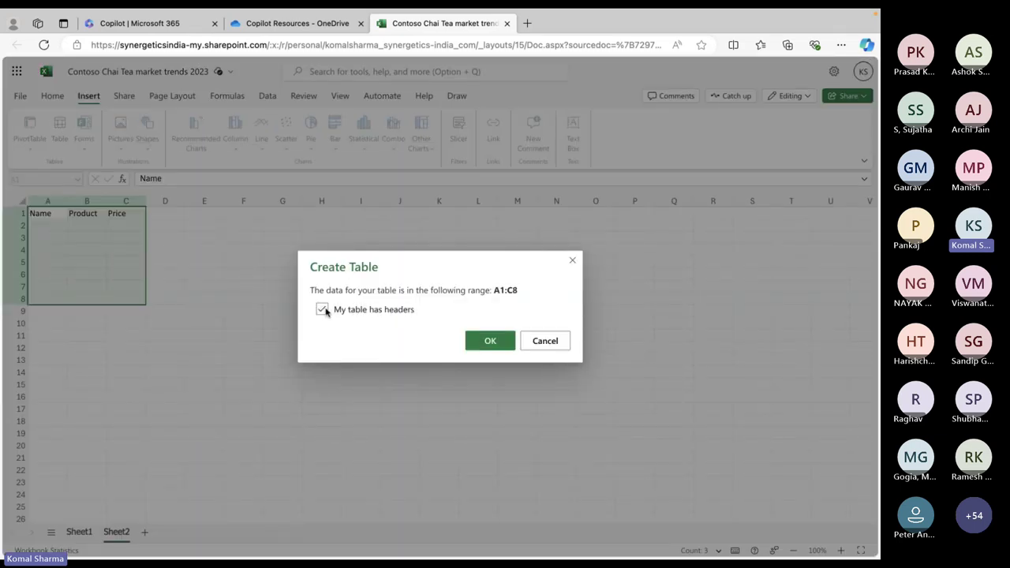
{"action": "left_click", "coordinate": [489, 344]}
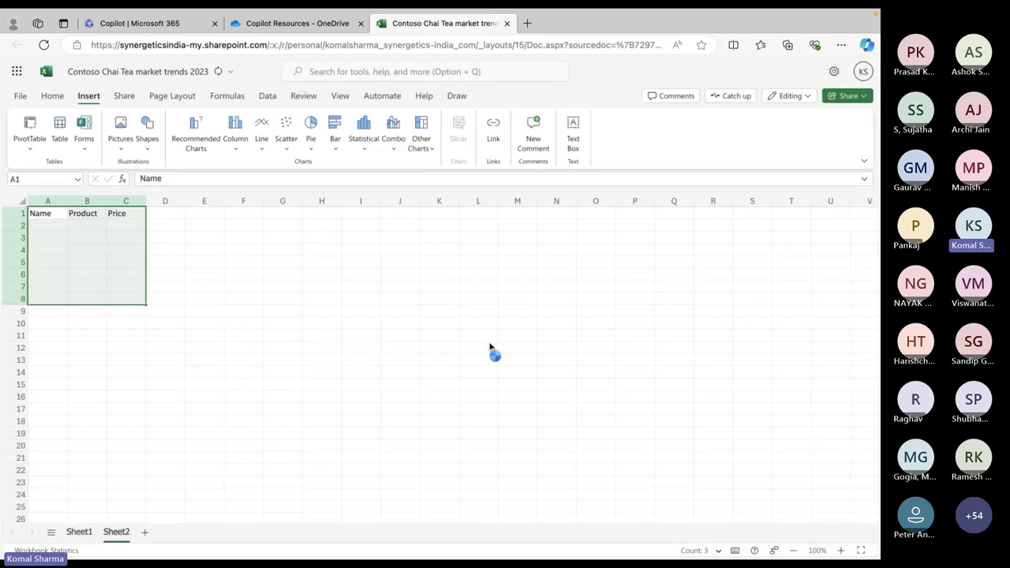
{"action": "left_click", "coordinate": [276, 297]}
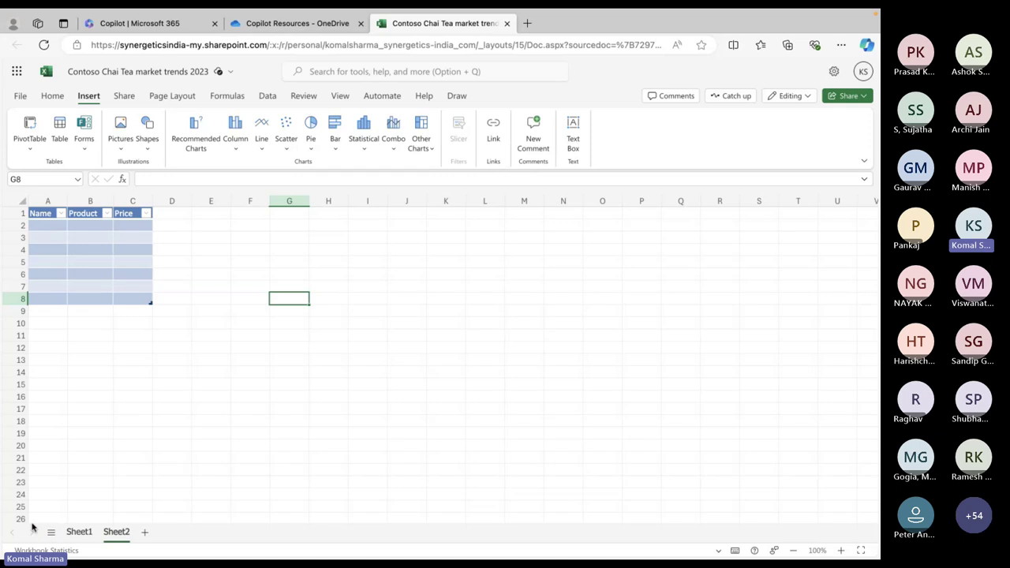
Return to Sheet1 and view the table design options for the chai sales table
{"action": "left_click", "coordinate": [79, 532]}
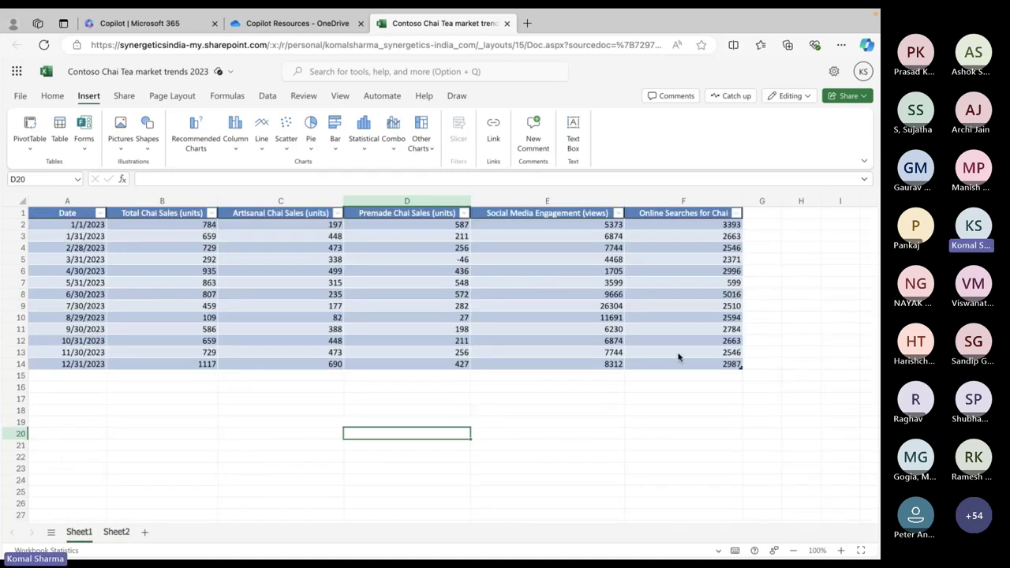
{"action": "left_click", "coordinate": [55, 223]}
{"action": "left_click", "coordinate": [509, 96]}
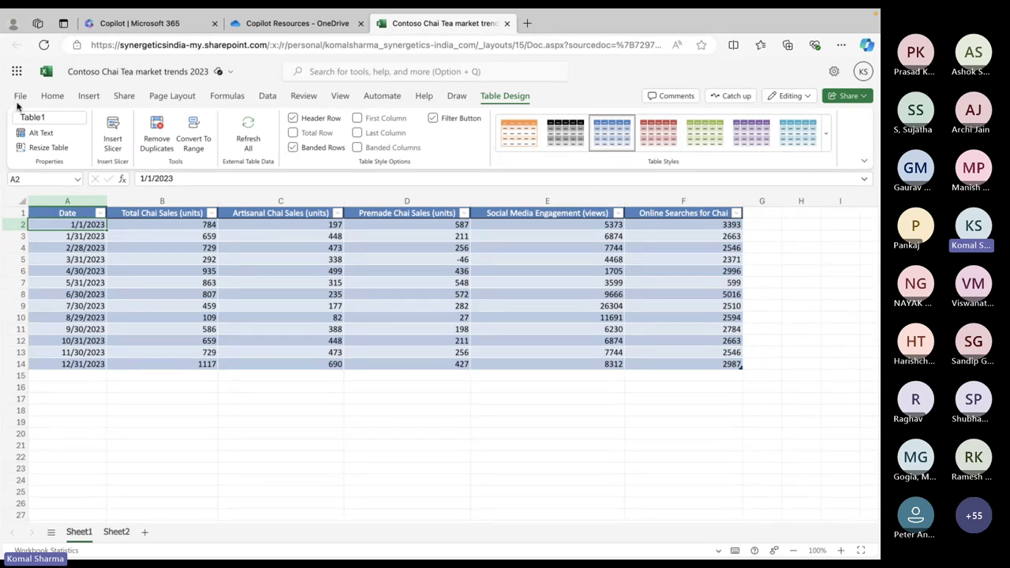
{"action": "left_click", "coordinate": [53, 98]}
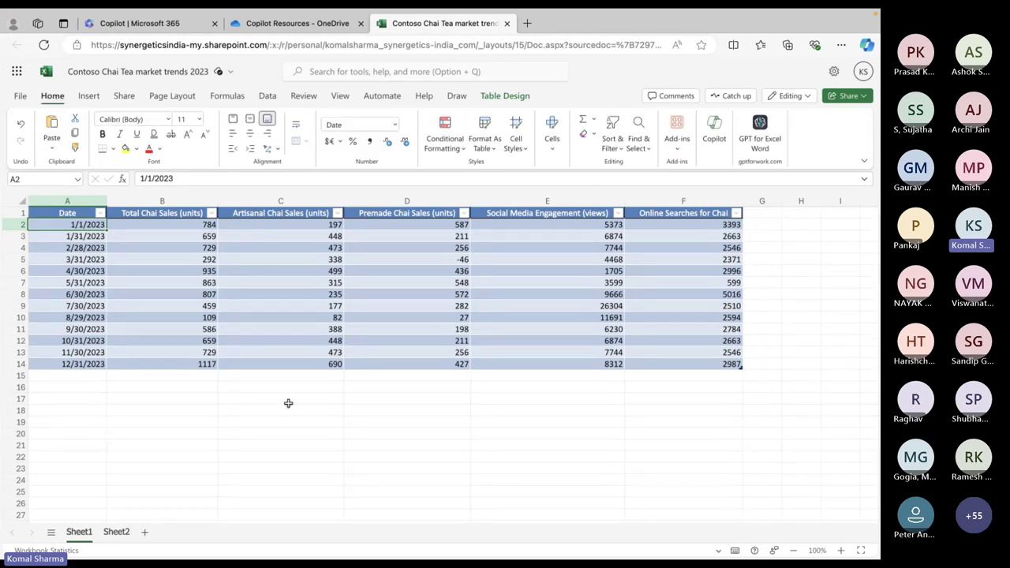
Open Copilot with cell C5 of the chai sales table selected, and review its available actions and suggested prompts
{"action": "left_click", "coordinate": [261, 260]}
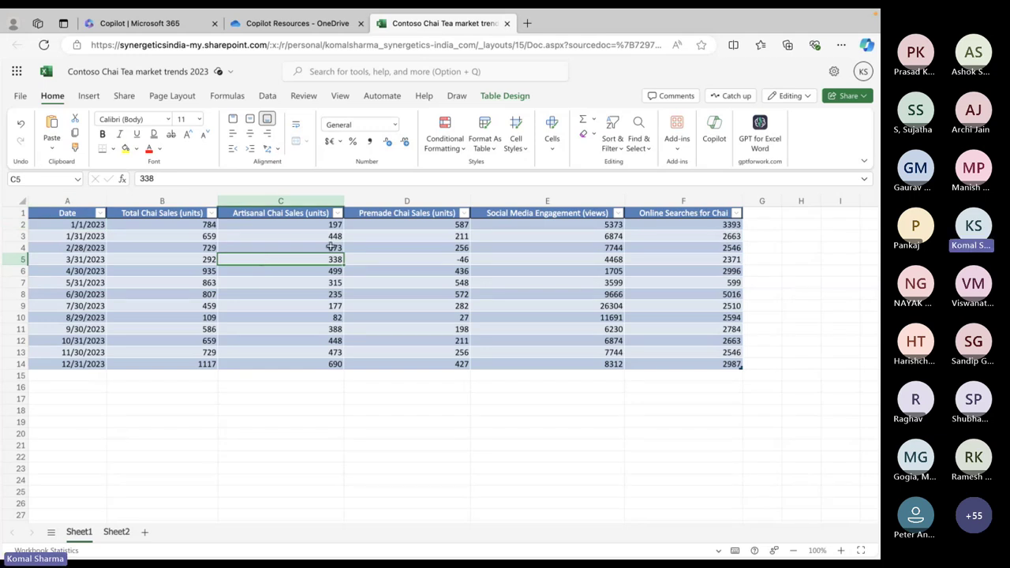
{"action": "left_click", "coordinate": [716, 134]}
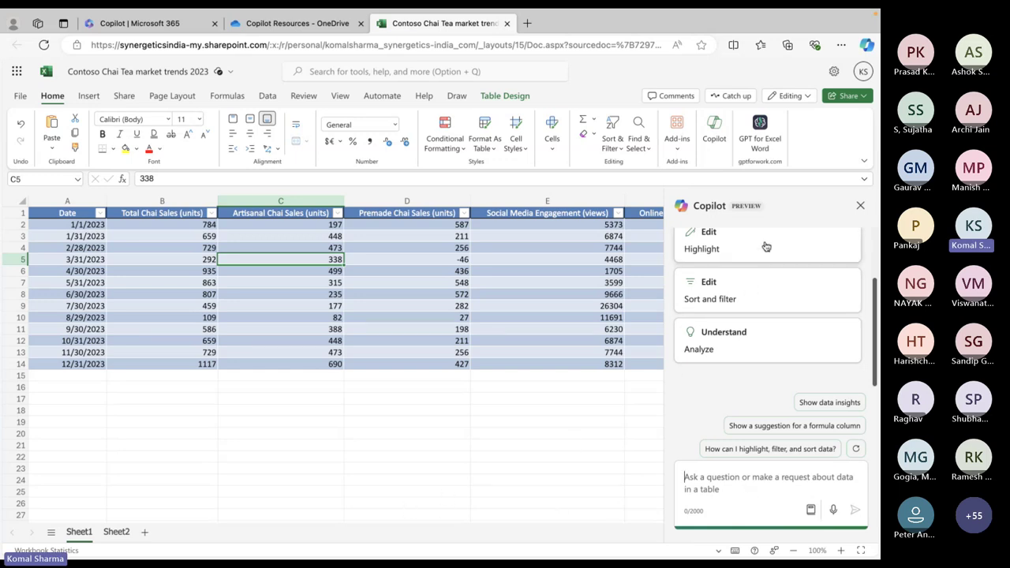
{"action": "scroll", "coordinate": [734, 289], "scroll_direction": "up", "scroll_amount": 2}
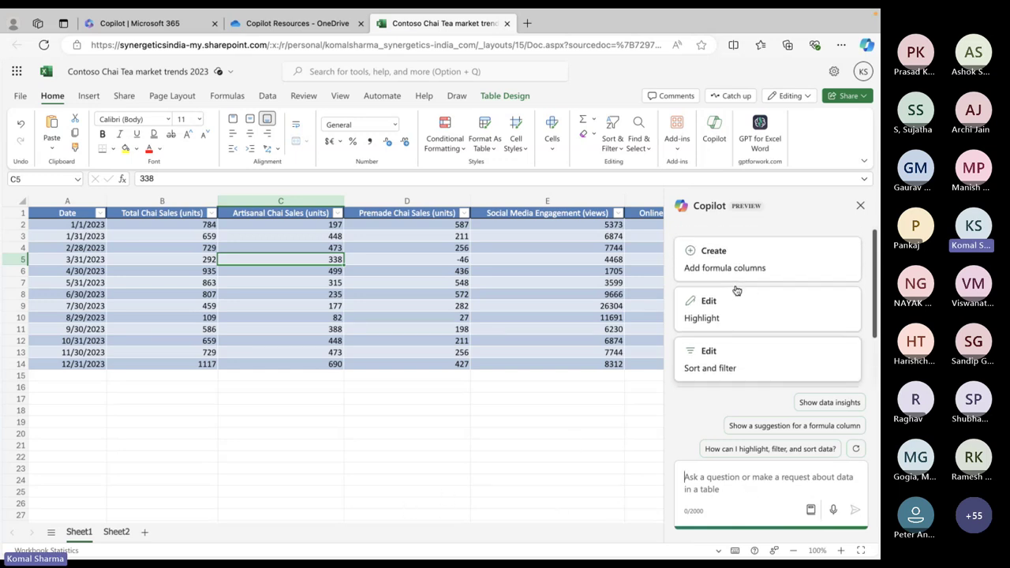
{"action": "scroll", "coordinate": [736, 291], "scroll_direction": "down", "scroll_amount": 1}
{"action": "scroll", "coordinate": [736, 291], "scroll_direction": "up", "scroll_amount": 1}
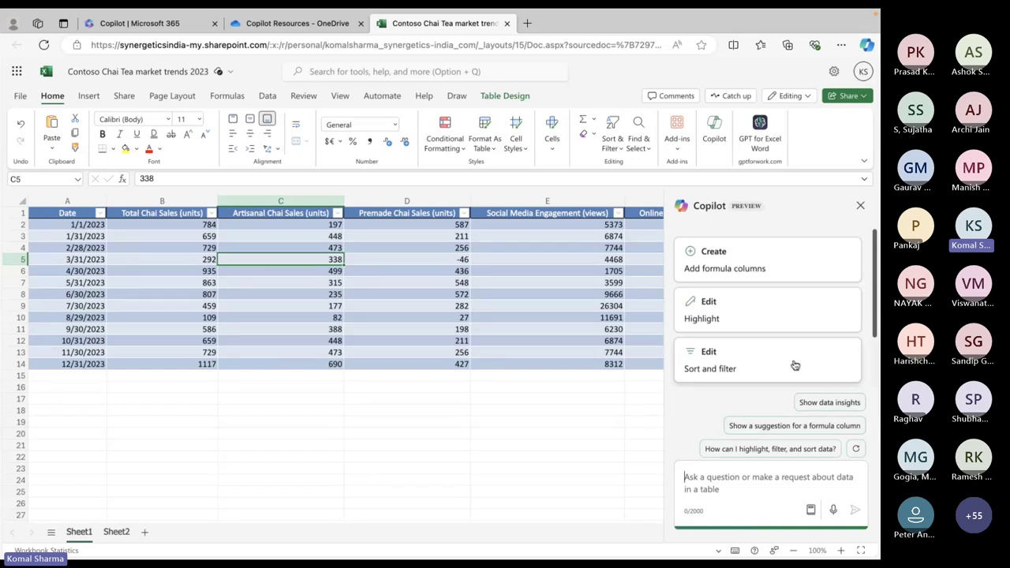
{"action": "scroll", "coordinate": [792, 363], "scroll_direction": "down", "scroll_amount": 2}
{"action": "left_click", "coordinate": [805, 449]}
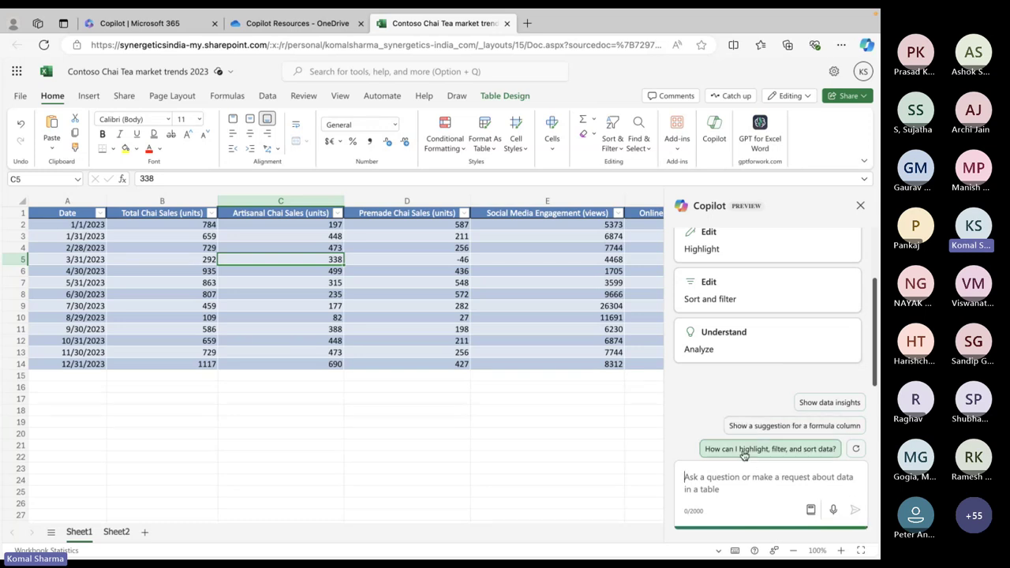
{"action": "left_click", "coordinate": [766, 450]}
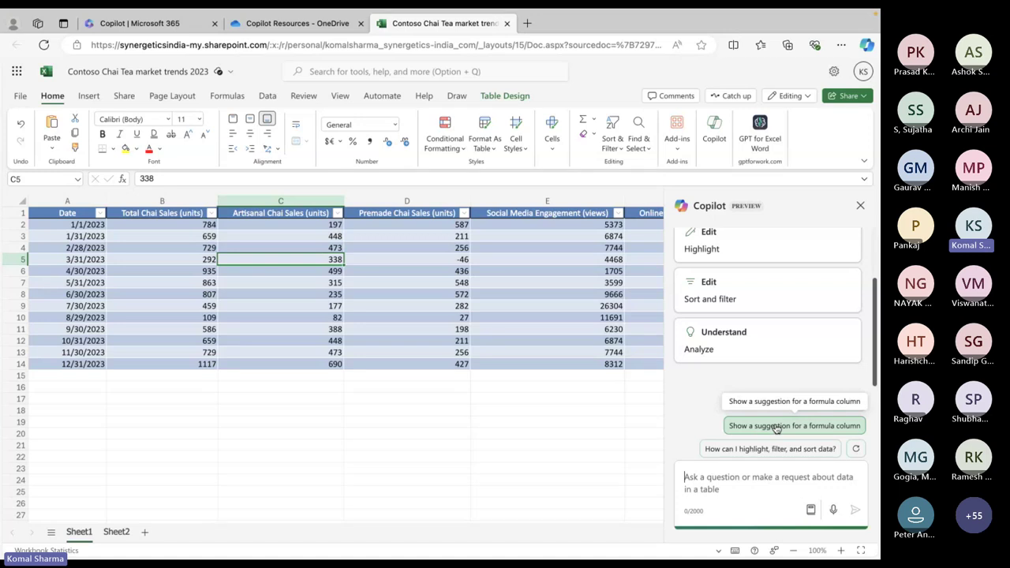
Ask Copilot to "Show a suggestion for a formula column" and review the proposed column's description, formula and preview
{"action": "left_click", "coordinate": [775, 427]}
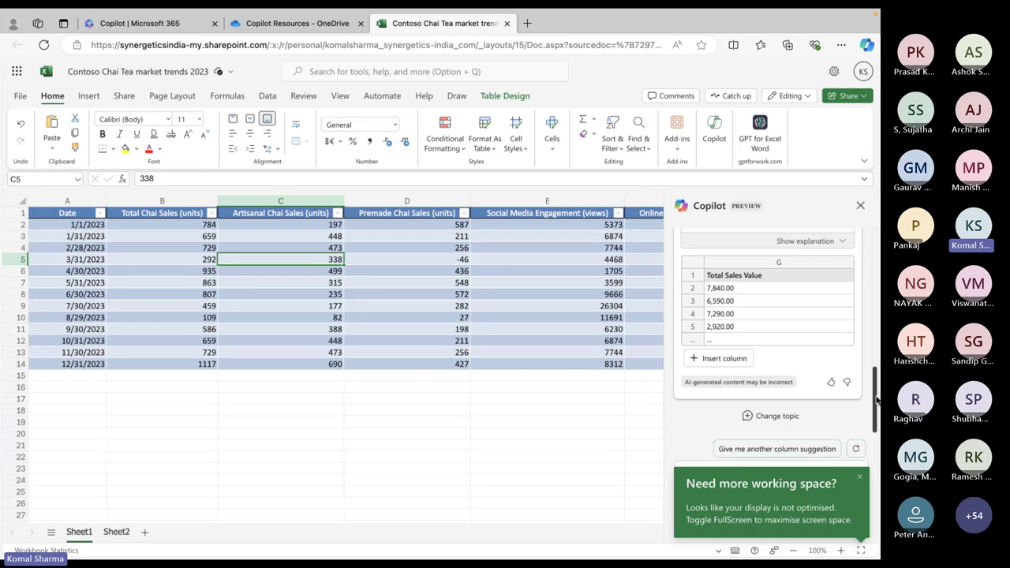
{"action": "scroll", "coordinate": [876, 401], "scroll_direction": "up", "scroll_amount": 6}
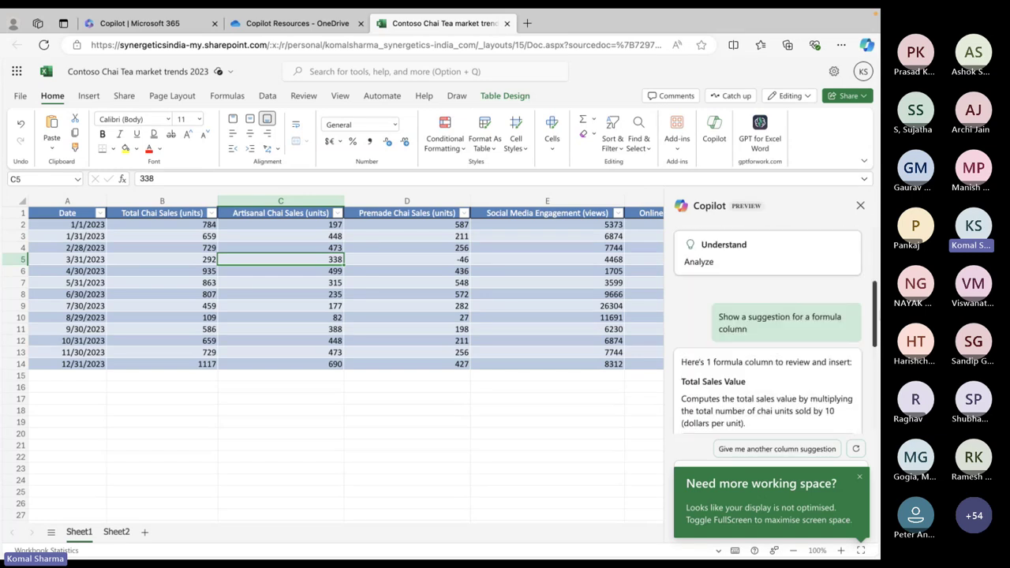
{"action": "scroll", "coordinate": [768, 331], "scroll_direction": "down", "scroll_amount": 2}
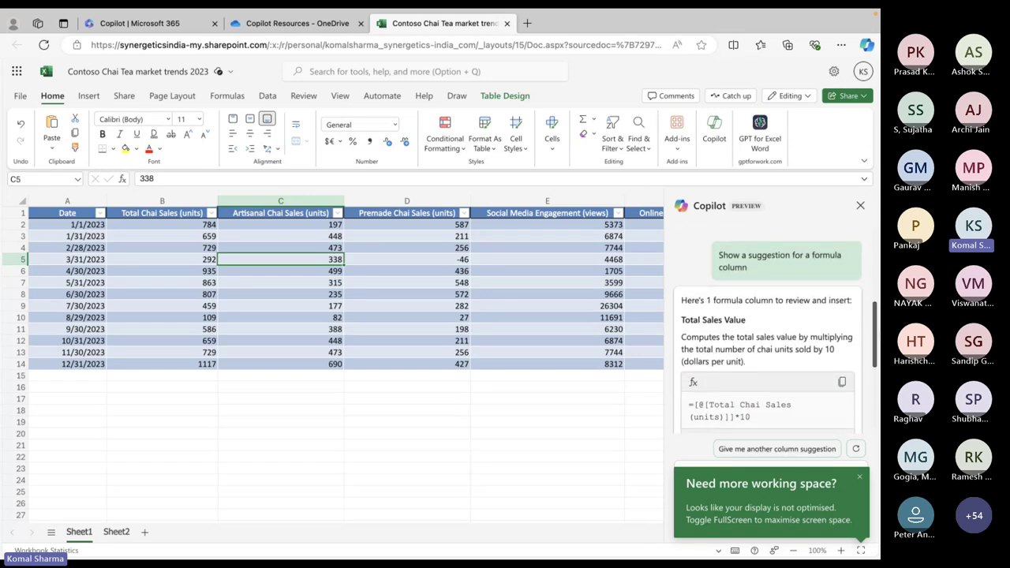
{"action": "scroll", "coordinate": [767, 332], "scroll_direction": "down", "scroll_amount": 5}
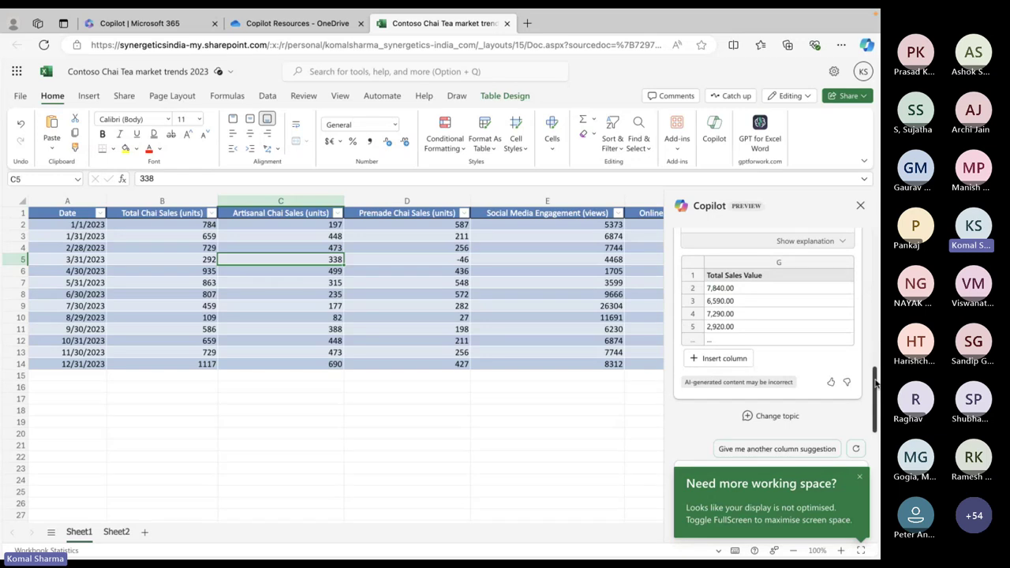
Review the suggested Total Sales Value column's description and formula against the chai sales table's existing columns
{"action": "left_click_drag", "start_coordinate": [875, 392], "coordinate": [874, 378]}
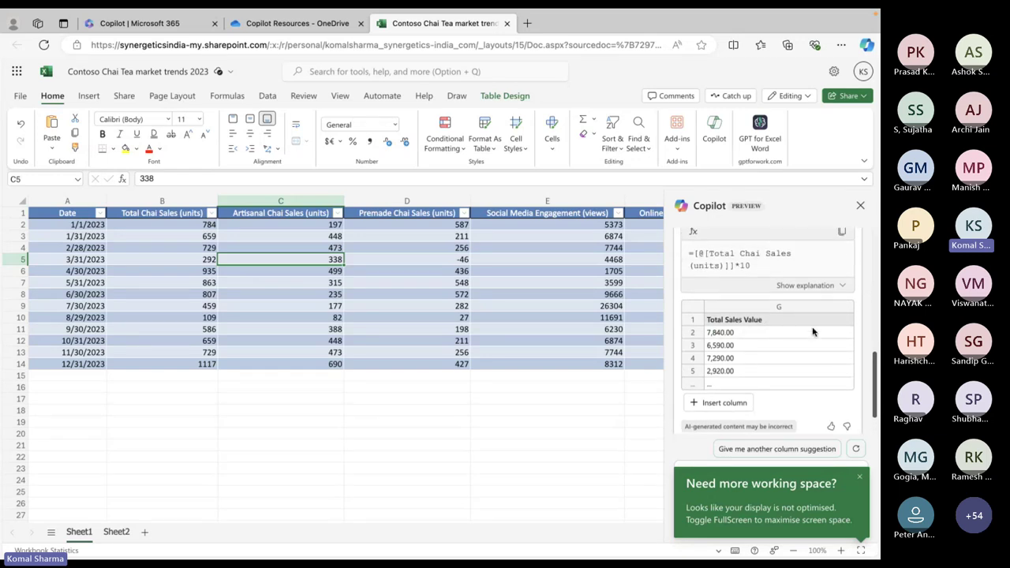
{"action": "left_click_drag", "start_coordinate": [877, 384], "coordinate": [877, 352]}
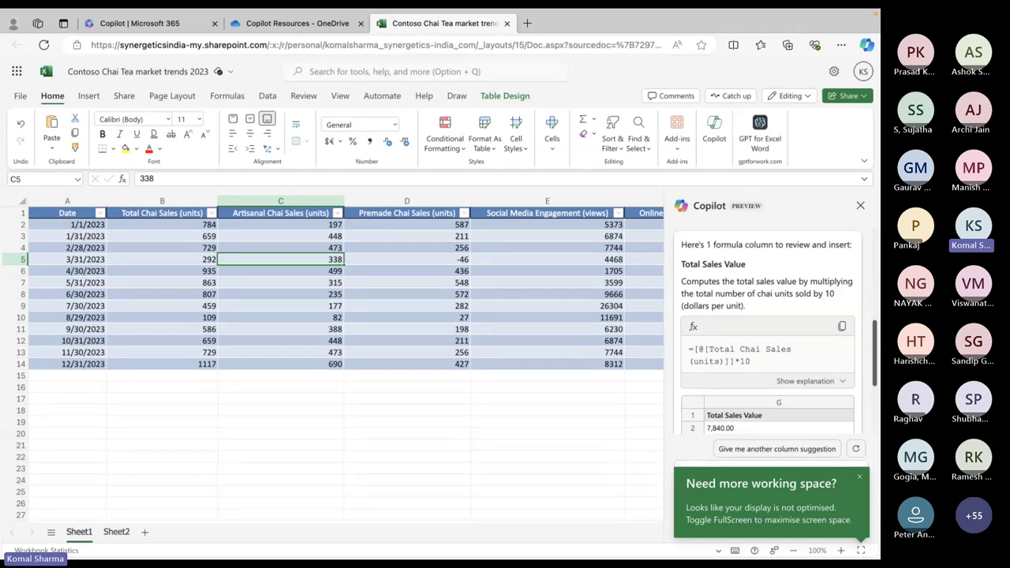
{"action": "scroll", "coordinate": [584, 375], "scroll_direction": "right", "scroll_amount": 5}
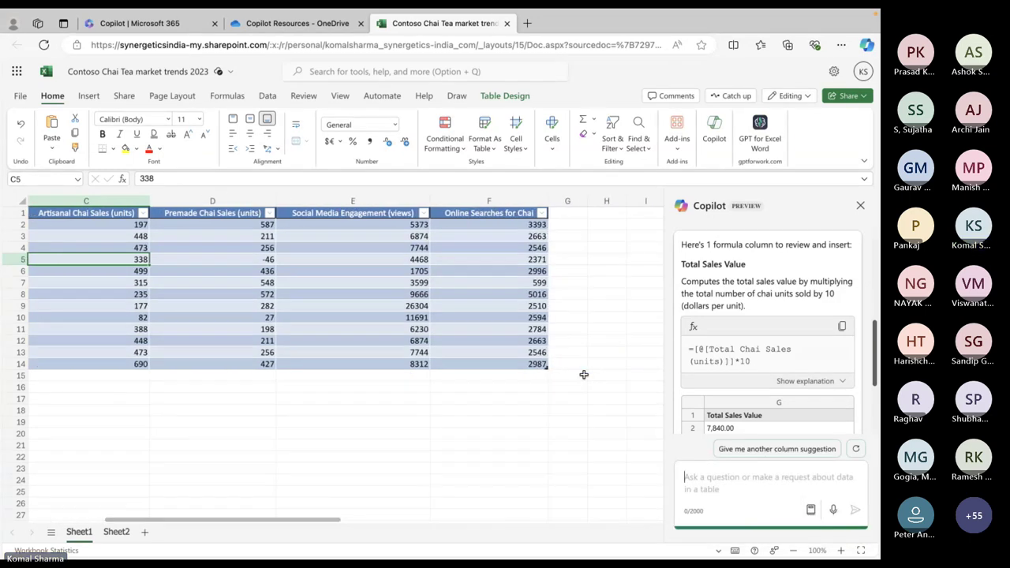
{"action": "scroll", "coordinate": [584, 375], "scroll_direction": "left", "scroll_amount": 3}
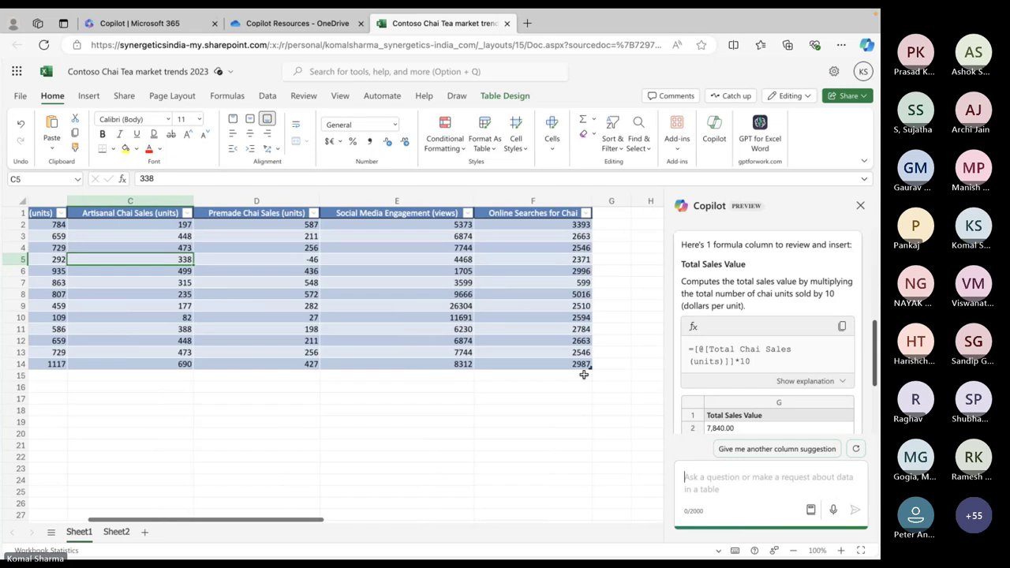
{"action": "scroll", "coordinate": [402, 359], "scroll_direction": "left", "scroll_amount": 2}
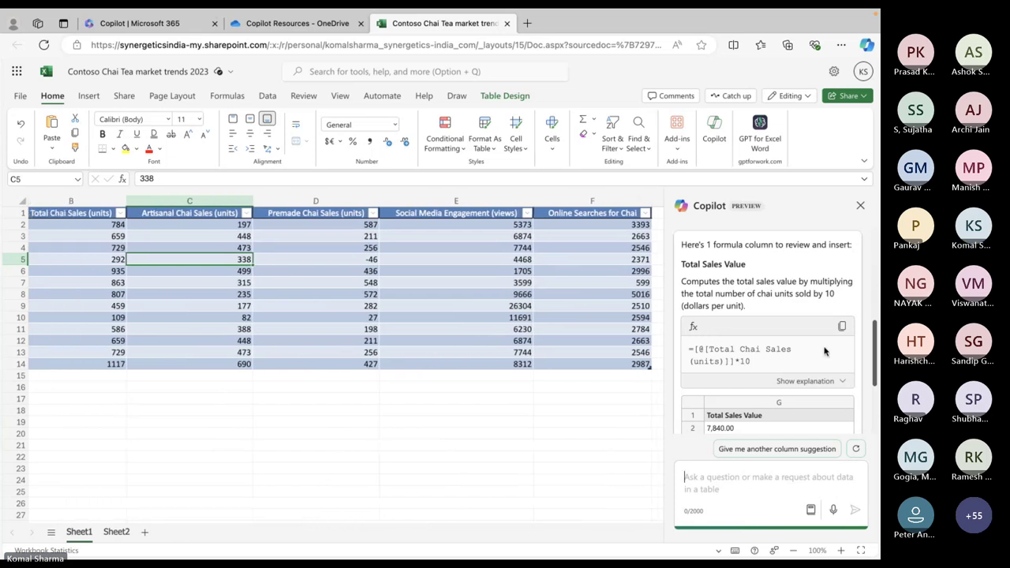
{"action": "scroll", "coordinate": [370, 319], "scroll_direction": "right", "scroll_amount": 5}
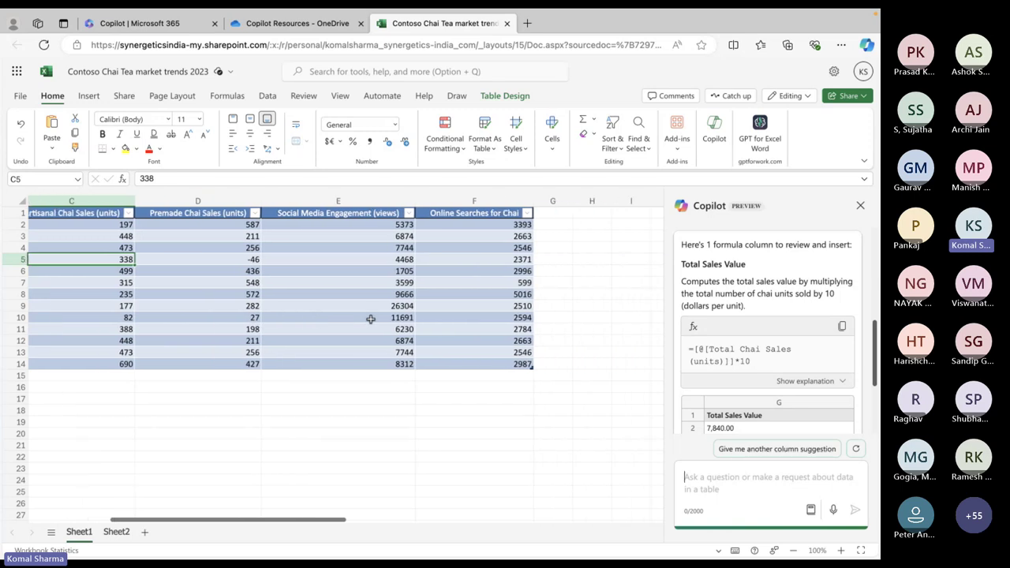
Preview Copilot's suggested Total Sales Value column in the chai sales table and insert it as column G
{"action": "scroll", "coordinate": [777, 332], "scroll_direction": "down", "scroll_amount": 3}
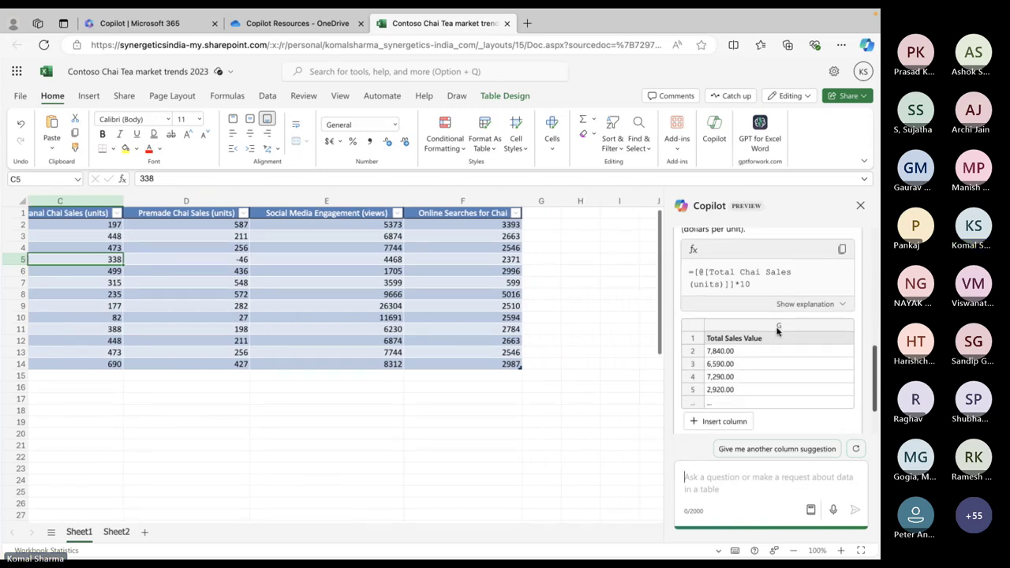
{"action": "scroll", "coordinate": [777, 331], "scroll_direction": "down", "scroll_amount": 2}
{"action": "left_click", "coordinate": [721, 359]}
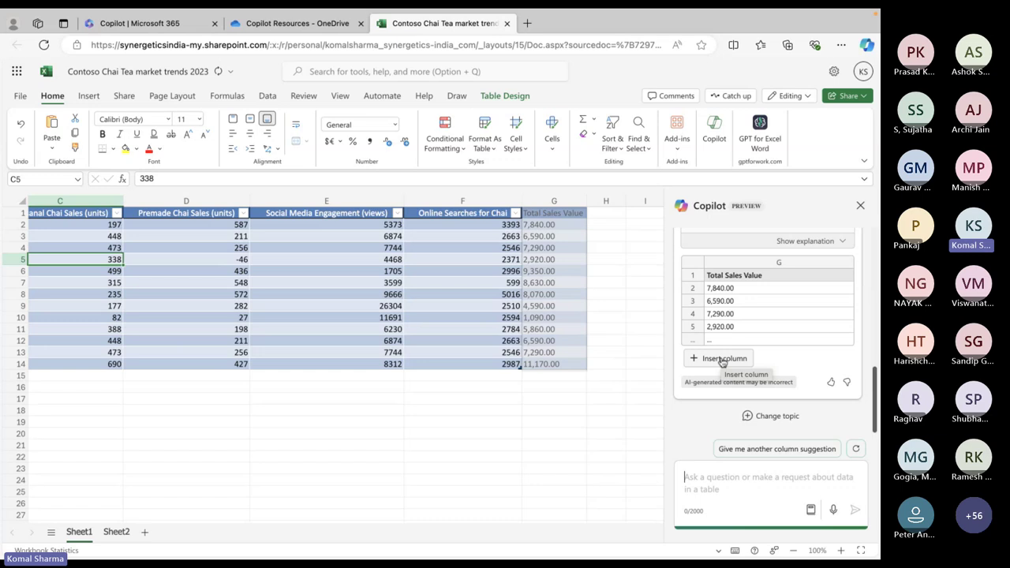
{"action": "scroll", "coordinate": [277, 387], "scroll_direction": "left", "scroll_amount": 5}
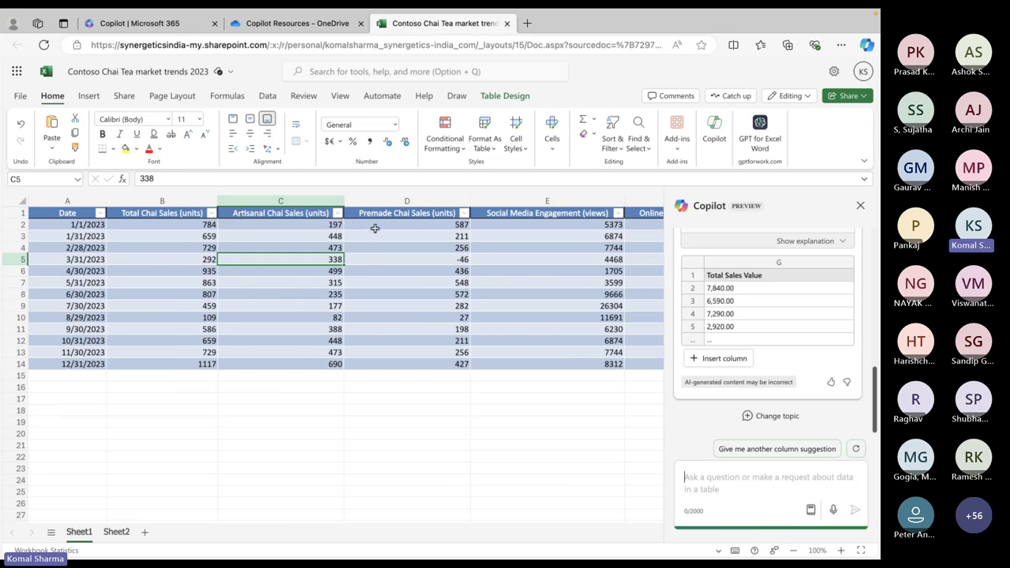
{"action": "scroll", "coordinate": [462, 282], "scroll_direction": "right", "scroll_amount": 5}
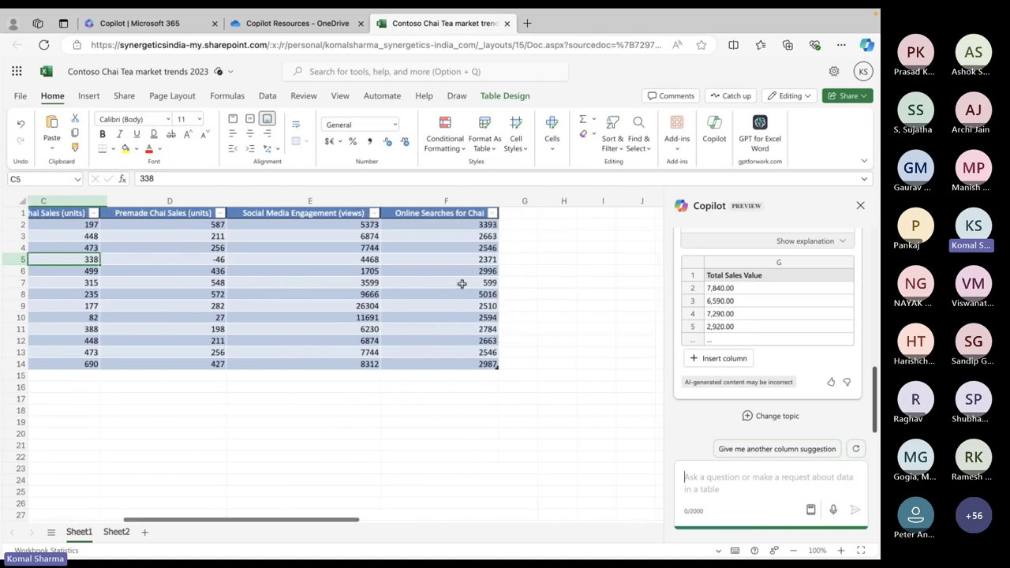
{"action": "mouse_move", "coordinate": [746, 355]}
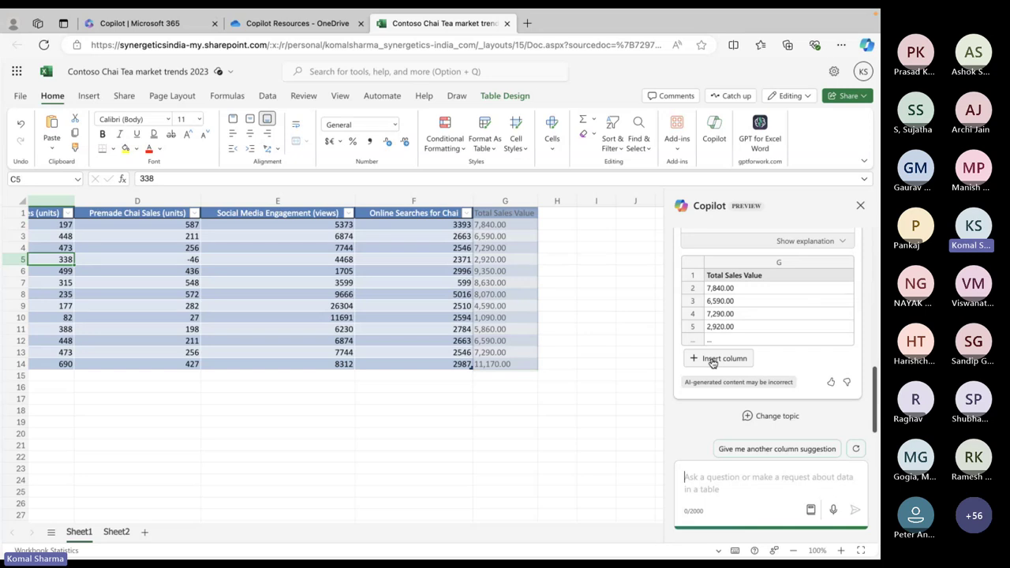
{"action": "left_click", "coordinate": [714, 359]}
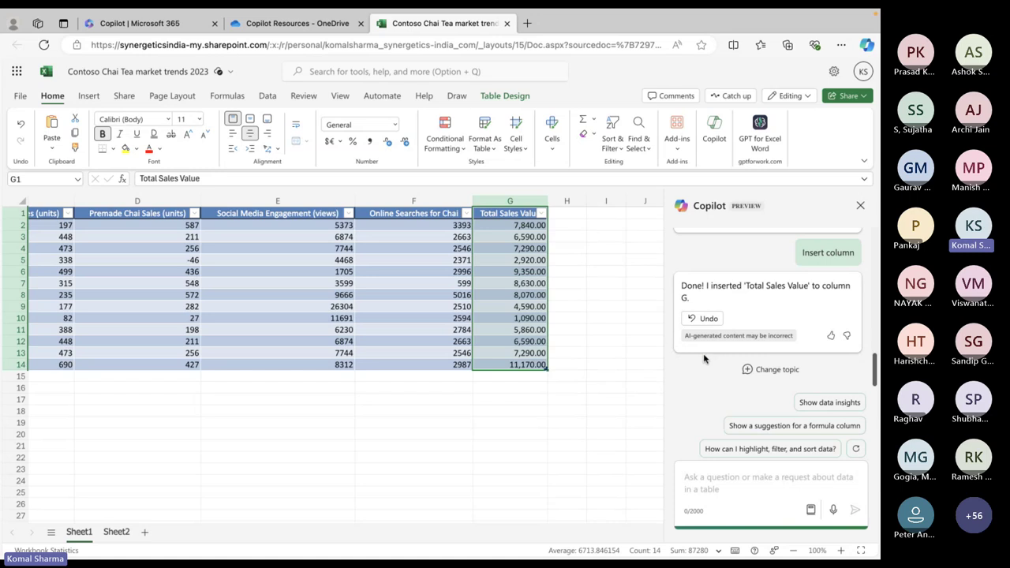
Examine the formula in cell G2 and compare the Total Sales Value column with the Total Chai Sales column
{"action": "scroll", "coordinate": [480, 375], "scroll_direction": "left", "scroll_amount": 2}
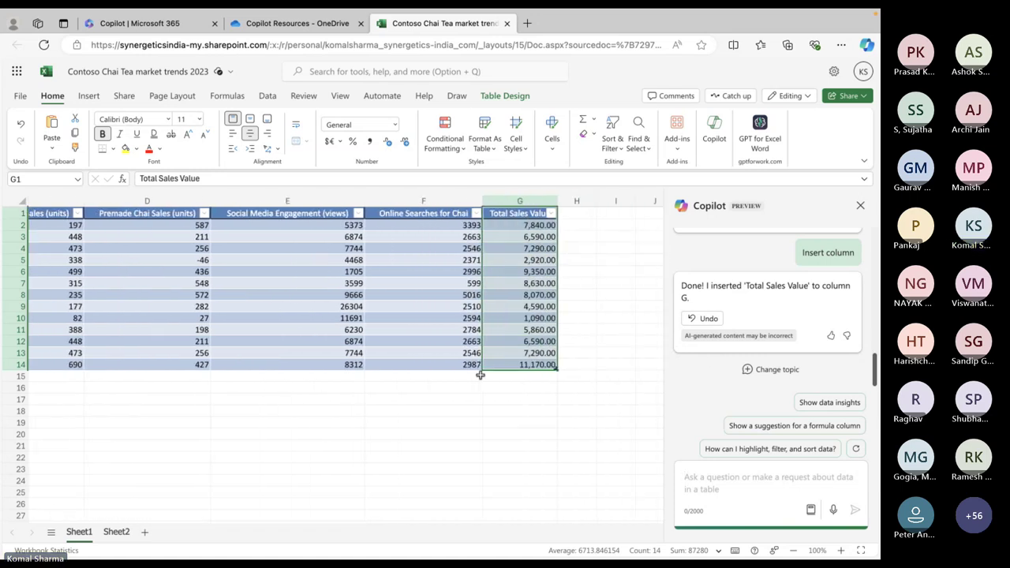
{"action": "scroll", "coordinate": [480, 375], "scroll_direction": "left", "scroll_amount": 5}
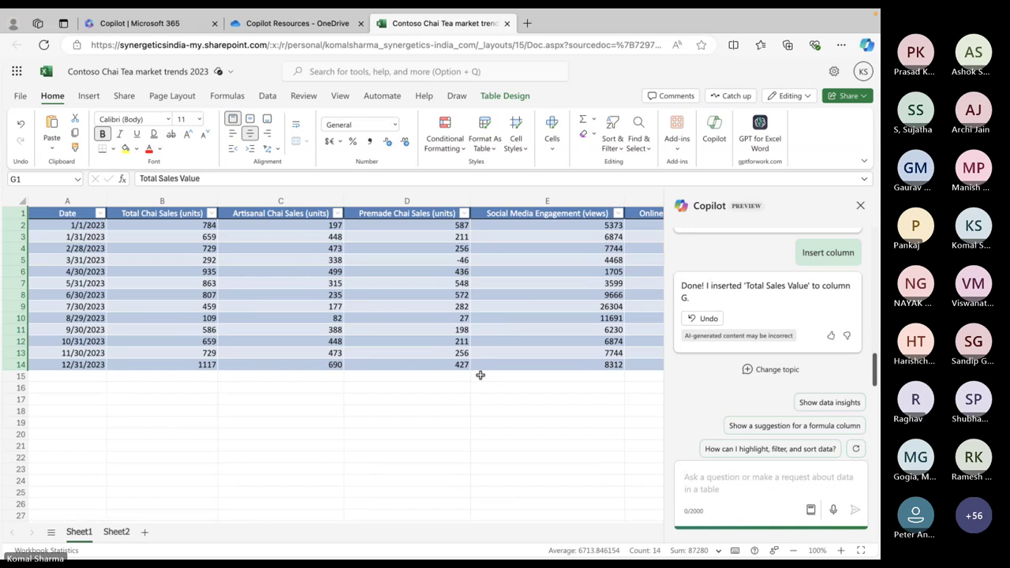
{"action": "scroll", "coordinate": [480, 375], "scroll_direction": "right", "scroll_amount": 1}
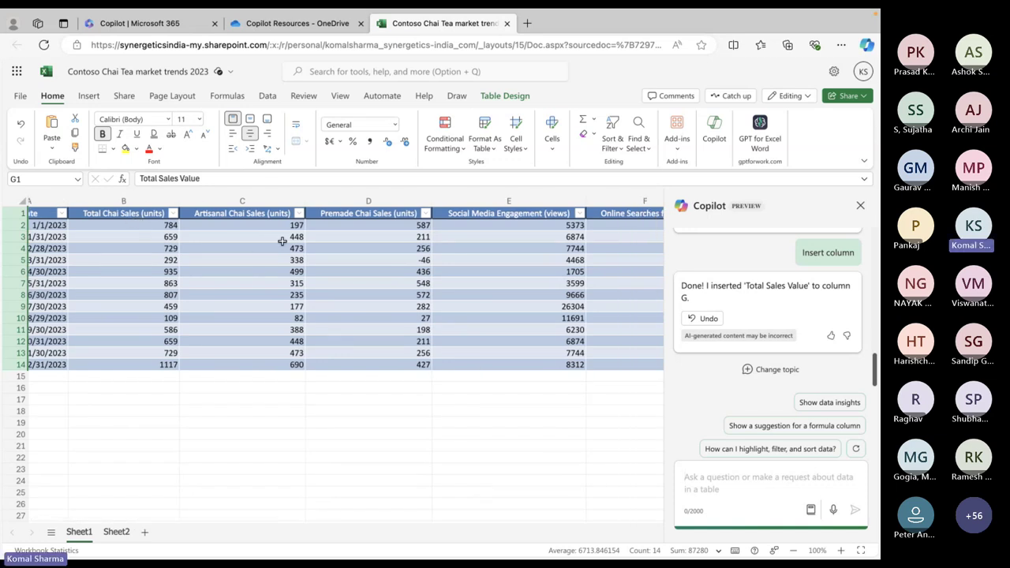
{"action": "scroll", "coordinate": [495, 263], "scroll_direction": "right", "scroll_amount": 5}
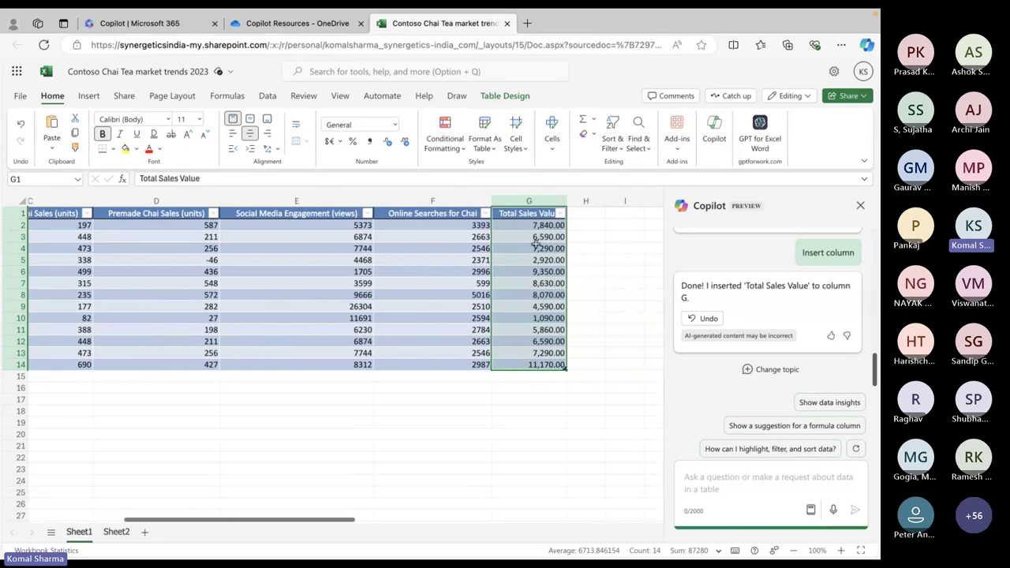
{"action": "left_click", "coordinate": [510, 228]}
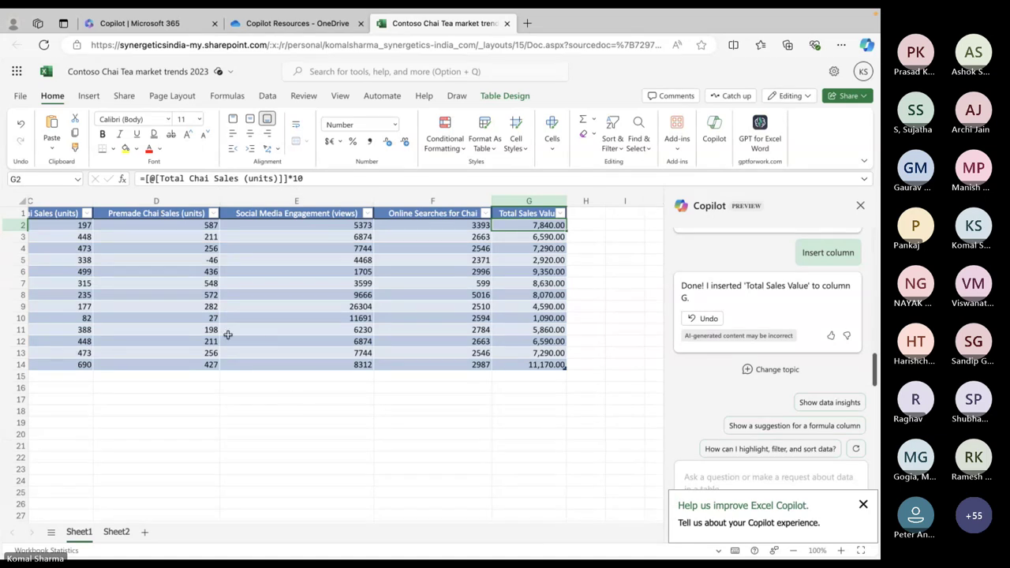
{"action": "scroll", "coordinate": [228, 334], "scroll_direction": "left", "scroll_amount": 2}
{"action": "scroll", "coordinate": [227, 334], "scroll_direction": "left", "scroll_amount": 4}
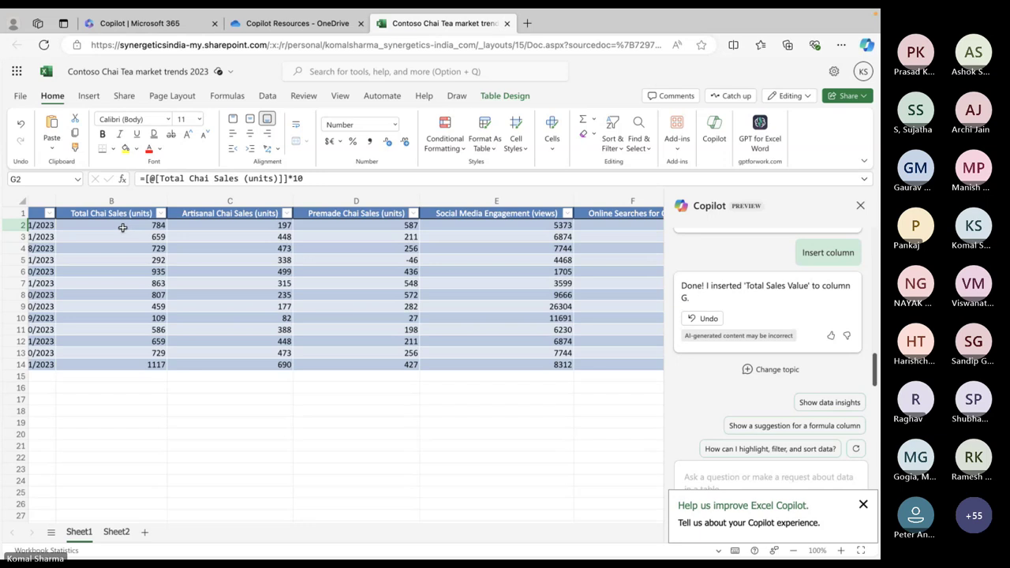
{"action": "scroll", "coordinate": [289, 237], "scroll_direction": "right", "scroll_amount": 1}
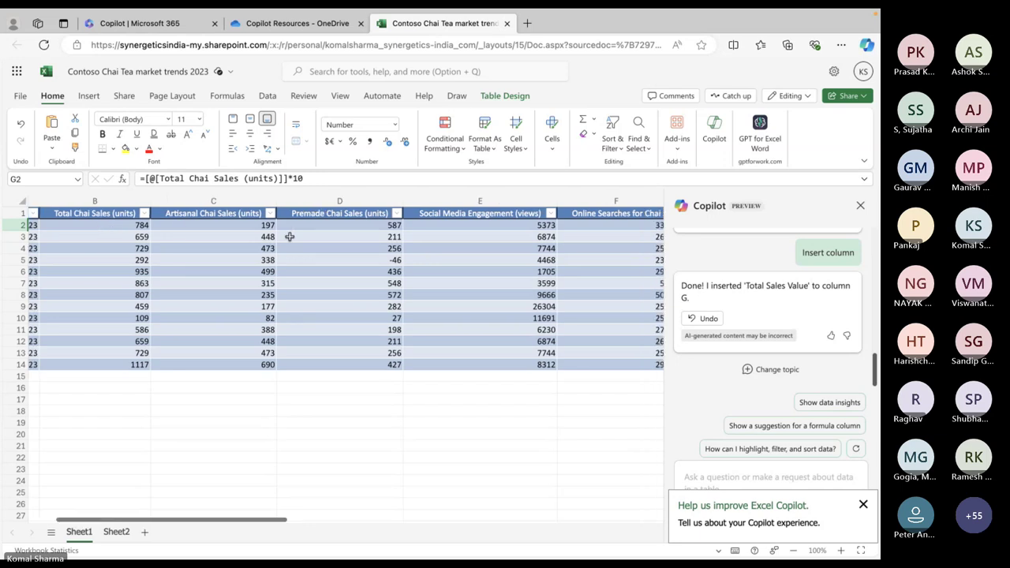
{"action": "scroll", "coordinate": [290, 237], "scroll_direction": "right", "scroll_amount": 5}
{"action": "scroll", "coordinate": [290, 236], "scroll_direction": "left", "scroll_amount": 3}
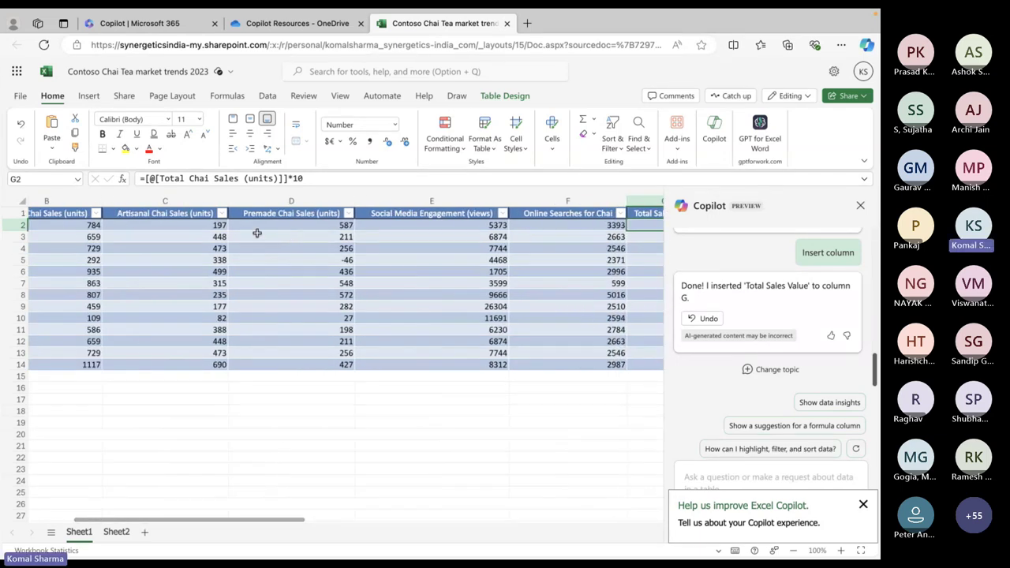
{"action": "scroll", "coordinate": [256, 233], "scroll_direction": "left", "scroll_amount": 2}
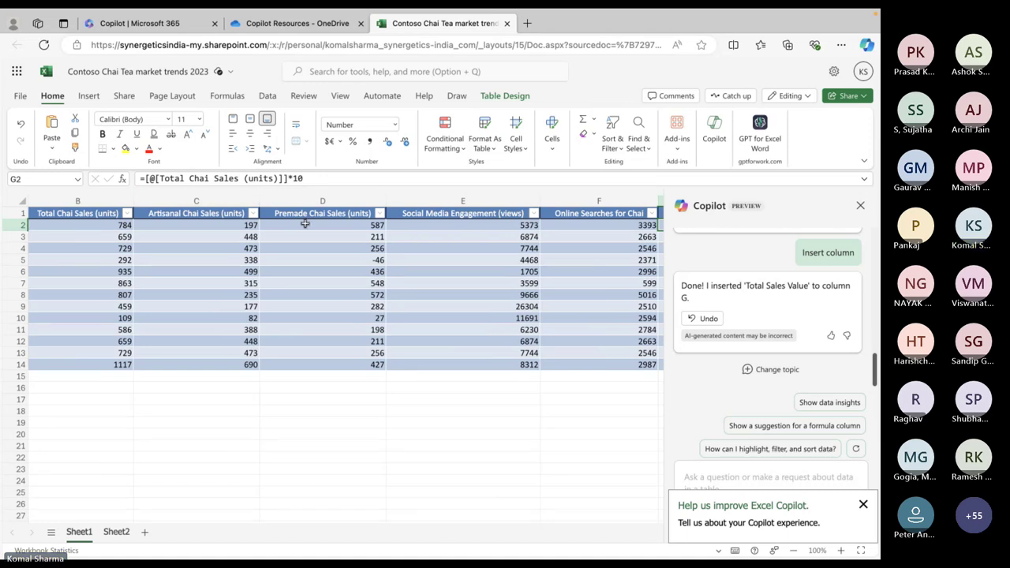
{"action": "scroll", "coordinate": [304, 224], "scroll_direction": "right", "scroll_amount": 4}
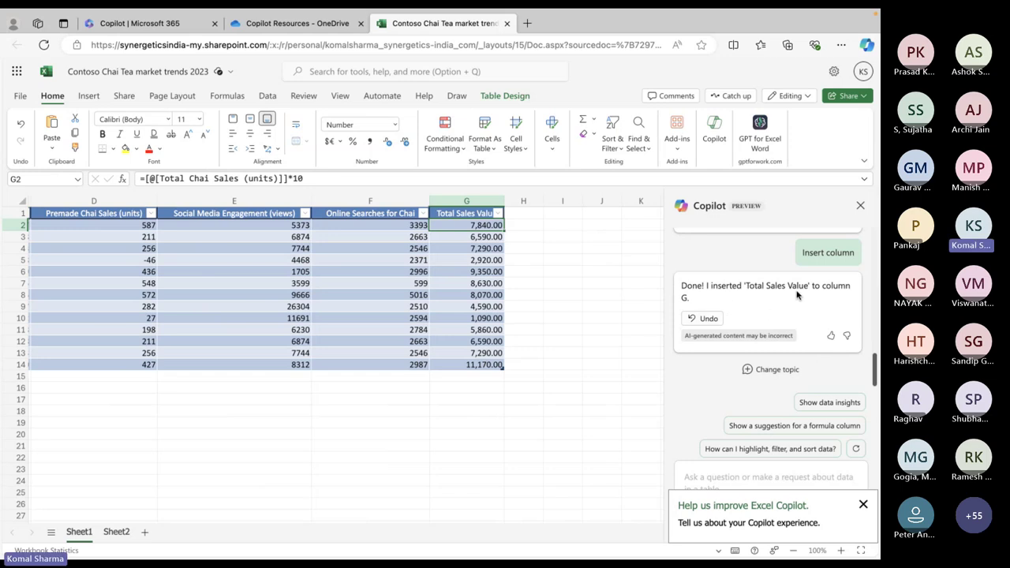
Have Copilot undo the insertion of the Total Sales Value column and return to the first columns of the table
{"action": "left_click", "coordinate": [709, 319]}
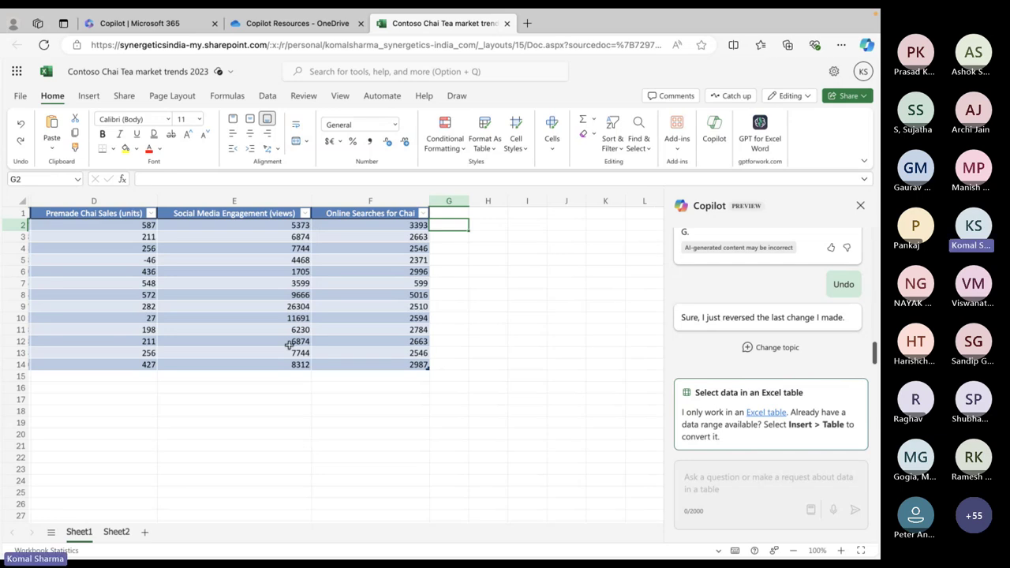
{"action": "scroll", "coordinate": [315, 345], "scroll_direction": "left", "scroll_amount": 3}
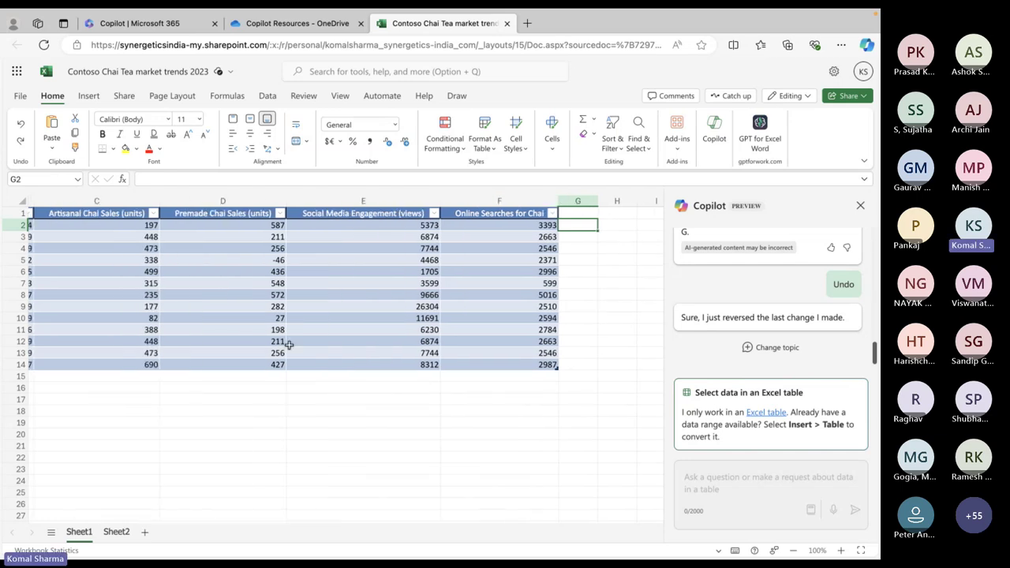
{"action": "scroll", "coordinate": [183, 288], "scroll_direction": "left", "scroll_amount": 4}
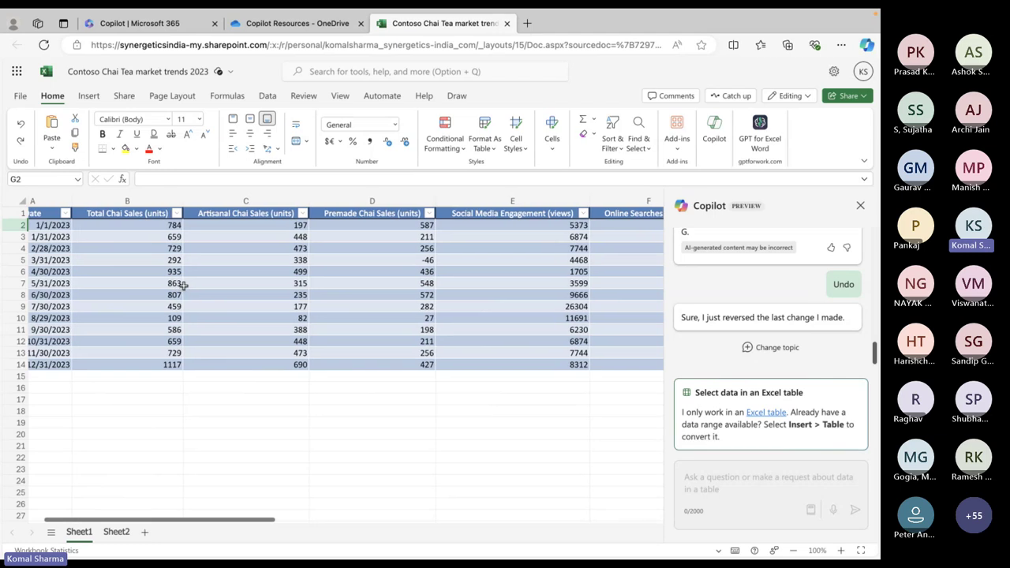
{"action": "scroll", "coordinate": [193, 236], "scroll_direction": "right", "scroll_amount": 1}
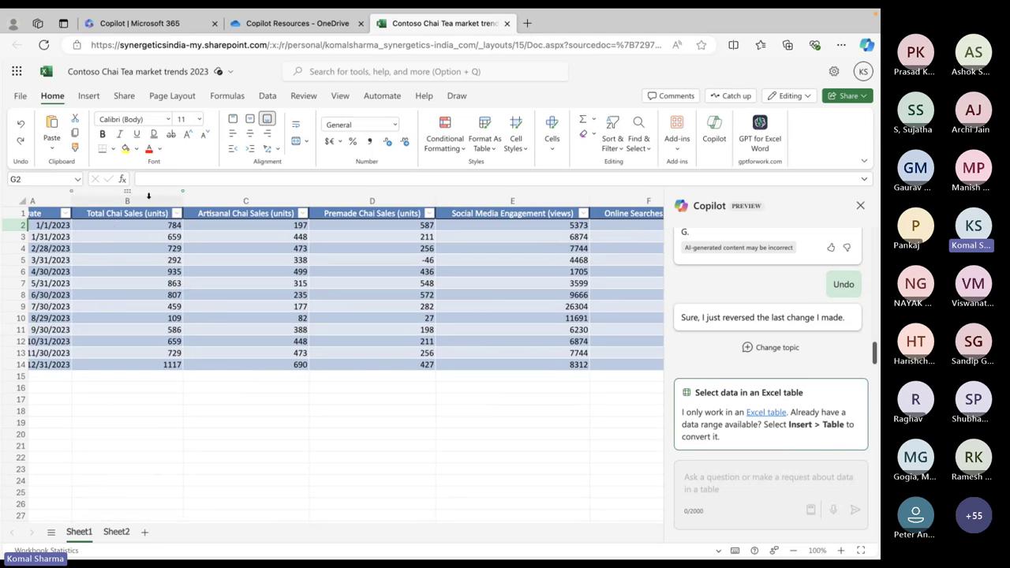
Select cells B2:D2 in the chai sales table and ask Copilot to "Show a suggestion for a formula column"
{"action": "left_click", "coordinate": [482, 237]}
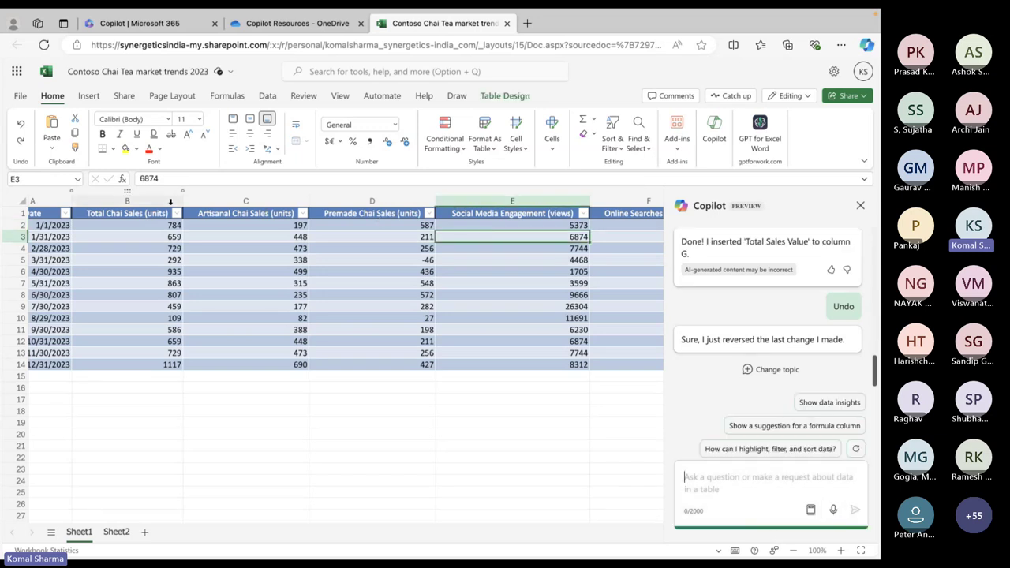
{"action": "left_click_drag", "start_coordinate": [127, 201], "coordinate": [371, 202]}
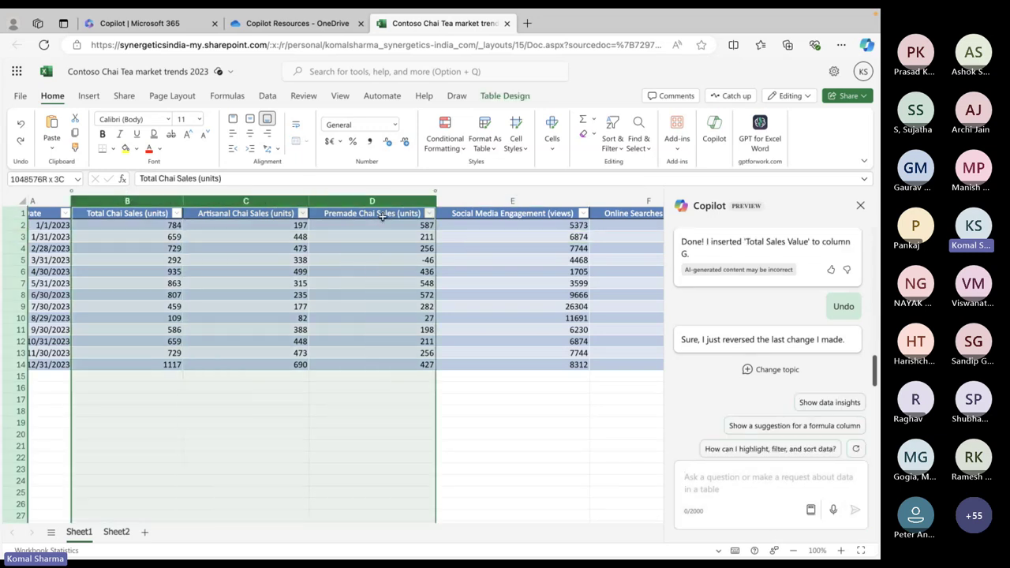
{"action": "left_click", "coordinate": [339, 260]}
{"action": "left_click_drag", "start_coordinate": [140, 228], "coordinate": [360, 228]}
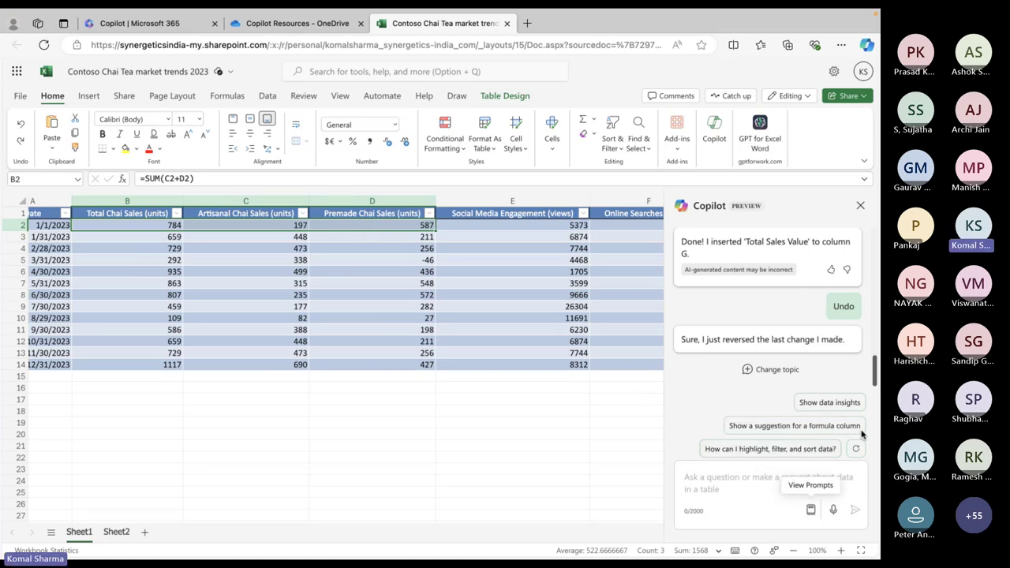
{"action": "left_click", "coordinate": [830, 427]}
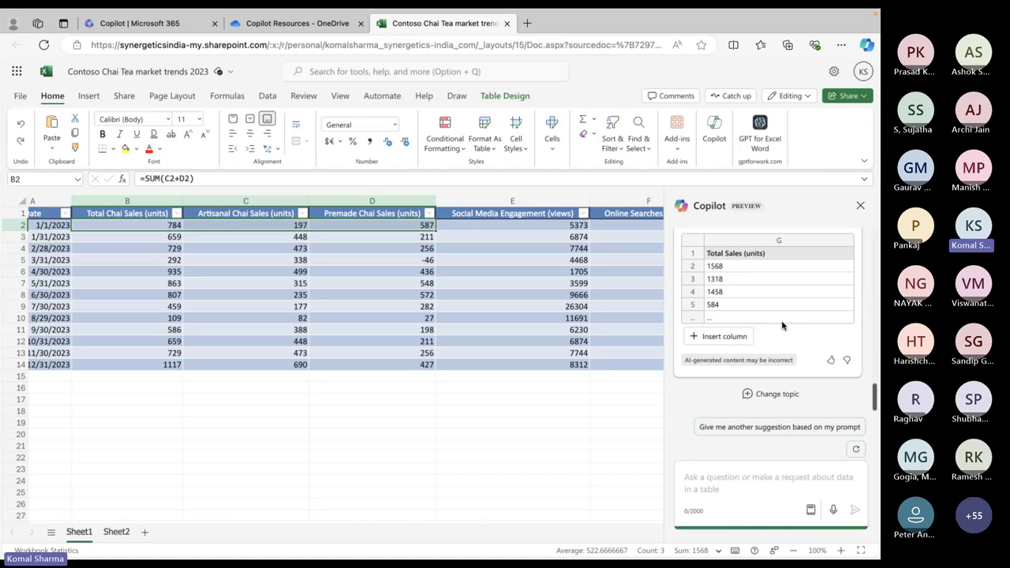
{"action": "scroll", "coordinate": [757, 313], "scroll_direction": "up", "scroll_amount": 1}
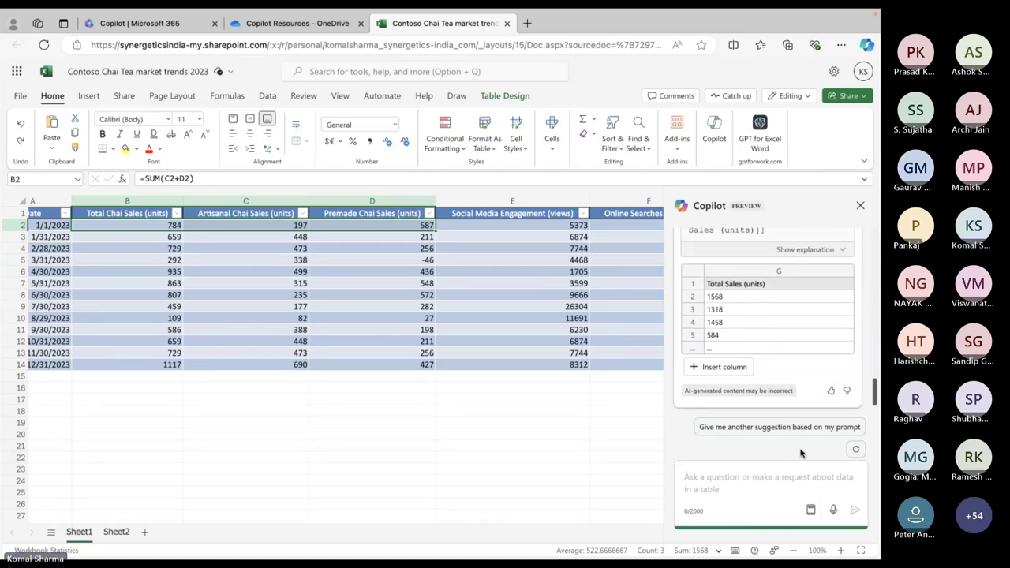
Dismiss the Copilot feedback request and ask Copilot in the workbook to "Give me data insight"
{"action": "left_click", "coordinate": [582, 342]}
{"action": "scroll", "coordinate": [777, 334], "scroll_direction": "up", "scroll_amount": 10}
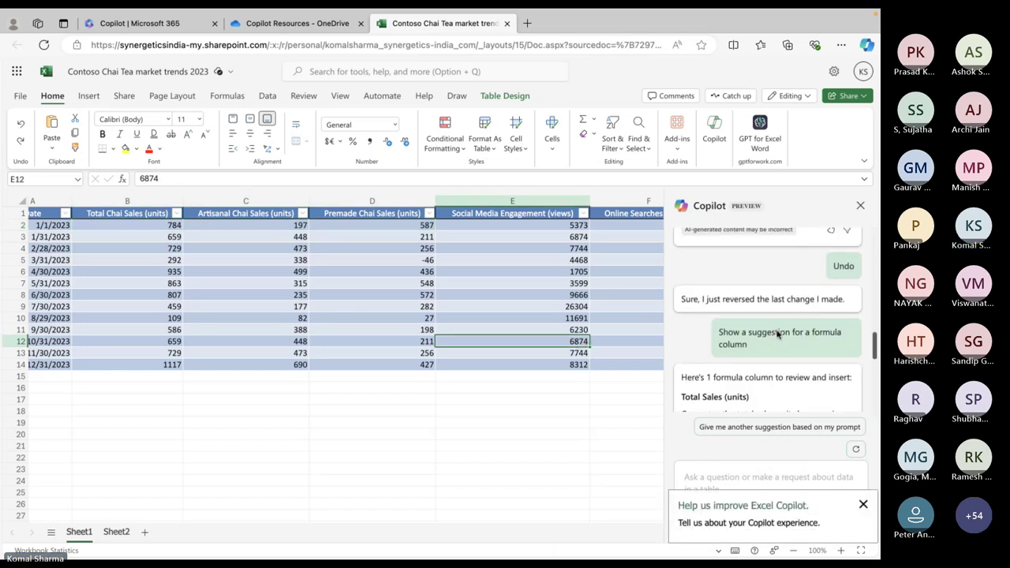
{"action": "scroll", "coordinate": [777, 335], "scroll_direction": "up", "scroll_amount": 10}
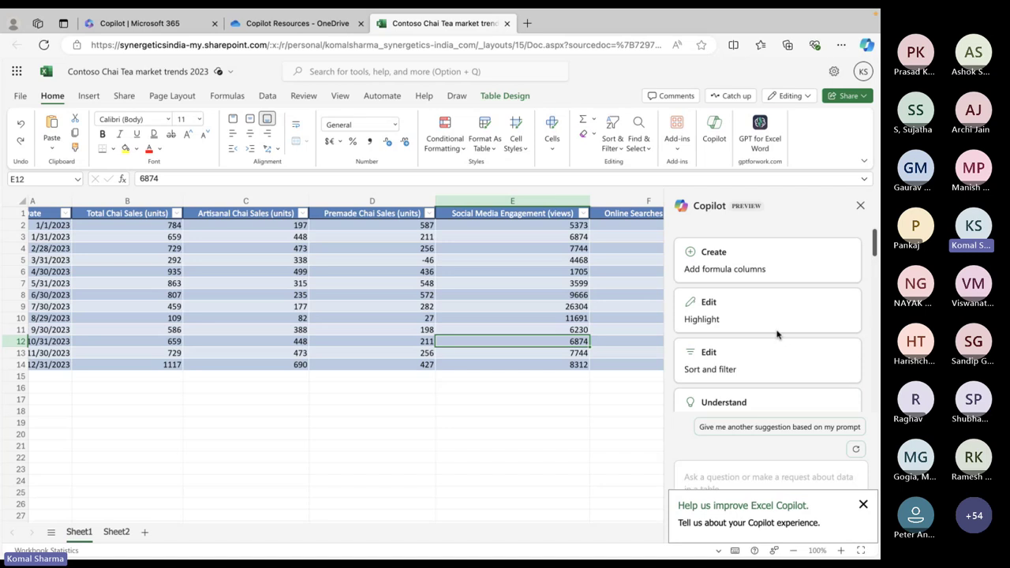
{"action": "left_click", "coordinate": [865, 505]}
{"action": "left_click", "coordinate": [748, 483]}
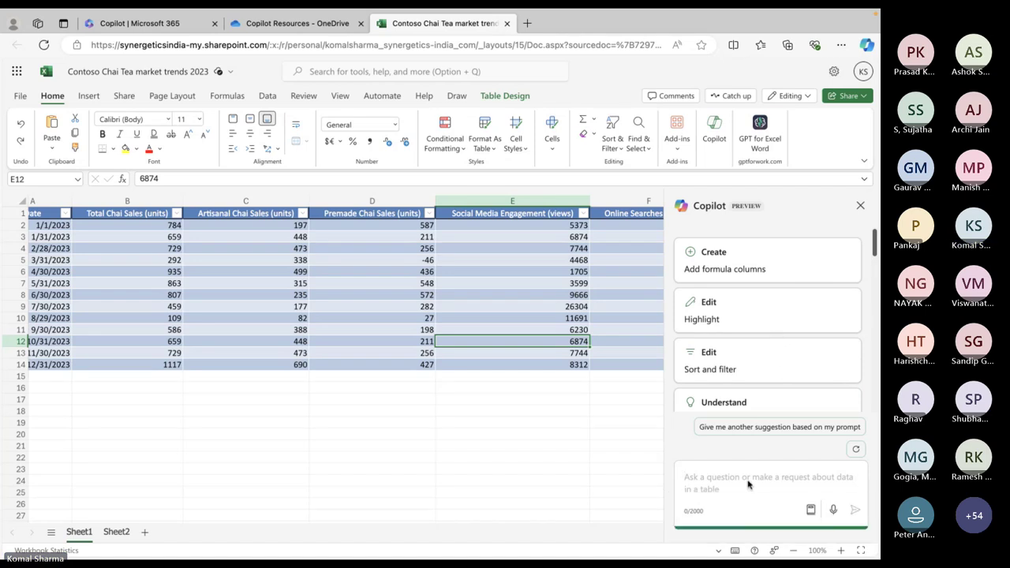
{"action": "type", "text": "Give"}
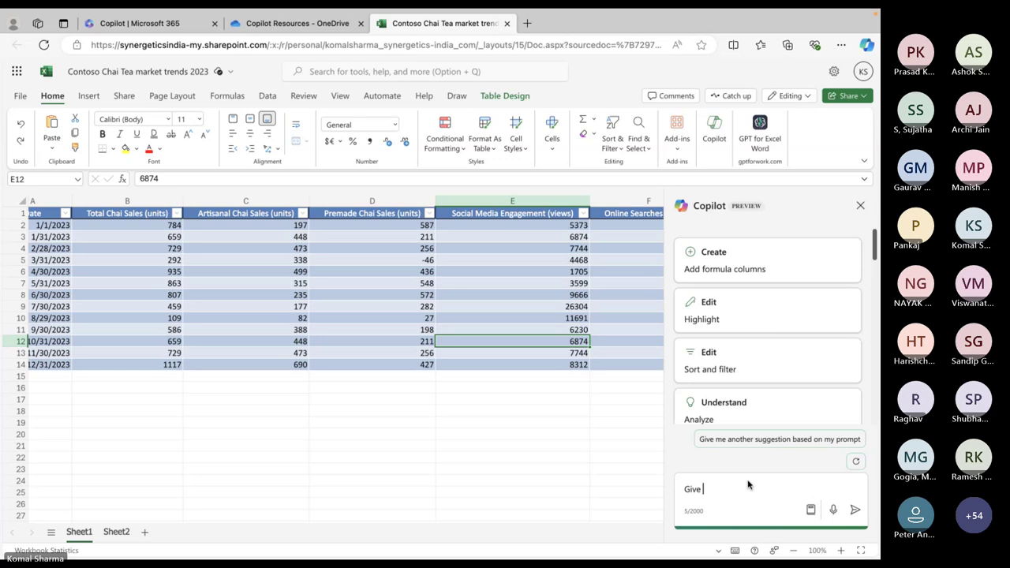
{"action": "type", "text": " me data "}
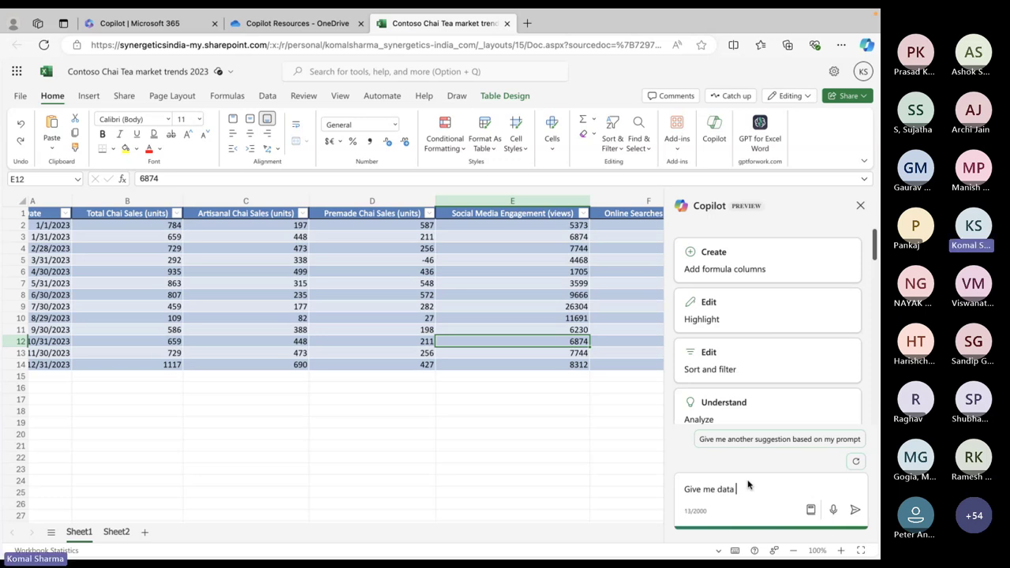
{"action": "type", "text": "insight"}
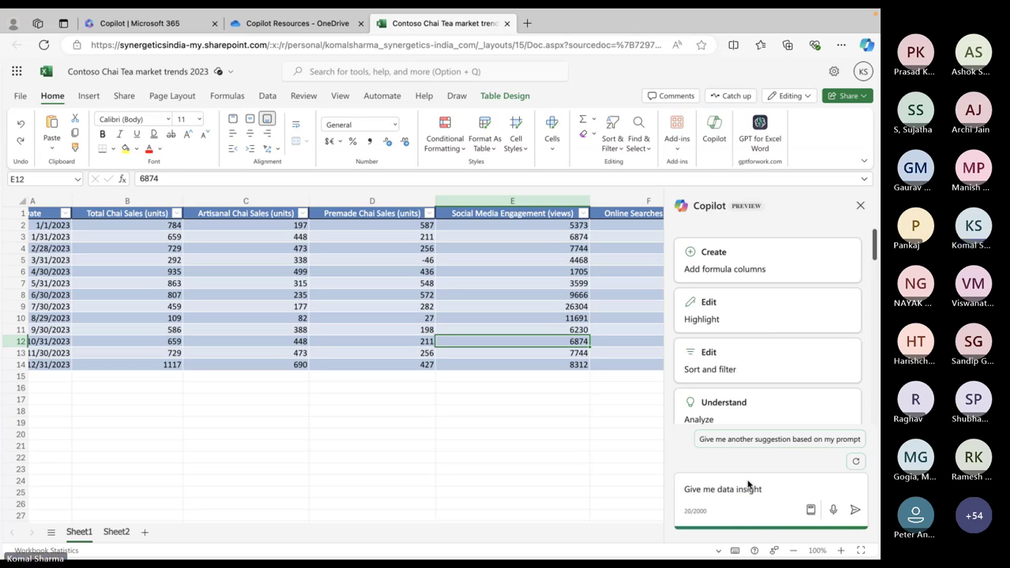
{"action": "key", "text": "Return"}
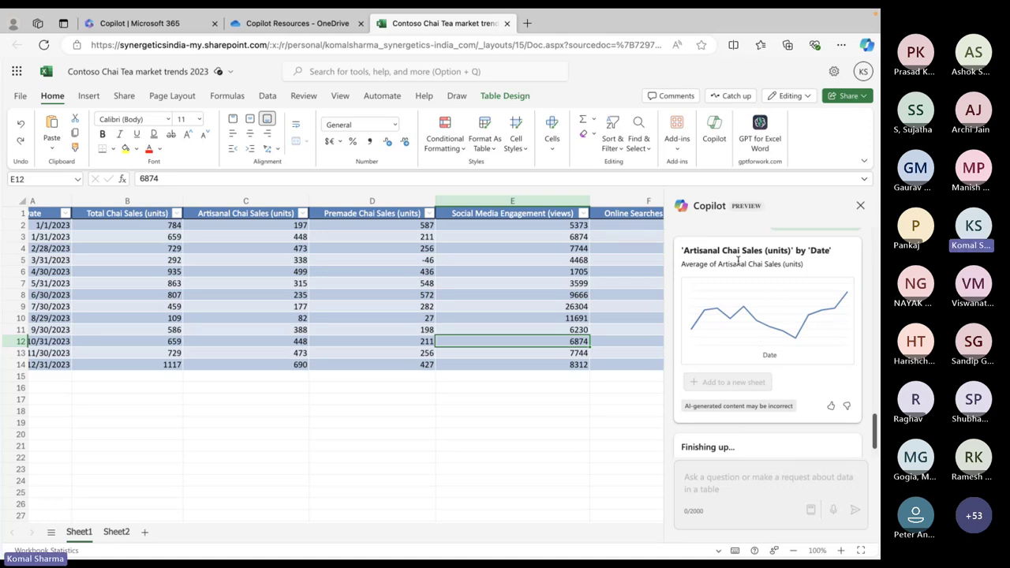
Review Copilot's 'Artisanal Chai Sales (units)' by 'Date' insight chart and add it to a new sheet
{"action": "scroll", "coordinate": [769, 271], "scroll_direction": "up", "scroll_amount": 3}
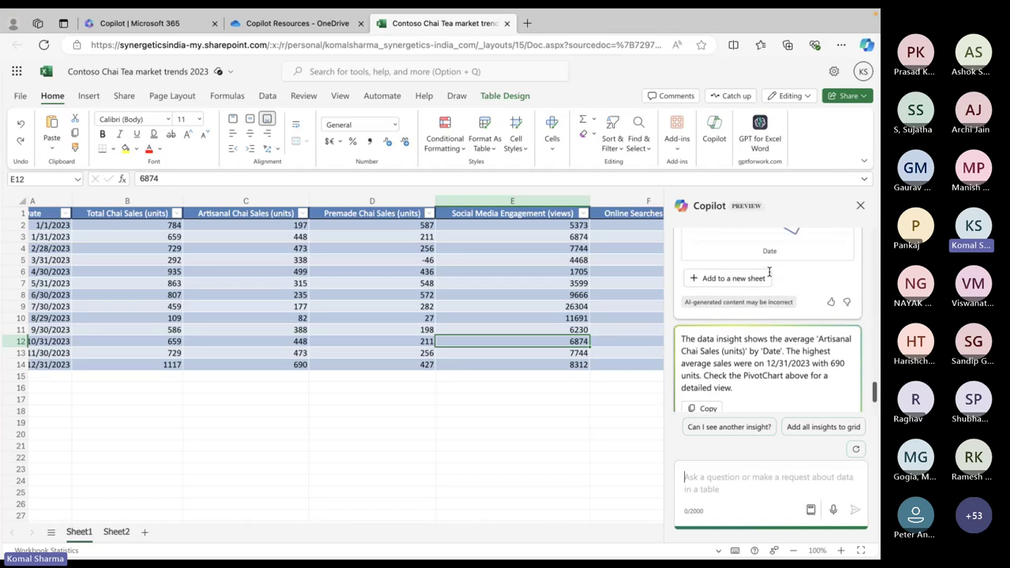
{"action": "scroll", "coordinate": [769, 271], "scroll_direction": "up", "scroll_amount": 1}
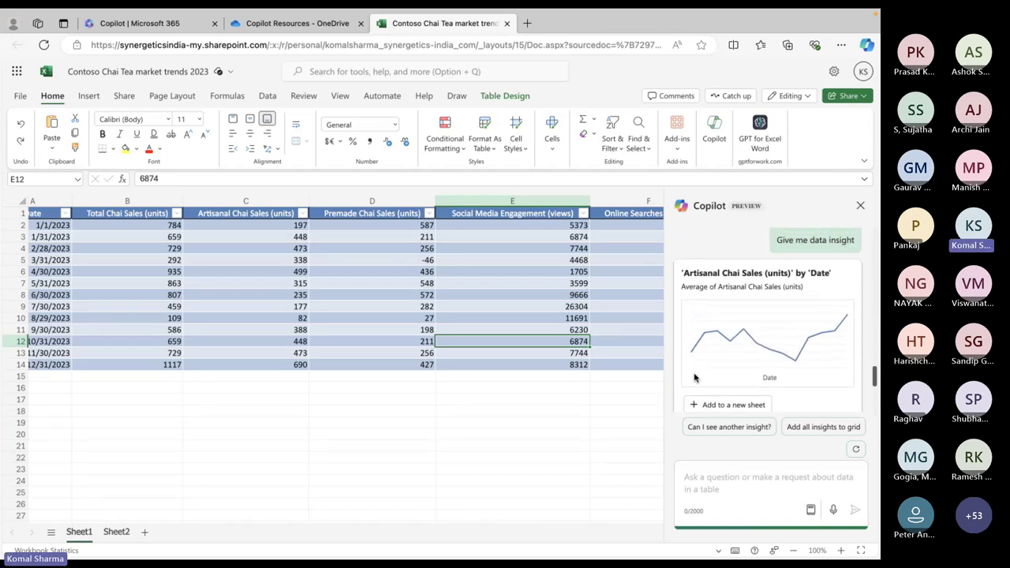
{"action": "scroll", "coordinate": [768, 373], "scroll_direction": "down", "scroll_amount": 2}
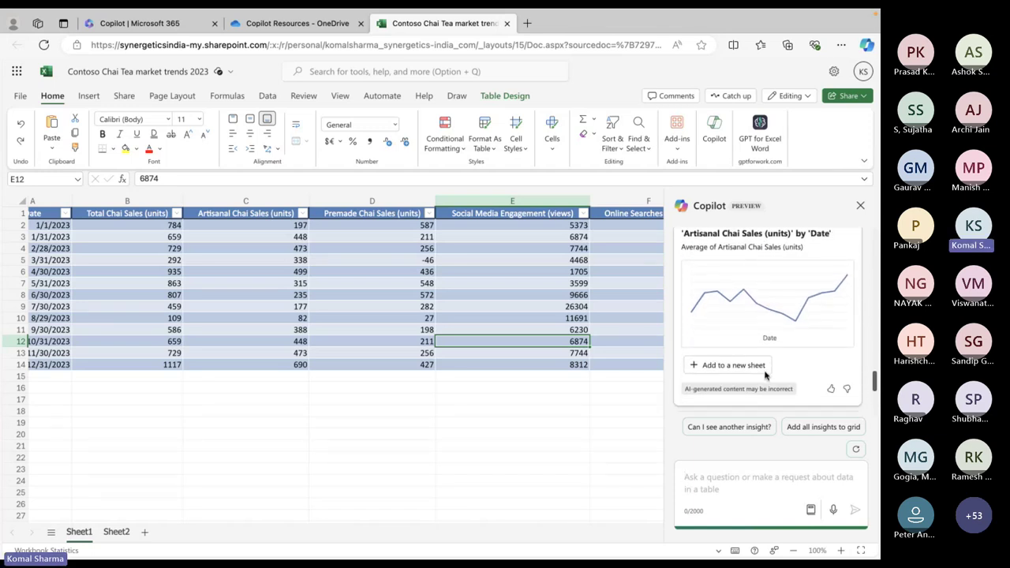
{"action": "left_click", "coordinate": [723, 367]}
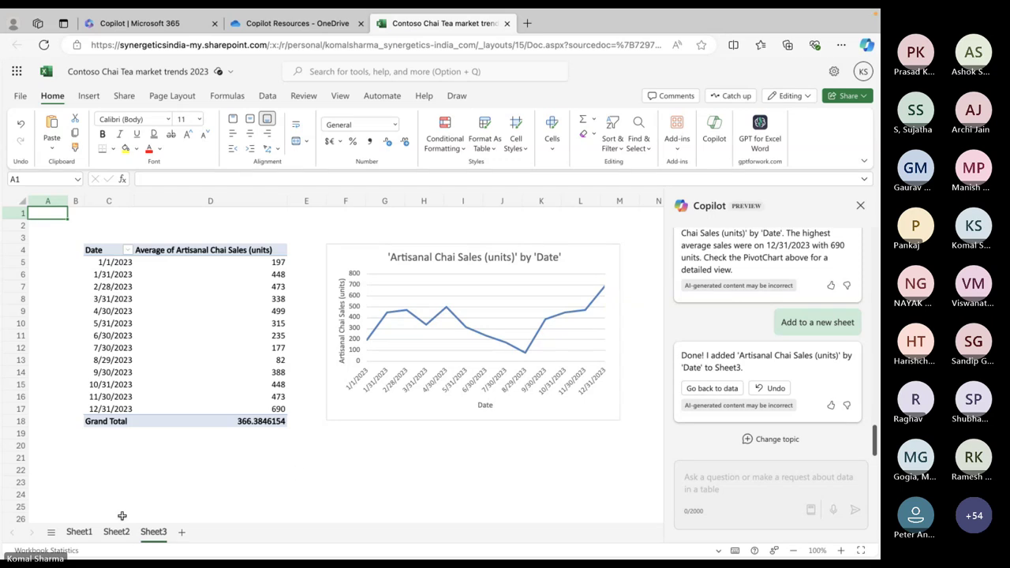
Return to Sheet1, dismiss the feedback request and look across the chai sales table's columns for a sort criterion
{"action": "left_click", "coordinate": [83, 531]}
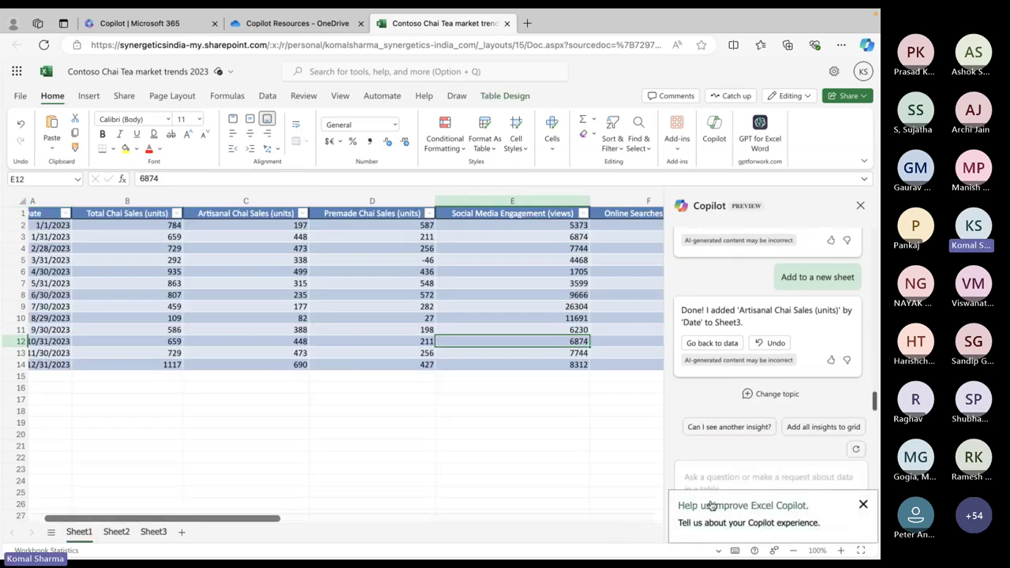
{"action": "left_click", "coordinate": [863, 504]}
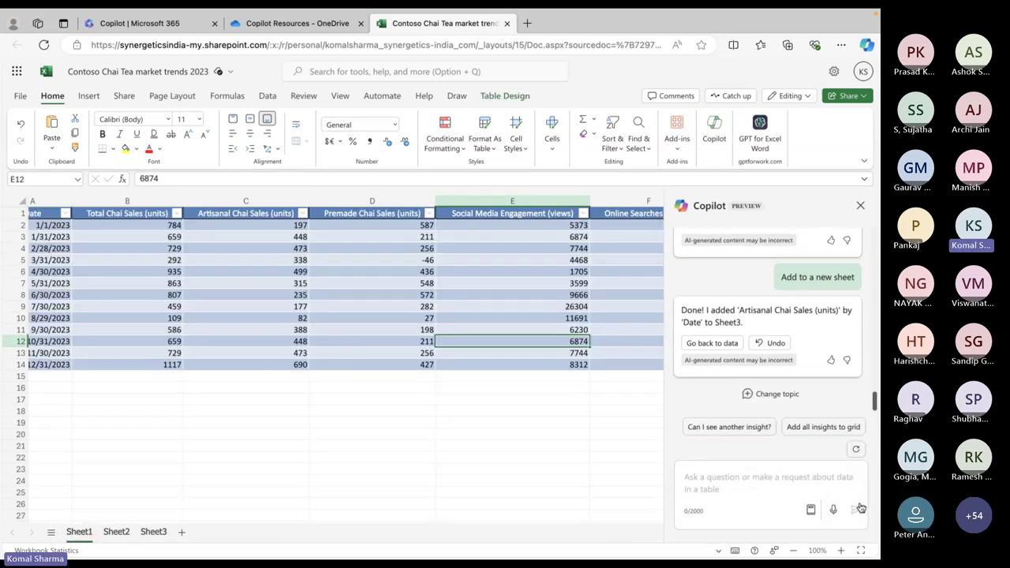
{"action": "left_click", "coordinate": [716, 480]}
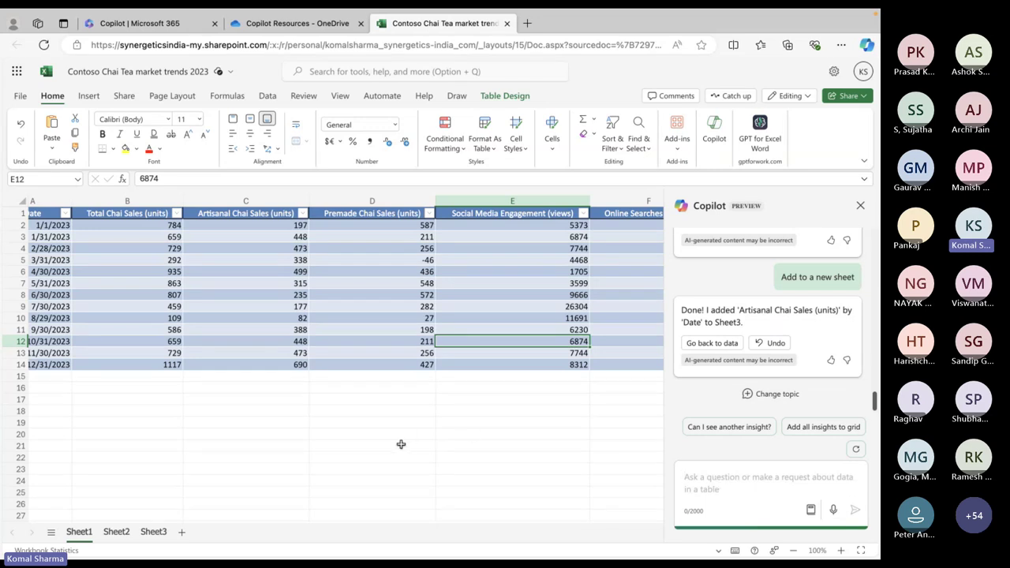
{"action": "scroll", "coordinate": [217, 360], "scroll_direction": "left", "scroll_amount": 2}
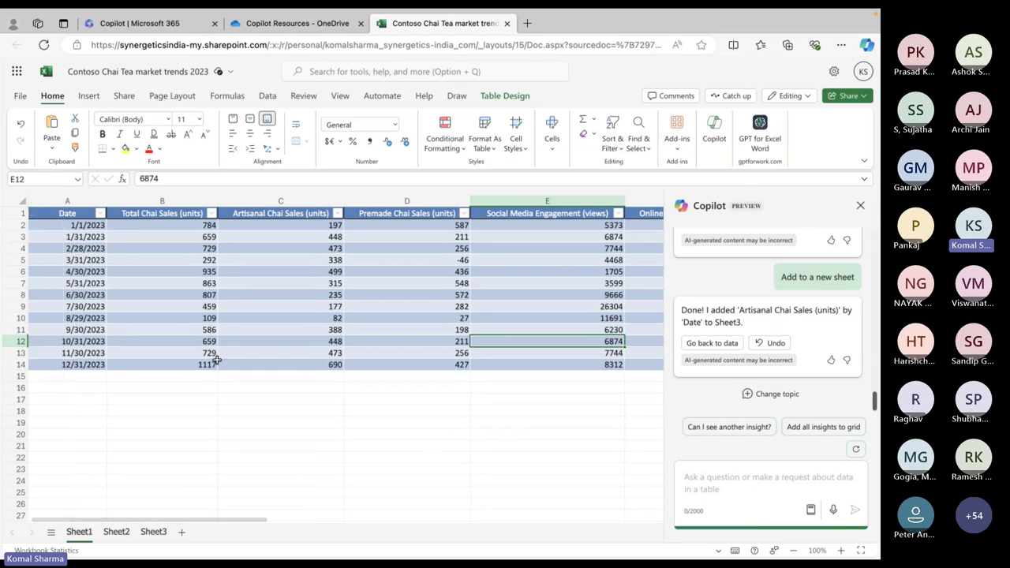
{"action": "scroll", "coordinate": [217, 360], "scroll_direction": "right", "scroll_amount": 2}
{"action": "scroll", "coordinate": [213, 359], "scroll_direction": "left", "scroll_amount": 2}
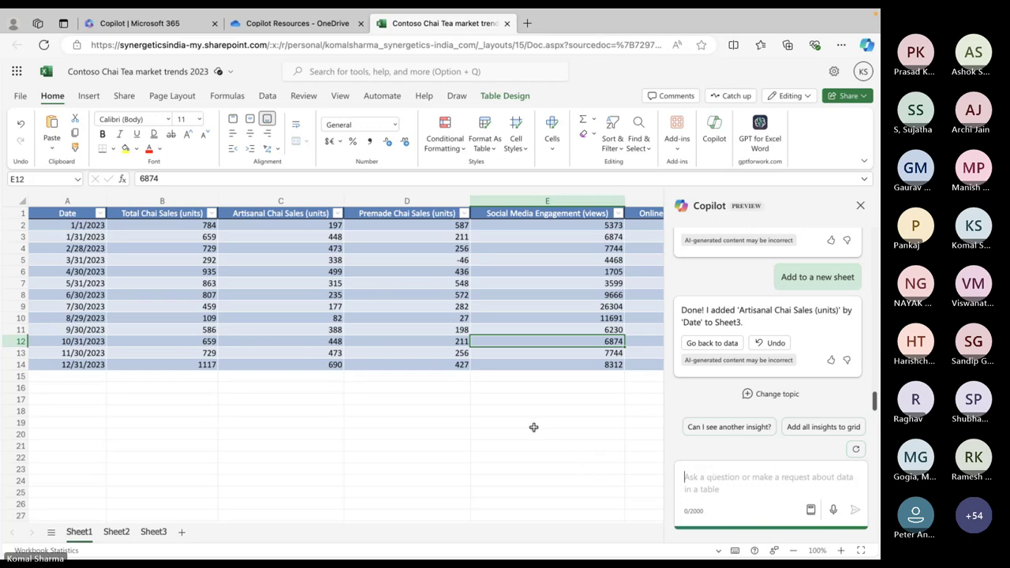
{"action": "scroll", "coordinate": [533, 427], "scroll_direction": "right", "scroll_amount": 2}
{"action": "scroll", "coordinate": [533, 427], "scroll_direction": "right", "scroll_amount": 1}
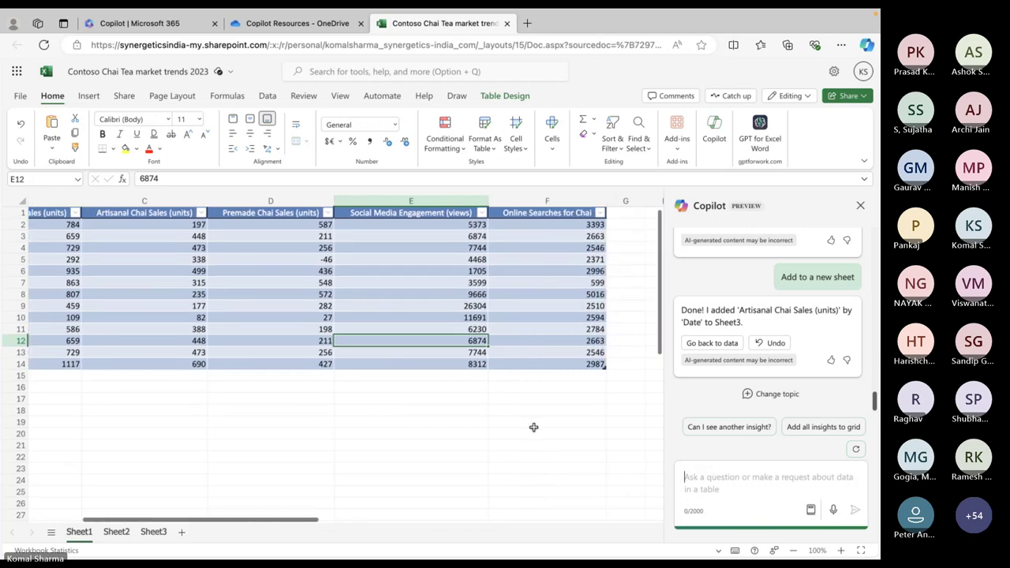
{"action": "scroll", "coordinate": [534, 427], "scroll_direction": "left", "scroll_amount": 2}
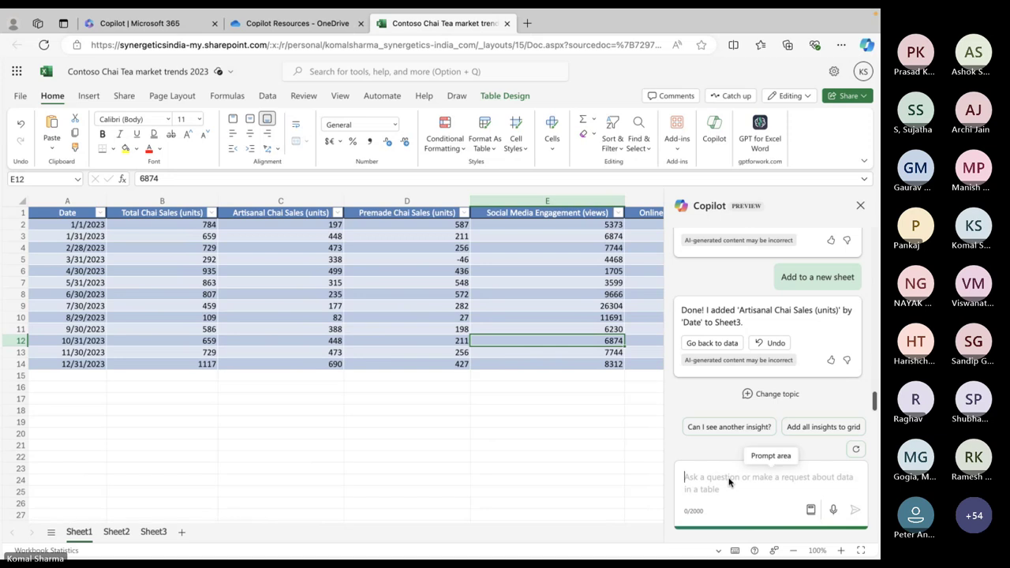
Ask Copilot to sort the chai sales table with the prompt: Sort data by "Total Chai Sales"
{"action": "type", "text": "Sort "}
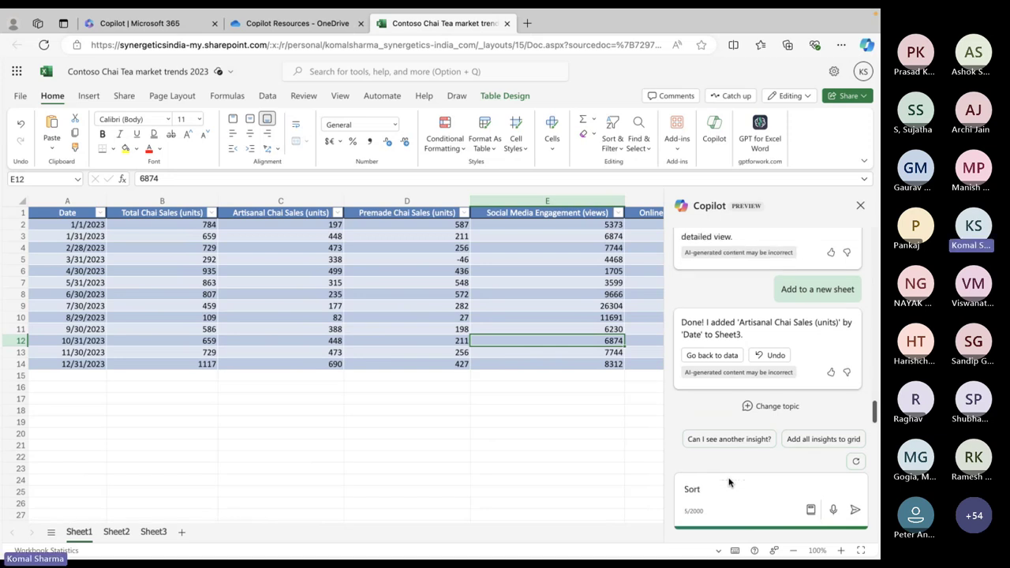
{"action": "type", "text": "data by"}
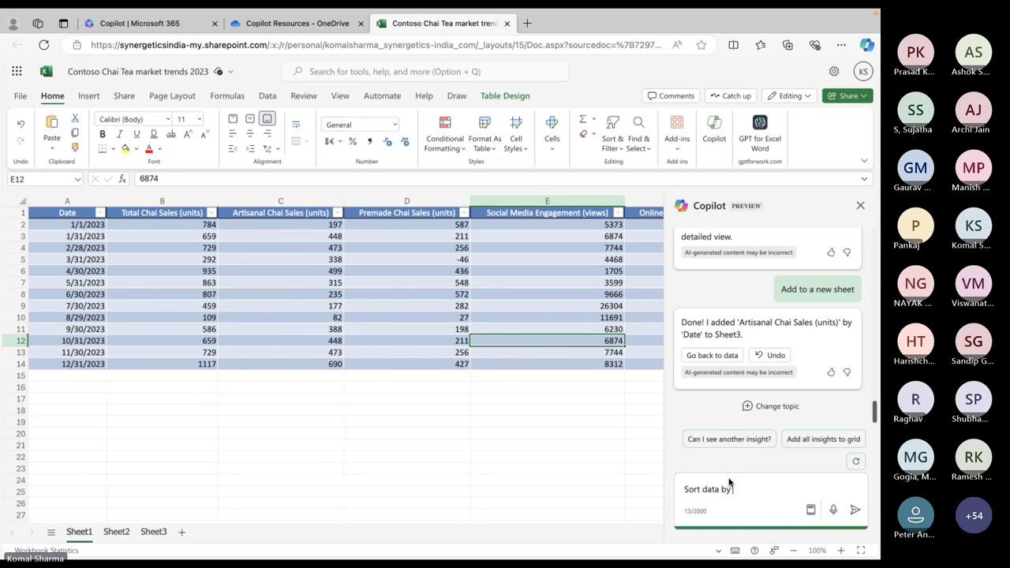
{"action": "type", "text": " dat"}
{"action": "scroll", "coordinate": [531, 367], "scroll_direction": "right", "scroll_amount": 2}
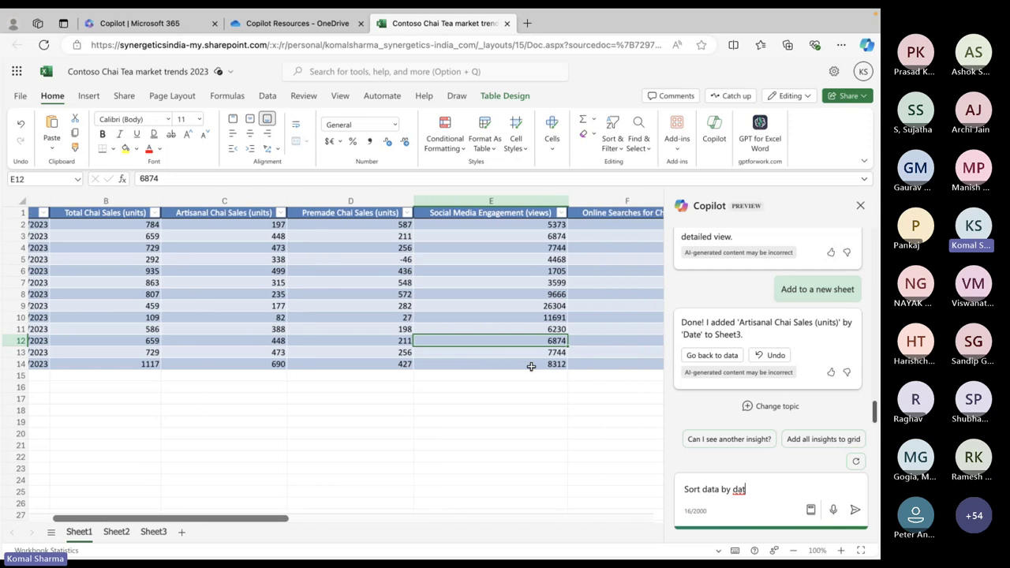
{"action": "scroll", "coordinate": [531, 366], "scroll_direction": "left", "scroll_amount": 1}
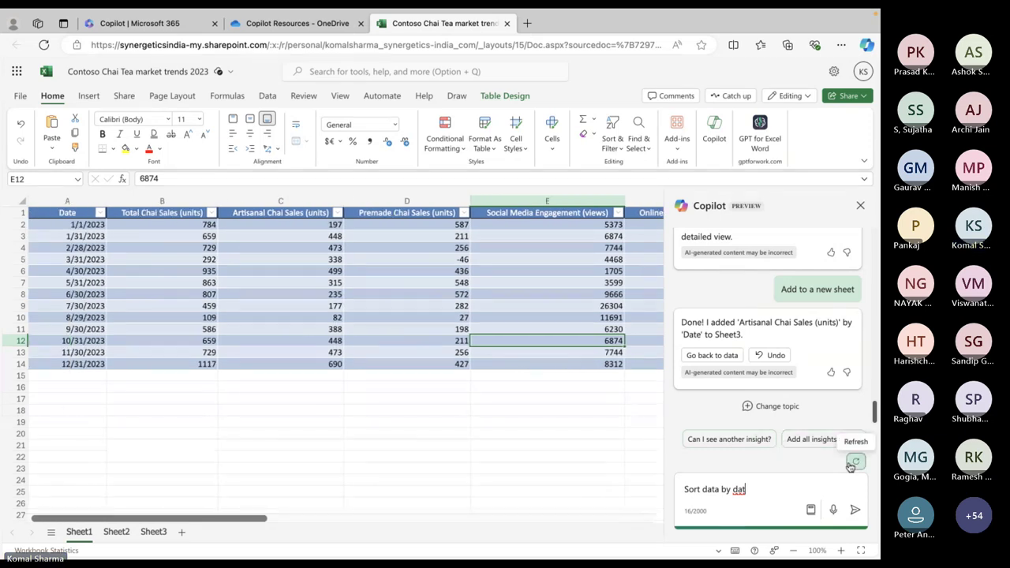
{"action": "key", "text": "BackSpace"}
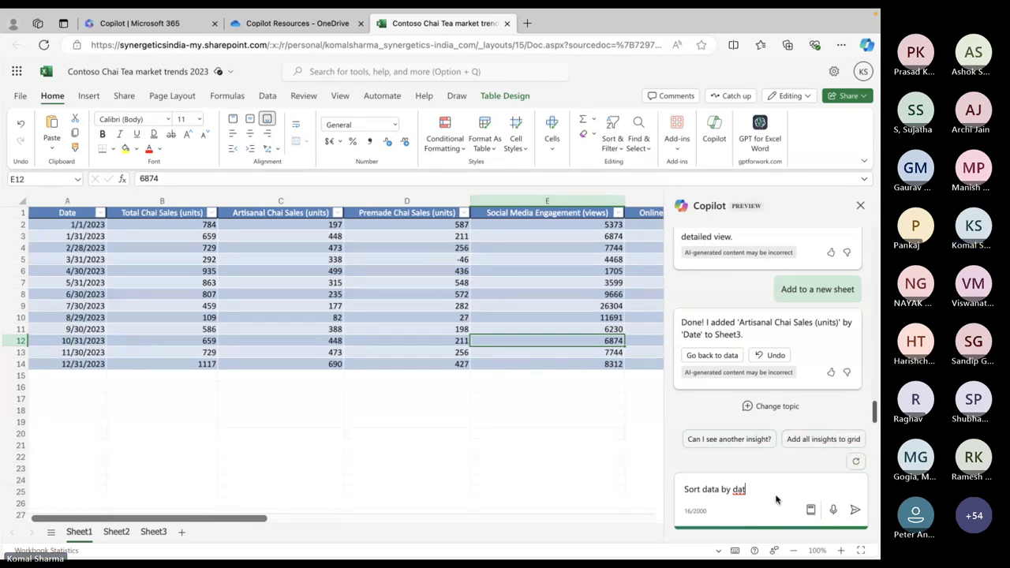
{"action": "key", "text": "BackSpace"}
{"action": "type", "text": "\"Total"}
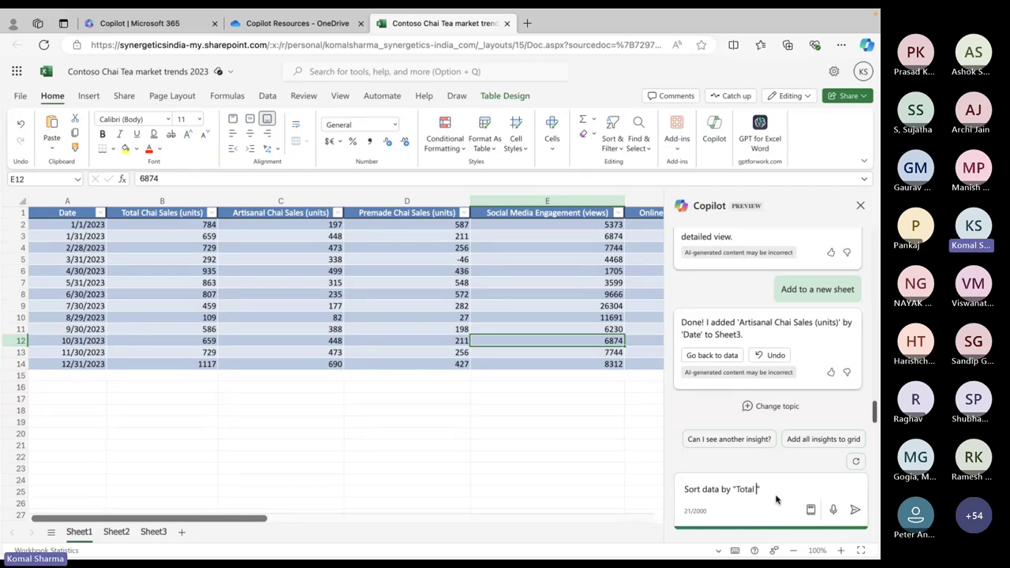
{"action": "type", "text": " Chai Sales\""}
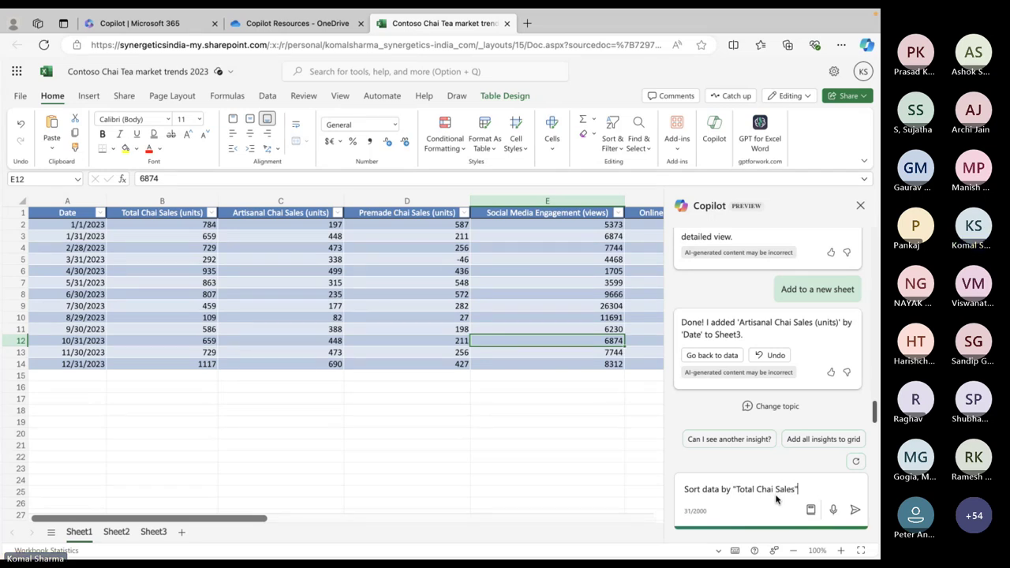
{"action": "key", "text": "Return"}
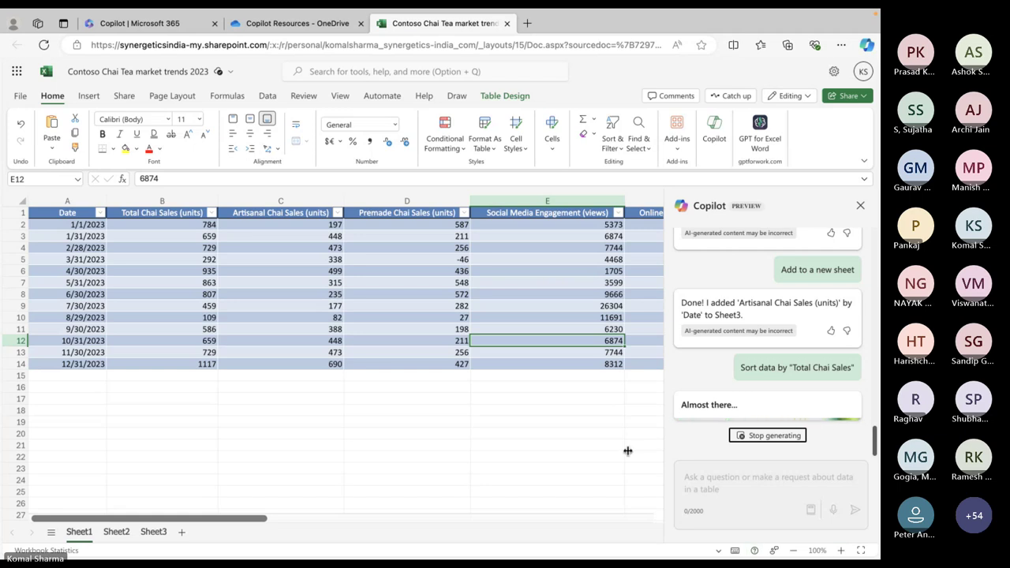
Switch to the Microsoft Teams meeting and copy the chat question "Can copilot give descriptive statistics about data?"
{"action": "key", "text": "ctrl+Right"}
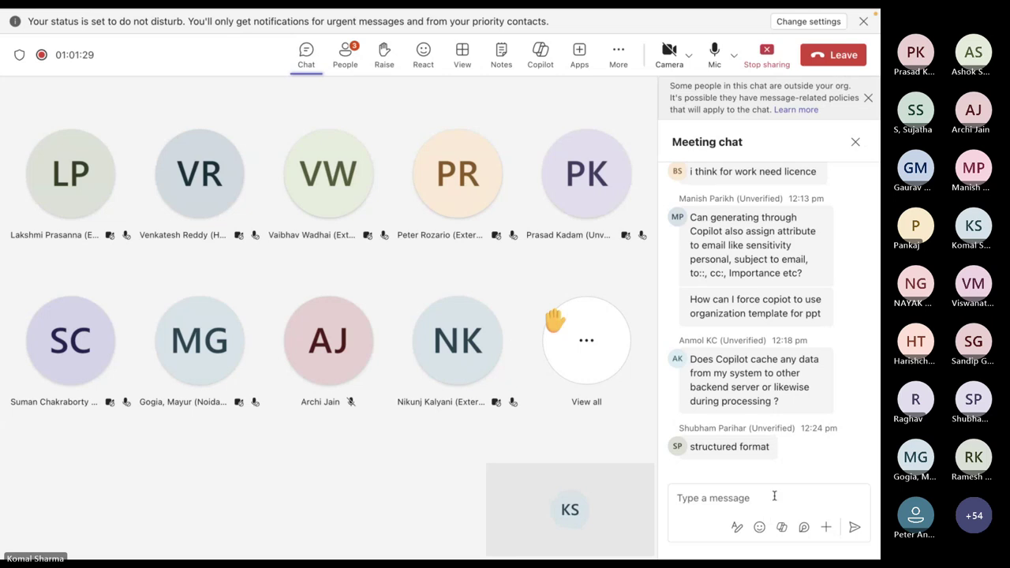
{"action": "mouse_move", "coordinate": [832, 399]}
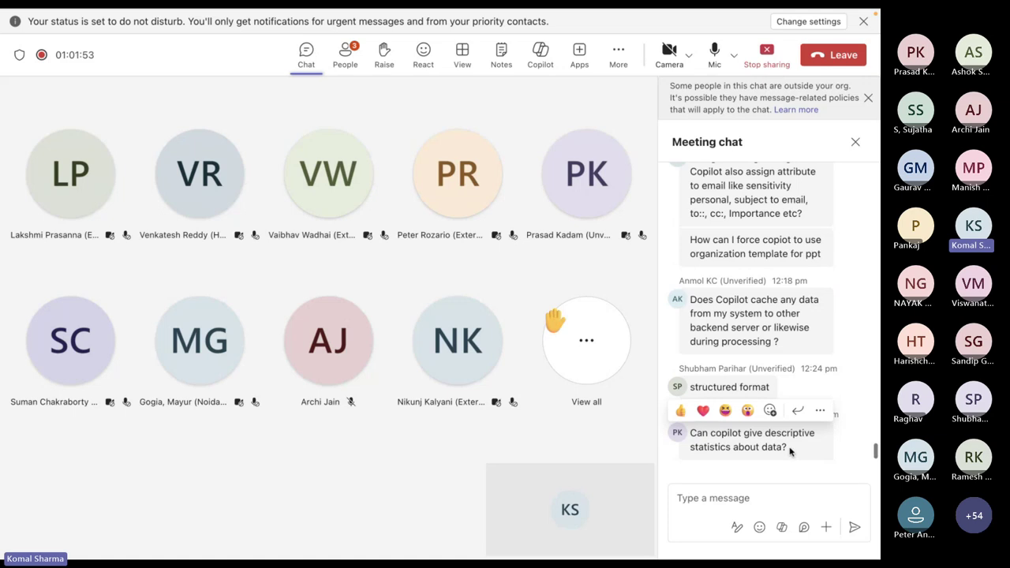
{"action": "left_click_drag", "start_coordinate": [790, 450], "coordinate": [691, 430]}
{"action": "key", "text": "ctrl+c"}
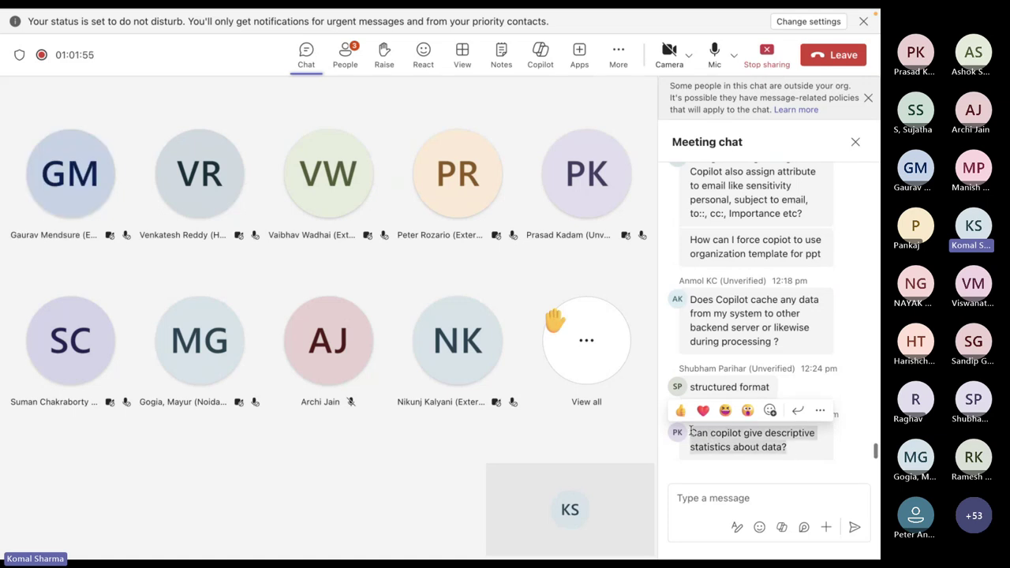
Switch to Microsoft Edge, open web Copilot in a new tab, submit the copied descriptive statistics question and read the answer
{"action": "key", "text": "ctrl+Up"}
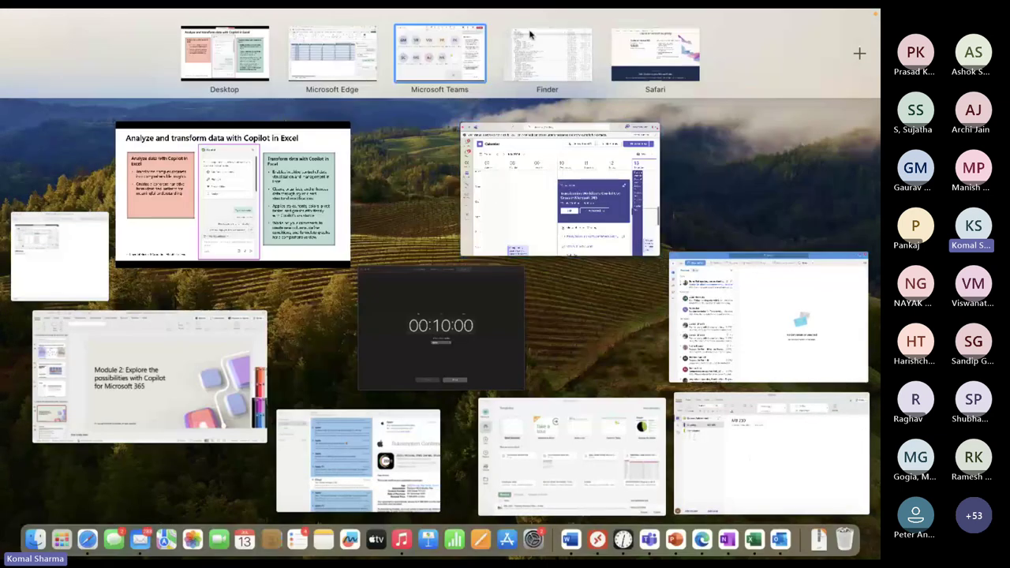
{"action": "left_click", "coordinate": [342, 64]}
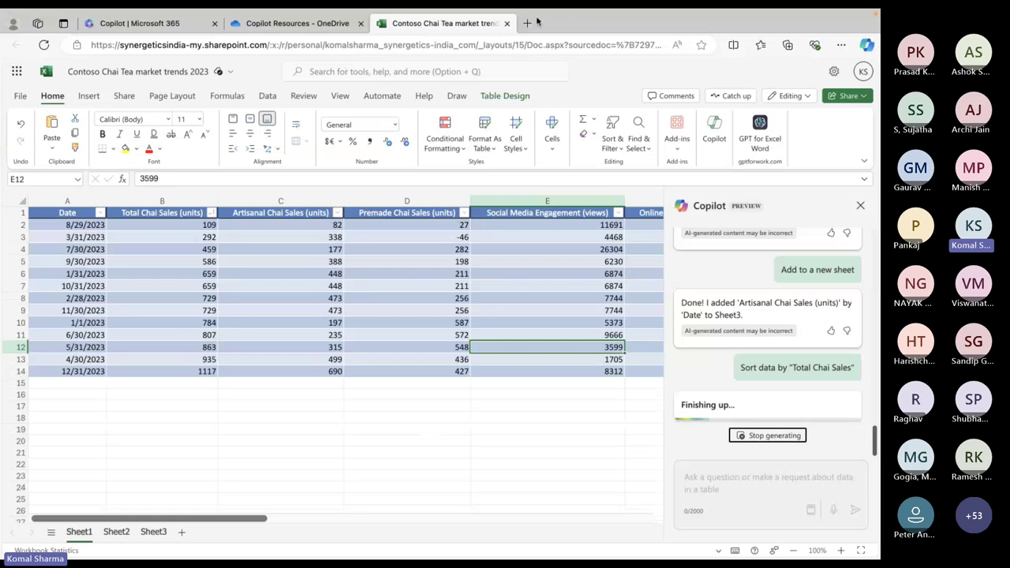
{"action": "left_click", "coordinate": [532, 23]}
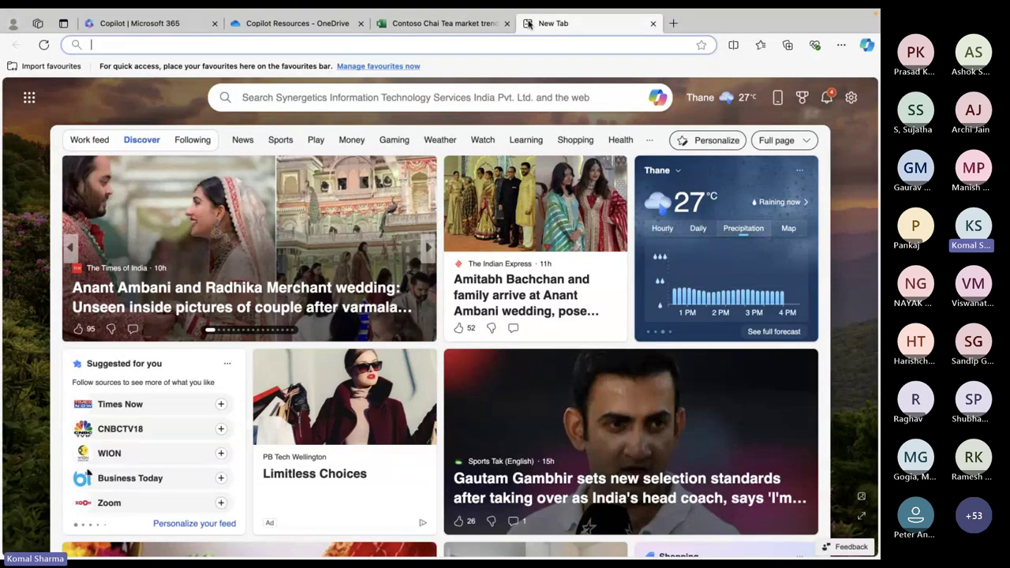
{"action": "left_click", "coordinate": [658, 101]}
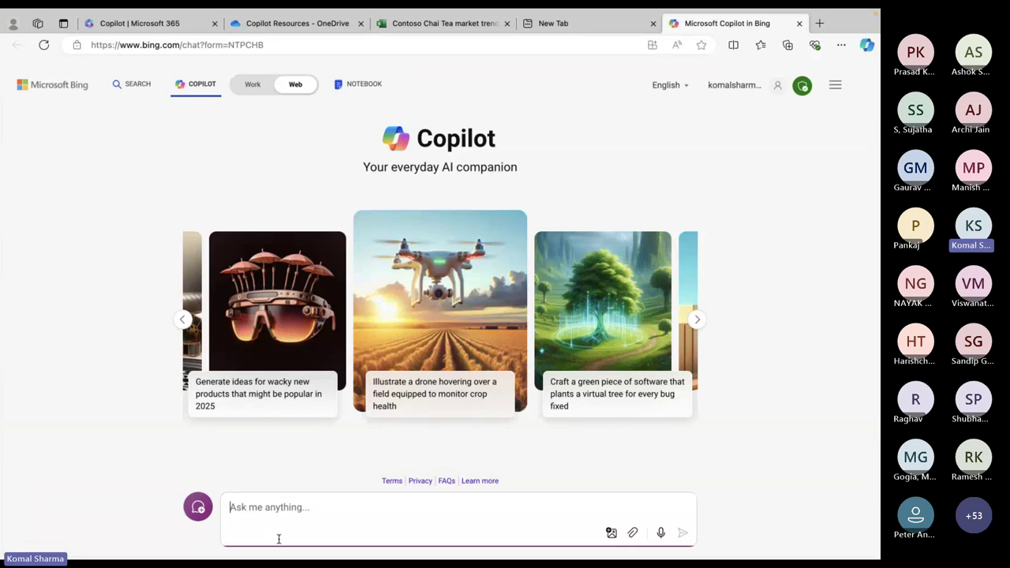
{"action": "key", "text": "ctrl+v"}
{"action": "key", "text": "Return"}
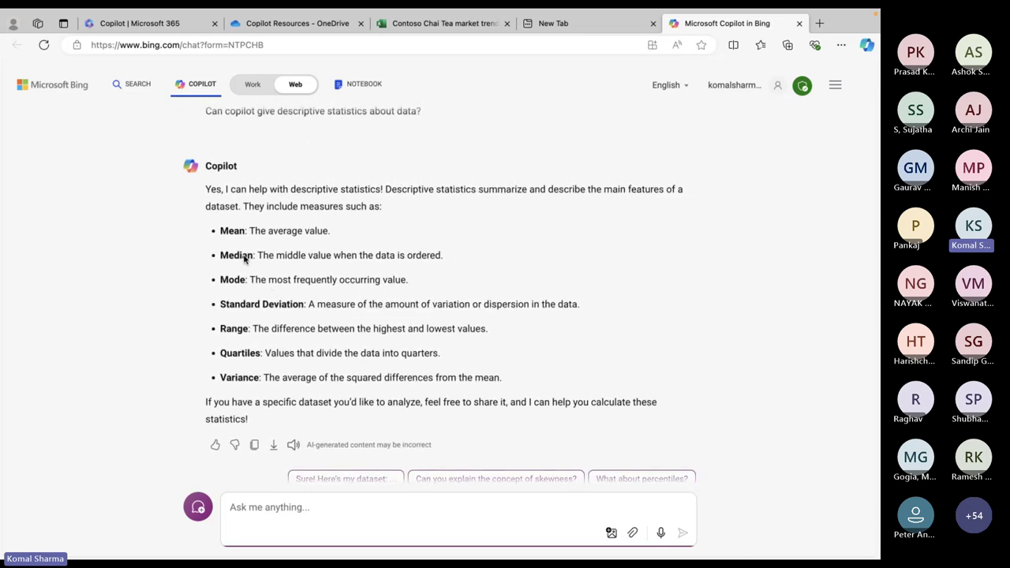
{"action": "scroll", "coordinate": [398, 314], "scroll_direction": "up", "scroll_amount": 1}
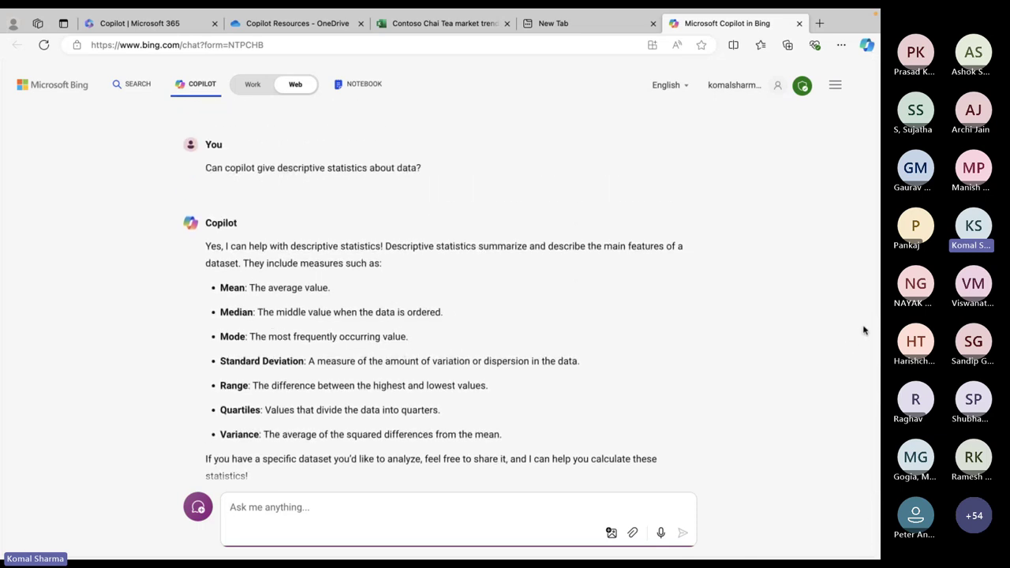
Switch to the Microsoft Teams meeting and read the chat for the follow-up on descriptive statistics and the earlier questions about email attributes
{"action": "key", "text": "alt+Tab"}
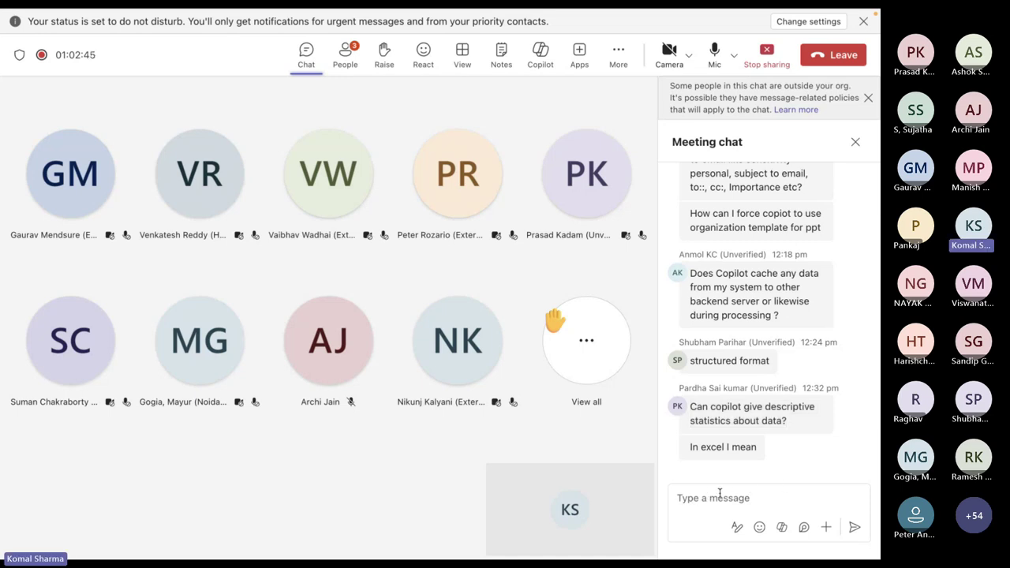
{"action": "scroll", "coordinate": [778, 332], "scroll_direction": "up", "scroll_amount": 1}
{"action": "scroll", "coordinate": [779, 331], "scroll_direction": "up", "scroll_amount": 1}
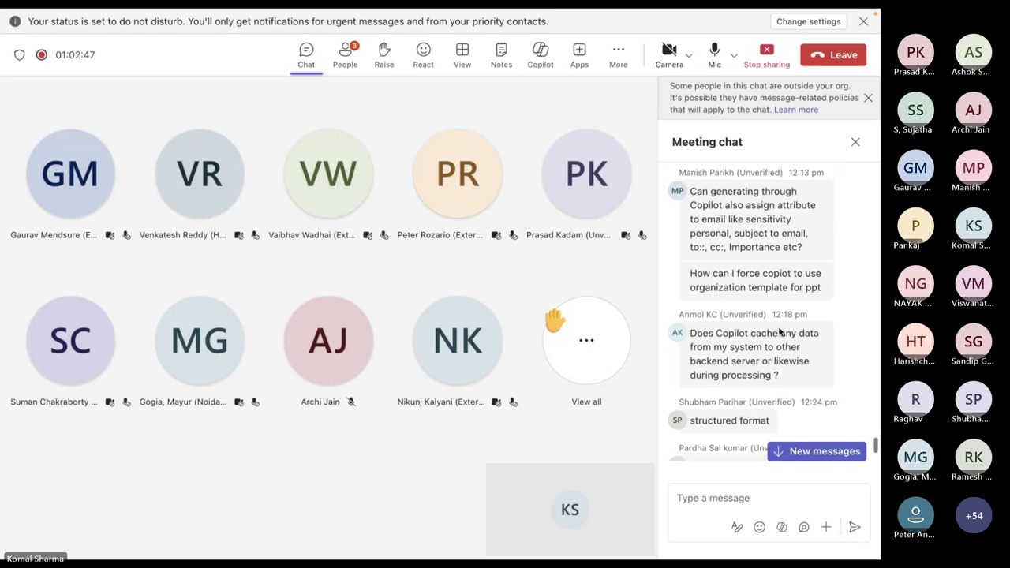
{"action": "scroll", "coordinate": [778, 332], "scroll_direction": "down", "scroll_amount": 3}
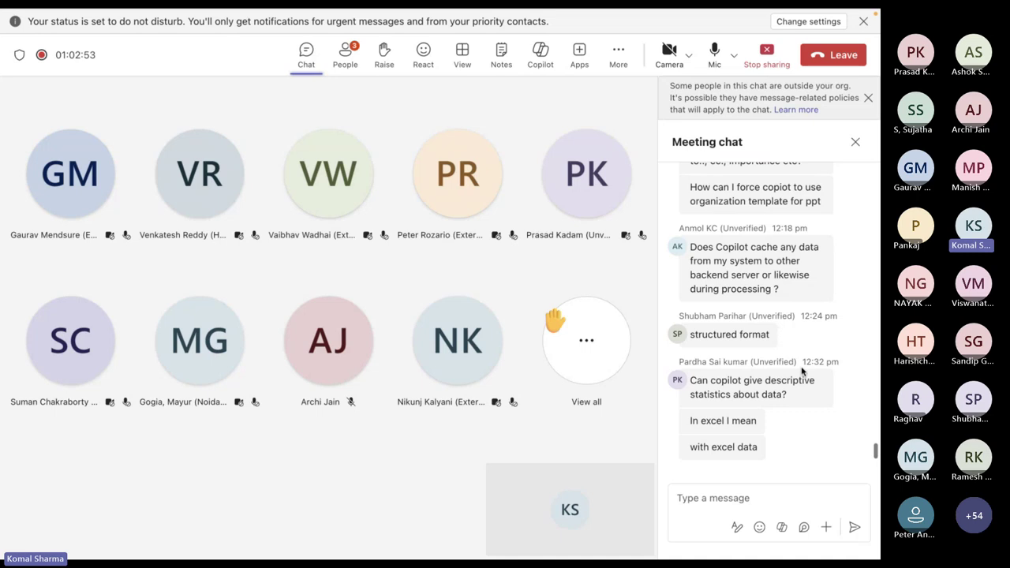
{"action": "scroll", "coordinate": [803, 371], "scroll_direction": "up", "scroll_amount": 1}
{"action": "scroll", "coordinate": [803, 371], "scroll_direction": "up", "scroll_amount": 3}
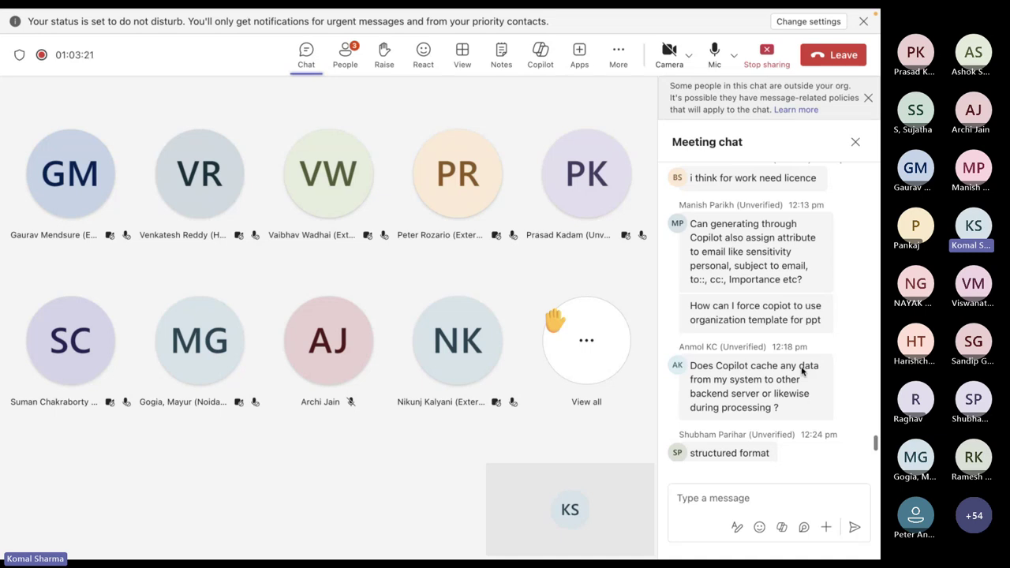
{"action": "mouse_move", "coordinate": [829, 314]}
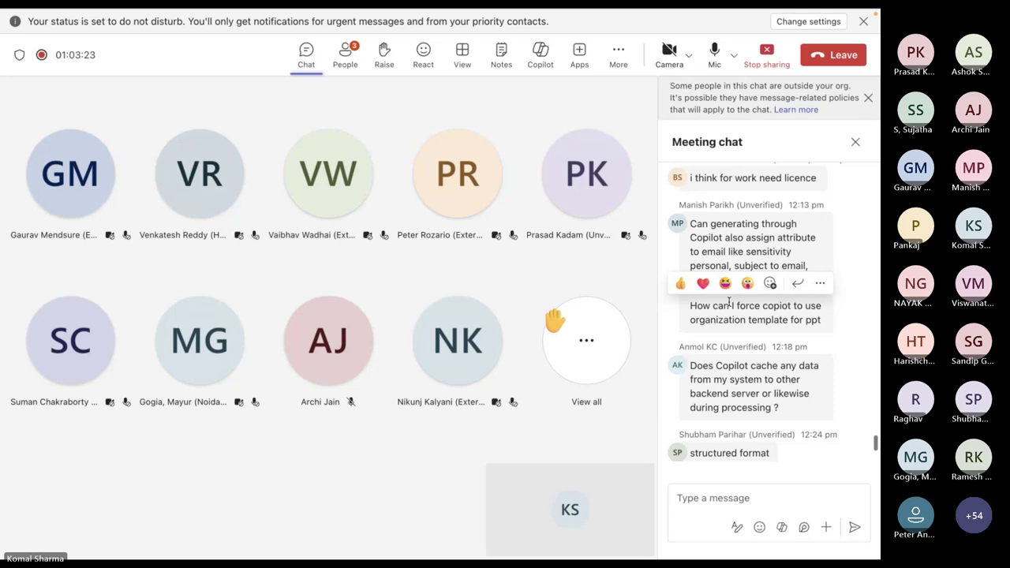
{"action": "scroll", "coordinate": [756, 356], "scroll_direction": "up", "scroll_amount": 1}
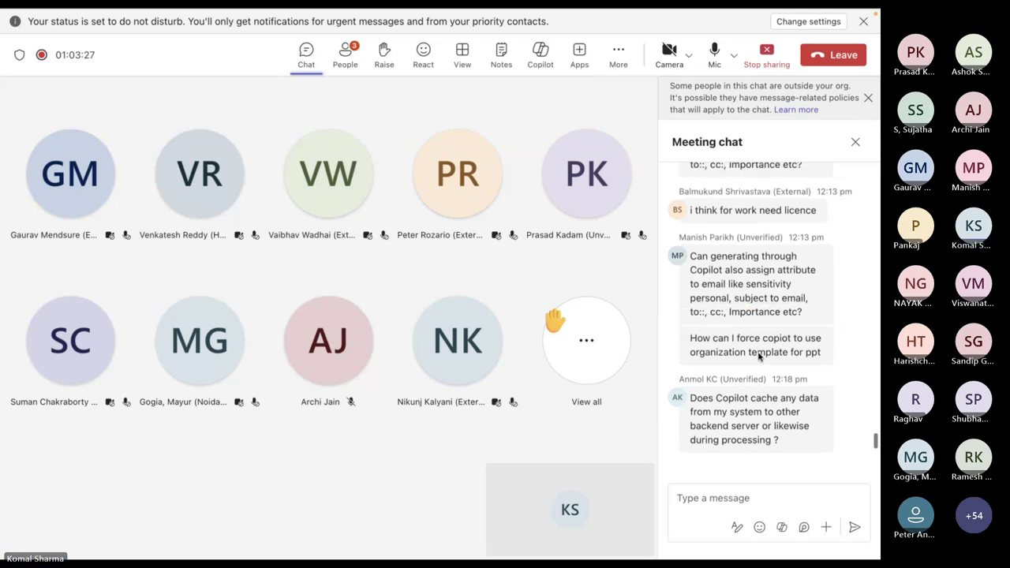
{"action": "scroll", "coordinate": [759, 357], "scroll_direction": "down", "scroll_amount": 4}
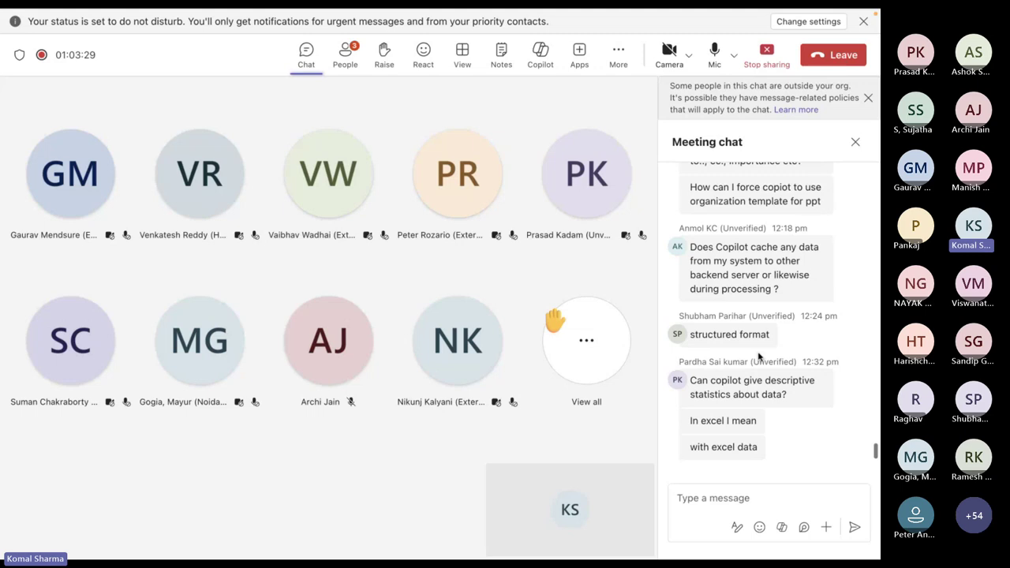
Switch to Microsoft Outlook, dismiss the image themes introduction and start a new email
{"action": "key", "text": "ctrl+Up"}
{"action": "left_click", "coordinate": [783, 541]}
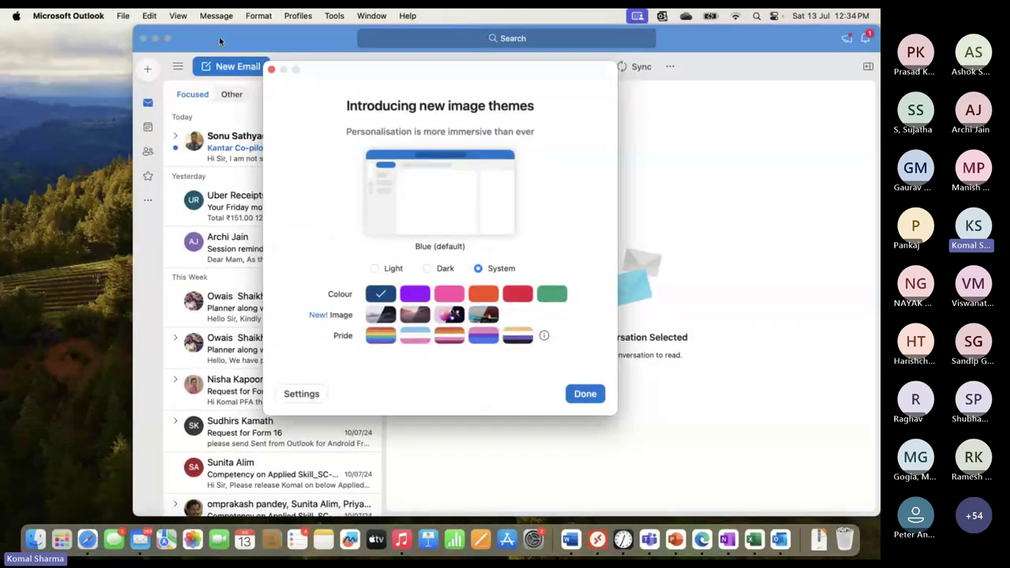
{"action": "left_click", "coordinate": [271, 69]}
{"action": "left_click", "coordinate": [265, 67]}
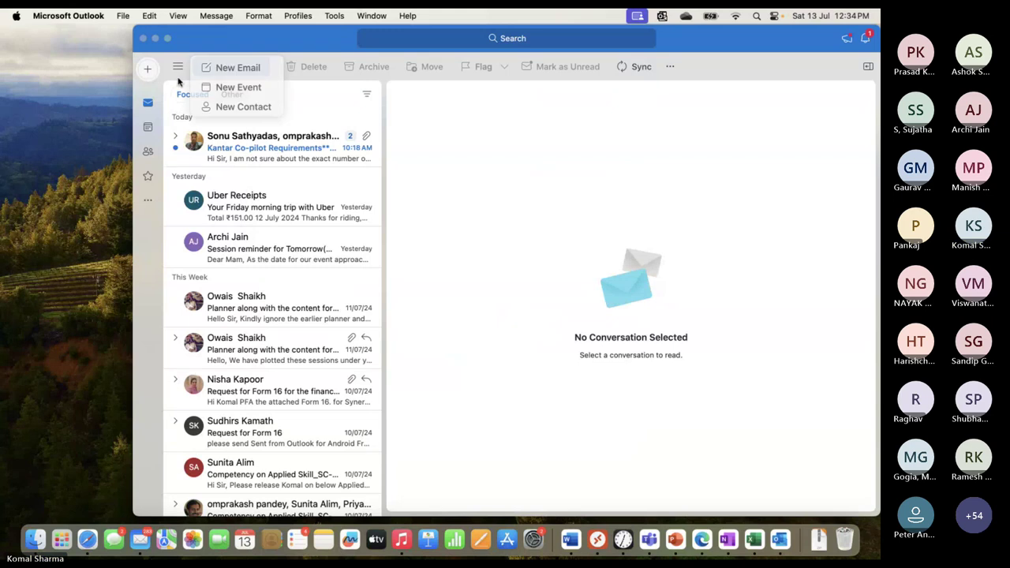
{"action": "left_click", "coordinate": [233, 68]}
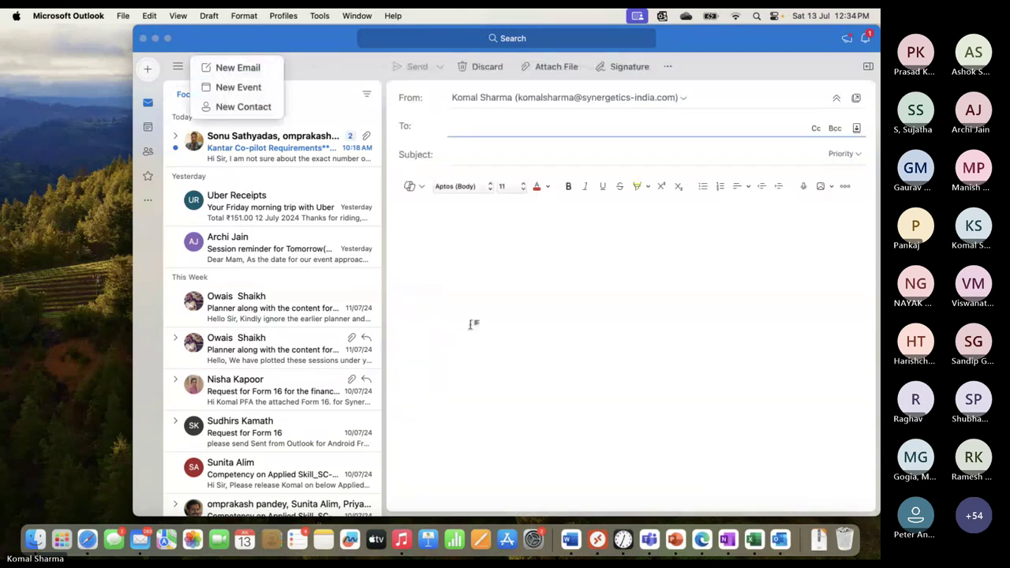
Open Draft with Copilot in the new email, examine its length and tone options, and close the options list
{"action": "left_click", "coordinate": [410, 187]}
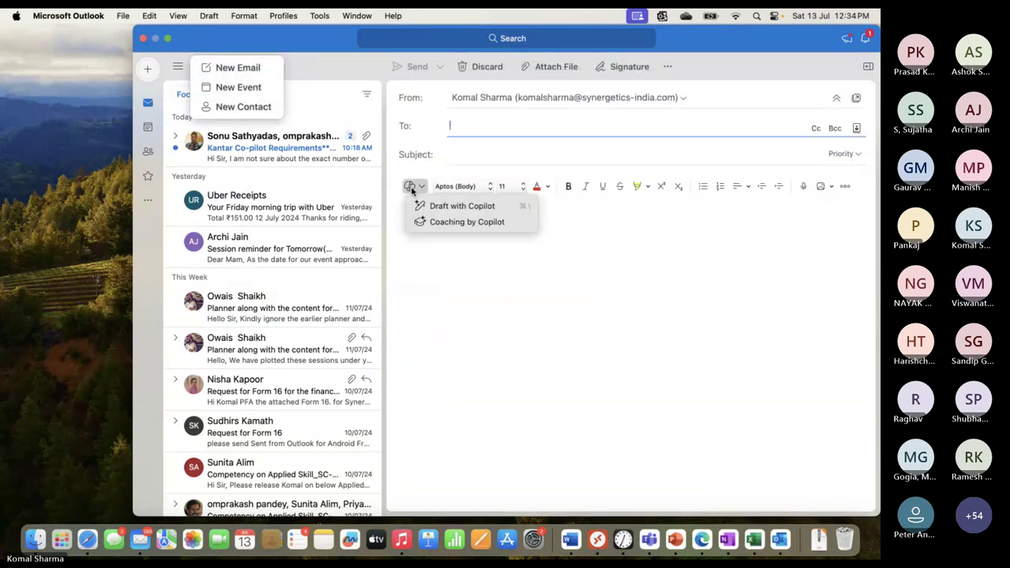
{"action": "left_click", "coordinate": [442, 206]}
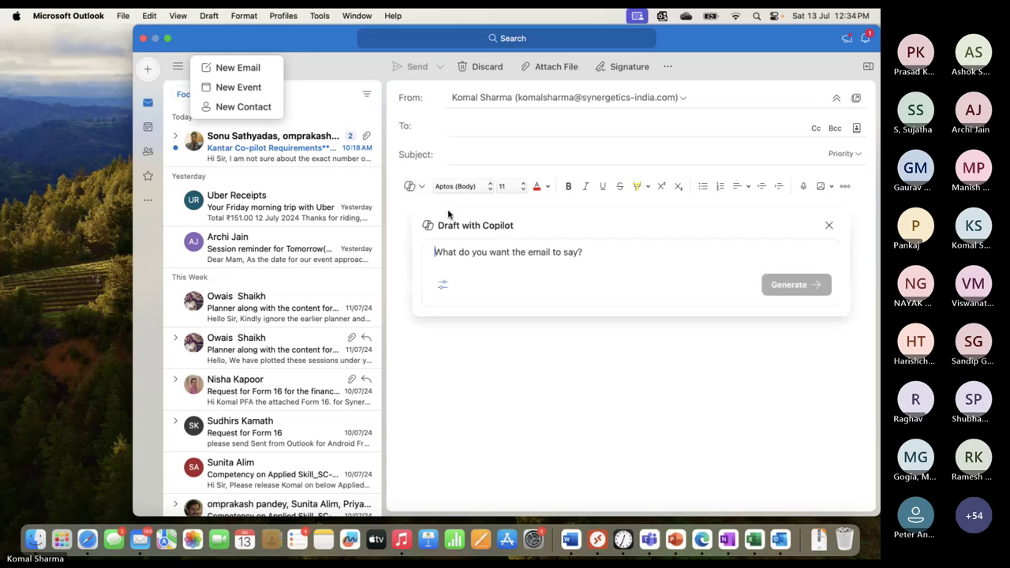
{"action": "left_click", "coordinate": [442, 287]}
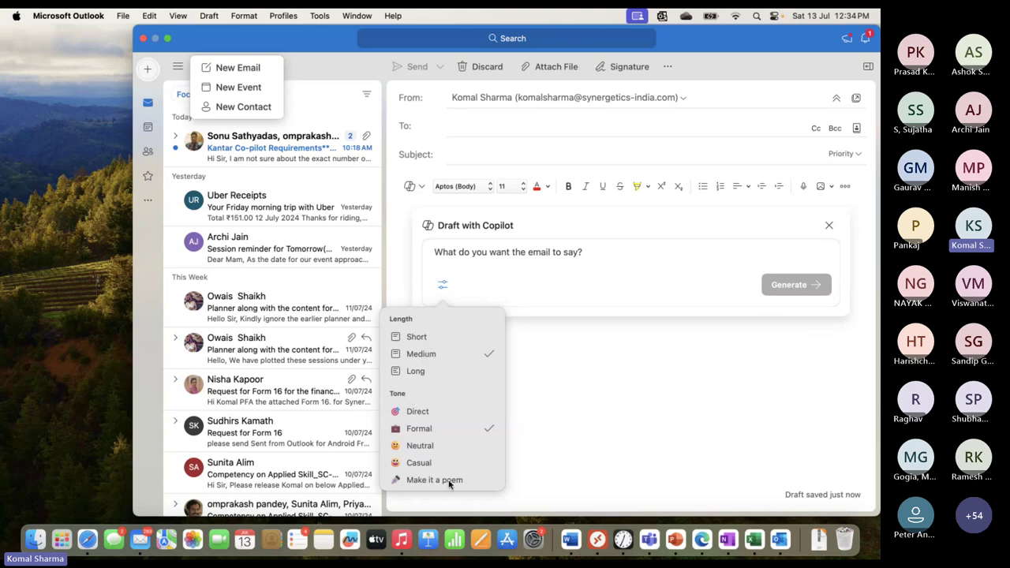
{"action": "left_click", "coordinate": [550, 309]}
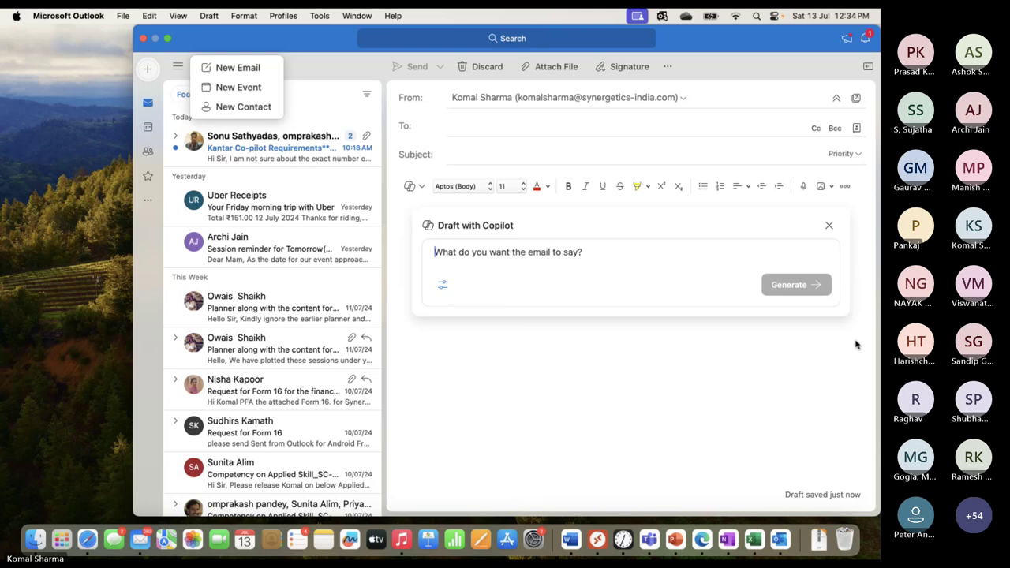
Switch back to the Microsoft Teams meeting and review the chat for unanswered questions about data caching and activating Copilot
{"action": "key", "text": "super+Tab"}
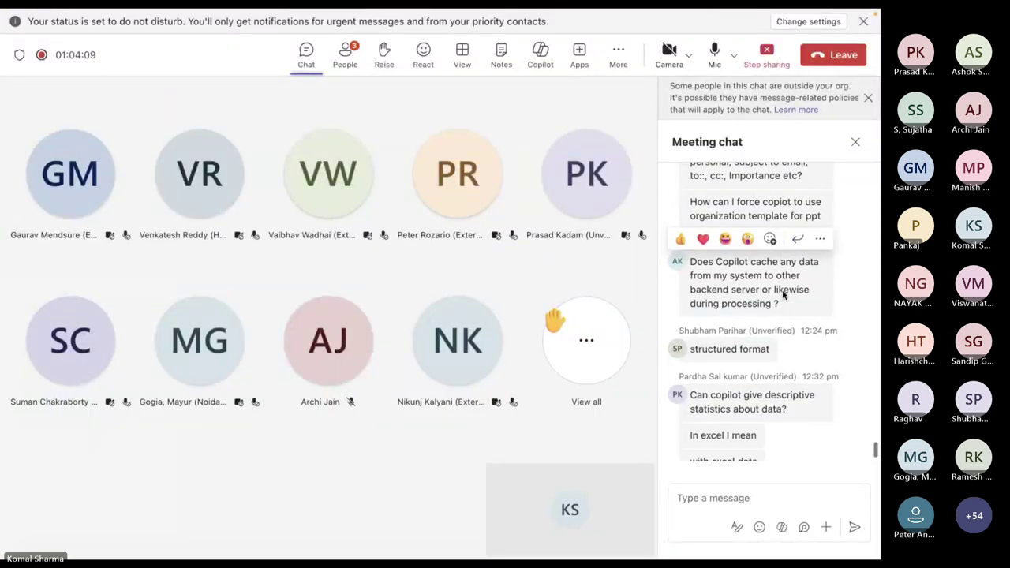
{"action": "scroll", "coordinate": [783, 294], "scroll_direction": "up", "scroll_amount": 1}
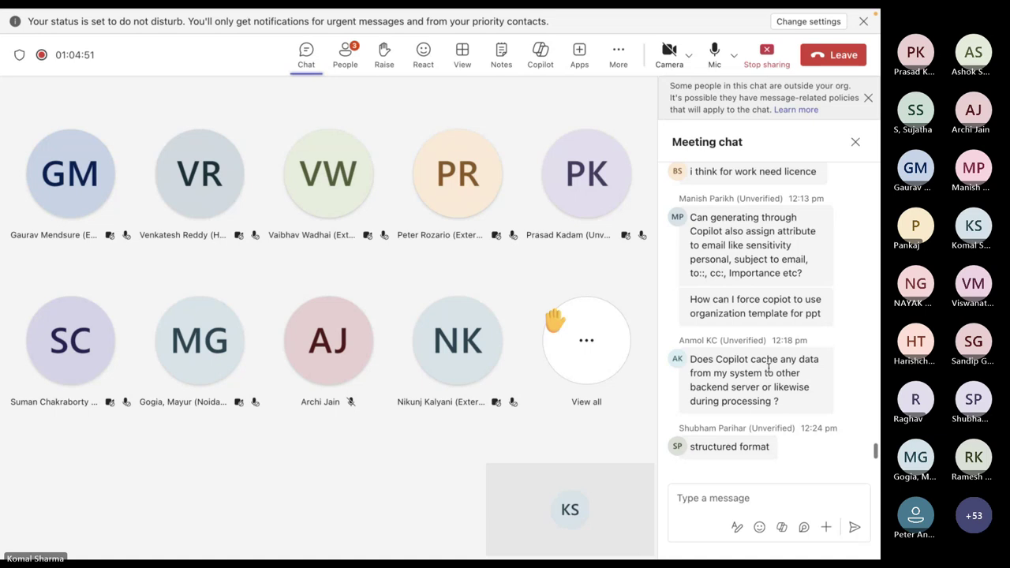
{"action": "scroll", "coordinate": [813, 434], "scroll_direction": "up", "scroll_amount": 6}
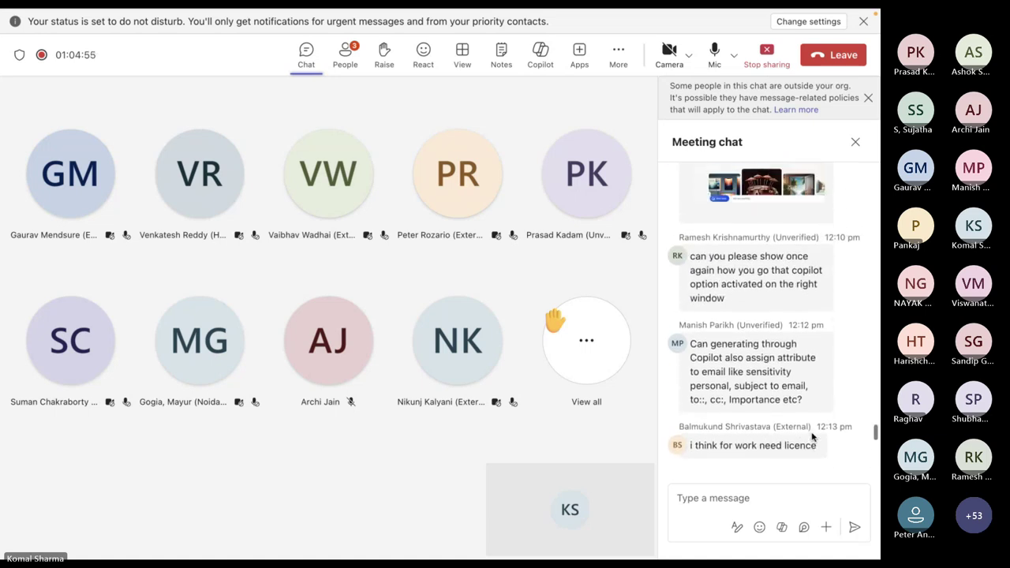
{"action": "scroll", "coordinate": [813, 435], "scroll_direction": "down", "scroll_amount": 4}
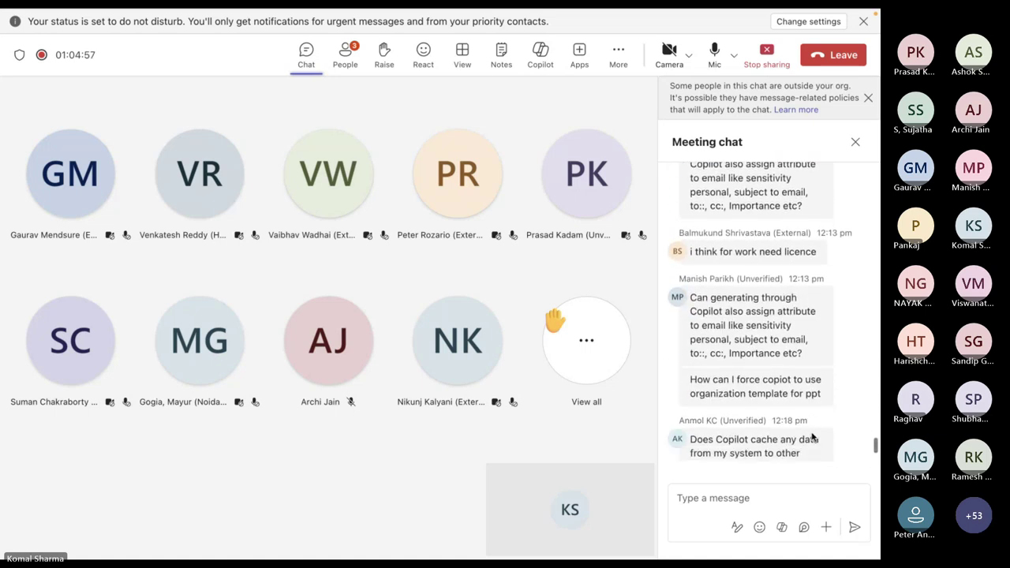
{"action": "scroll", "coordinate": [813, 436], "scroll_direction": "down", "scroll_amount": 3}
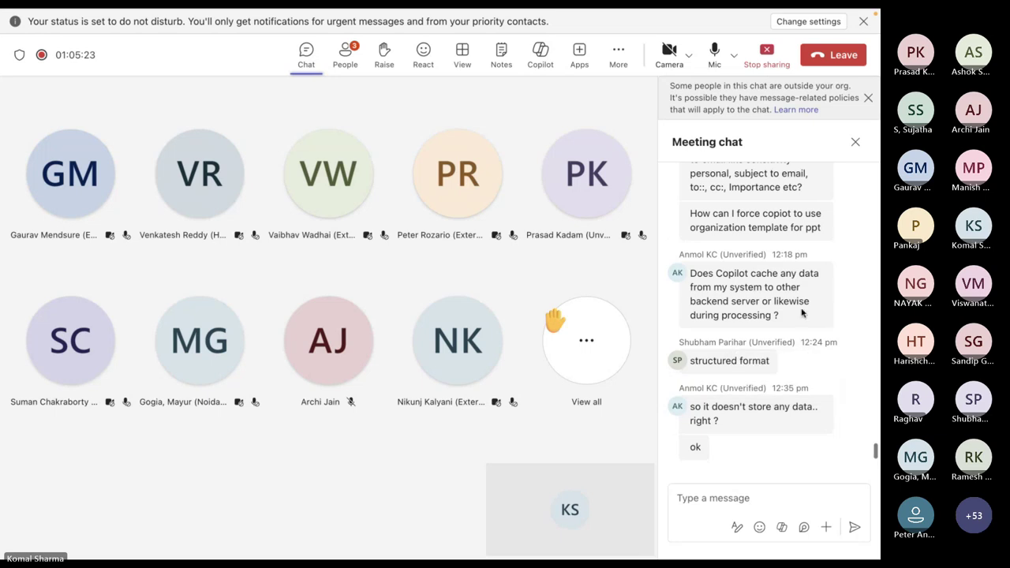
{"action": "scroll", "coordinate": [802, 313], "scroll_direction": "up", "scroll_amount": 3}
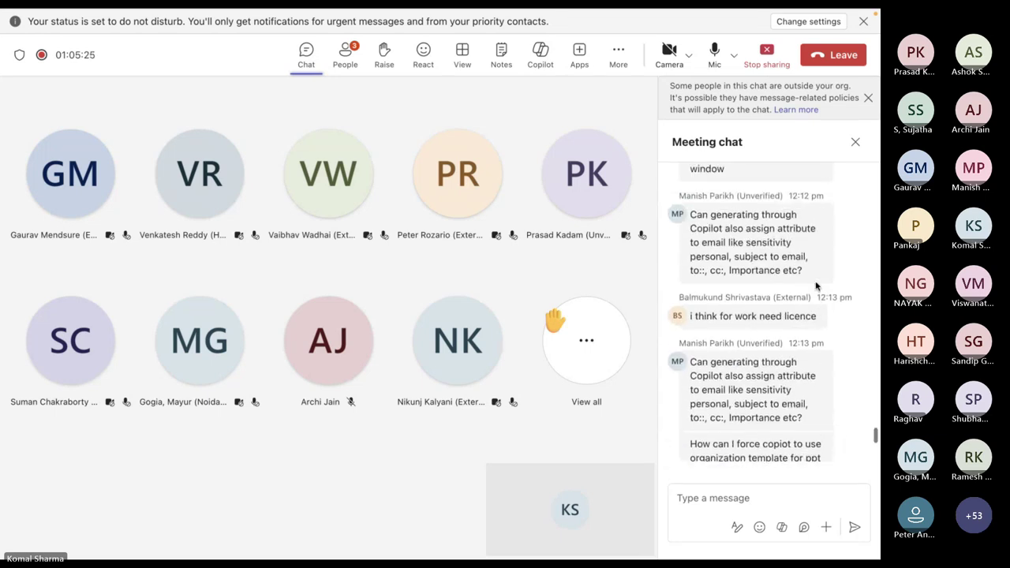
{"action": "scroll", "coordinate": [816, 285], "scroll_direction": "up", "scroll_amount": 3}
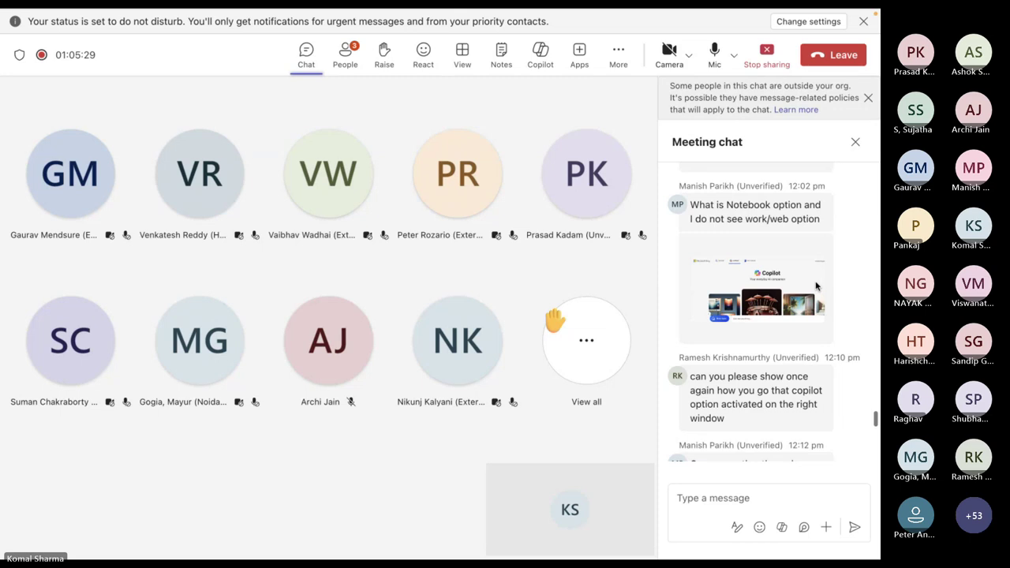
{"action": "scroll", "coordinate": [816, 285], "scroll_direction": "down", "scroll_amount": 1}
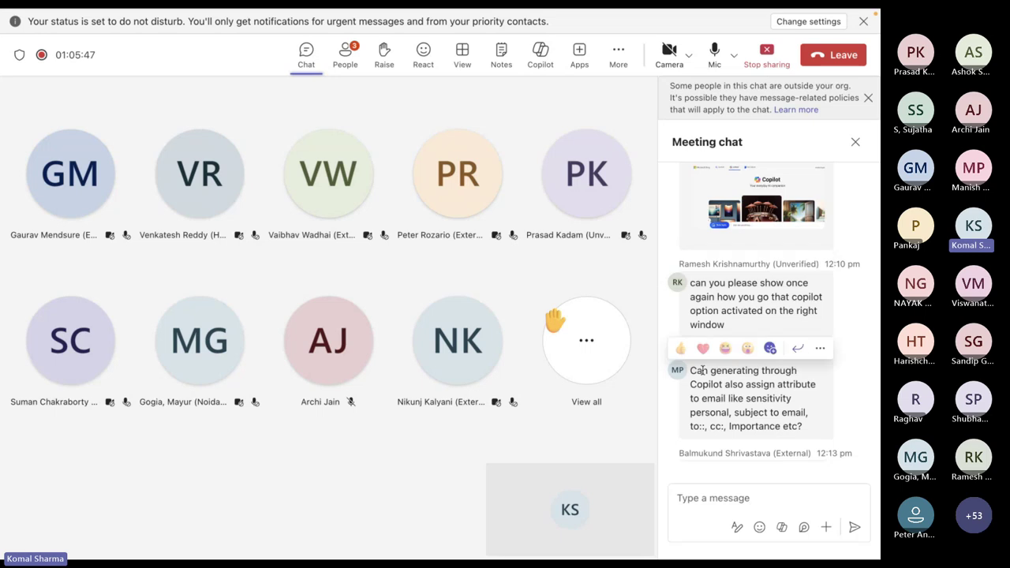
{"action": "scroll", "coordinate": [782, 425], "scroll_direction": "down", "scroll_amount": 3}
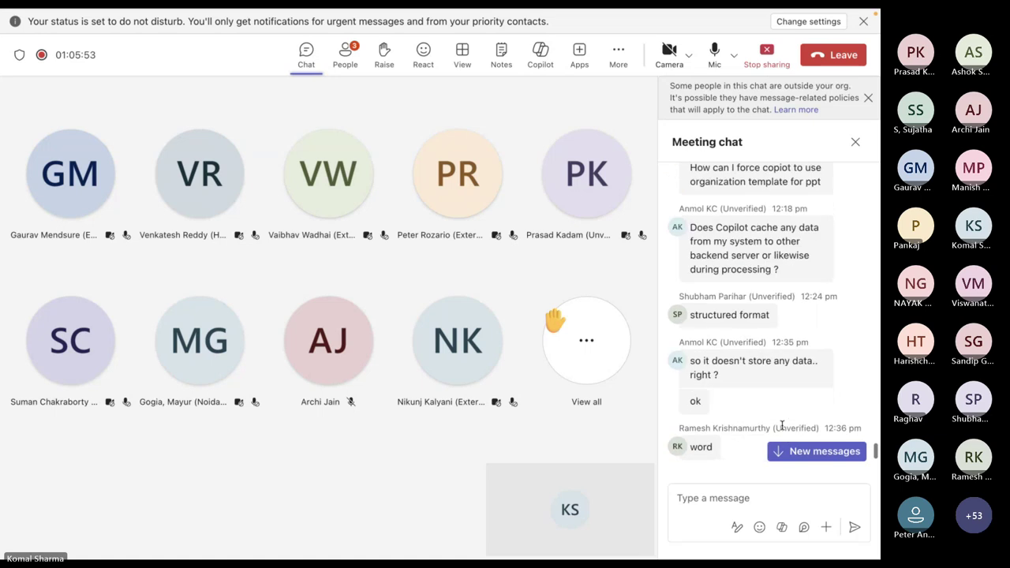
Switch to Microsoft Edge and create a blank Word document from the Microsoft 365 page
{"action": "key", "text": "ctrl+Up"}
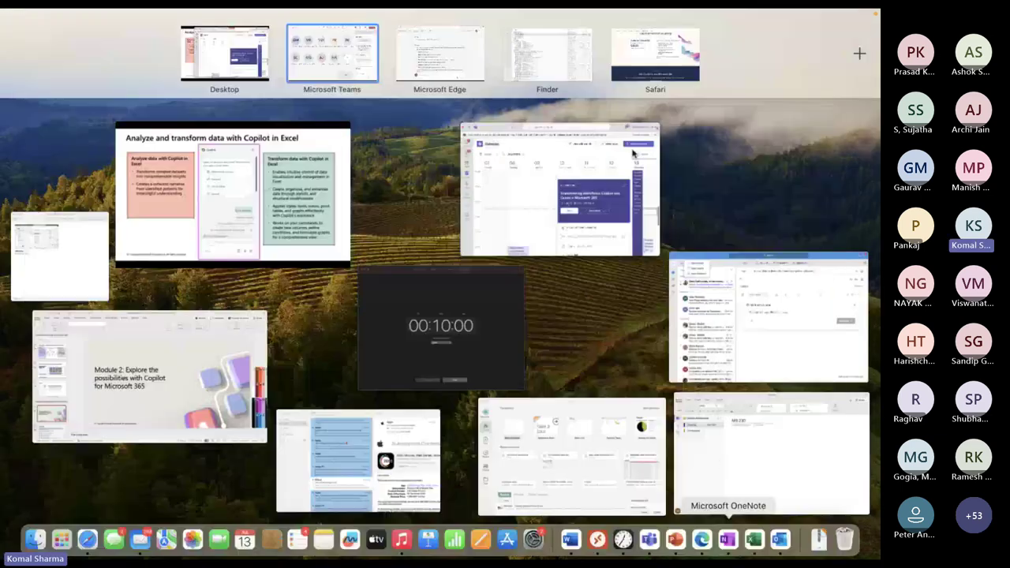
{"action": "left_click", "coordinate": [451, 74]}
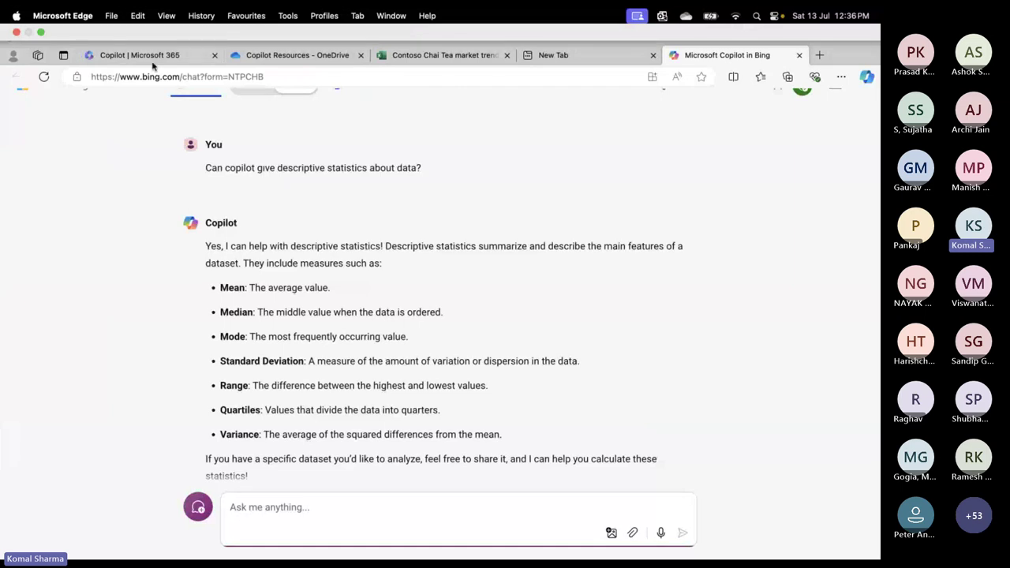
{"action": "left_click", "coordinate": [137, 60]}
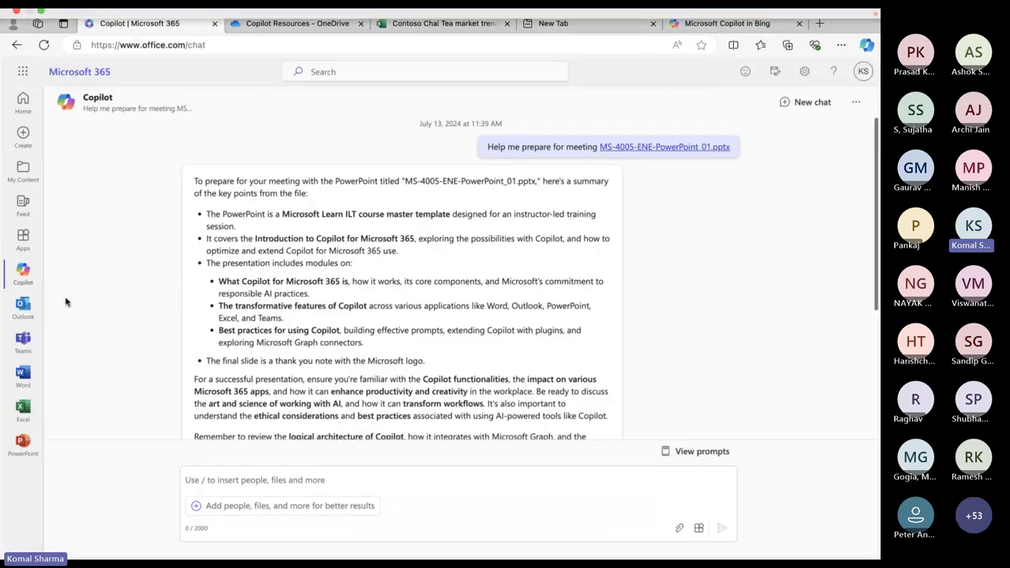
{"action": "left_click", "coordinate": [20, 387]}
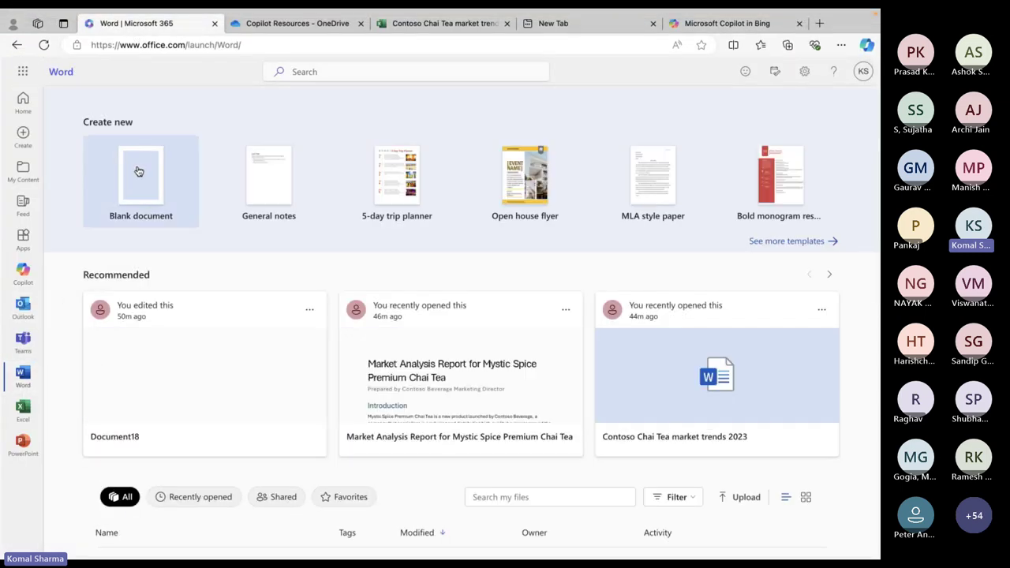
{"action": "left_click", "coordinate": [140, 187]}
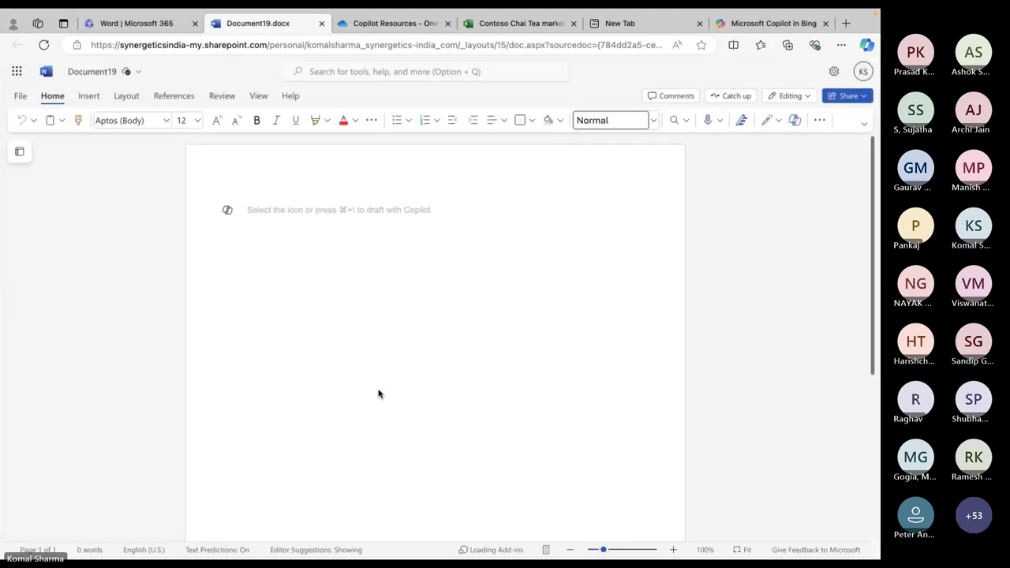
Show both Copilot entry points in the blank document by opening and closing Draft with Copilot and the Copilot chat pane
{"action": "left_click", "coordinate": [228, 211]}
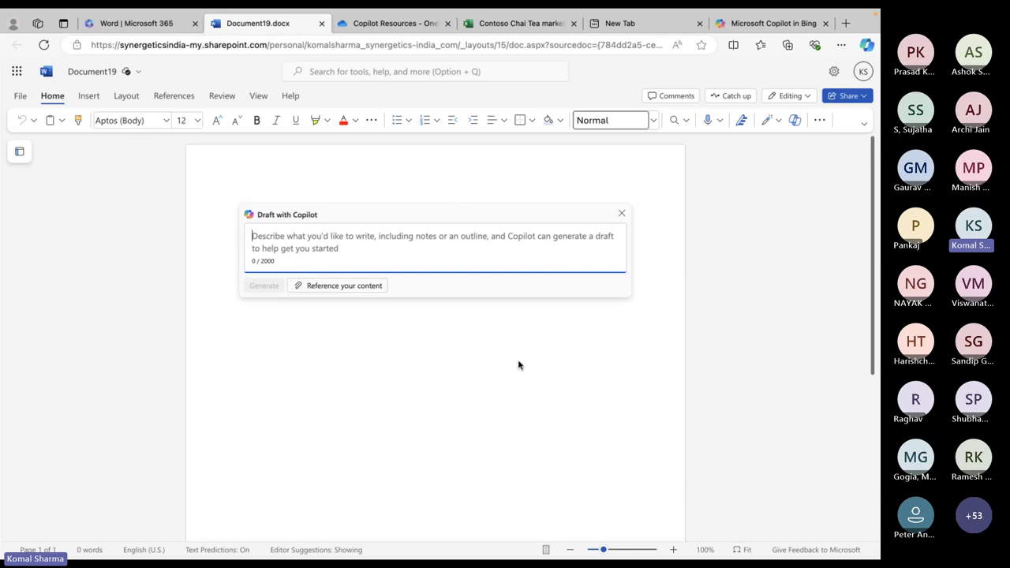
{"action": "left_click", "coordinate": [623, 215]}
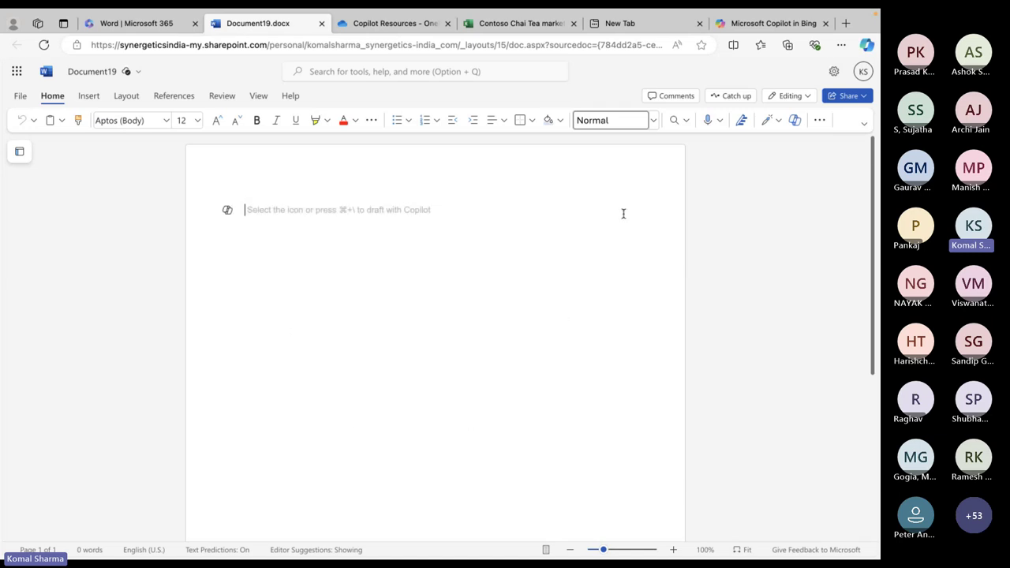
{"action": "left_click", "coordinate": [794, 121]}
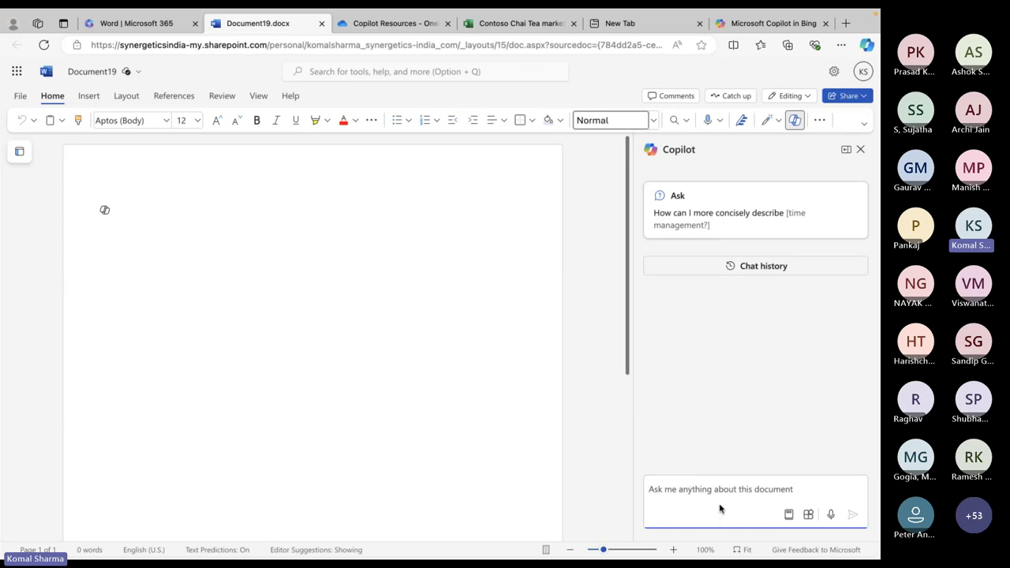
{"action": "left_click", "coordinate": [861, 150]}
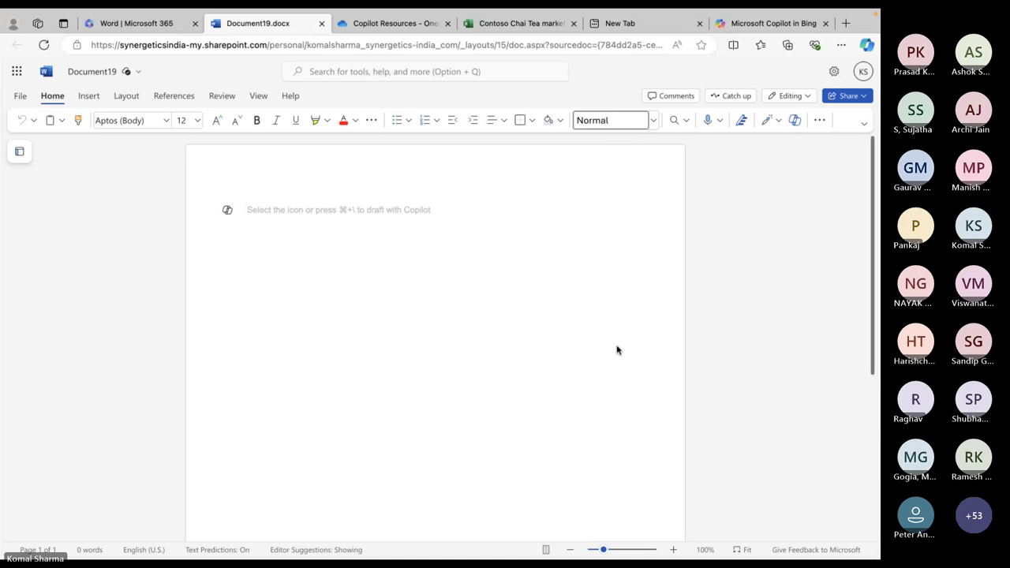
Check the Microsoft Teams meeting chat and return to the Contoso Chai Tea market trends 2023 workbook in Microsoft Edge
{"action": "key", "text": "super+Tab"}
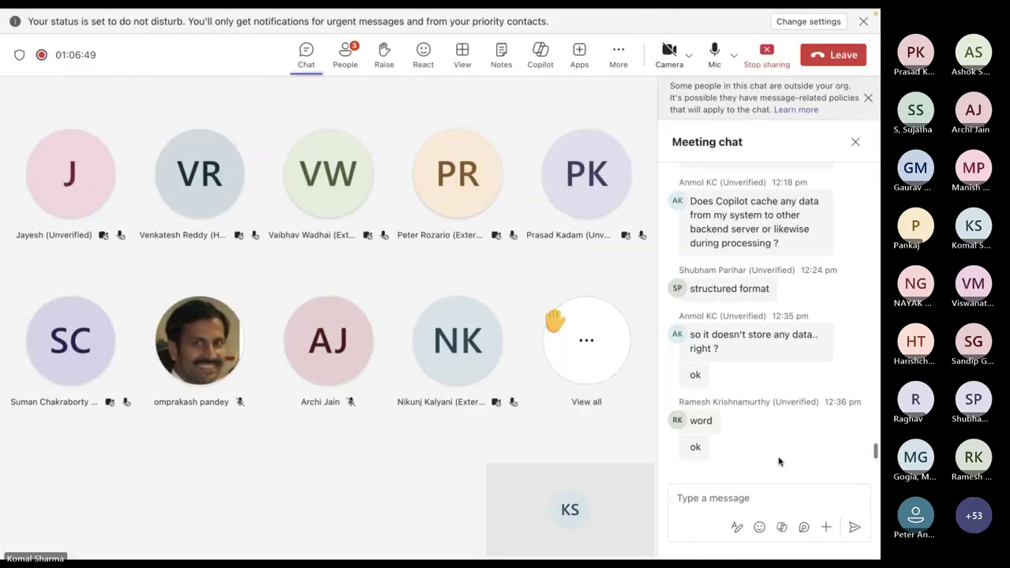
{"action": "key", "text": "ctrl+Up"}
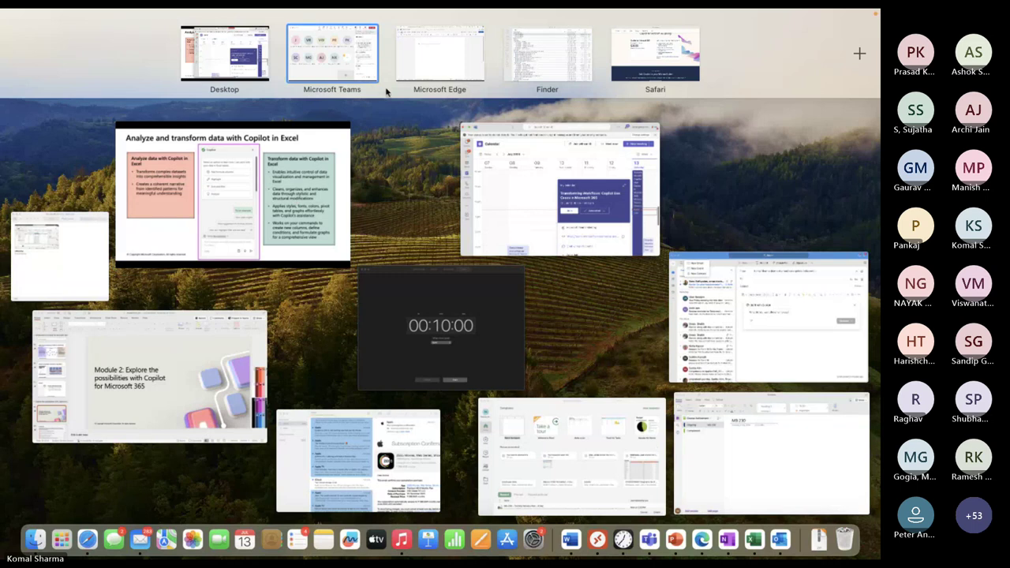
{"action": "left_click", "coordinate": [428, 69]}
{"action": "left_click", "coordinate": [519, 23]}
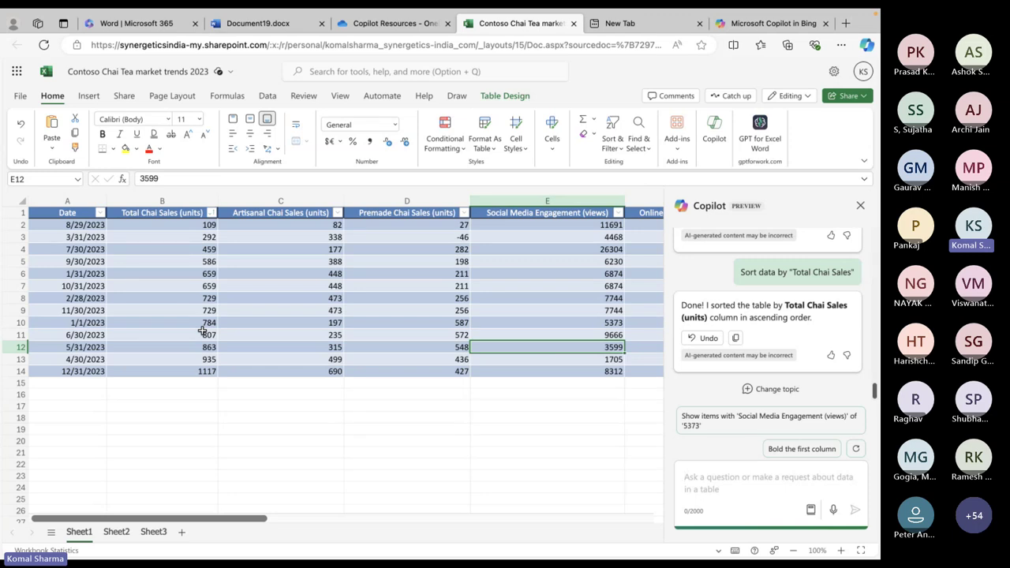
Switch to the PowerPoint slide show and advance to the slide on elevating productivity with Copilot in Teams
{"action": "key", "text": "ctrl+Up"}
{"action": "left_click", "coordinate": [229, 237]}
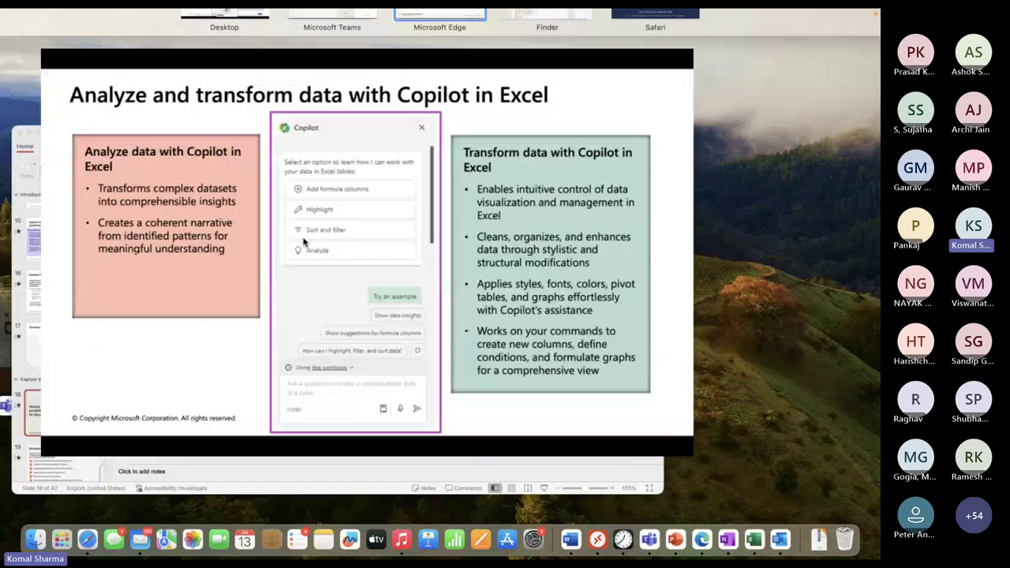
{"action": "key", "text": "Right"}
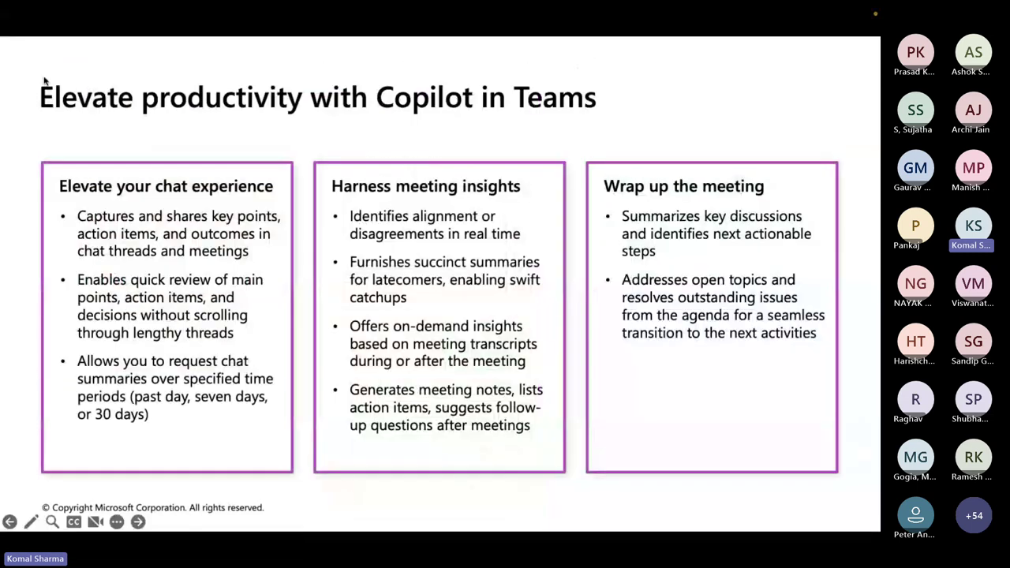
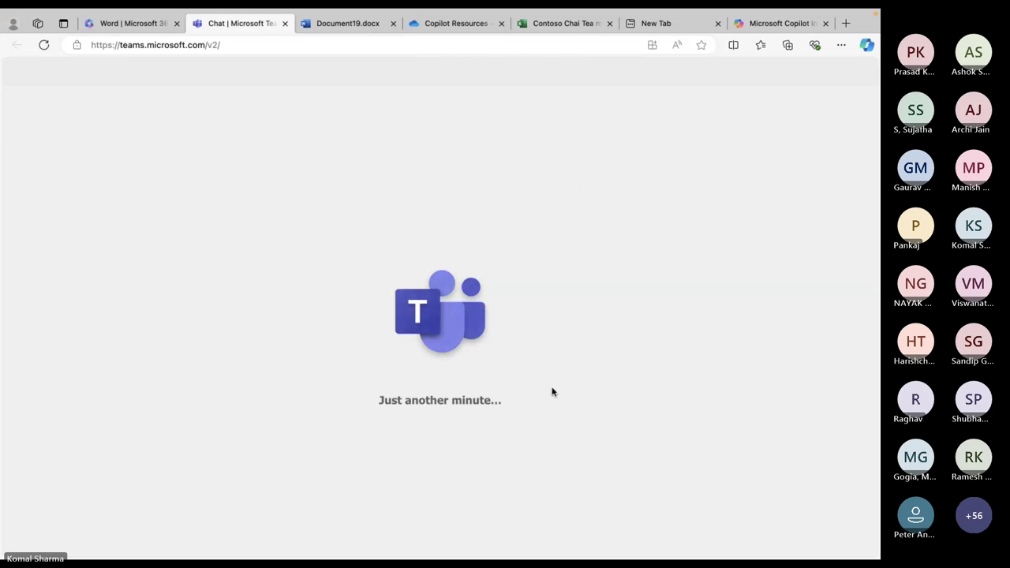
Switch to the Microsoft Teams meeting and show the Record and transcribe options, plus the meeting's Copilot pane, closing it again
{"action": "key", "text": "alt+Tab"}
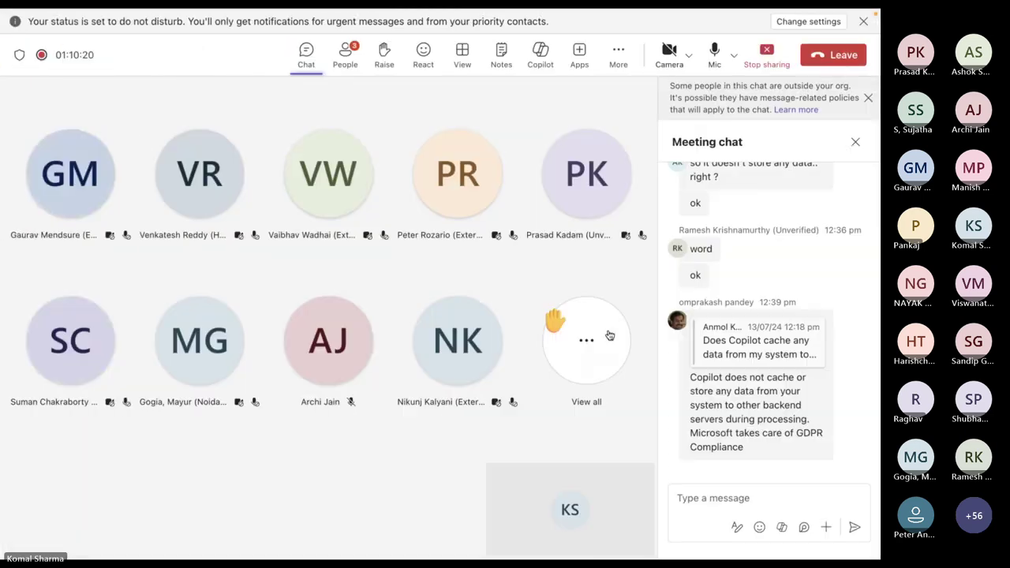
{"action": "left_click", "coordinate": [620, 55]}
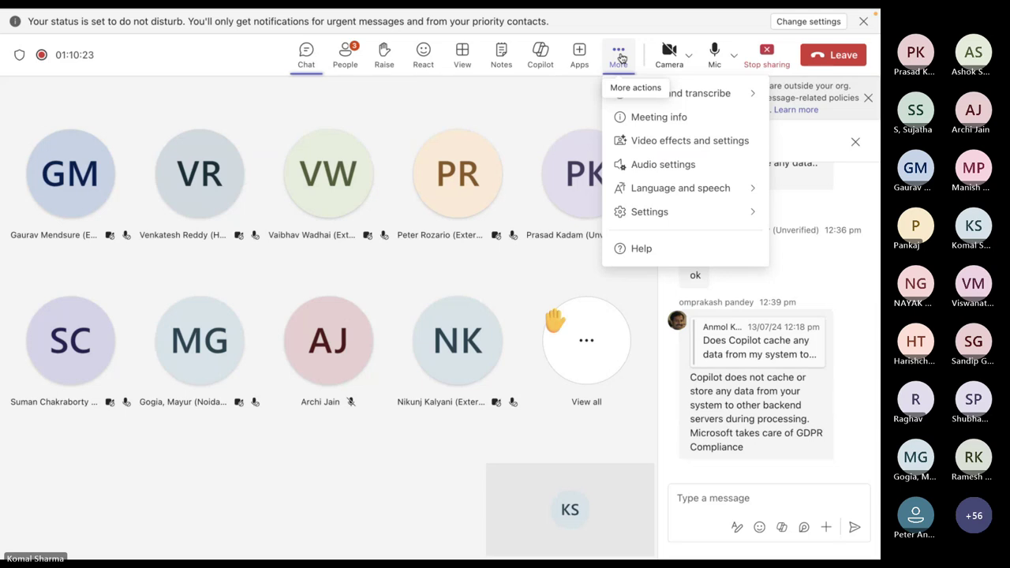
{"action": "mouse_move", "coordinate": [706, 96]}
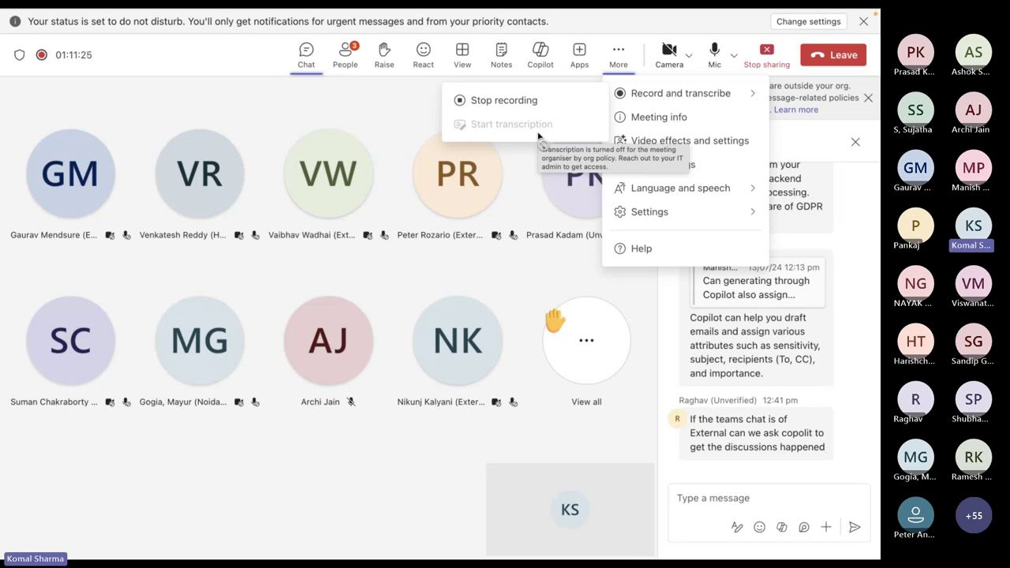
{"action": "left_click", "coordinate": [551, 70]}
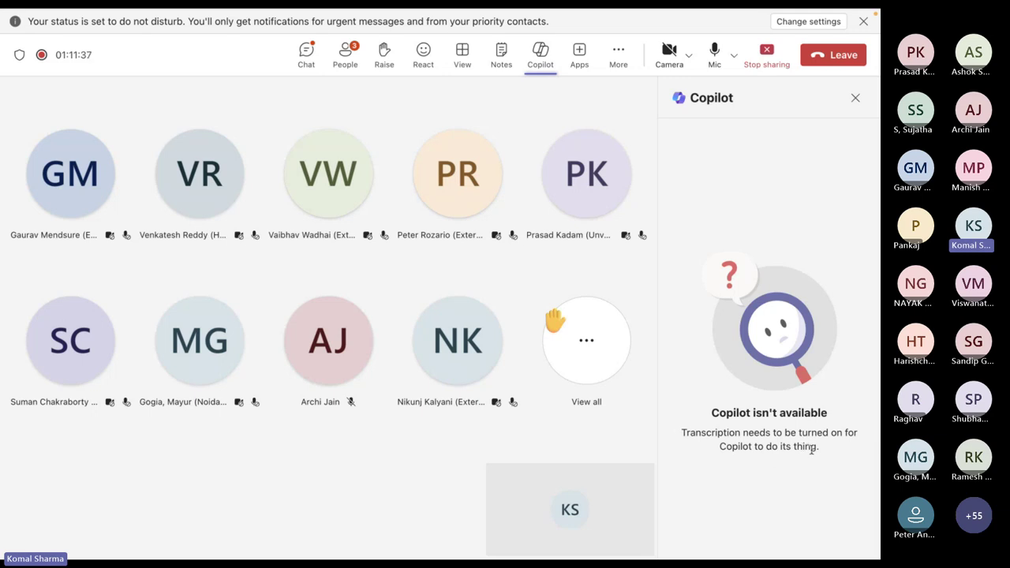
{"action": "left_click", "coordinate": [856, 102]}
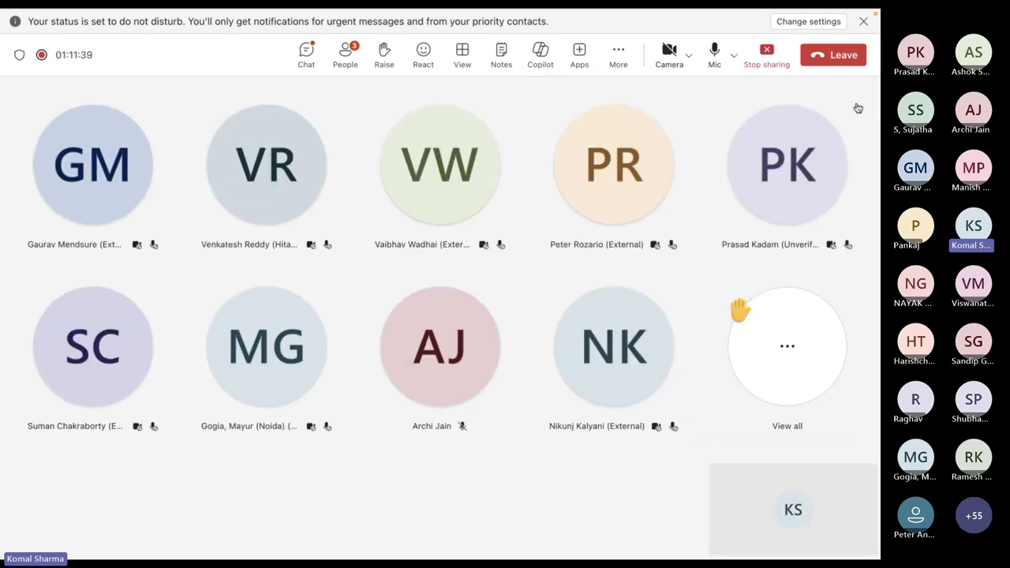
Switch to Teams on the web in Microsoft Edge and open the Copilot for Microsoft 365 chat with its suggested prompts
{"action": "key", "text": "ctrl+Up"}
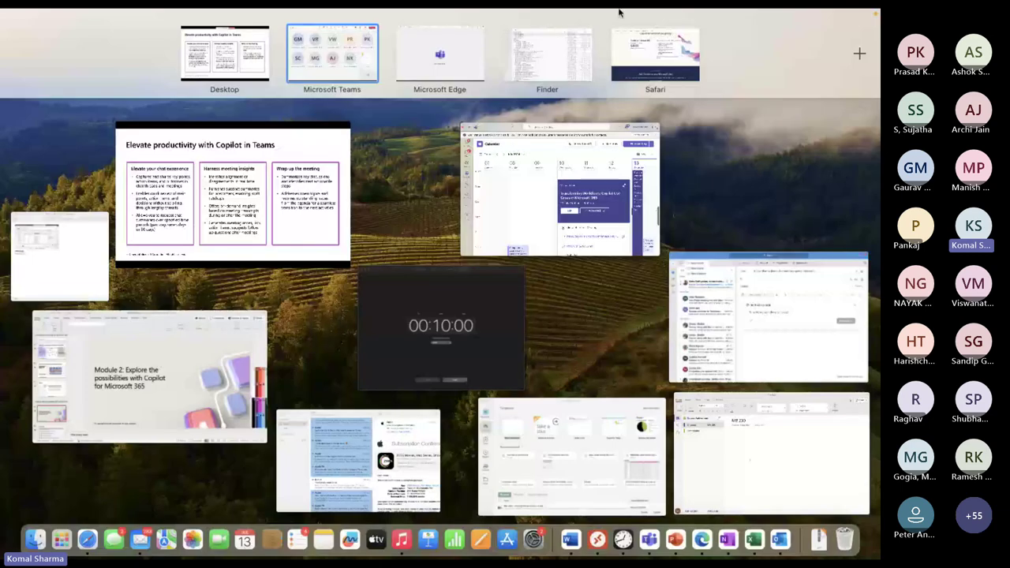
{"action": "left_click", "coordinate": [451, 74]}
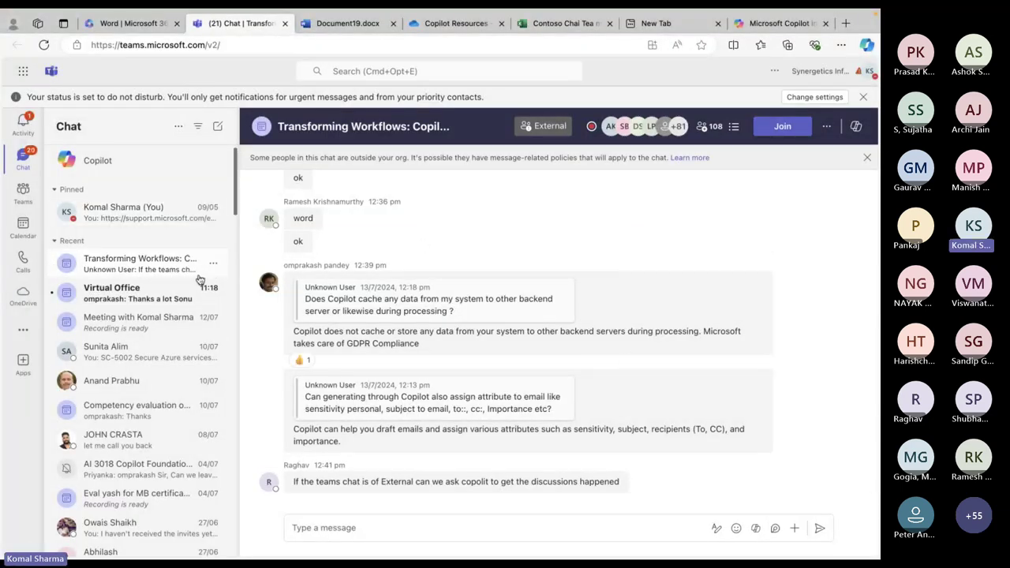
{"action": "left_click", "coordinate": [111, 165]}
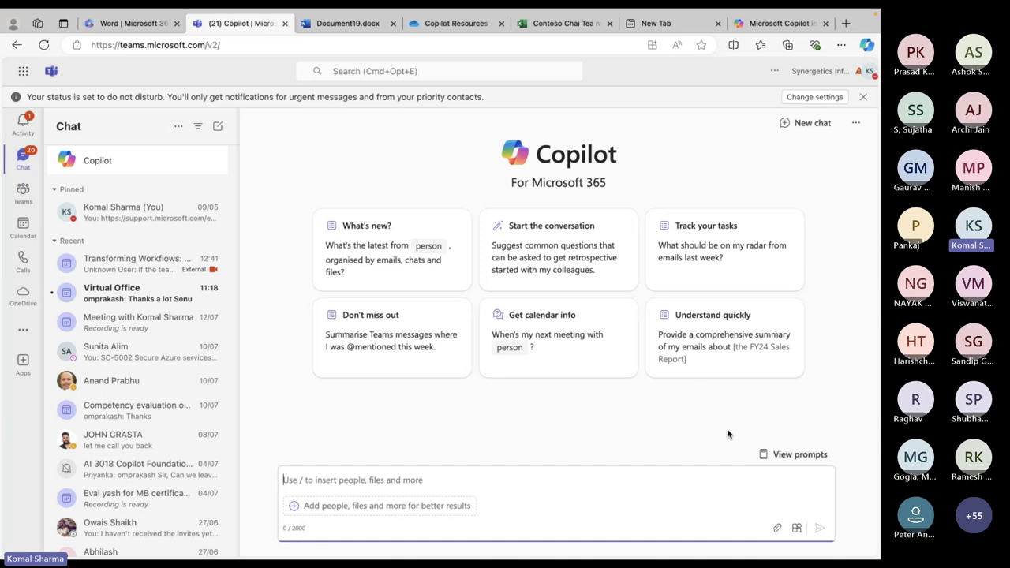
{"action": "left_click", "coordinate": [559, 422]}
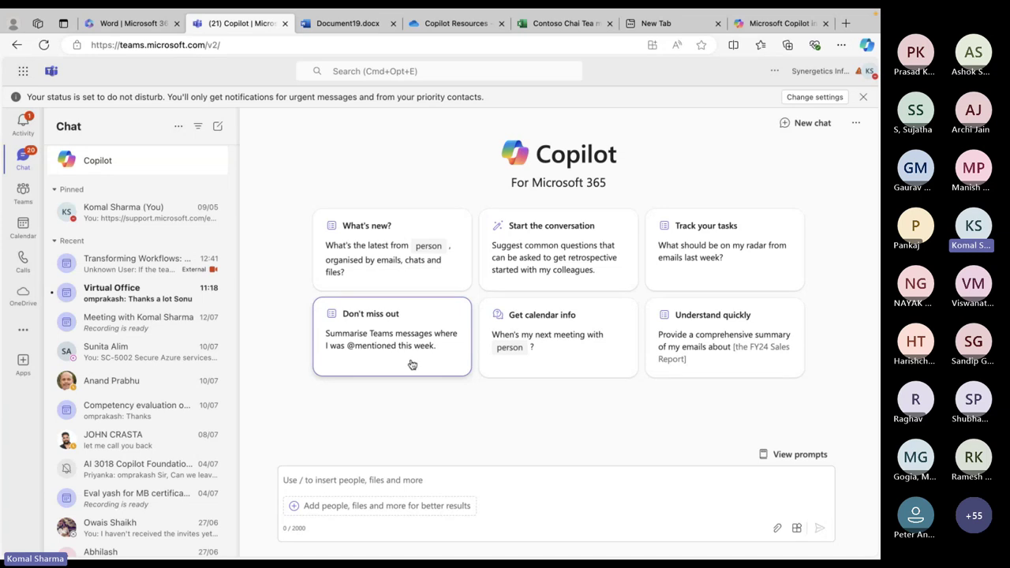
Use the Get calendar info suggestion to ask Copilot when the next meeting with a chosen colleague is
{"action": "left_click", "coordinate": [565, 343]}
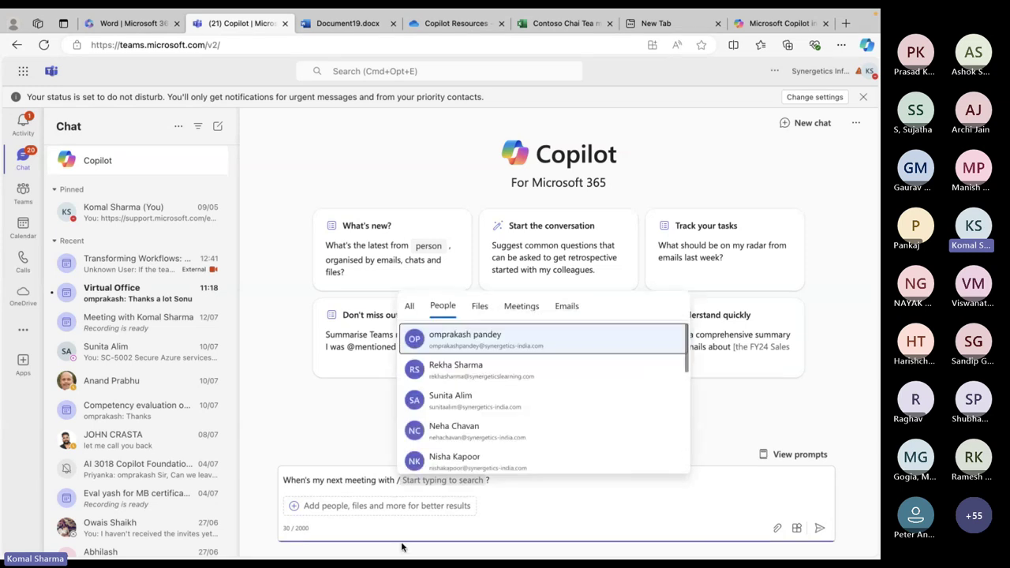
{"action": "left_click", "coordinate": [478, 344]}
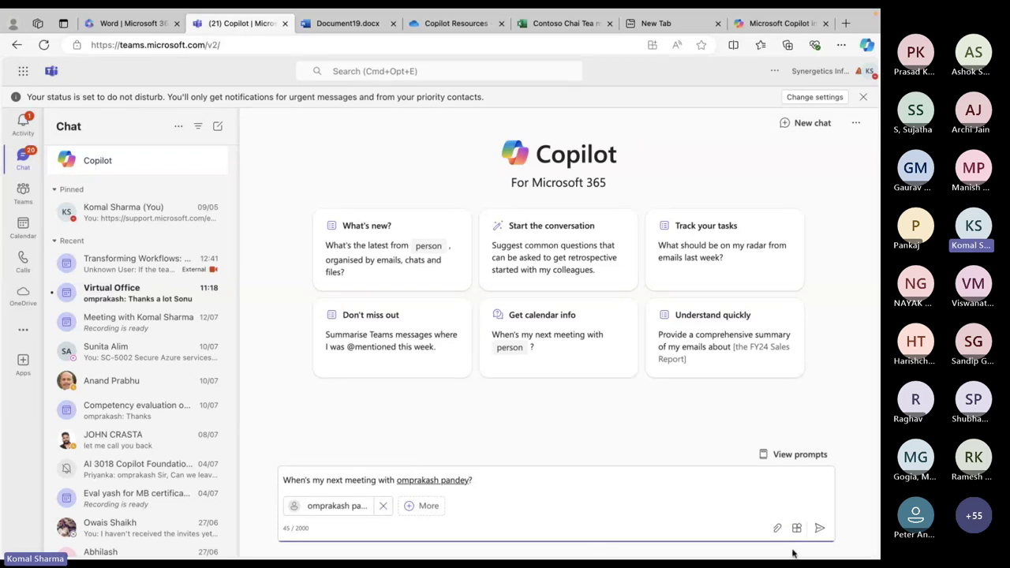
{"action": "left_click", "coordinate": [820, 528]}
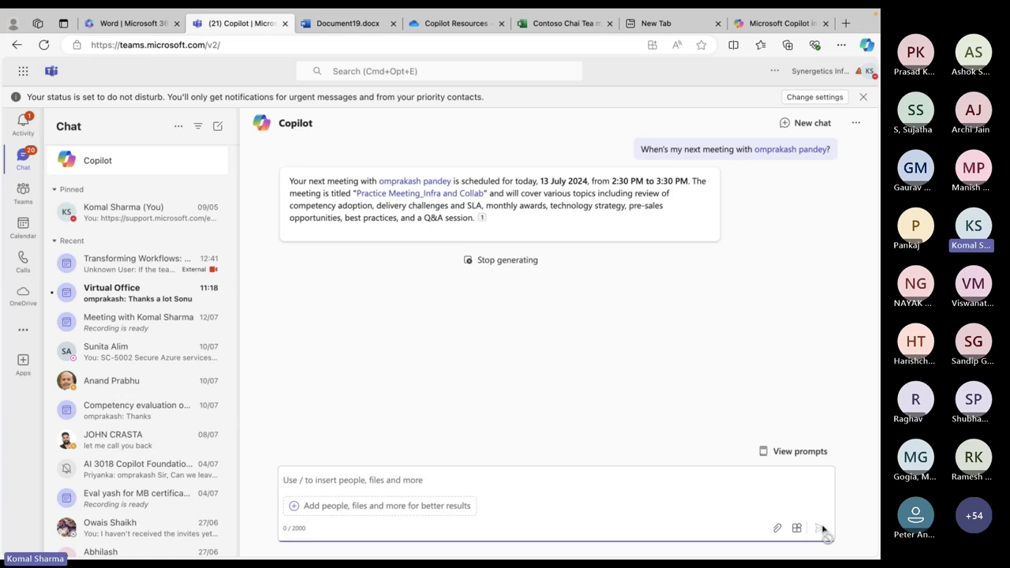
{"action": "mouse_move", "coordinate": [389, 198]}
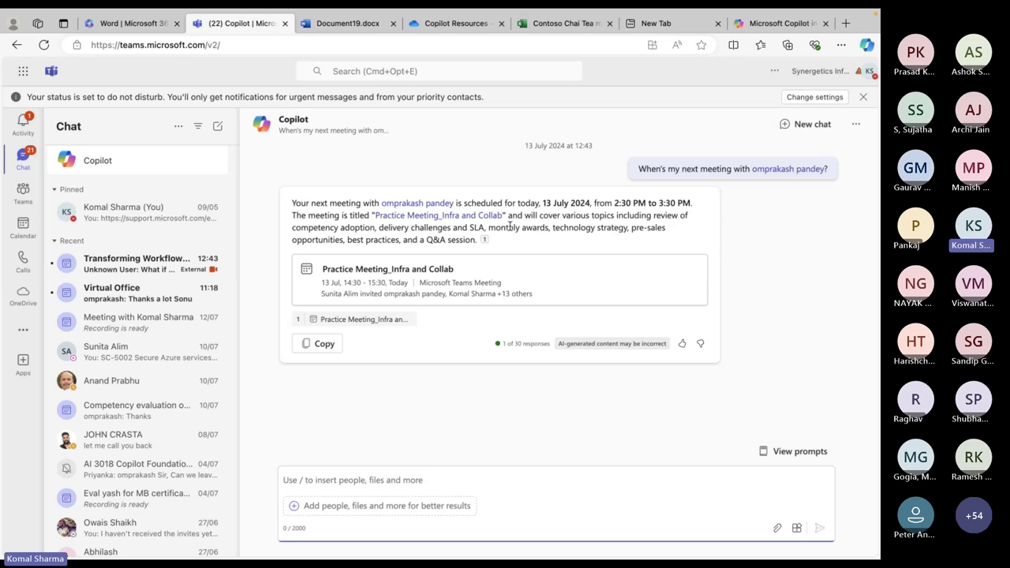
Open the Transforming Workflows meeting chat and its Copilot pane, ready for a question about the meeting
{"action": "left_click", "coordinate": [120, 267]}
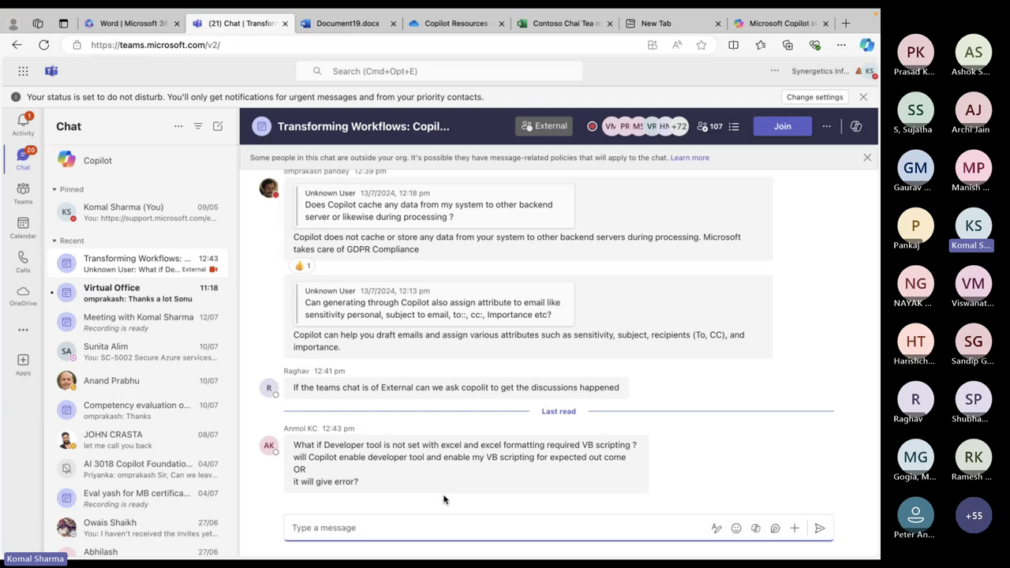
{"action": "left_click", "coordinate": [860, 133]}
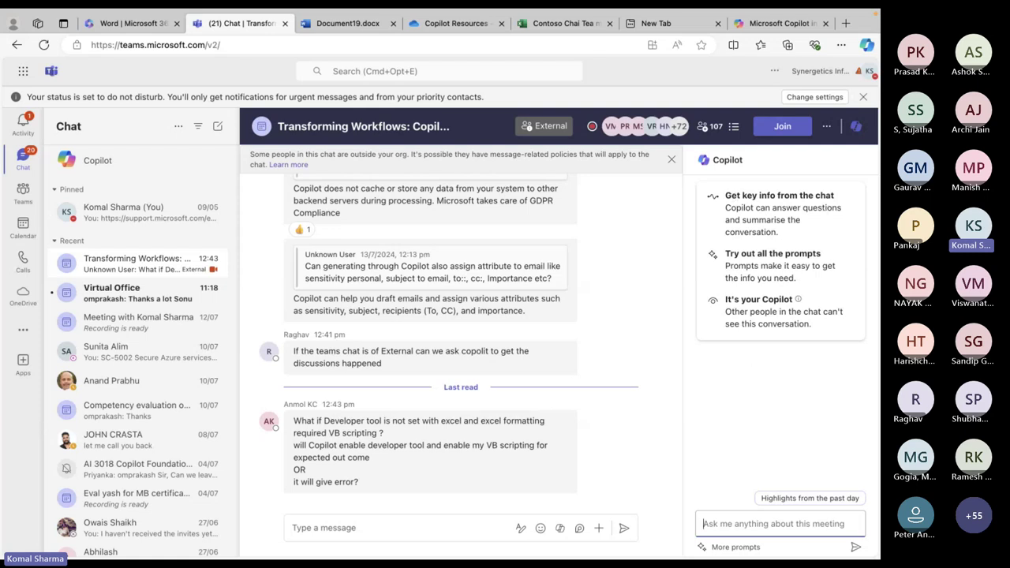
{"action": "left_click", "coordinate": [841, 500]}
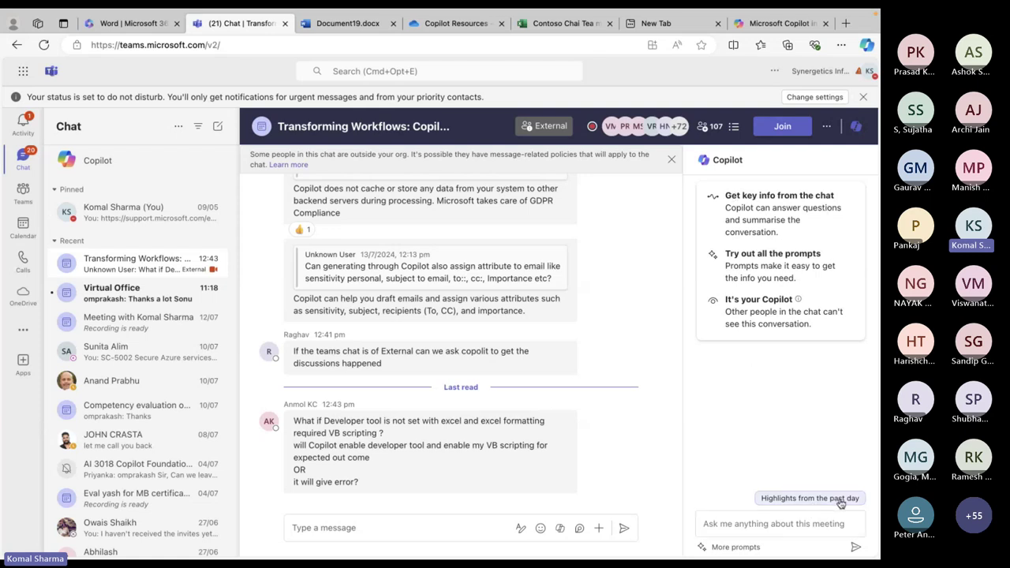
{"action": "left_click", "coordinate": [724, 525]}
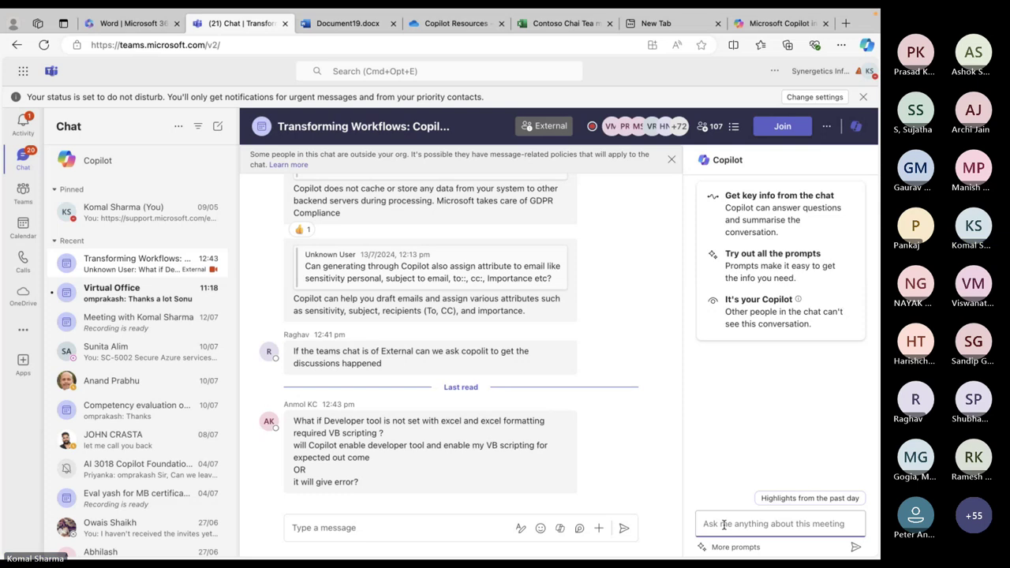
{"action": "type", "text": "keyp"}
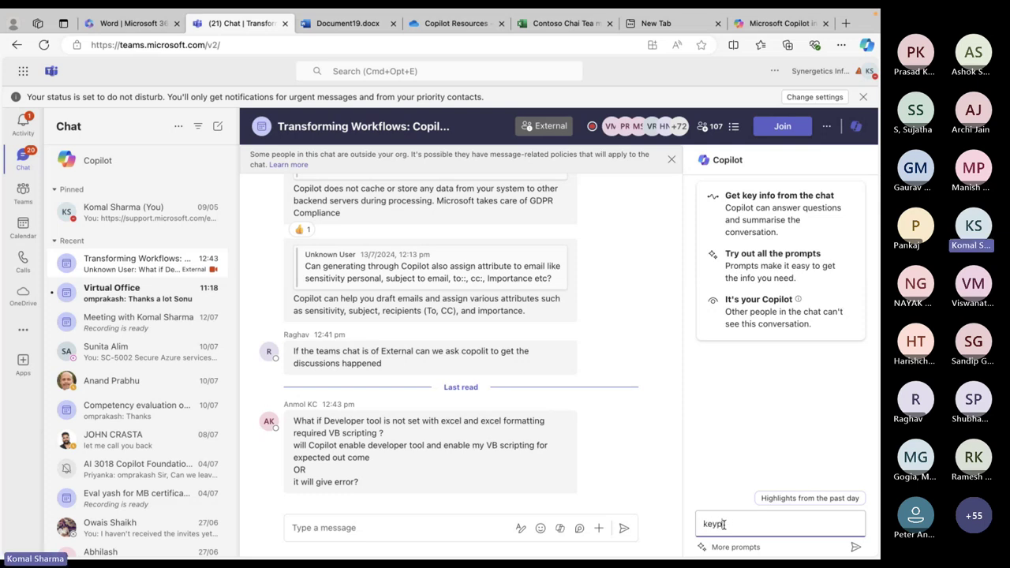
{"action": "type", "text": "oint"}
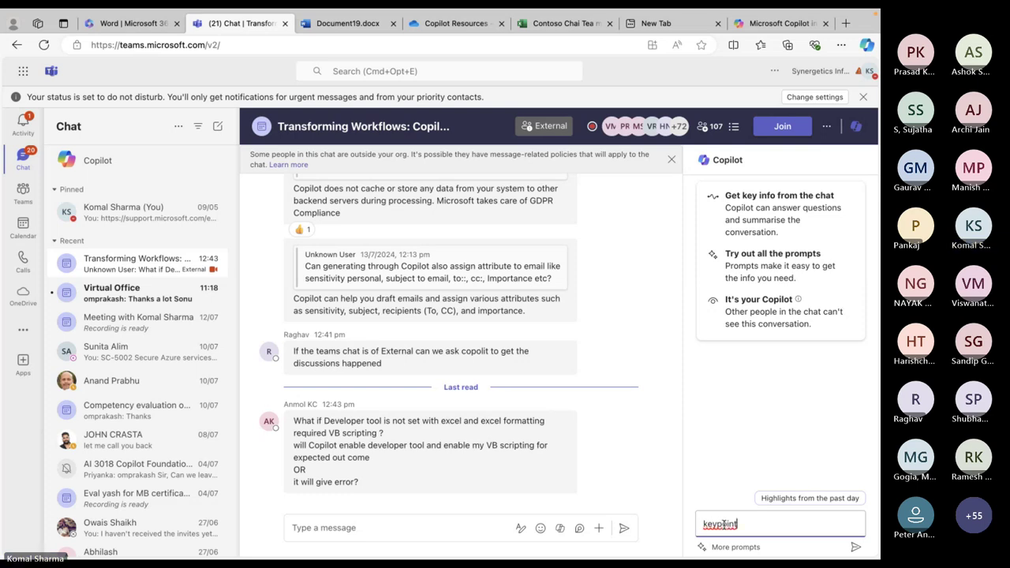
{"action": "key", "text": "BackSpace"}
{"action": "key", "text": "BackSpace"}
{"action": "key", "text": "BackSpace"}
{"action": "key", "text": "BackSpace"}
{"action": "key", "text": "BackSpace"}
{"action": "key", "text": "BackSpace"}
{"action": "key", "text": "BackSpace"}
{"action": "key", "text": "BackSpace"}
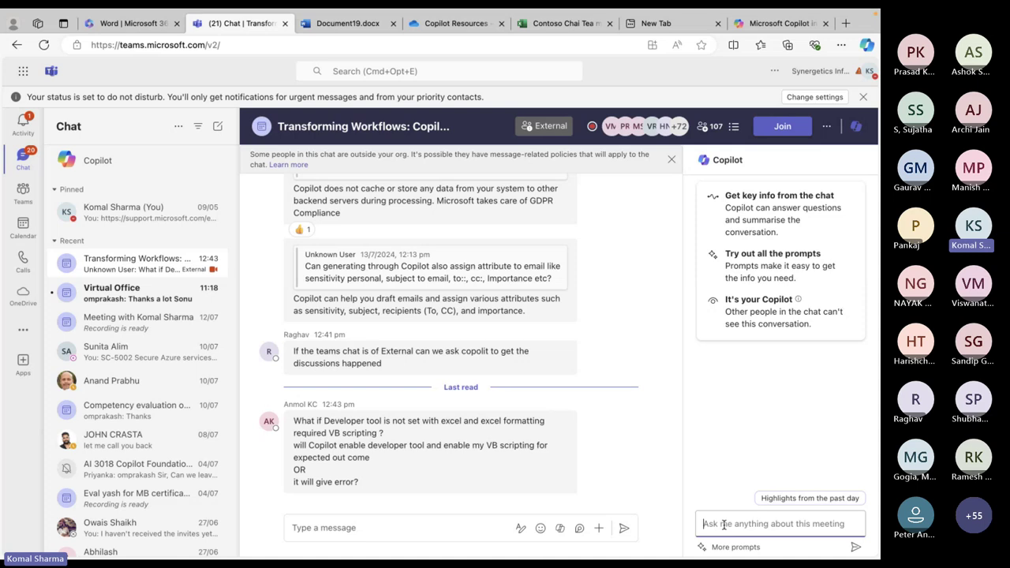
{"action": "type", "text": "Is there"}
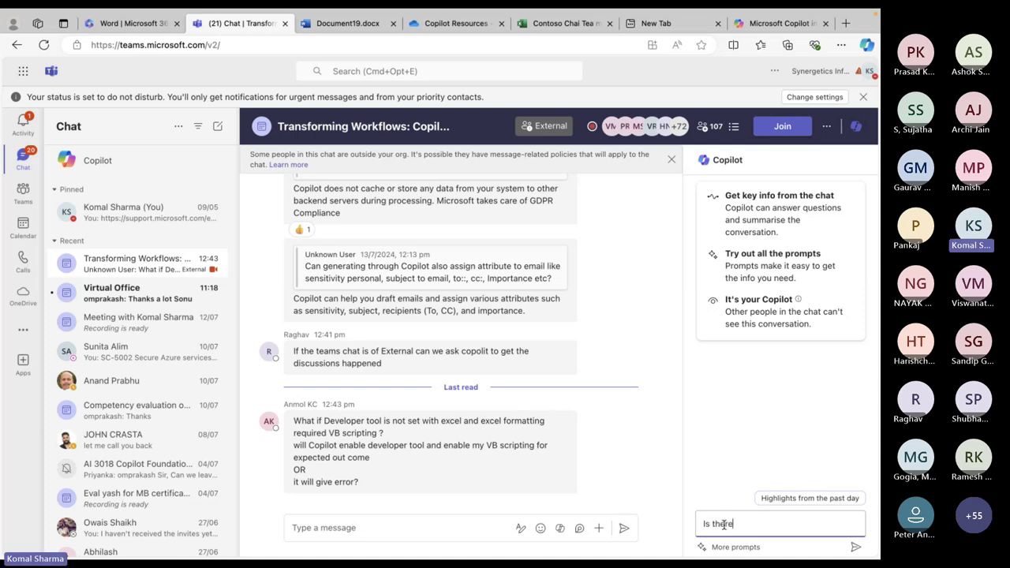
{"action": "type", "text": " any pending question "}
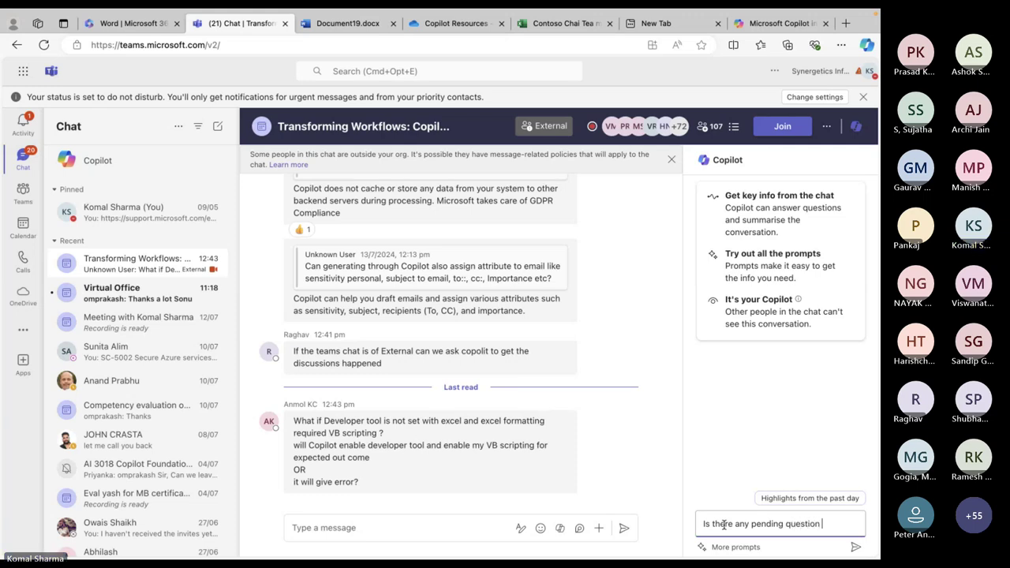
{"action": "type", "text": "for m"}
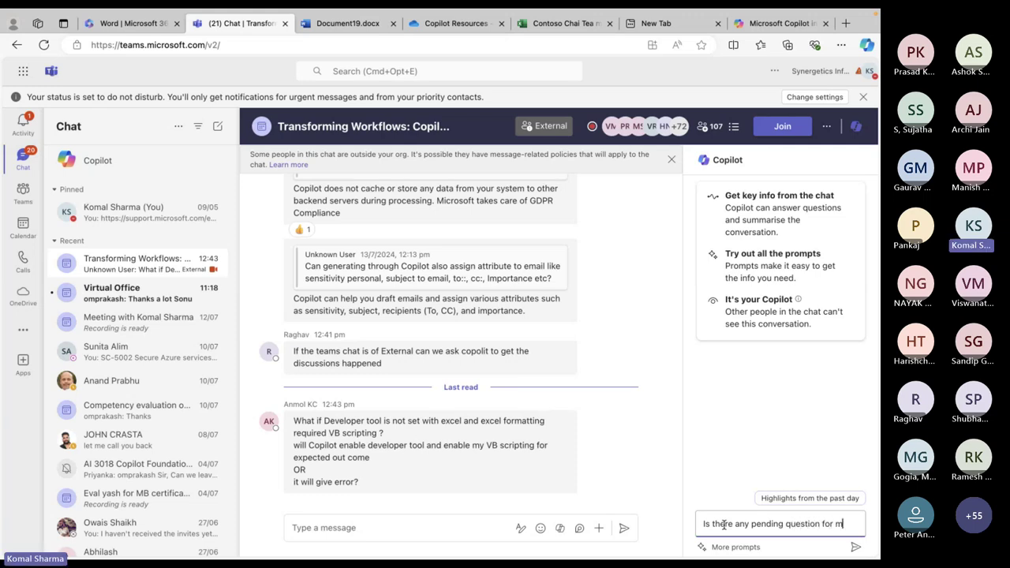
{"action": "type", "text": "e"}
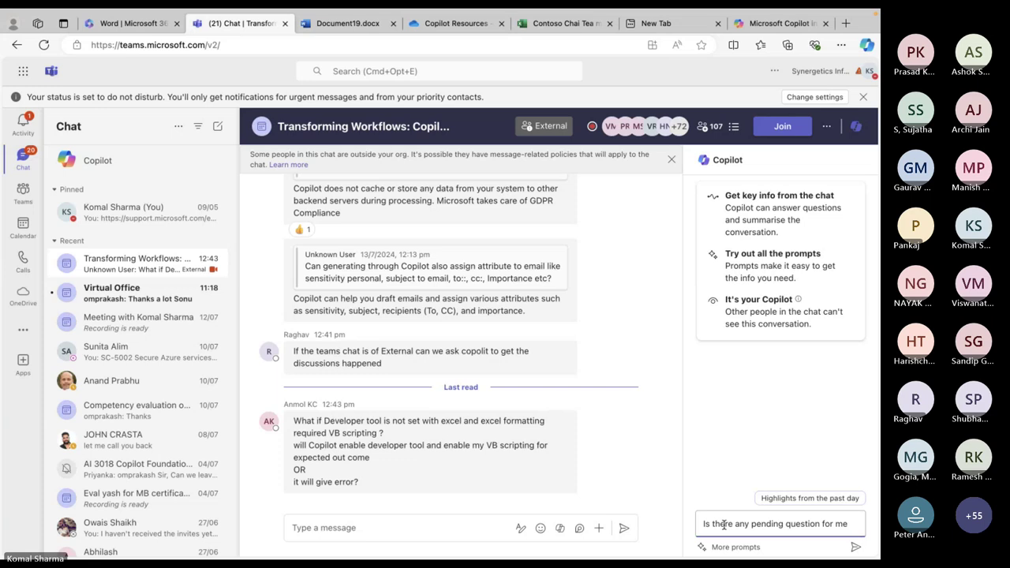
{"action": "type", "text": "where @"}
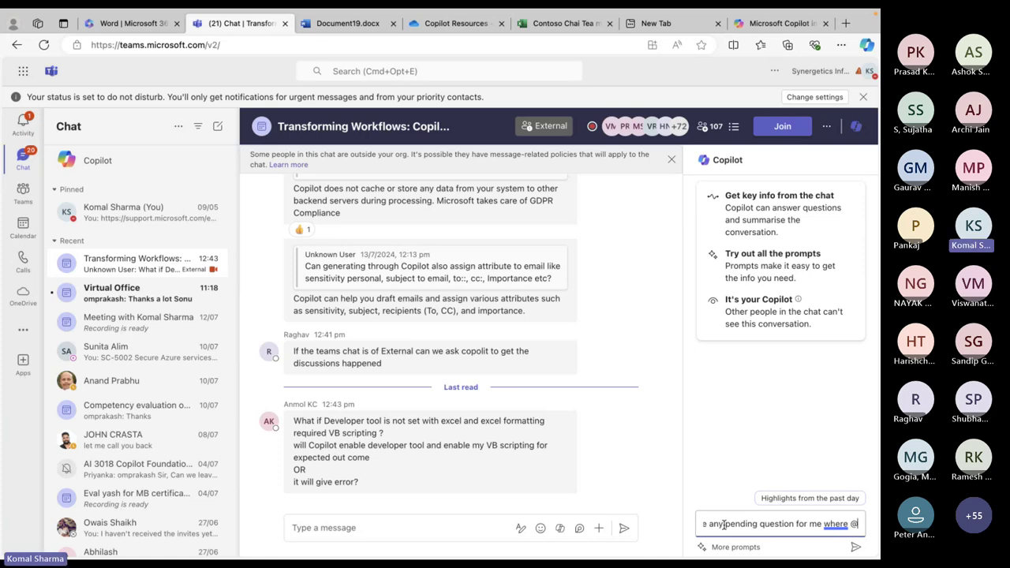
{"action": "type", "text": "mentioned"}
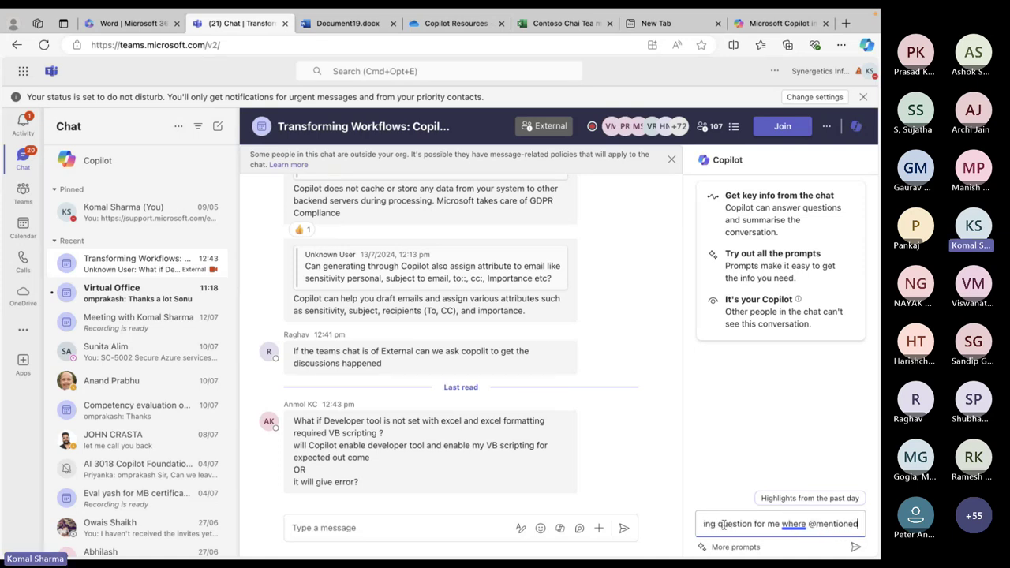
{"action": "key", "text": "Return"}
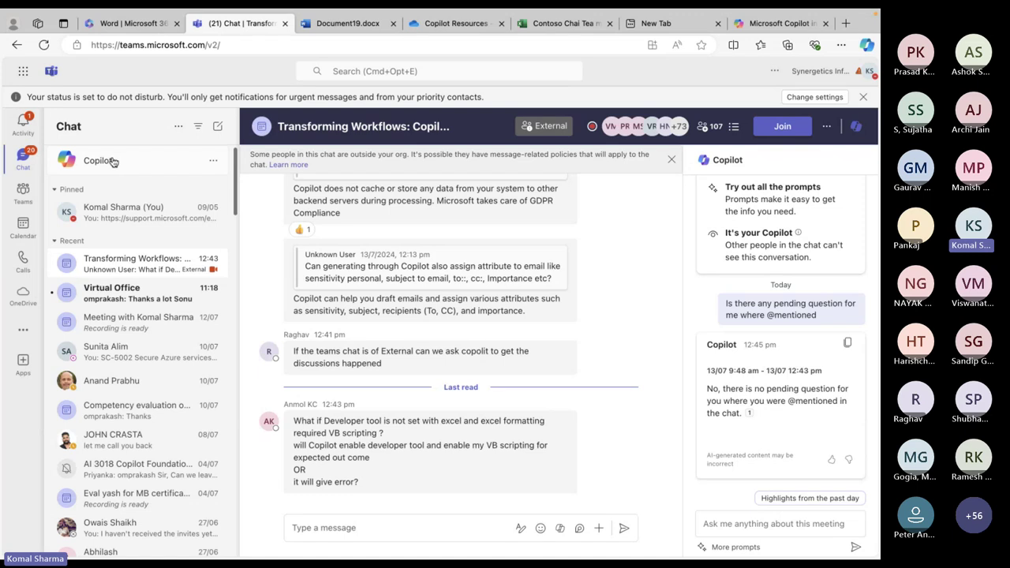
Open the colleague's one-to-one chat containing the Sc-5001 and SC-5002 course links, and review the earlier answers in its Copilot pane
{"action": "mouse_move", "coordinate": [259, 417]}
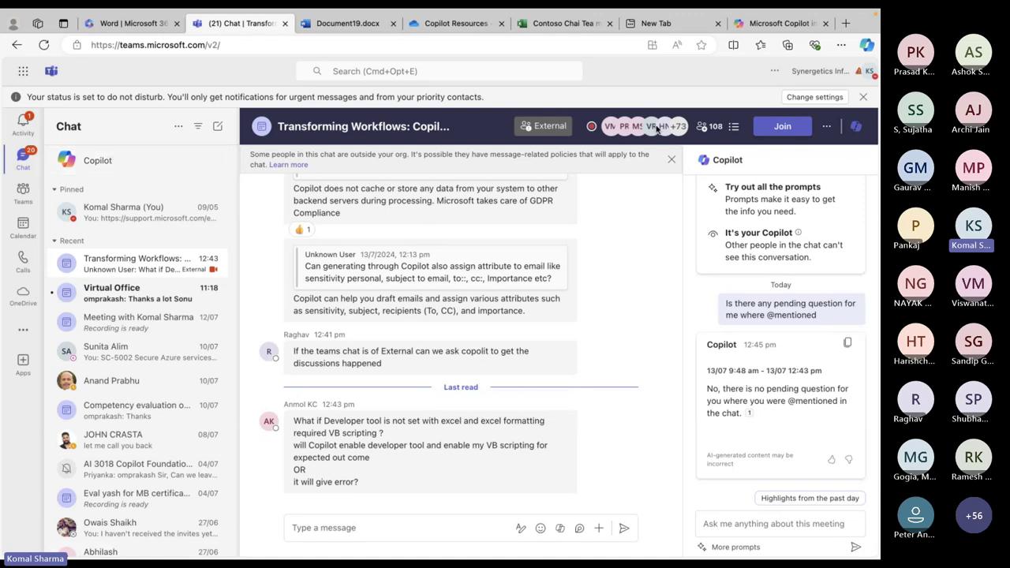
{"action": "mouse_move", "coordinate": [270, 237]}
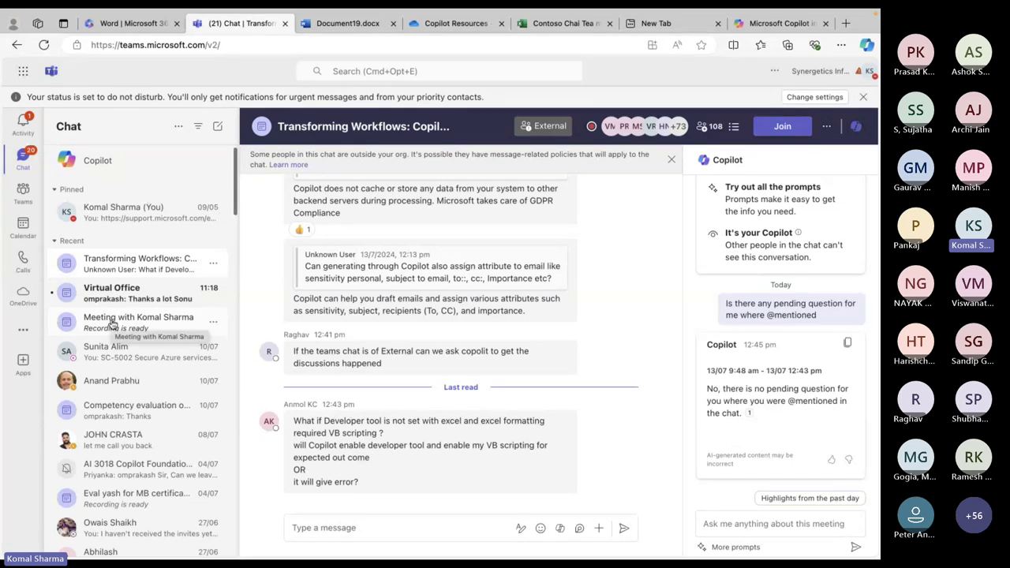
{"action": "left_click", "coordinate": [101, 358]}
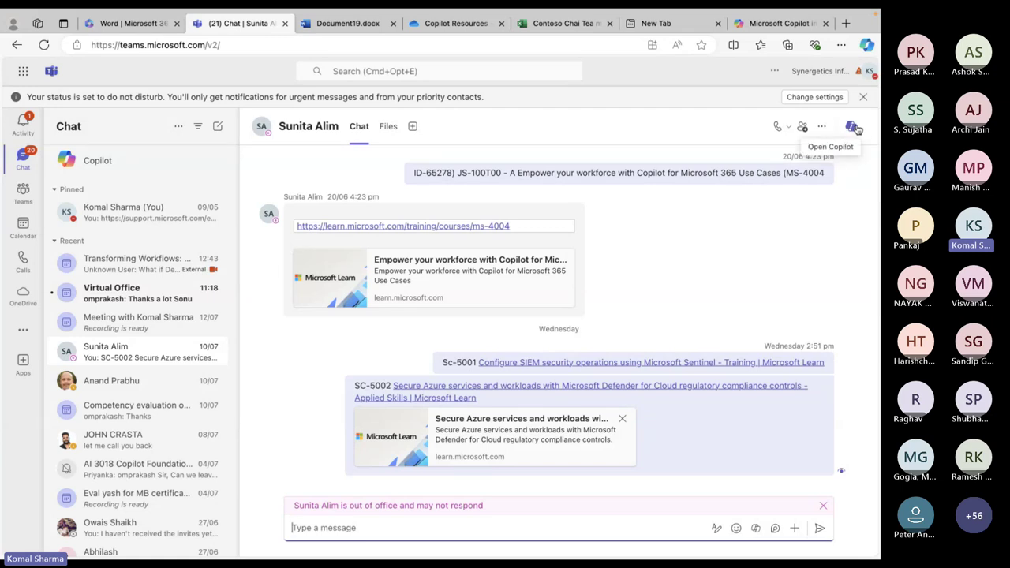
{"action": "left_click", "coordinate": [852, 127]}
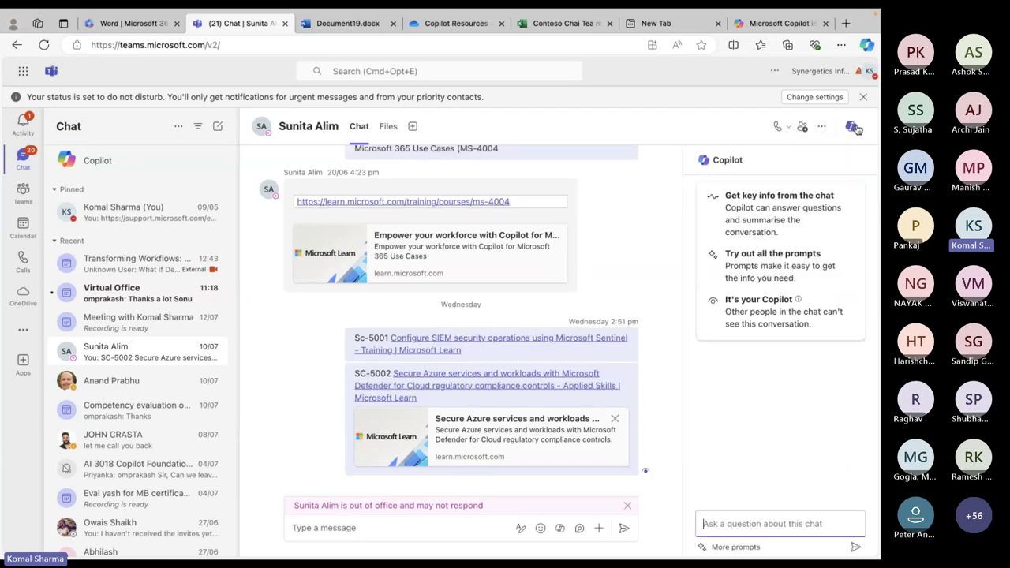
{"action": "left_click", "coordinate": [771, 525]}
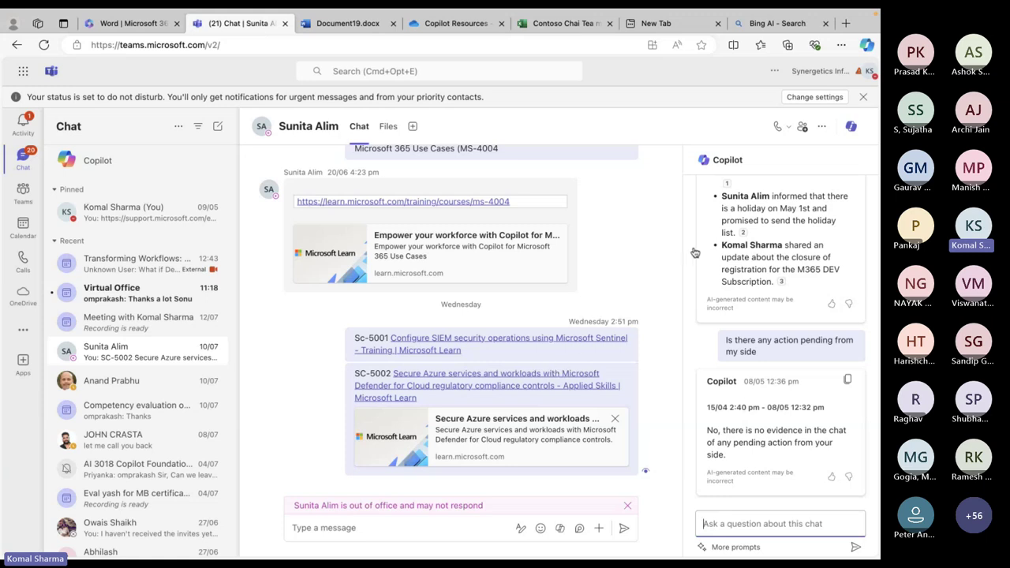
Switch to the PowerPoint slide show and advance to the slide on Microsoft Copilot with Graph-grounded chat
{"action": "key", "text": "ctrl+Up"}
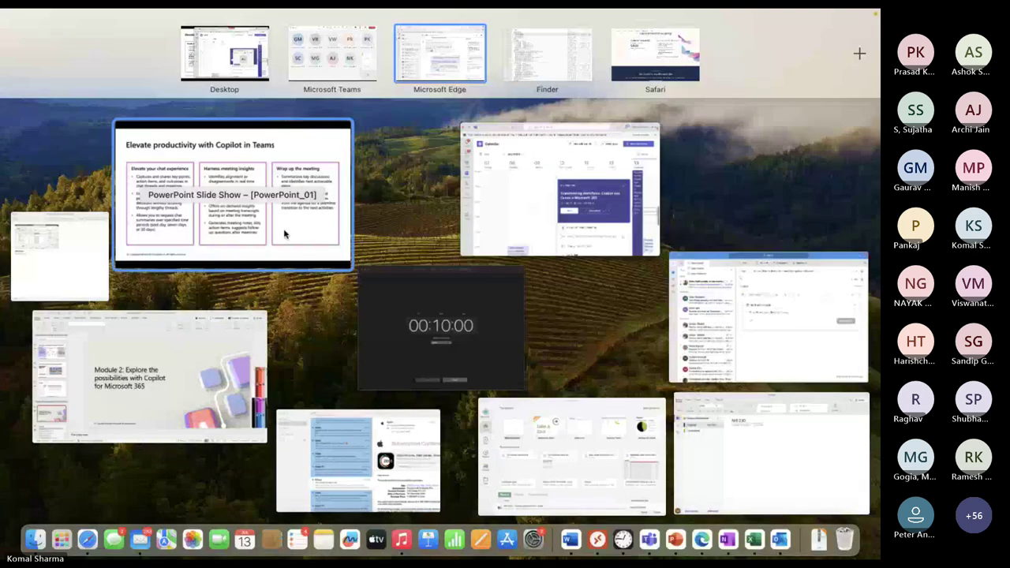
{"action": "left_click", "coordinate": [287, 232]}
{"action": "key", "text": "Right"}
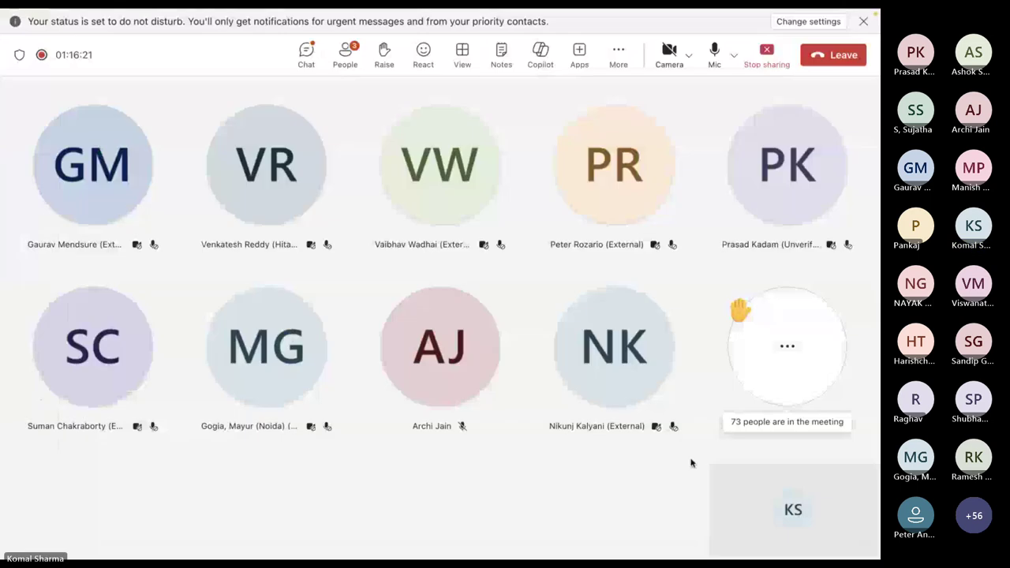
Open the chat of the running Teams meeting and read through the participants' earlier and newest Copilot questions
{"action": "left_click", "coordinate": [306, 54]}
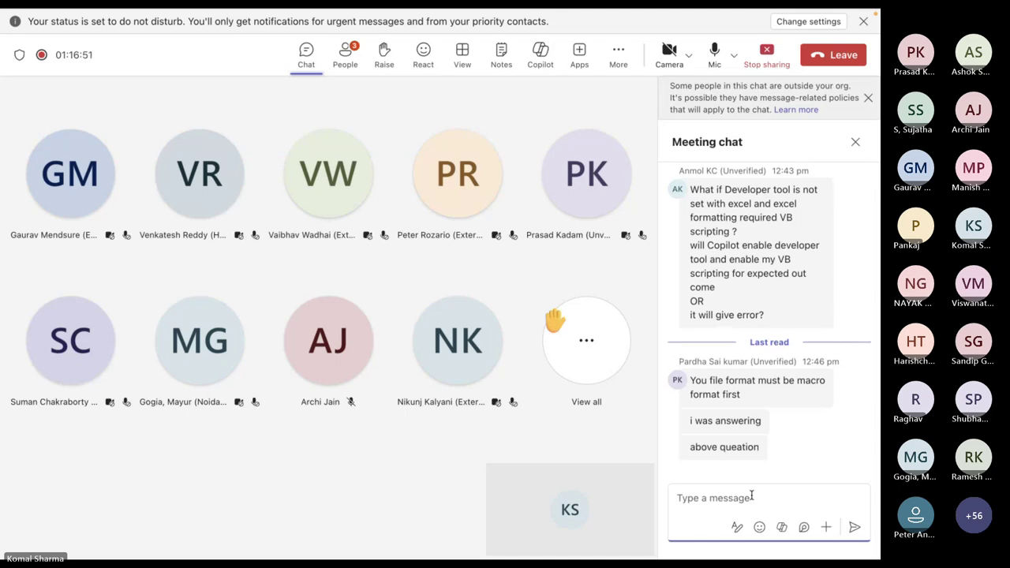
{"action": "scroll", "coordinate": [821, 401], "scroll_direction": "up", "scroll_amount": 1}
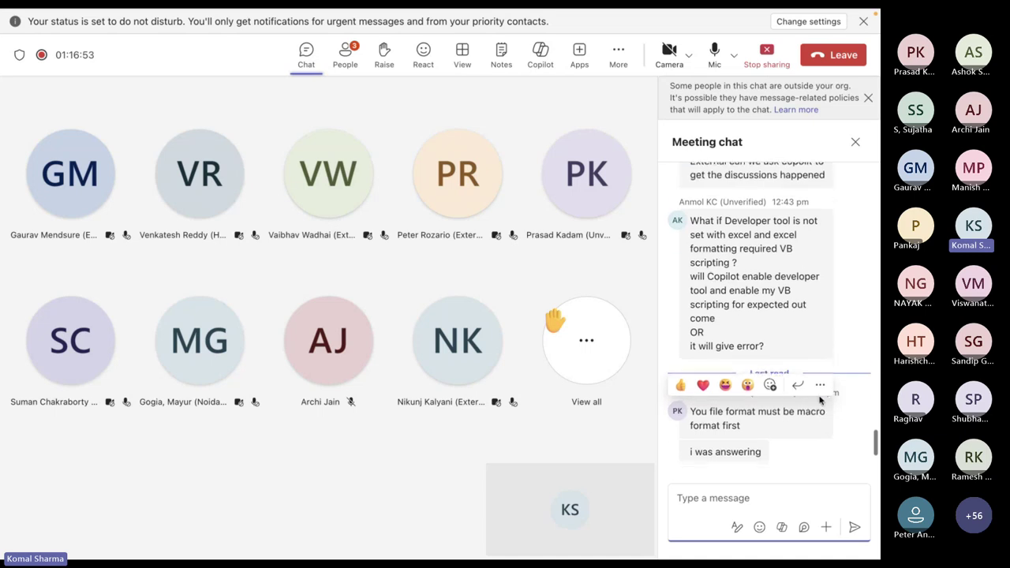
{"action": "scroll", "coordinate": [821, 401], "scroll_direction": "up", "scroll_amount": 5}
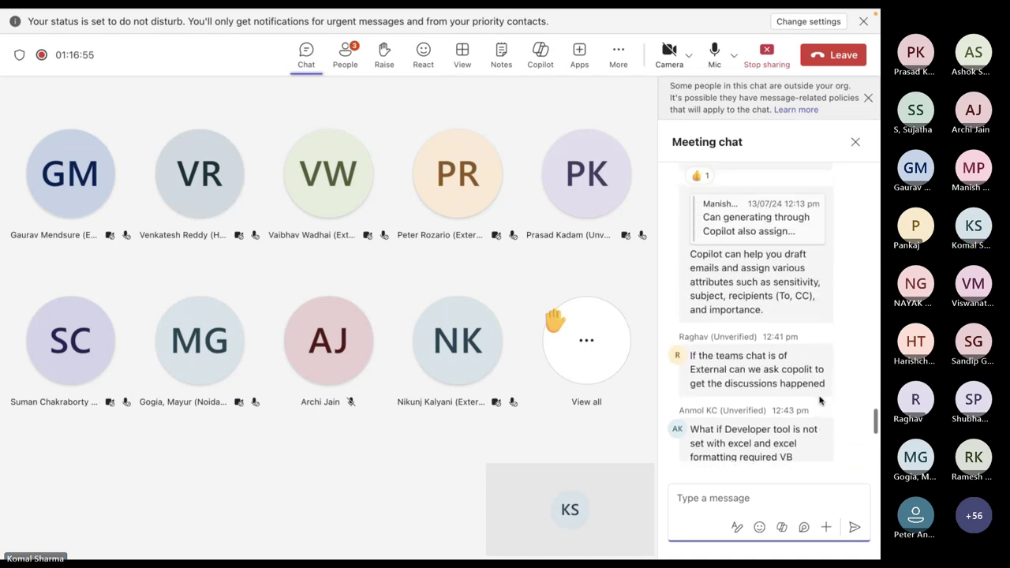
{"action": "scroll", "coordinate": [821, 401], "scroll_direction": "up", "scroll_amount": 3}
{"action": "scroll", "coordinate": [819, 401], "scroll_direction": "up", "scroll_amount": 2}
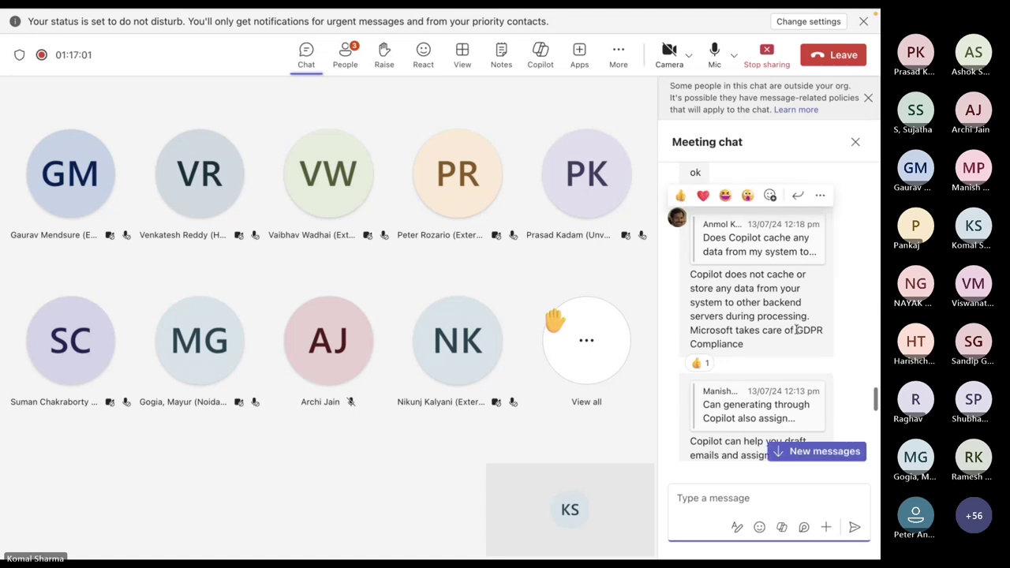
{"action": "scroll", "coordinate": [797, 330], "scroll_direction": "up", "scroll_amount": 1}
{"action": "scroll", "coordinate": [797, 331], "scroll_direction": "up", "scroll_amount": 3}
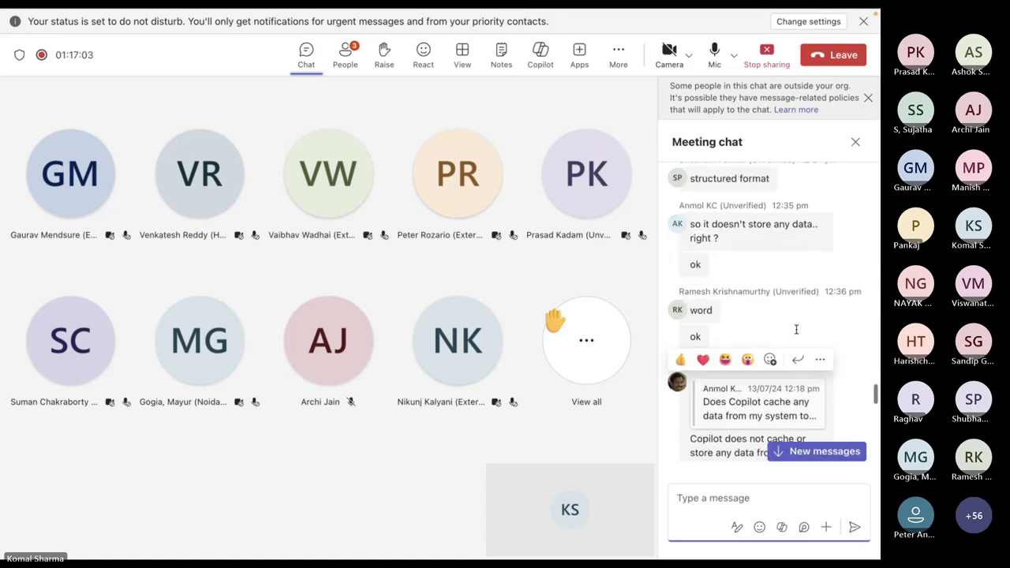
{"action": "scroll", "coordinate": [796, 330], "scroll_direction": "down", "scroll_amount": 8}
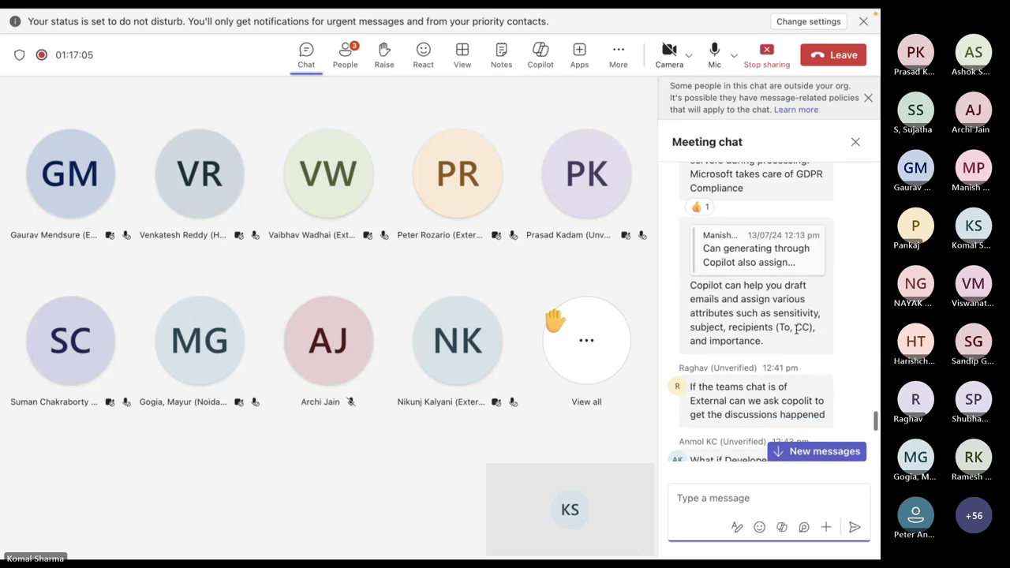
{"action": "scroll", "coordinate": [796, 330], "scroll_direction": "down", "scroll_amount": 2}
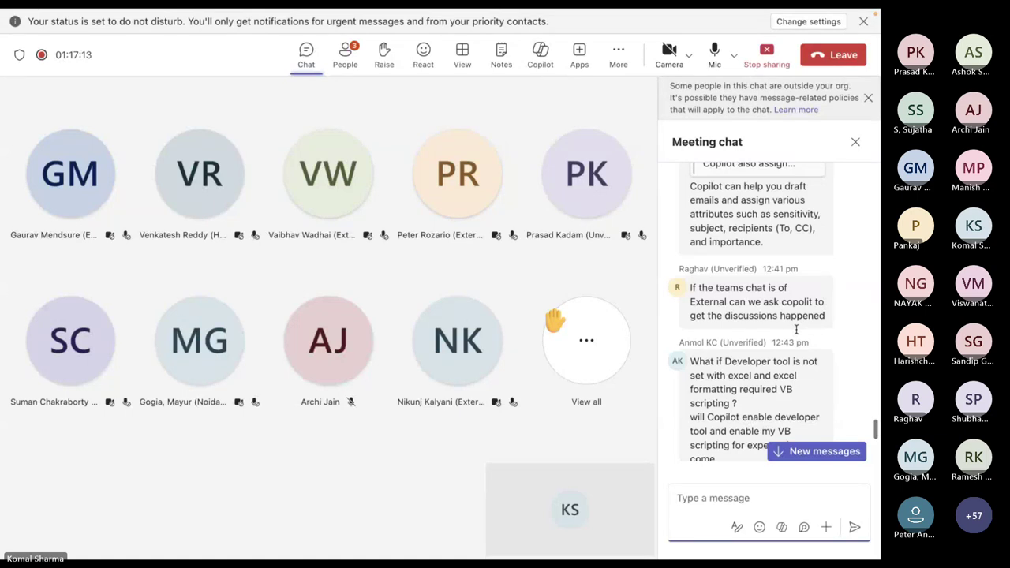
{"action": "scroll", "coordinate": [797, 330], "scroll_direction": "down", "scroll_amount": 1}
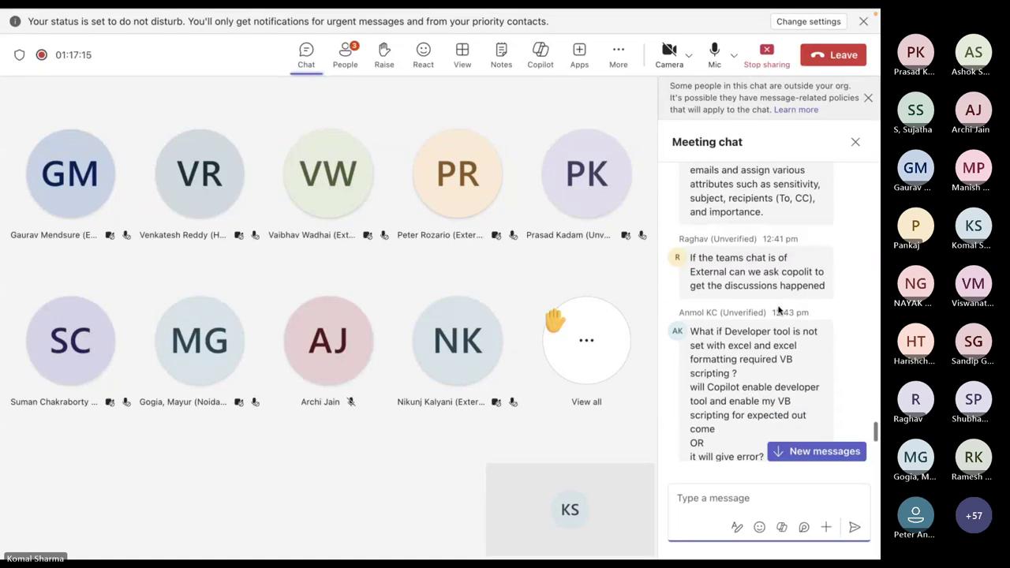
{"action": "mouse_move", "coordinate": [684, 390]}
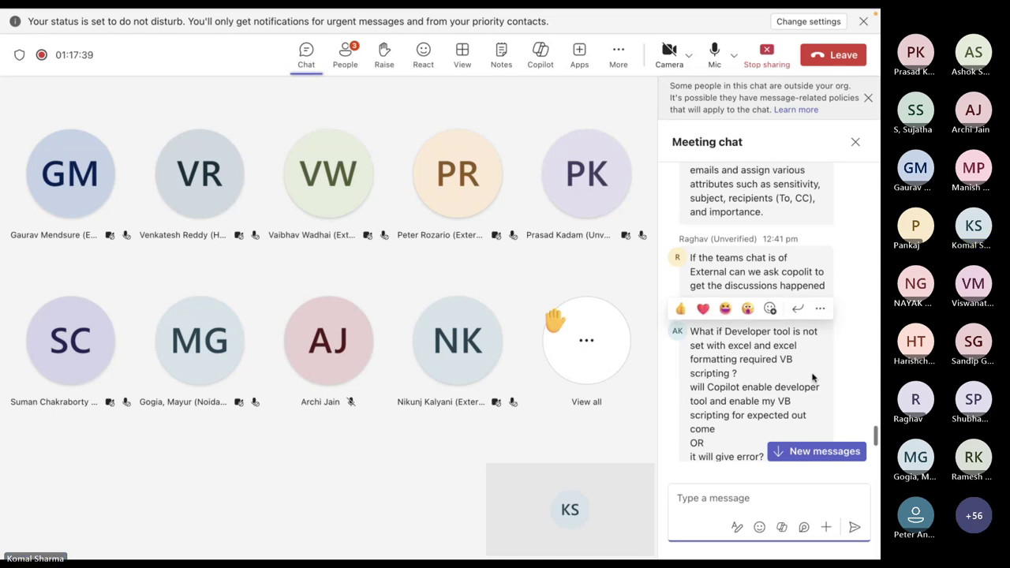
{"action": "scroll", "coordinate": [813, 378], "scroll_direction": "down", "scroll_amount": 5}
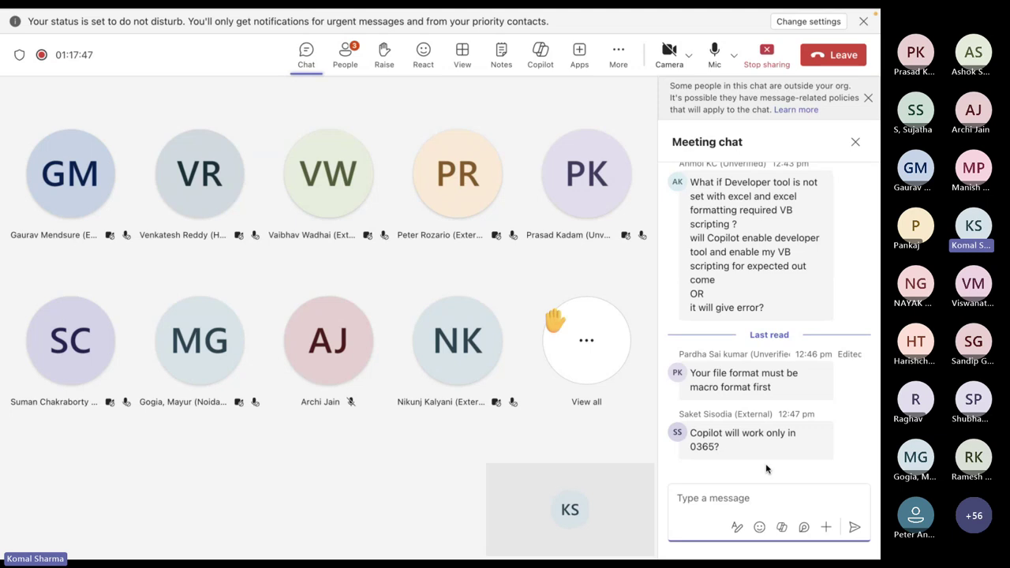
{"action": "mouse_move", "coordinate": [816, 450]}
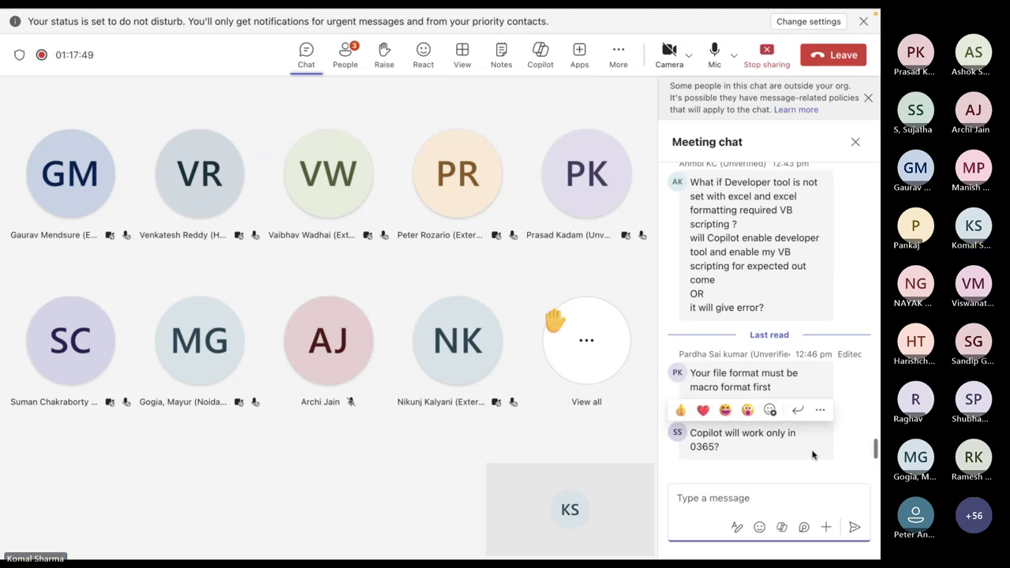
{"action": "scroll", "coordinate": [859, 352], "scroll_direction": "up", "scroll_amount": 1}
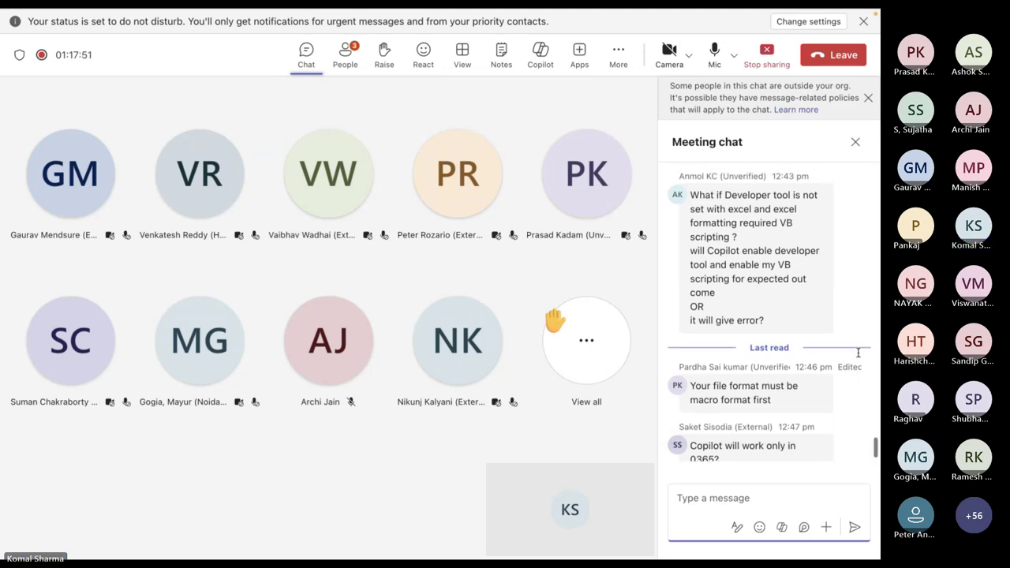
{"action": "scroll", "coordinate": [859, 353], "scroll_direction": "down", "scroll_amount": 1}
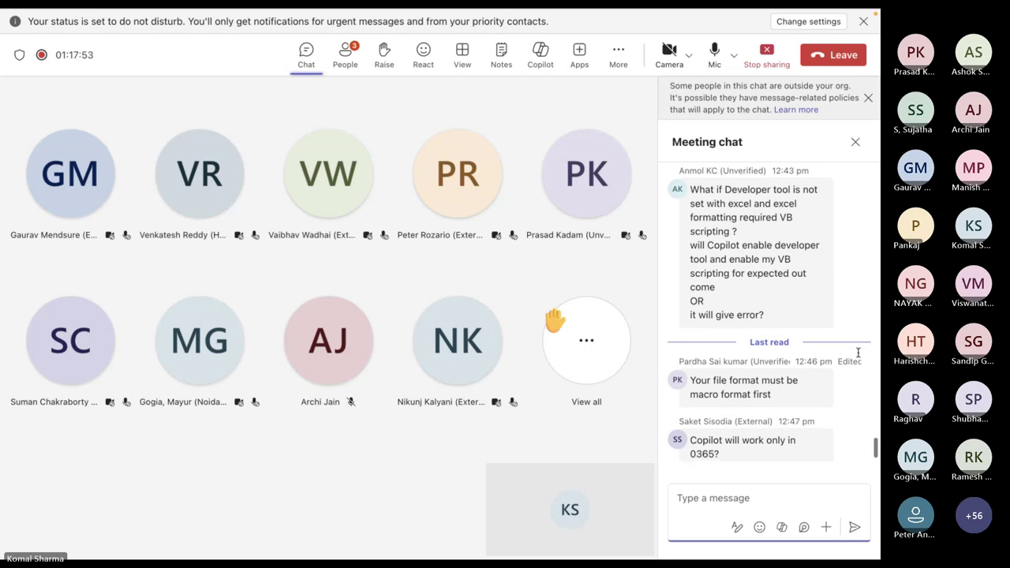
{"action": "scroll", "coordinate": [859, 353], "scroll_direction": "down", "scroll_amount": 1}
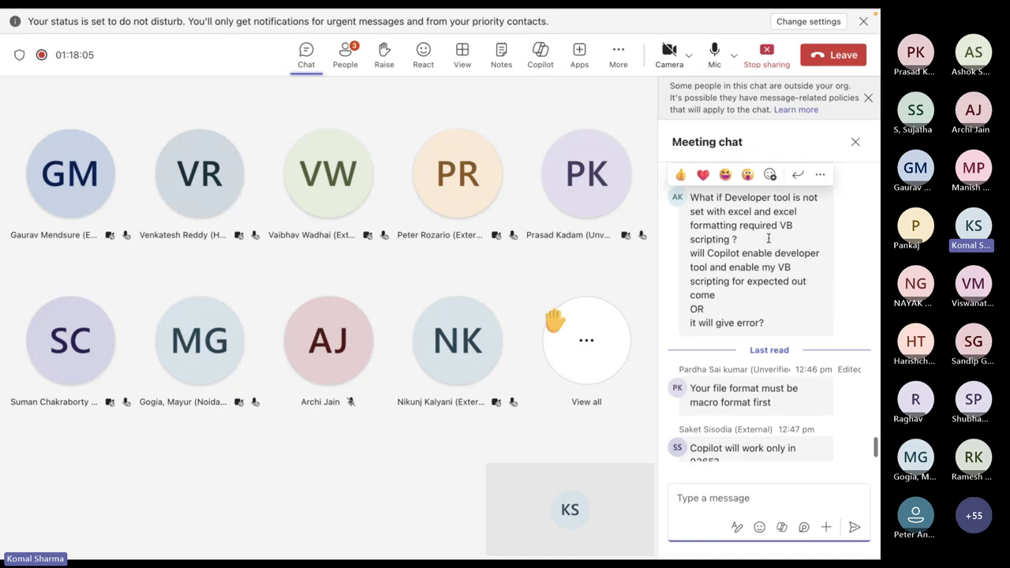
Copy the participant's full question about Excel's Developer tool and VB scripting from the meeting chat
{"action": "scroll", "coordinate": [768, 239], "scroll_direction": "up", "scroll_amount": 1}
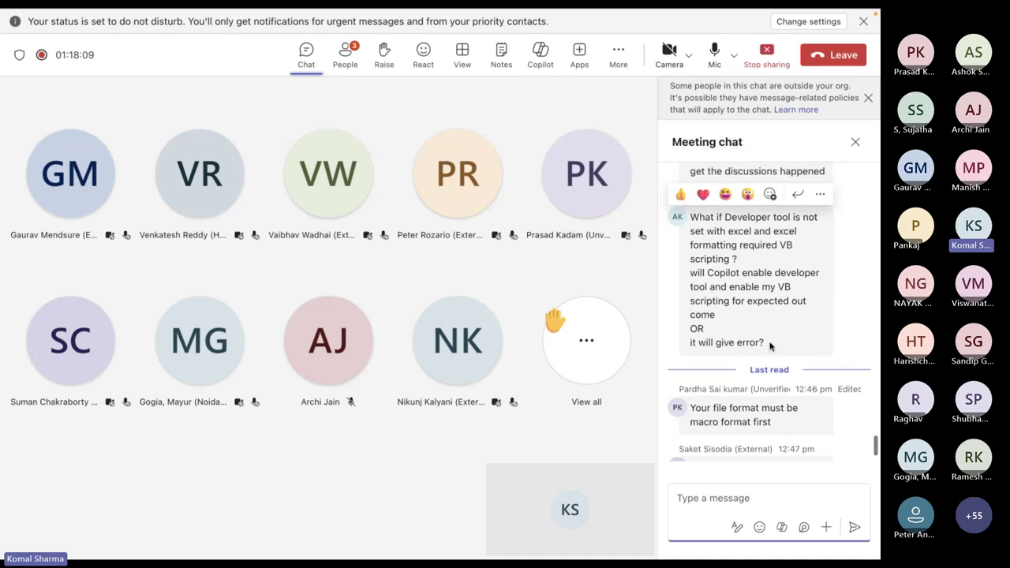
{"action": "left_click_drag", "start_coordinate": [770, 346], "coordinate": [689, 219]}
{"action": "key", "text": "super+c"}
In Edge, ask Bing's Copilot the copied question about the Developer tool and VB scripting, and review its answer
{"action": "key", "text": "ctrl+Up"}
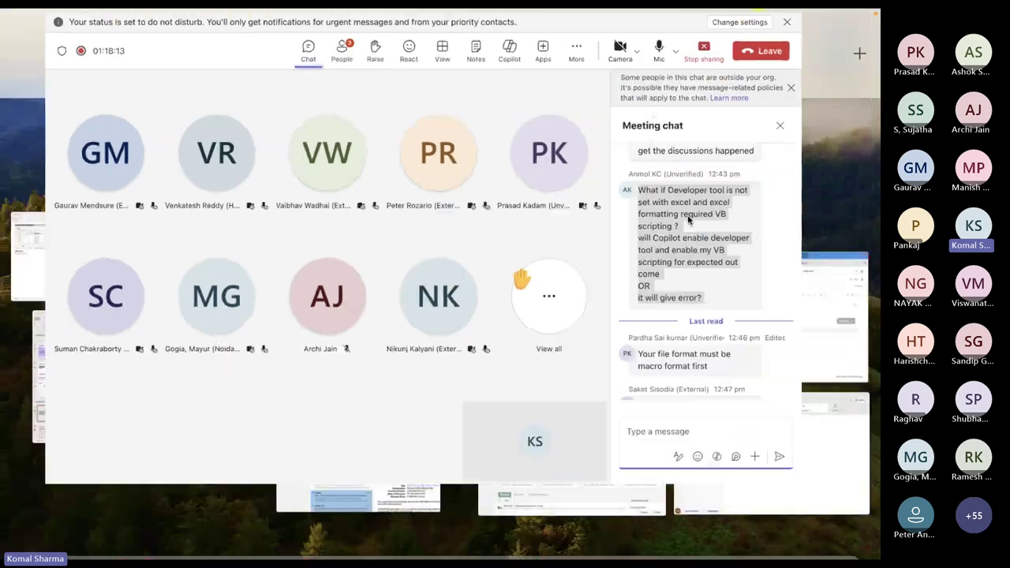
{"action": "left_click", "coordinate": [426, 61]}
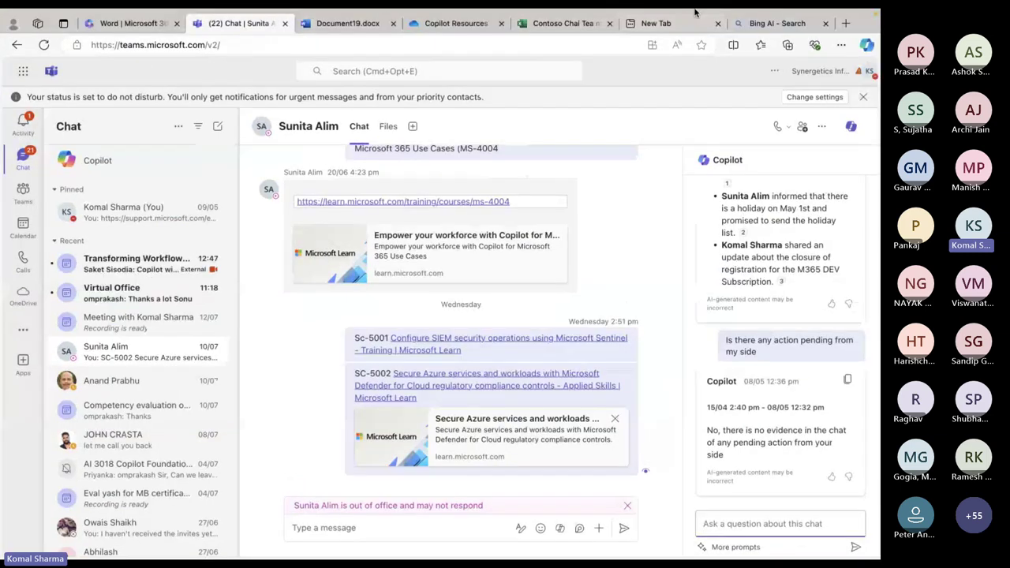
{"action": "key", "text": "super+9"}
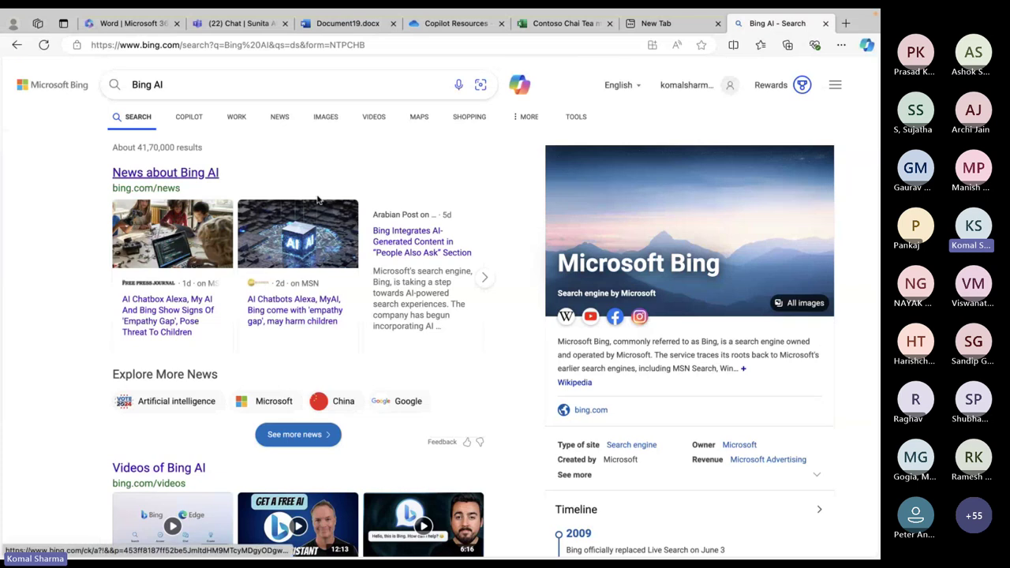
{"action": "left_click", "coordinate": [192, 120]}
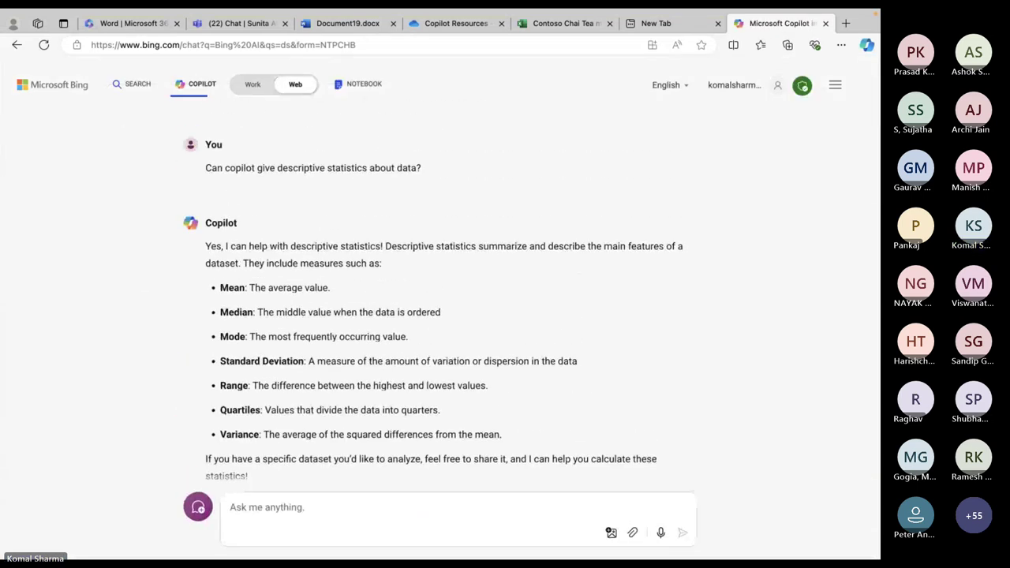
{"action": "left_click", "coordinate": [318, 502]}
{"action": "key", "text": "super+v"}
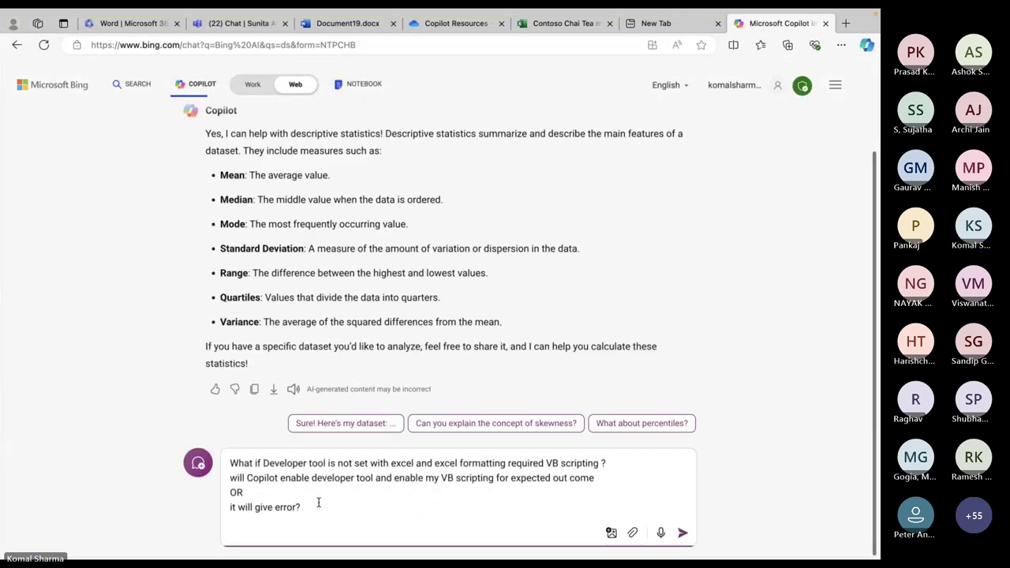
{"action": "key", "text": "Return"}
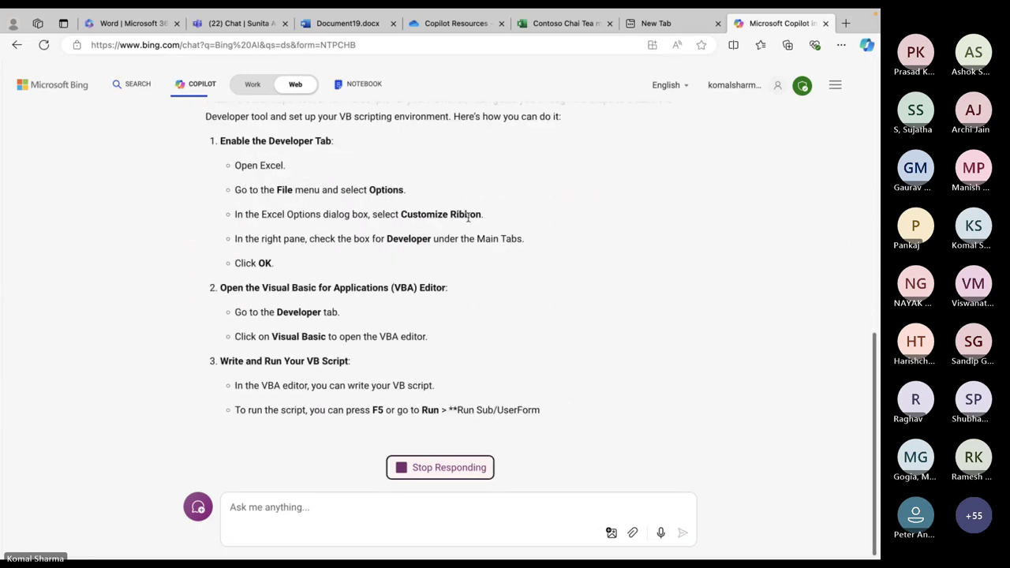
{"action": "scroll", "coordinate": [468, 219], "scroll_direction": "up", "scroll_amount": 3}
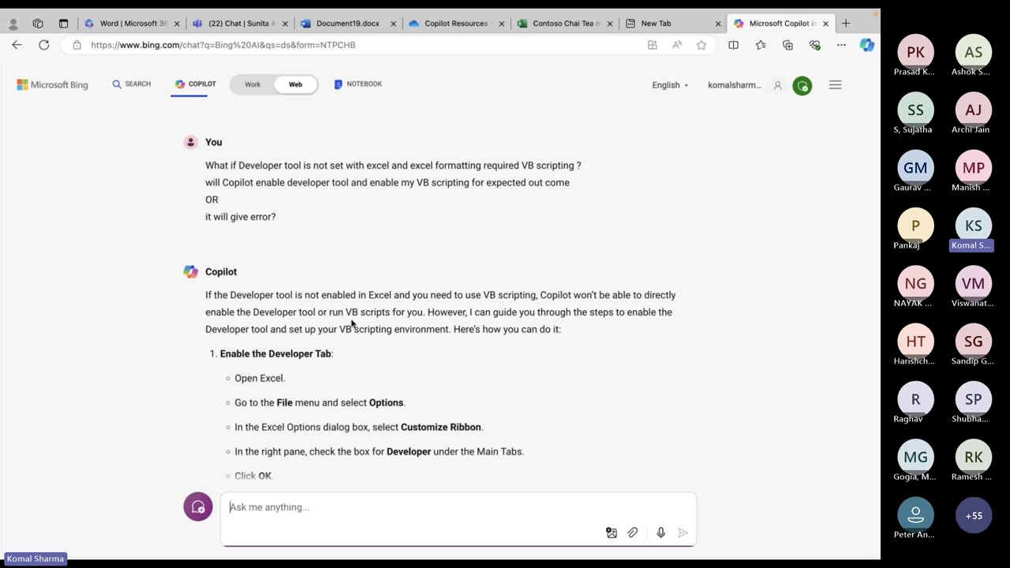
{"action": "scroll", "coordinate": [352, 323], "scroll_direction": "down", "scroll_amount": 1}
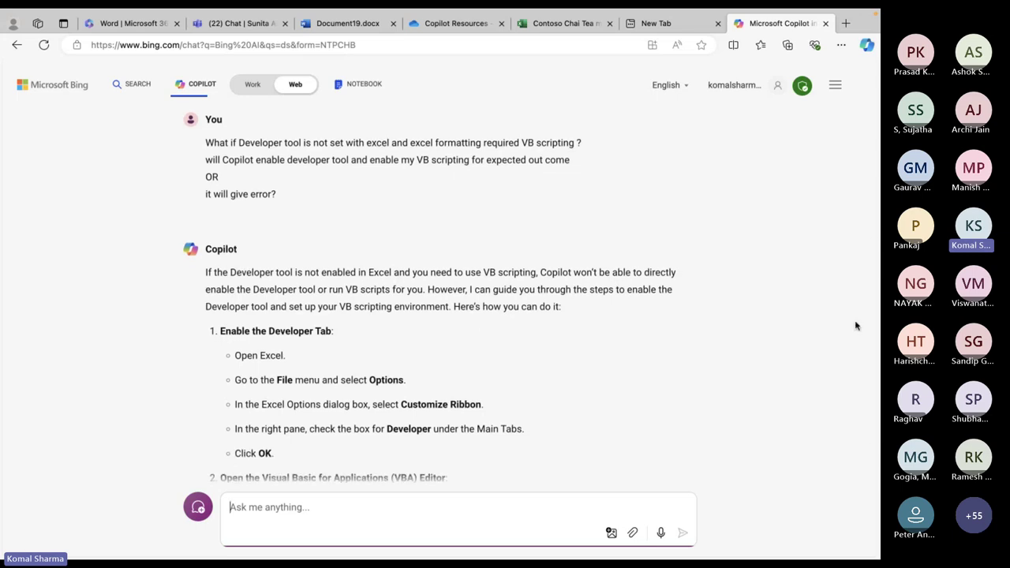
Return to the Teams meeting chat and read the newer questions on email drafts from call history and mobile use
{"action": "key", "text": "alt+Tab"}
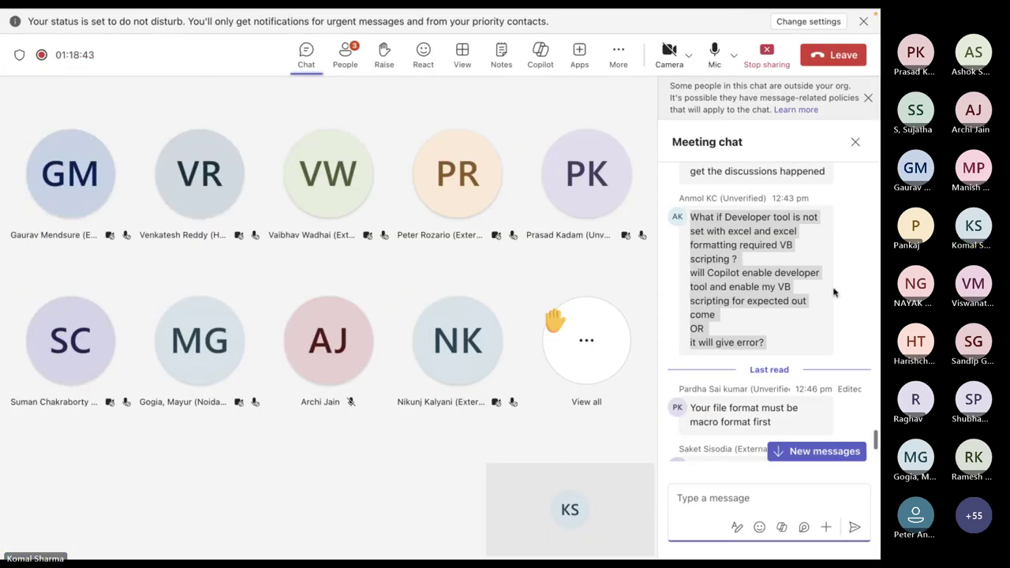
{"action": "scroll", "coordinate": [831, 289], "scroll_direction": "down", "scroll_amount": 5}
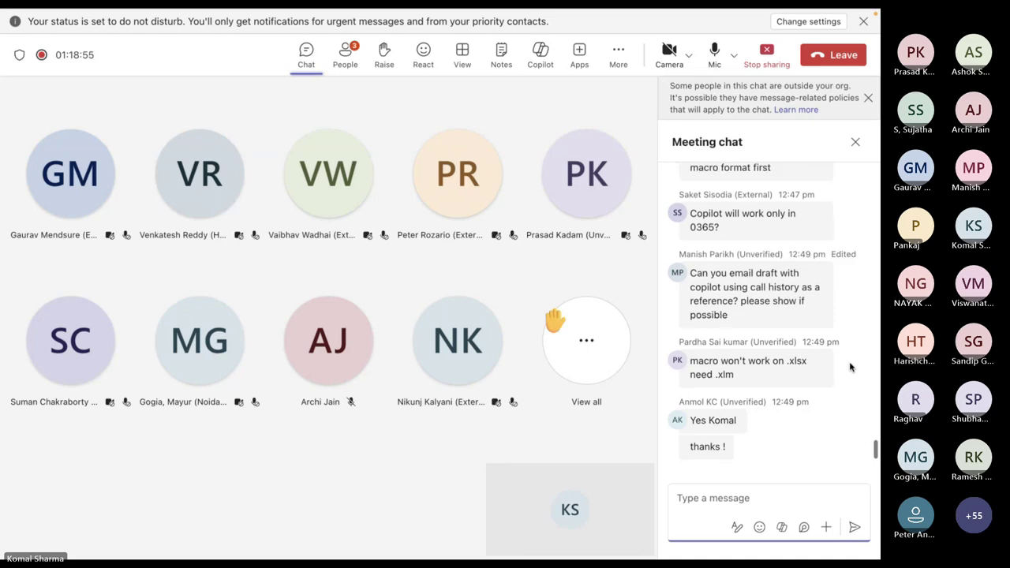
{"action": "scroll", "coordinate": [849, 367], "scroll_direction": "up", "scroll_amount": 1}
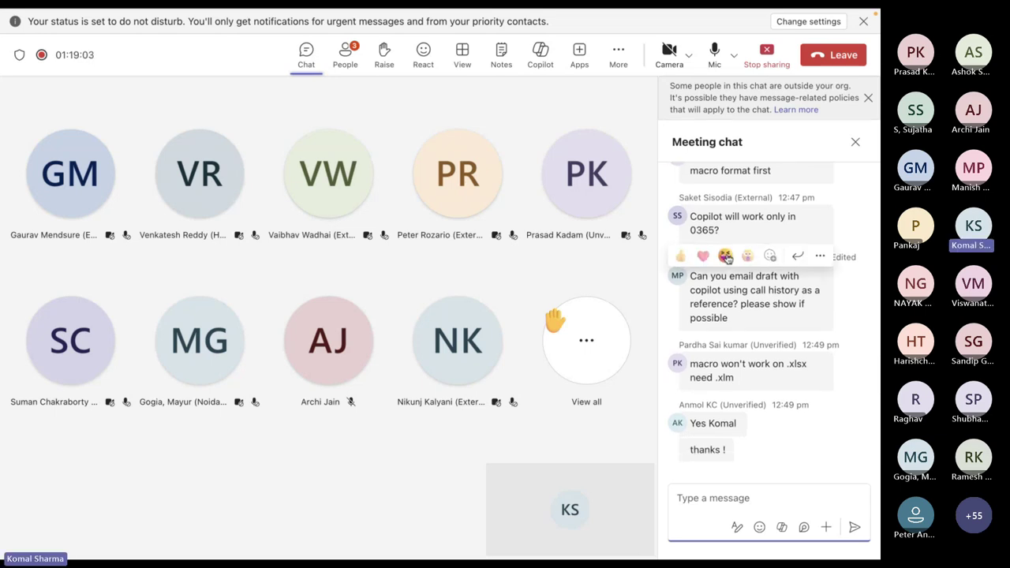
{"action": "mouse_move", "coordinate": [771, 322]}
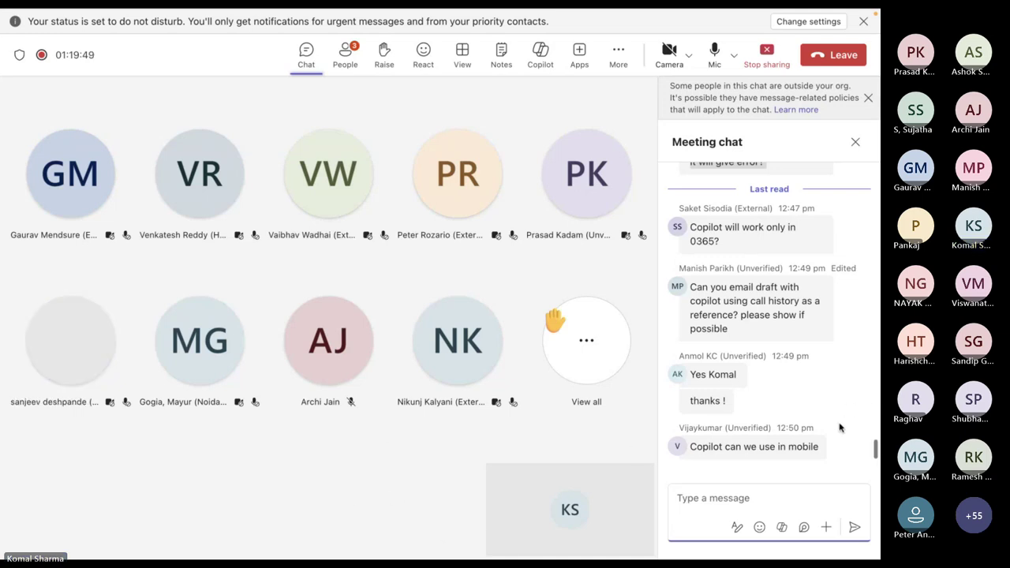
{"action": "scroll", "coordinate": [840, 424], "scroll_direction": "up", "scroll_amount": 3}
{"action": "scroll", "coordinate": [839, 427], "scroll_direction": "down", "scroll_amount": 3}
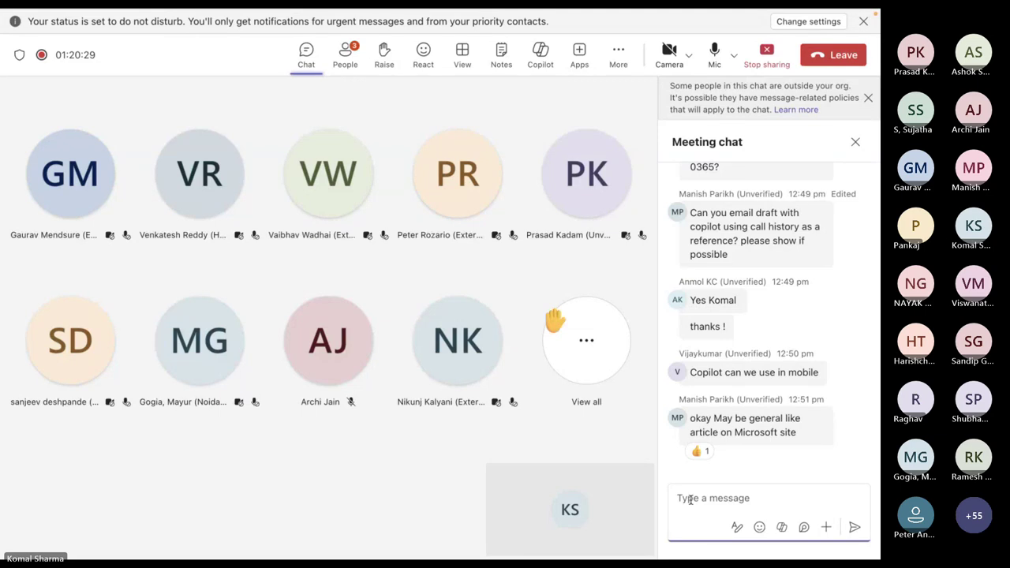
Return to the PowerPoint slide show, block the linked online media, and advance to the continued slide on Copilot in Microsoft Bing
{"action": "key", "text": "ctrl+Up"}
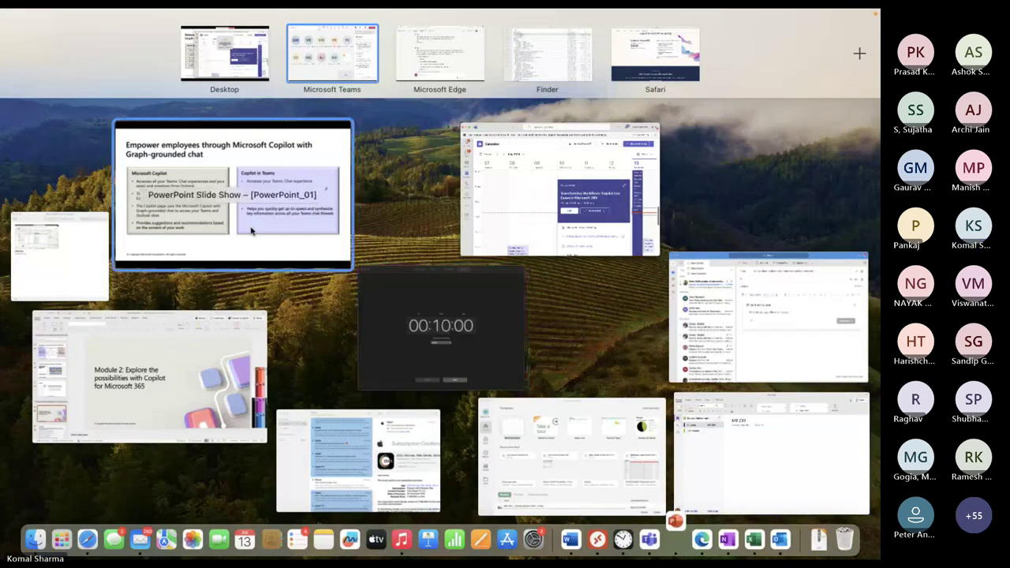
{"action": "left_click", "coordinate": [250, 231]}
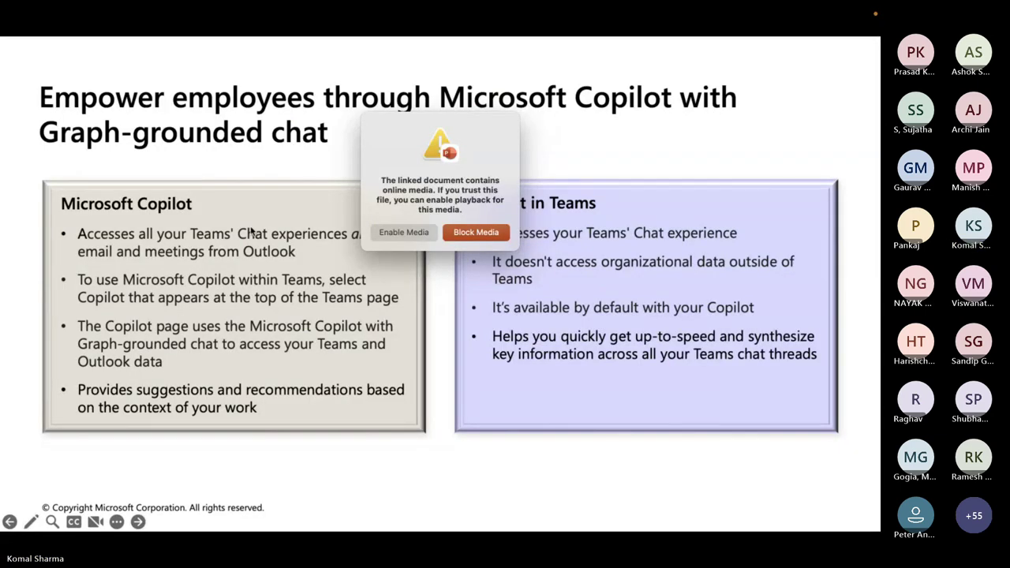
{"action": "key", "text": "Return"}
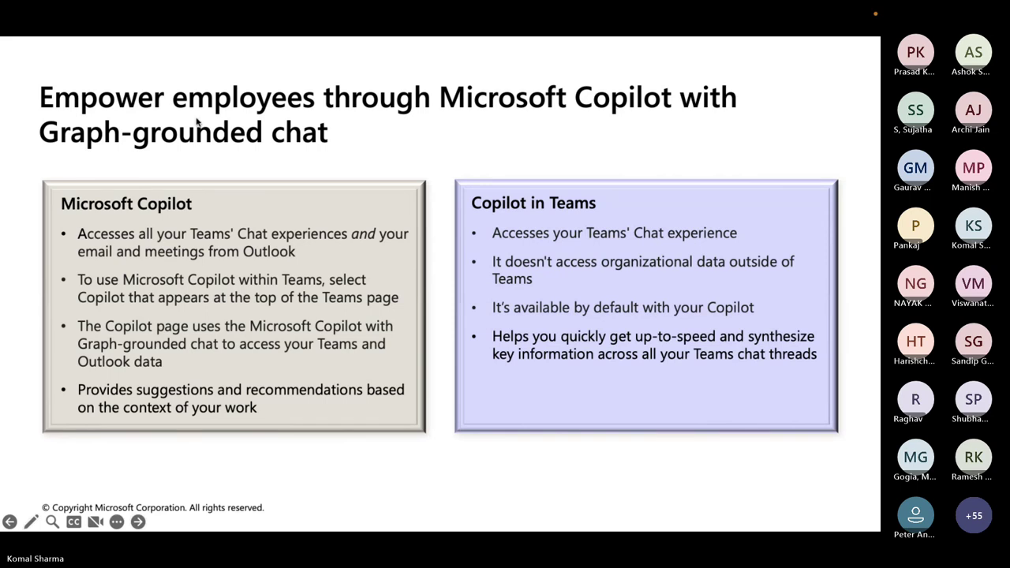
{"action": "key", "text": "Right"}
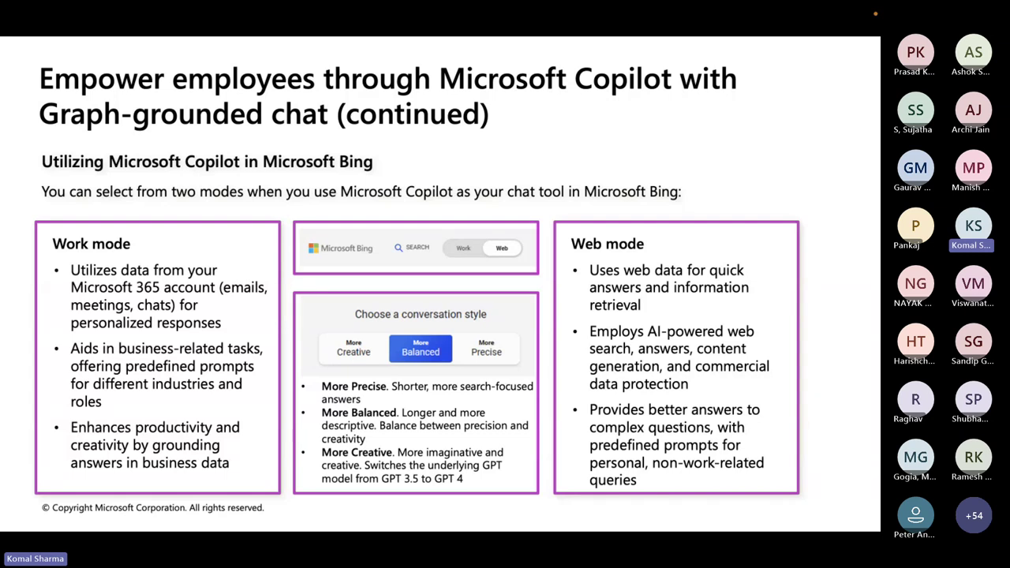
Switch from the slide show to Edge and open the Microsoft 365 Copilot chat in Teams on the web
{"action": "key", "text": "ctrl+Up"}
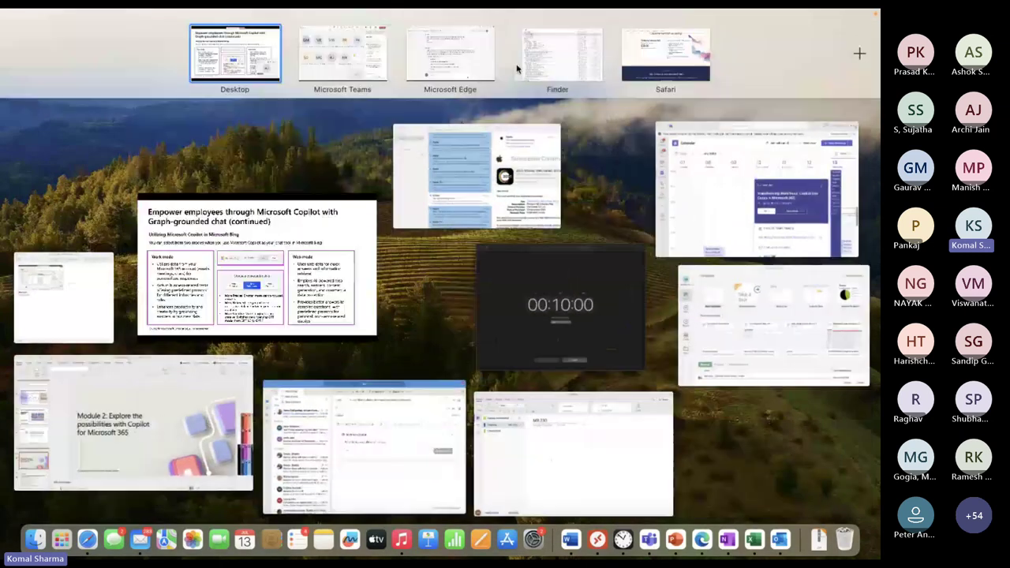
{"action": "left_click", "coordinate": [451, 79]}
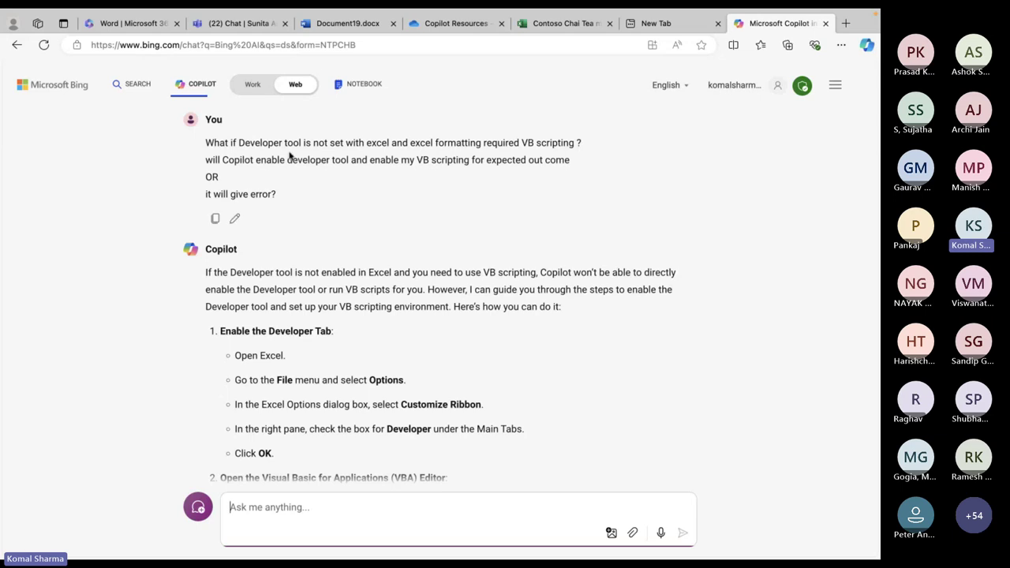
{"action": "left_click", "coordinate": [245, 23]}
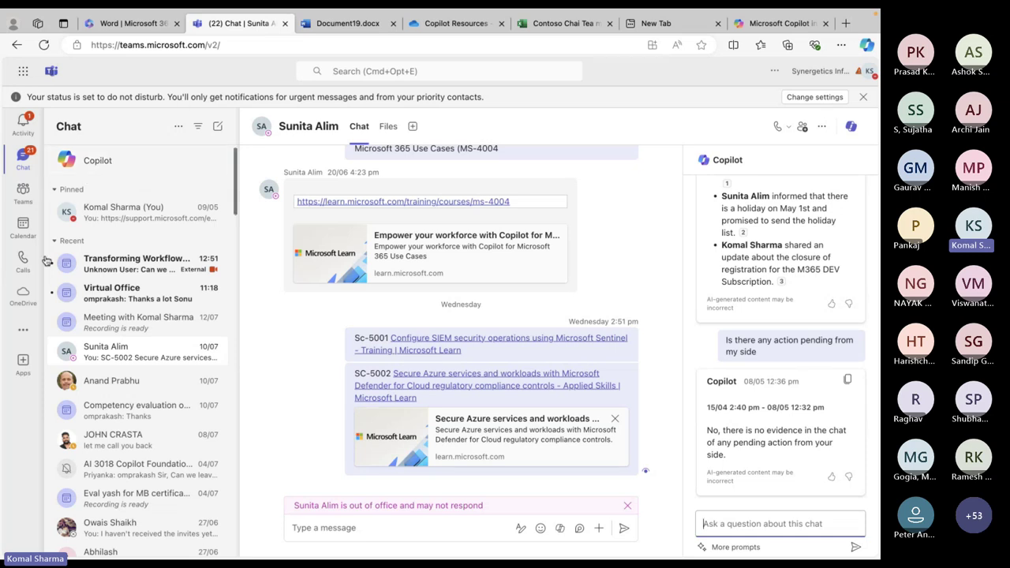
{"action": "left_click", "coordinate": [95, 163]}
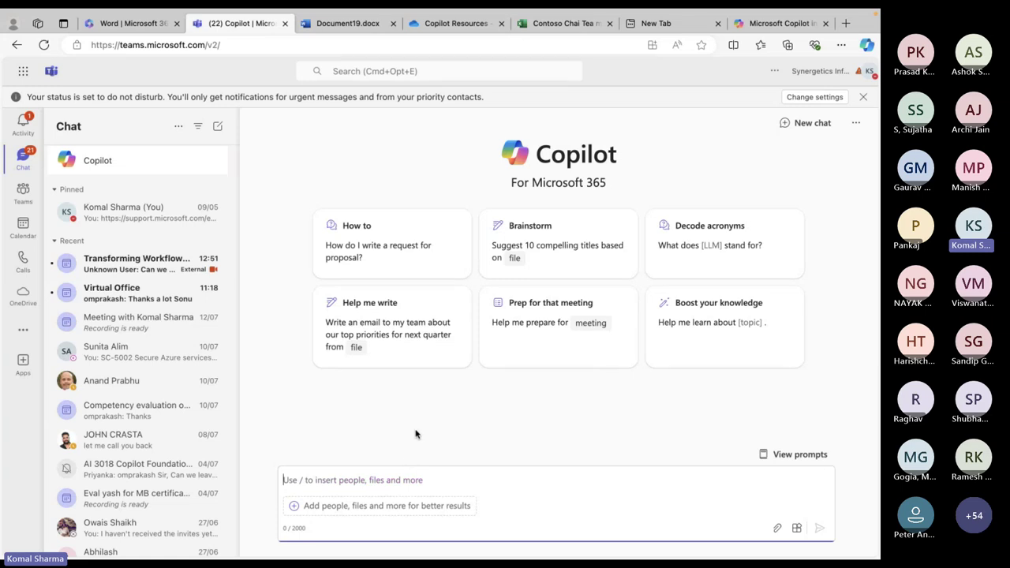
Revisit Copilot in Bing, and open the Copilot chat on the Microsoft 365 home site with its prompt box ready
{"action": "left_click", "coordinate": [789, 23]}
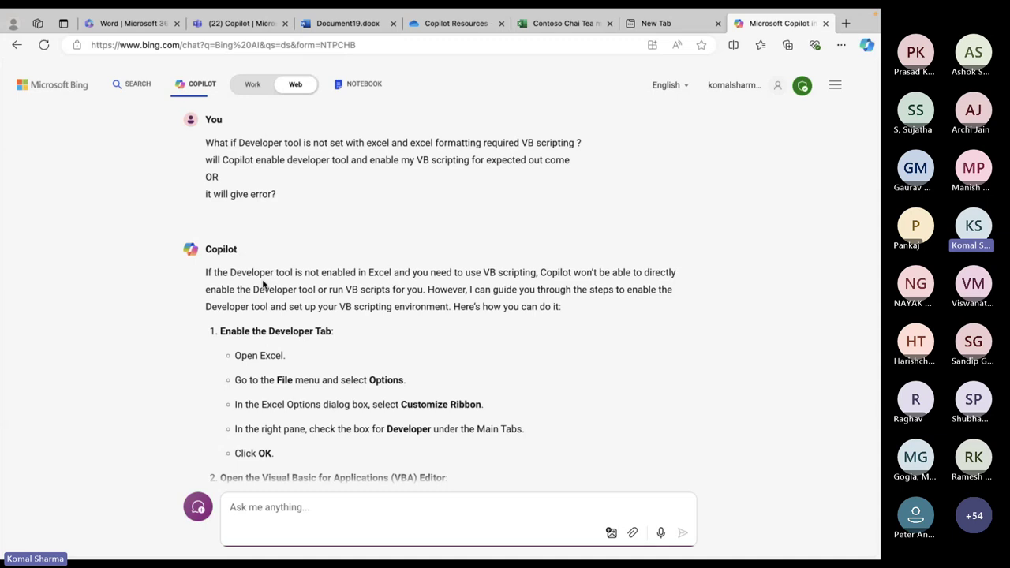
{"action": "left_click", "coordinate": [133, 24]}
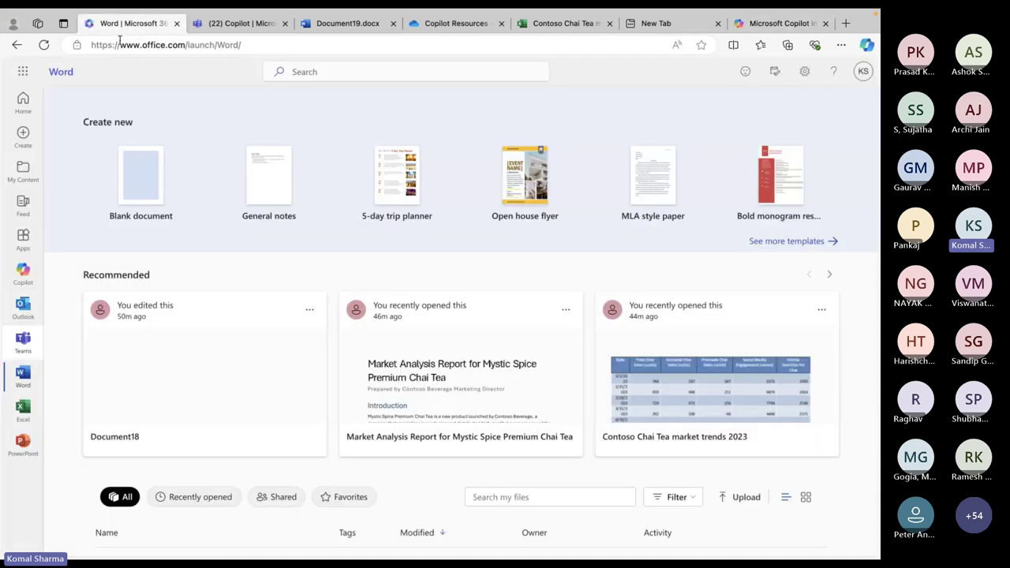
{"action": "left_click", "coordinate": [22, 274]}
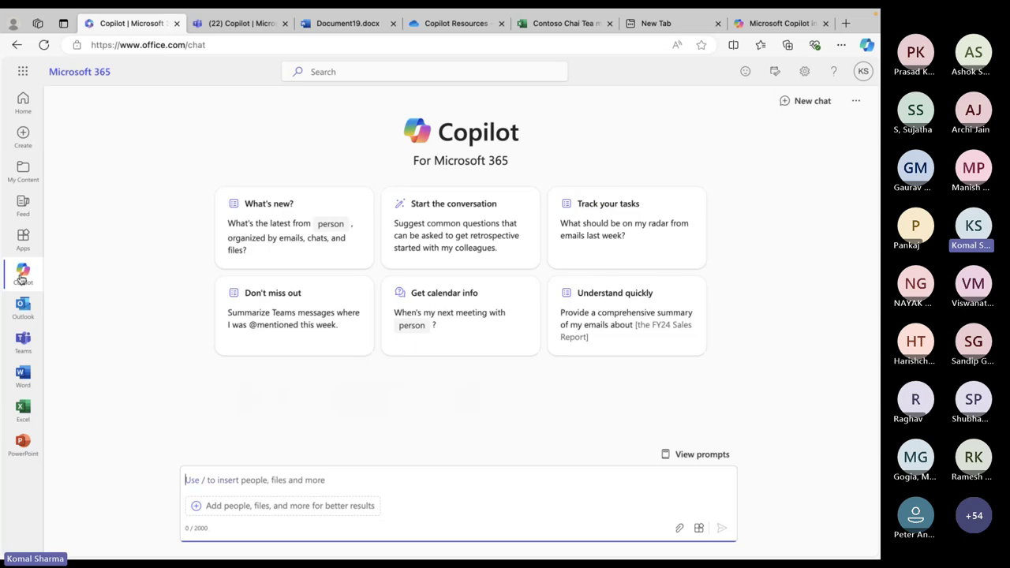
{"action": "left_click", "coordinate": [252, 484]}
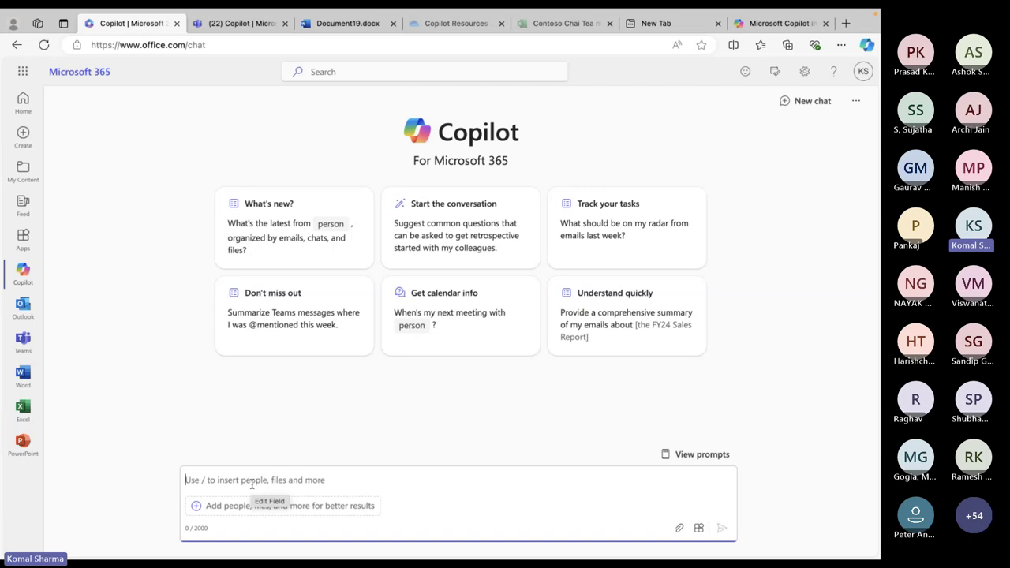
Return to the PowerPoint slide show and advance to the module's Summary slide
{"action": "key", "text": "ctrl+Up"}
{"action": "left_click", "coordinate": [342, 236]}
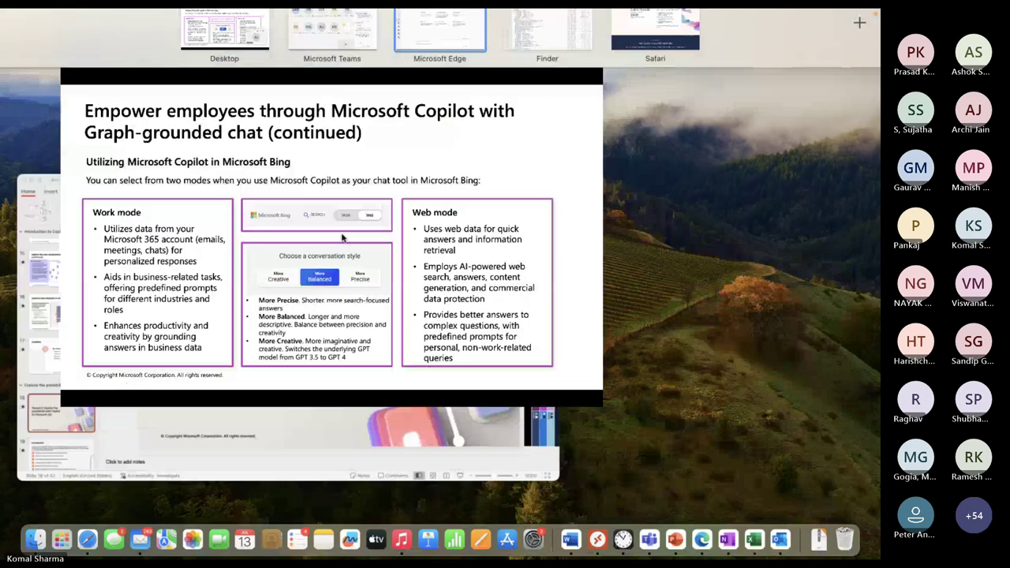
{"action": "key", "text": "Right"}
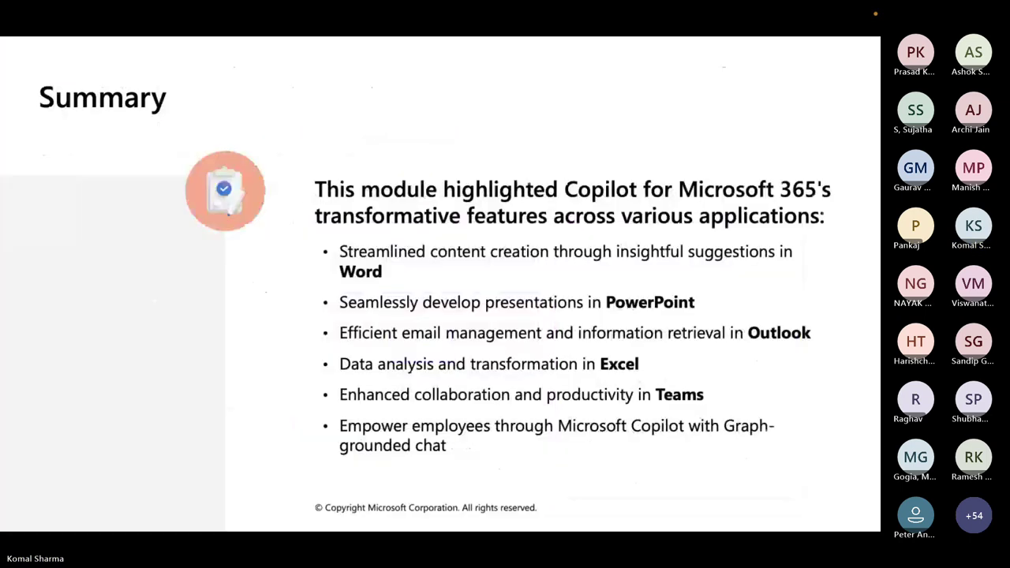